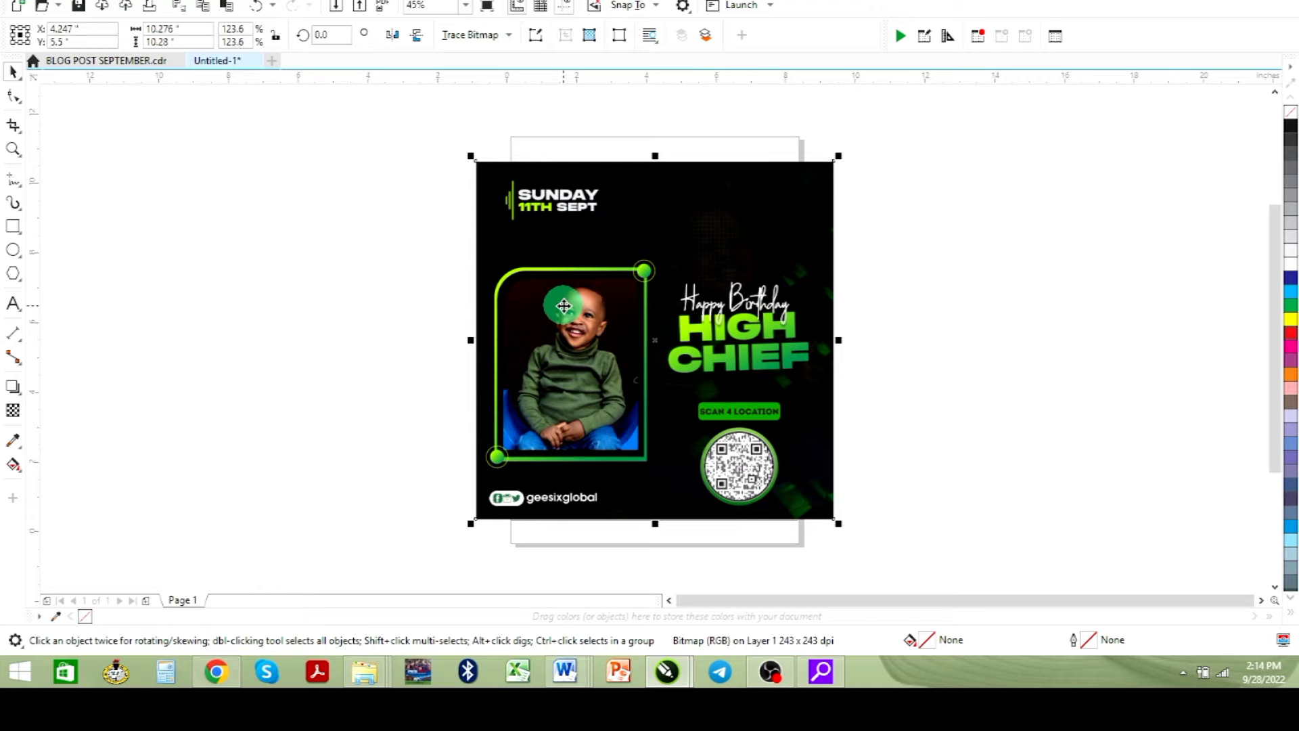
Delete the High Chief birthday flyer and the Kambi Photo Prize flyer from the page
key(Delete)
click(580, 304)
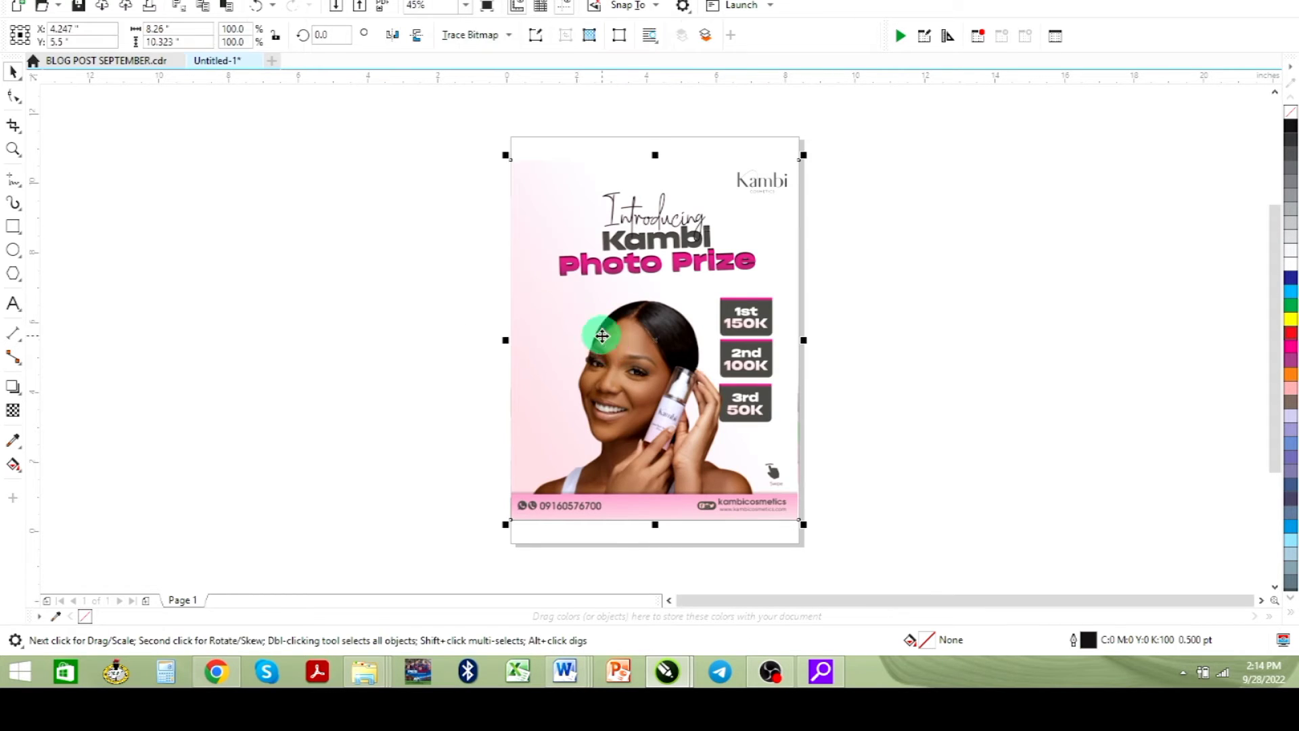
key(Delete)
Delete the Breaking The Cycle of Abandonment cover and the Better Person cover from the image stack
click(610, 347)
click(641, 359)
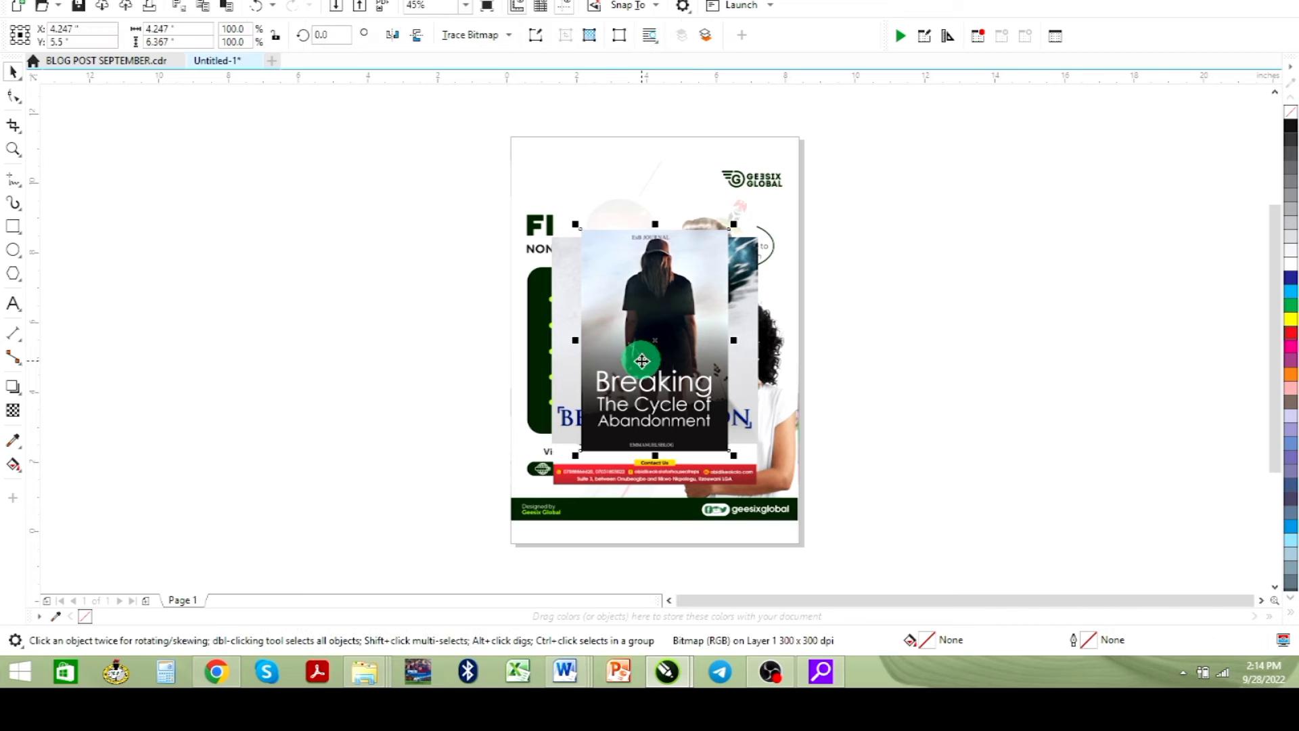
key(shift+F2)
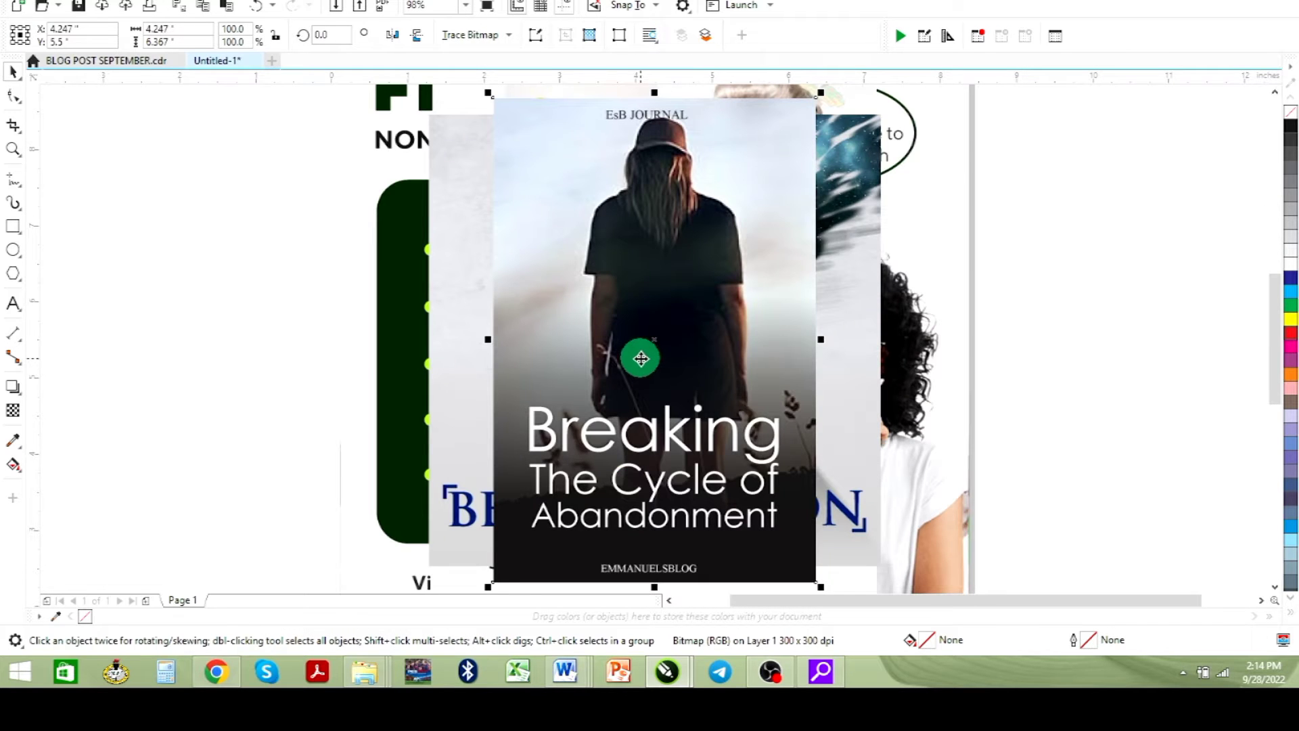
key(Delete)
click(672, 298)
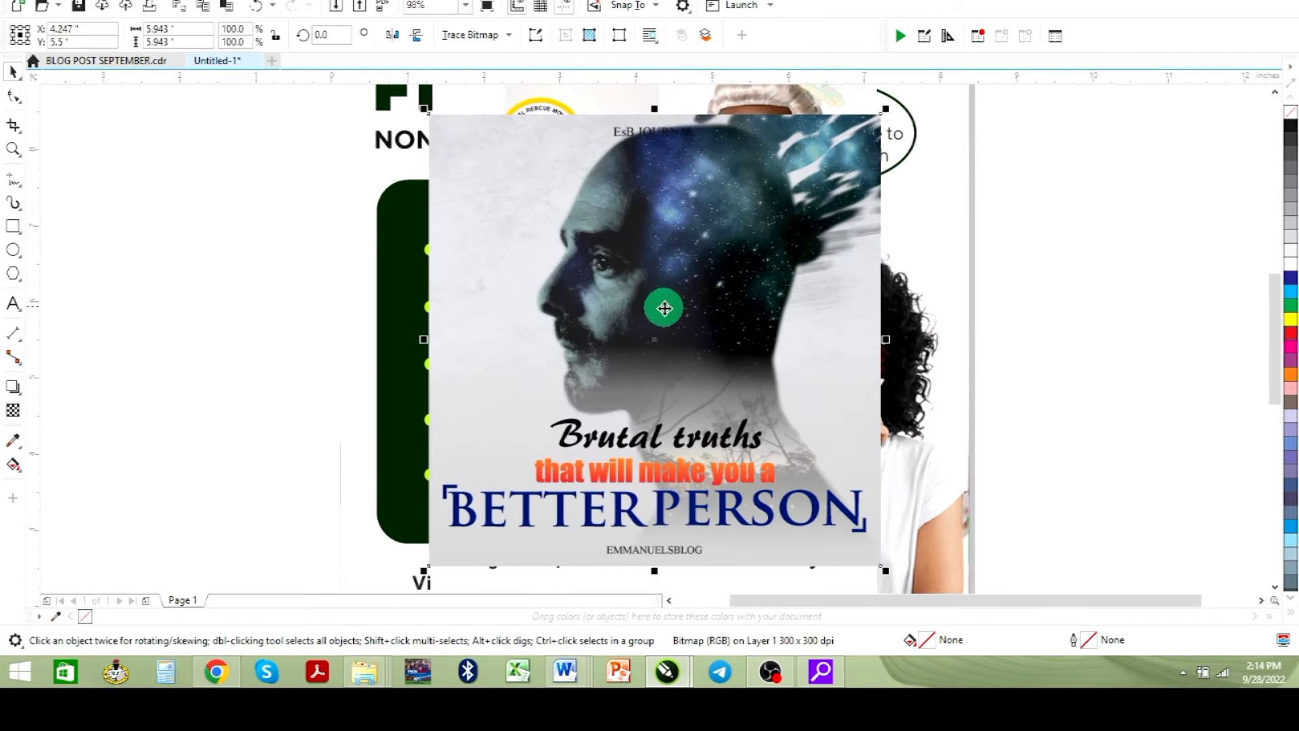
key(Delete)
Delete the green Good Creathief flyer, the House of Representatives flyer and the Five Non-Coding Skill flyer
click(690, 326)
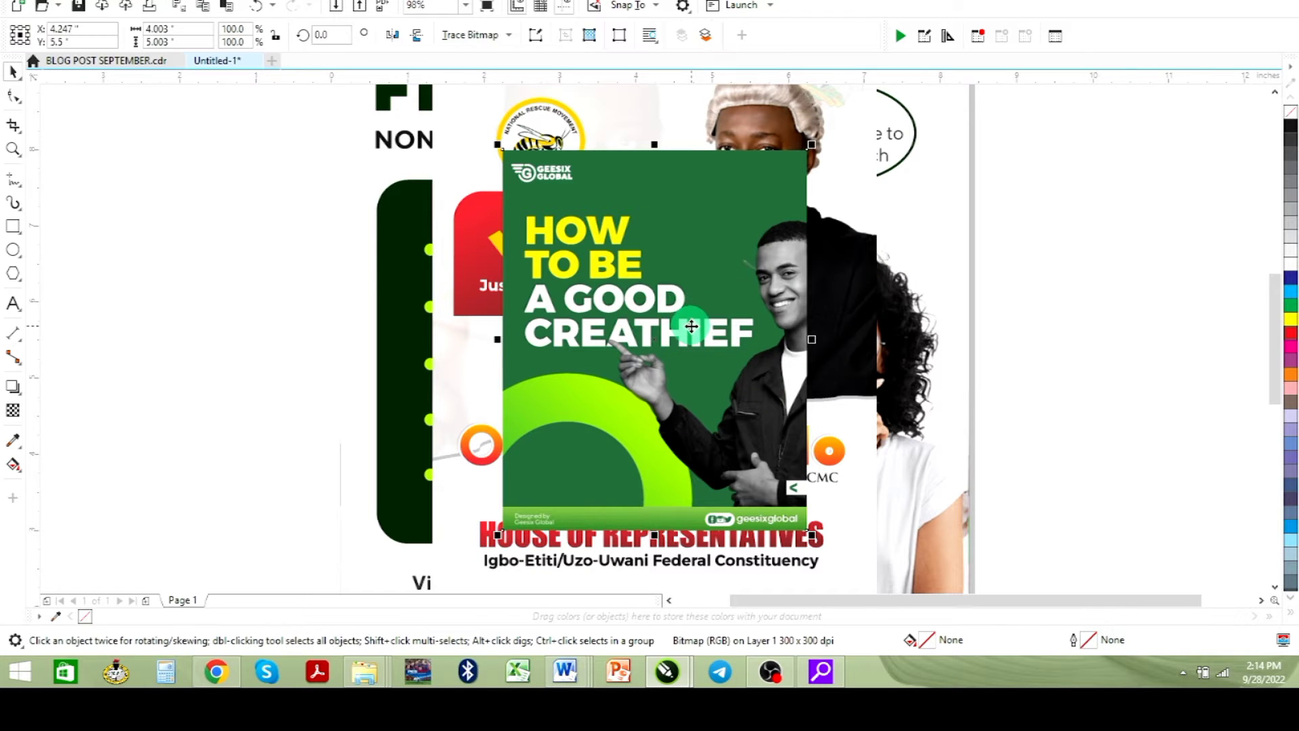
key(Delete)
click(690, 326)
key(Delete)
click(691, 329)
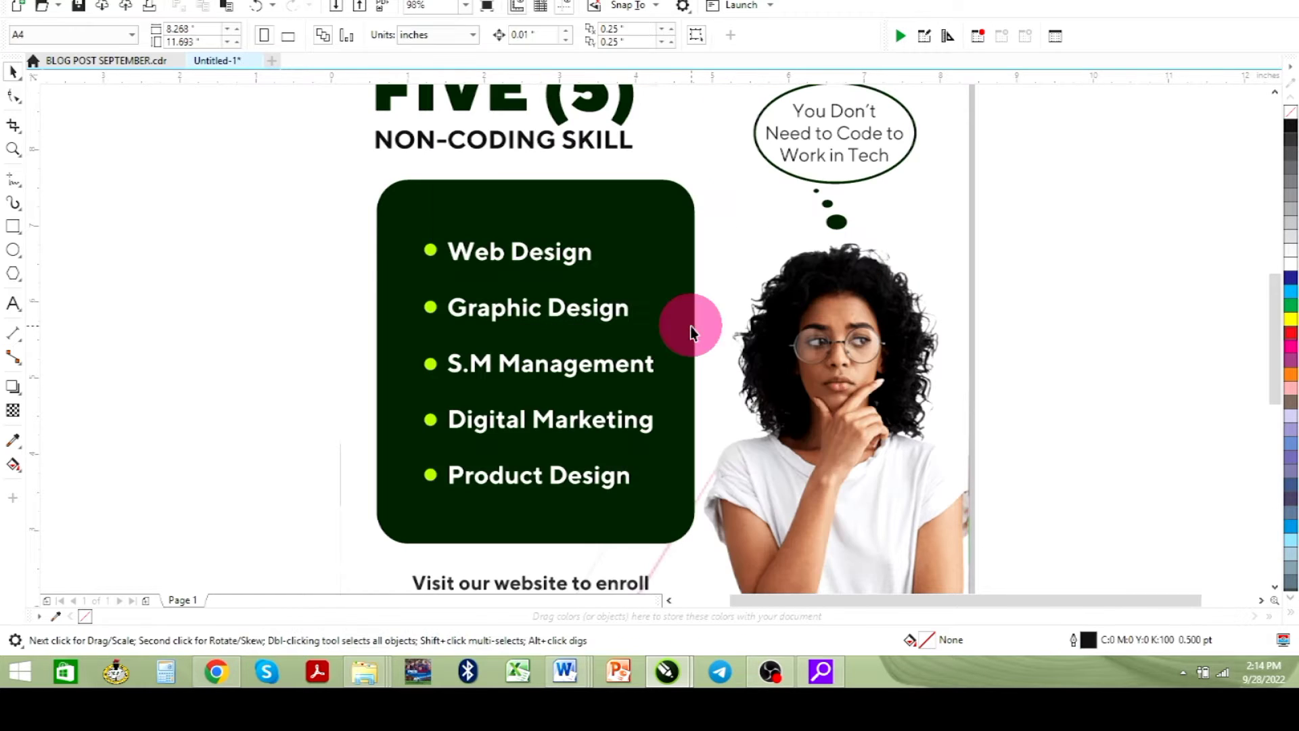
key(Delete)
Delete the Corporate Website promo flyer and the next image beneath it
click(690, 326)
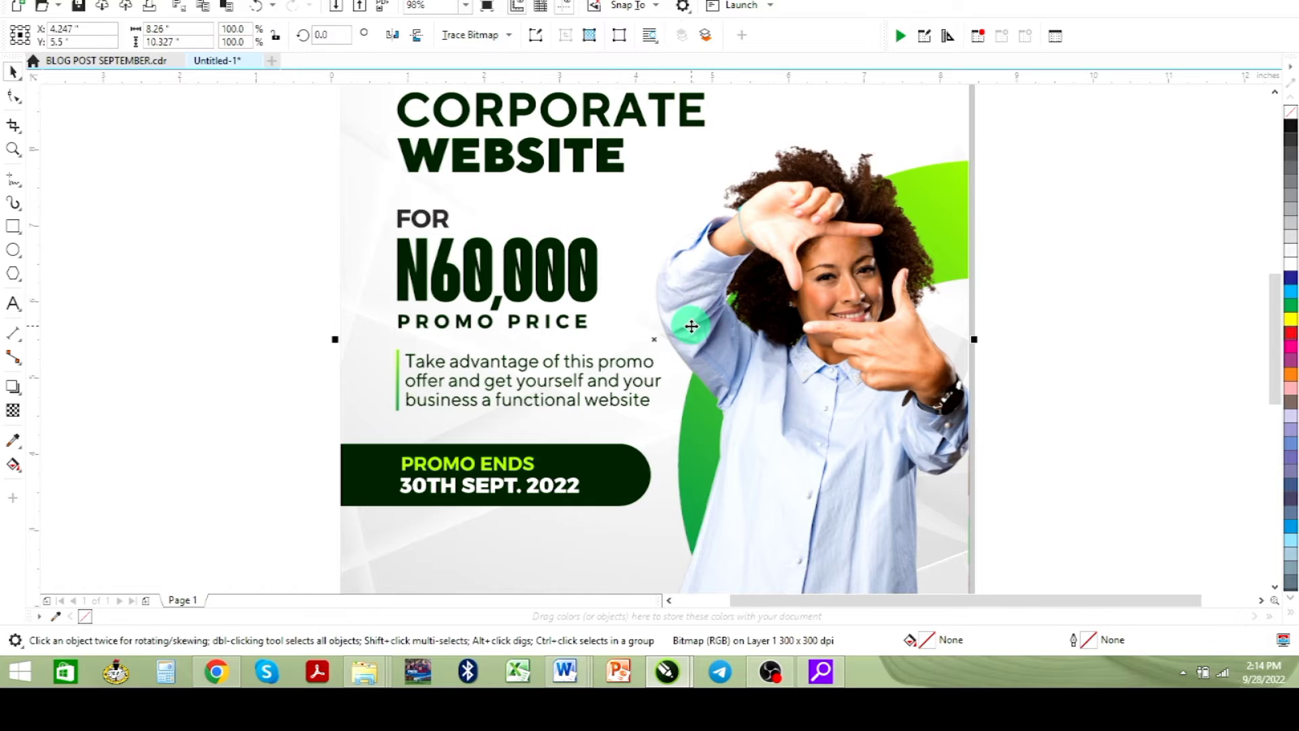
key(Delete)
click(690, 326)
key(Delete)
Delete the Music Fest flyer and the remaining image of three women to clear the page
click(687, 311)
key(shift+F2)
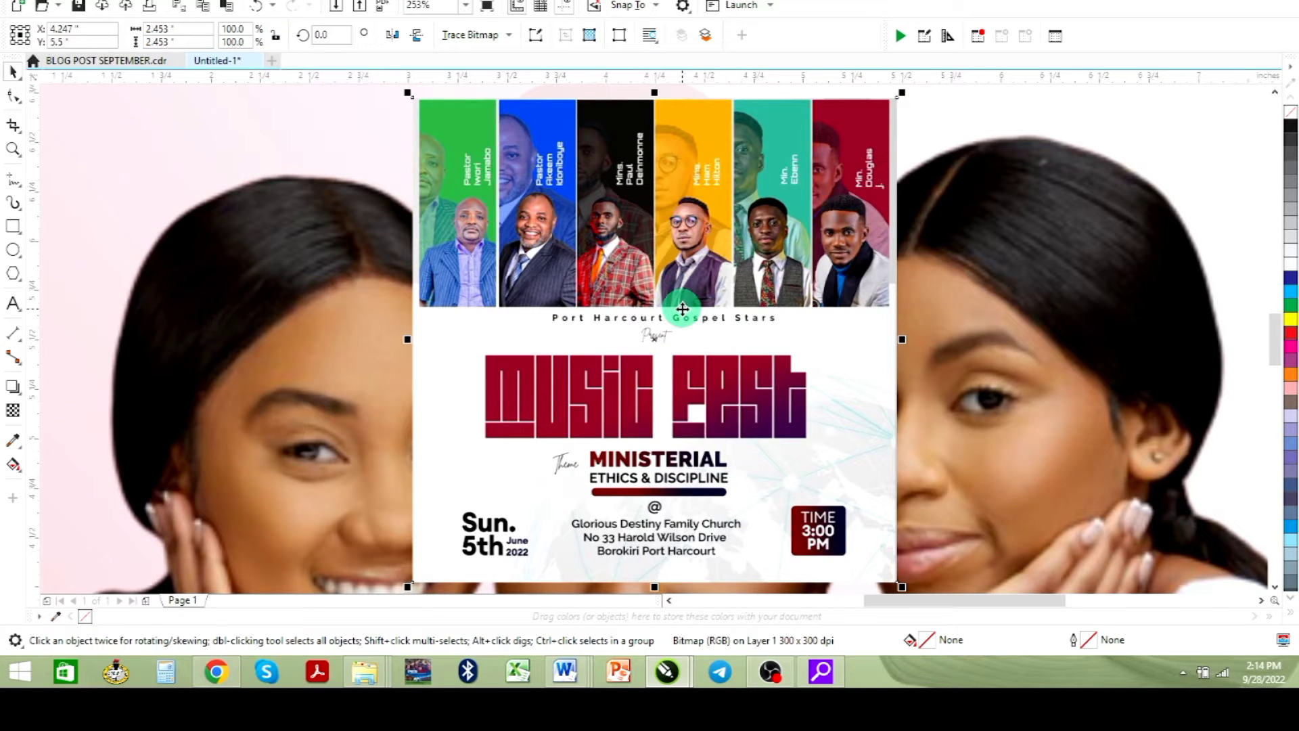
key(Delete)
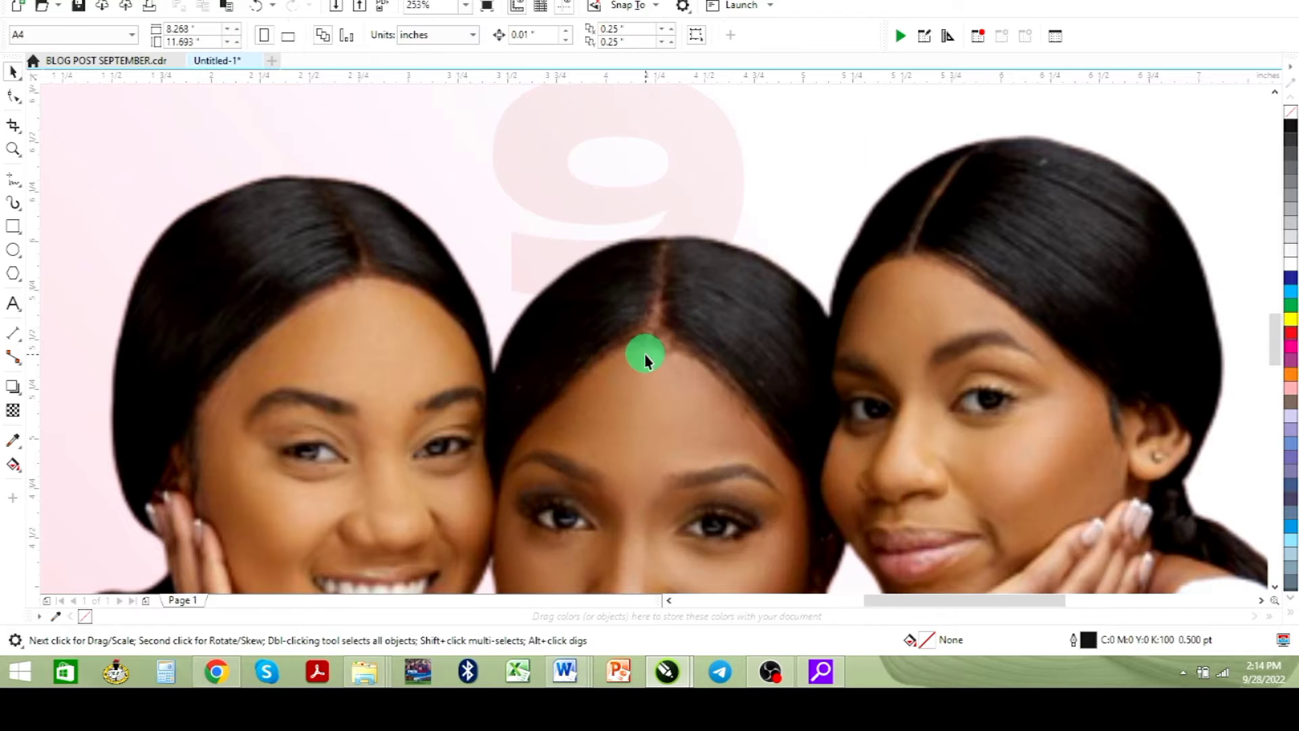
click(644, 351)
key(Delete)
scroll(637, 348, down, 2)
scroll(637, 347, down, 2)
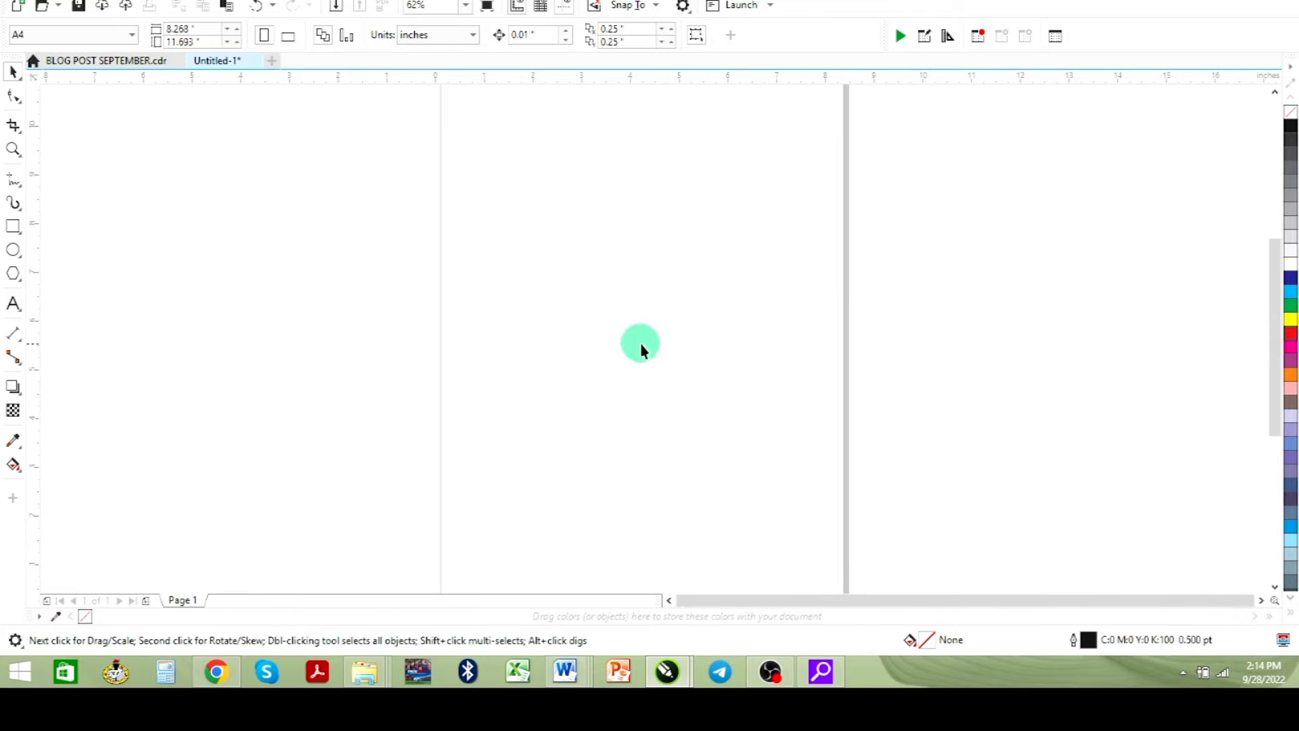
scroll(480, 270, down, 2)
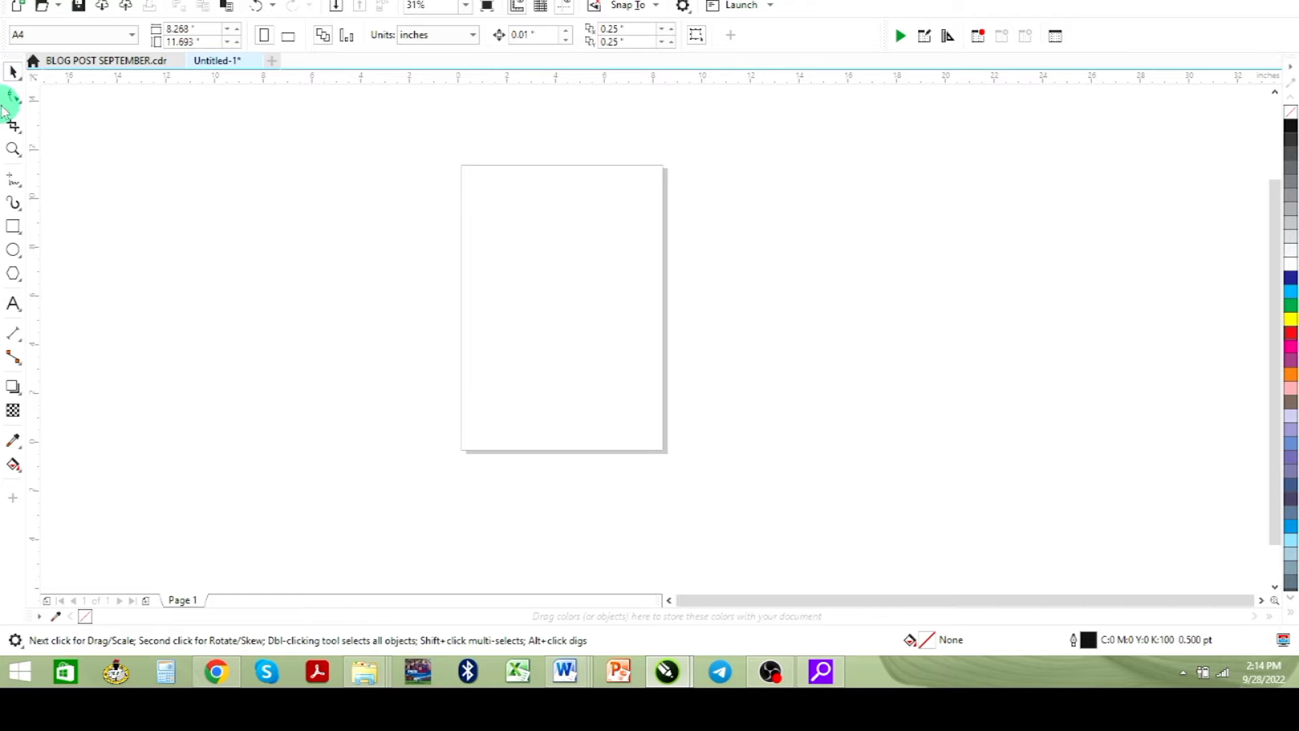
Draw a rectangle about 6.7 by 4.9 inches beside the page, plus several smaller rectangles around it and onto the page
click(14, 227)
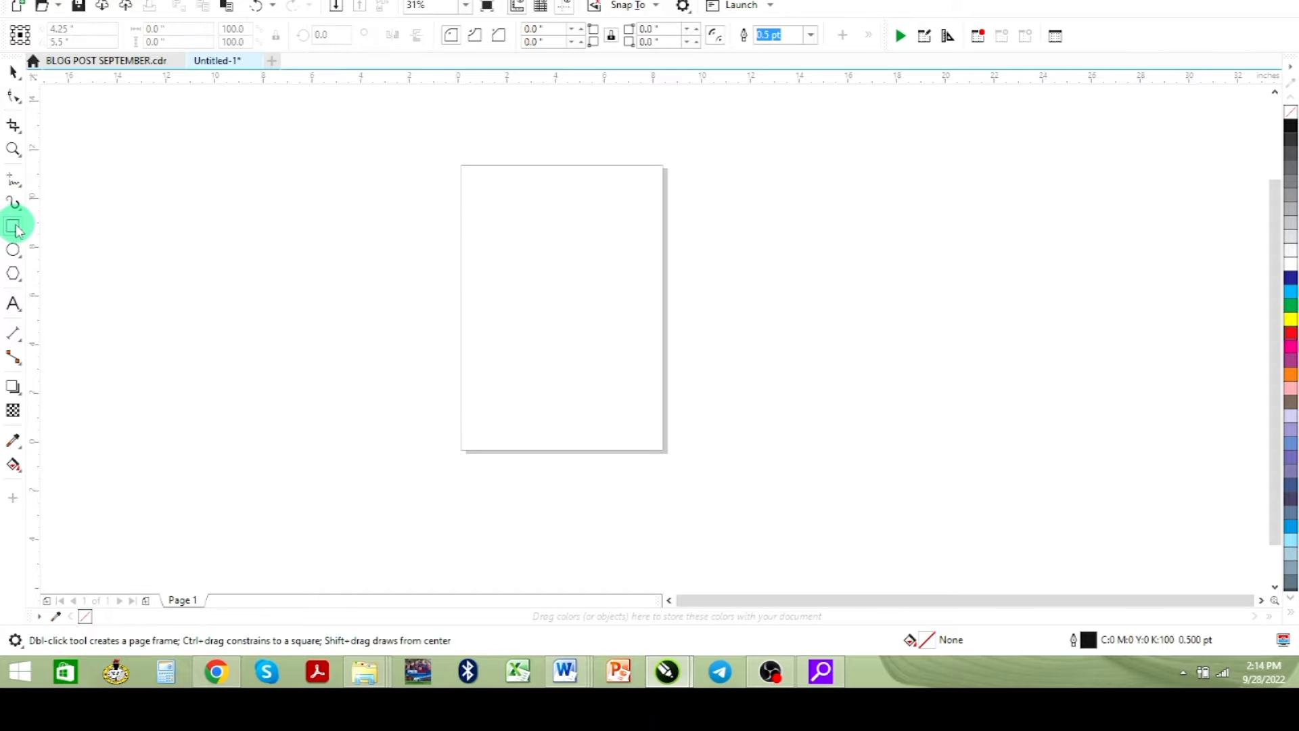
drag(240, 174, 406, 294)
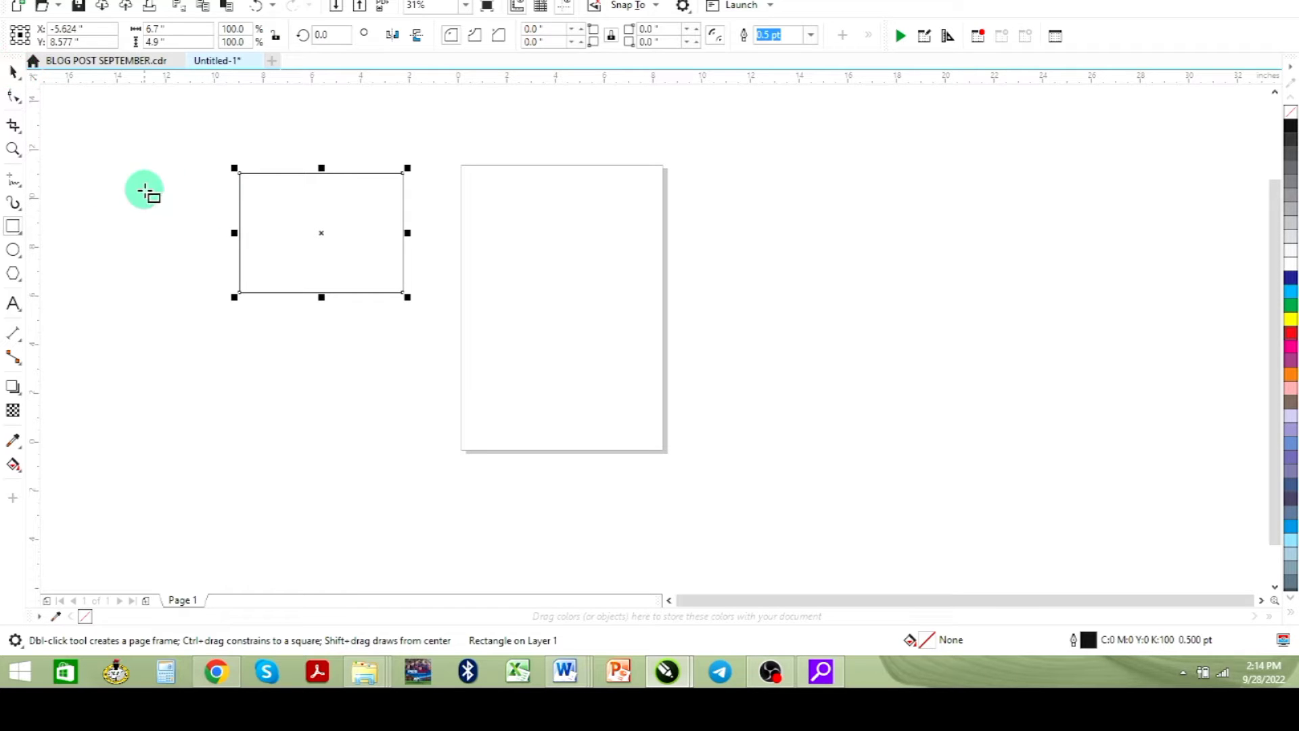
drag(145, 190, 228, 243)
drag(323, 212, 444, 284)
mouse_move(435, 230)
mouse_down()
mouse_move(551, 294)
mouse_move(606, 308)
mouse_up()
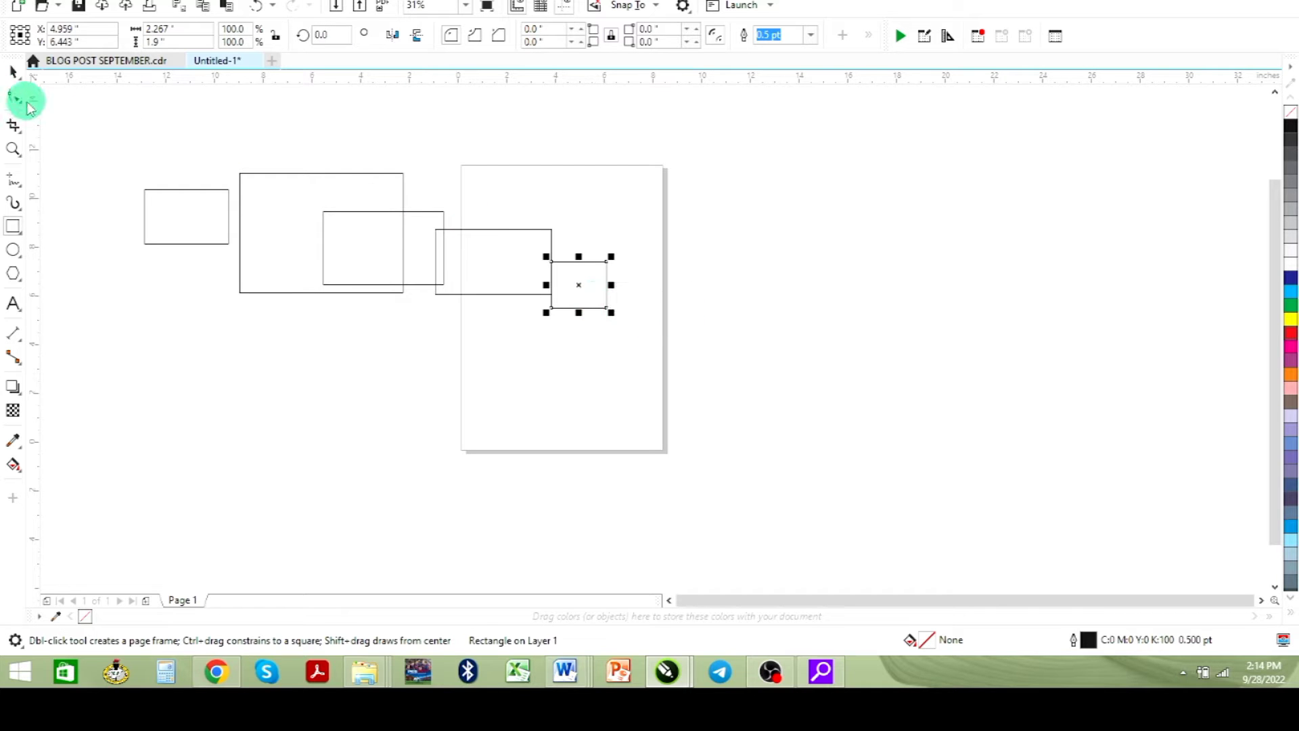
Select all the practice rectangles together and delete them
click(12, 72)
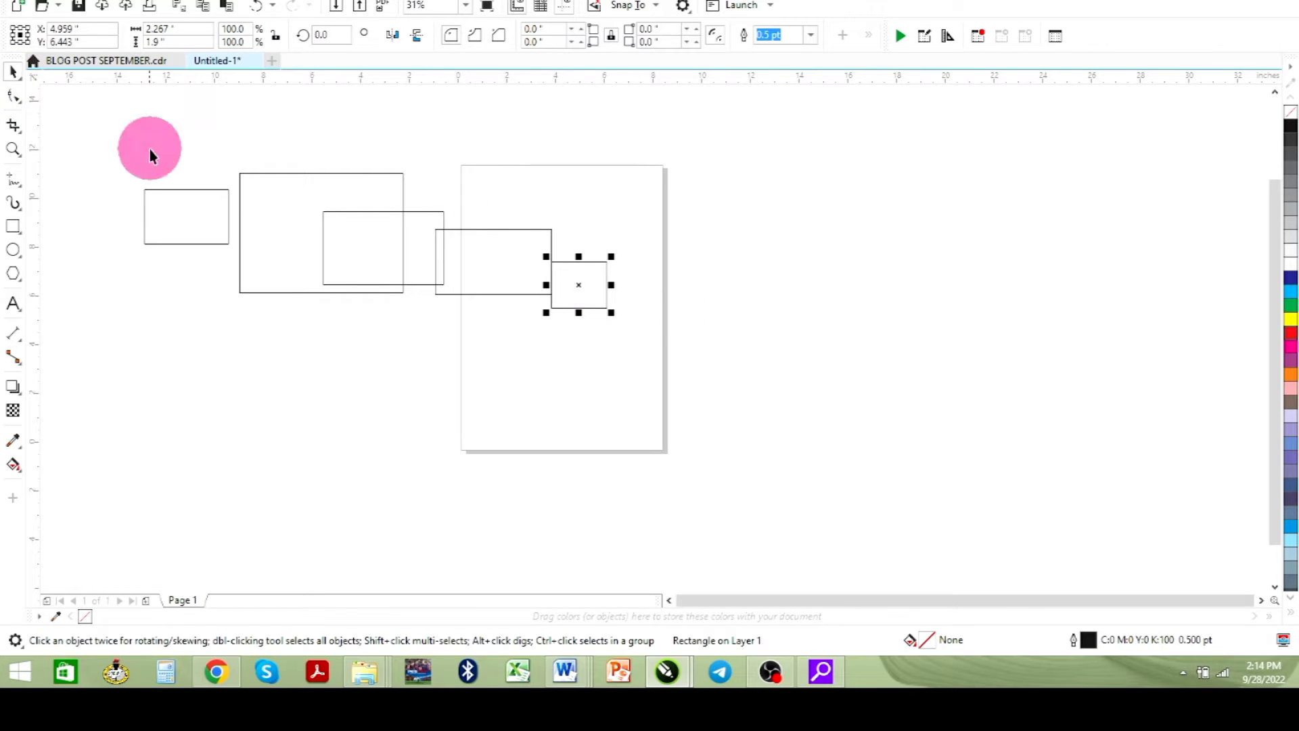
click(149, 149)
drag(112, 147, 675, 372)
key(Delete)
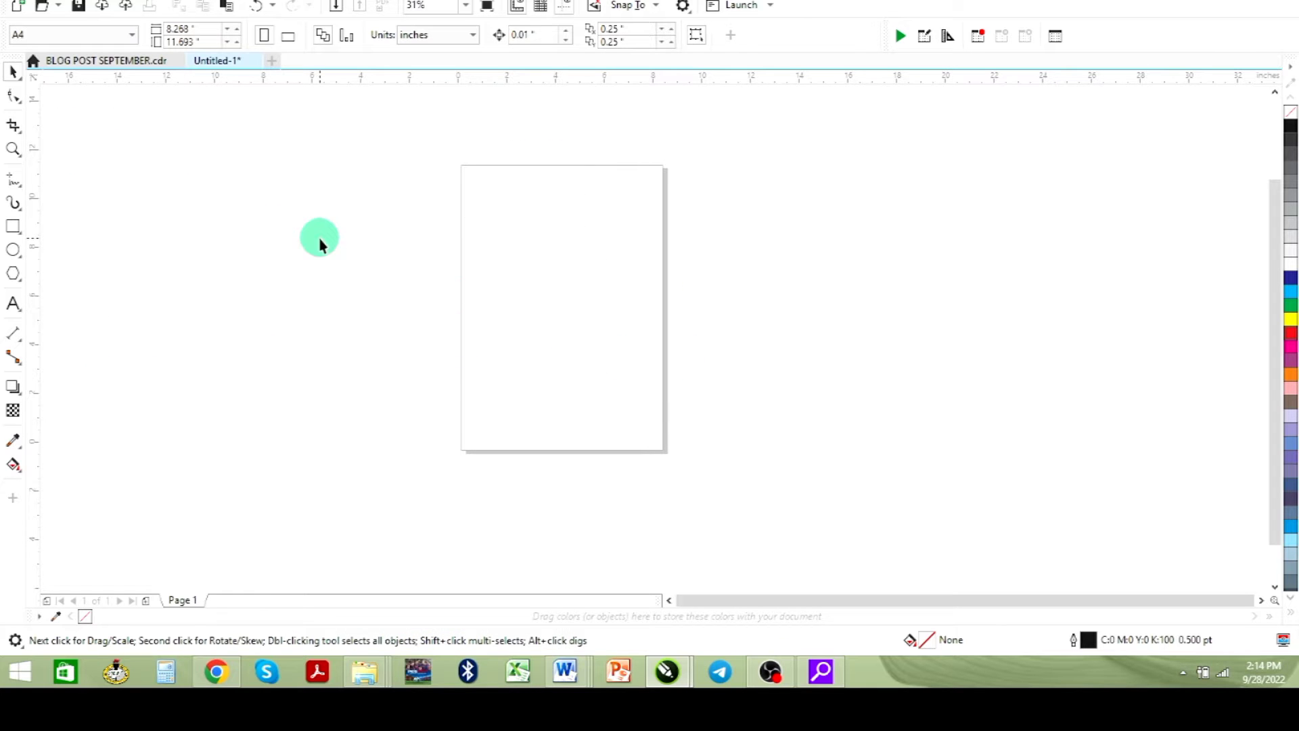
Draw a rectangle about 10.2 by 3.3 inches across the page's left edge and convert it to curves
click(14, 98)
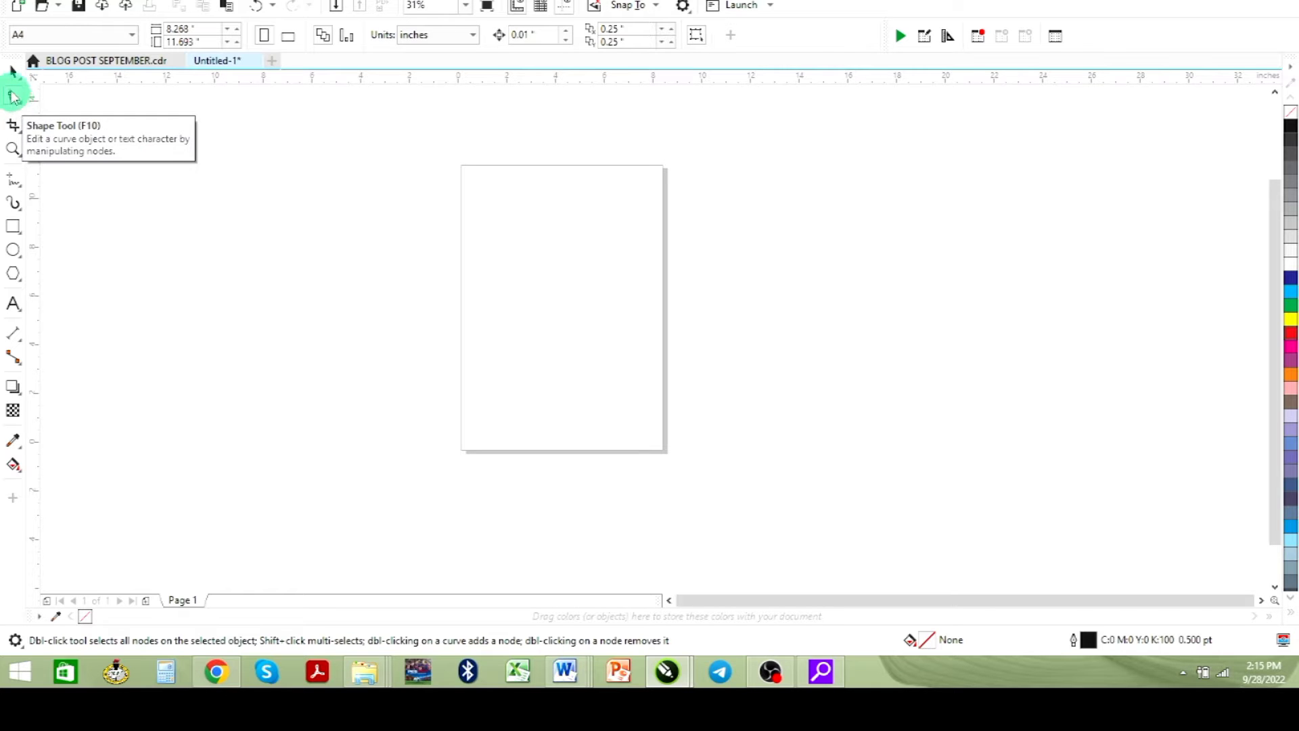
click(13, 71)
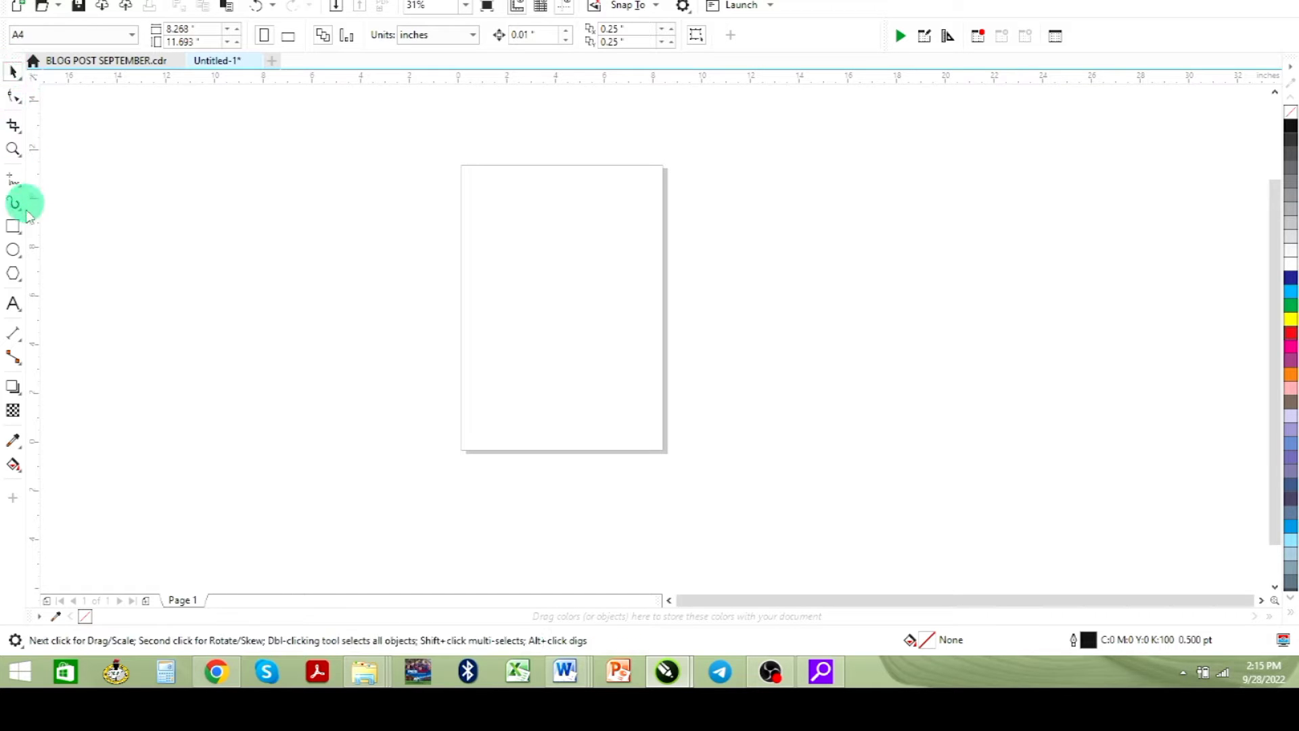
click(13, 226)
drag(332, 219, 582, 301)
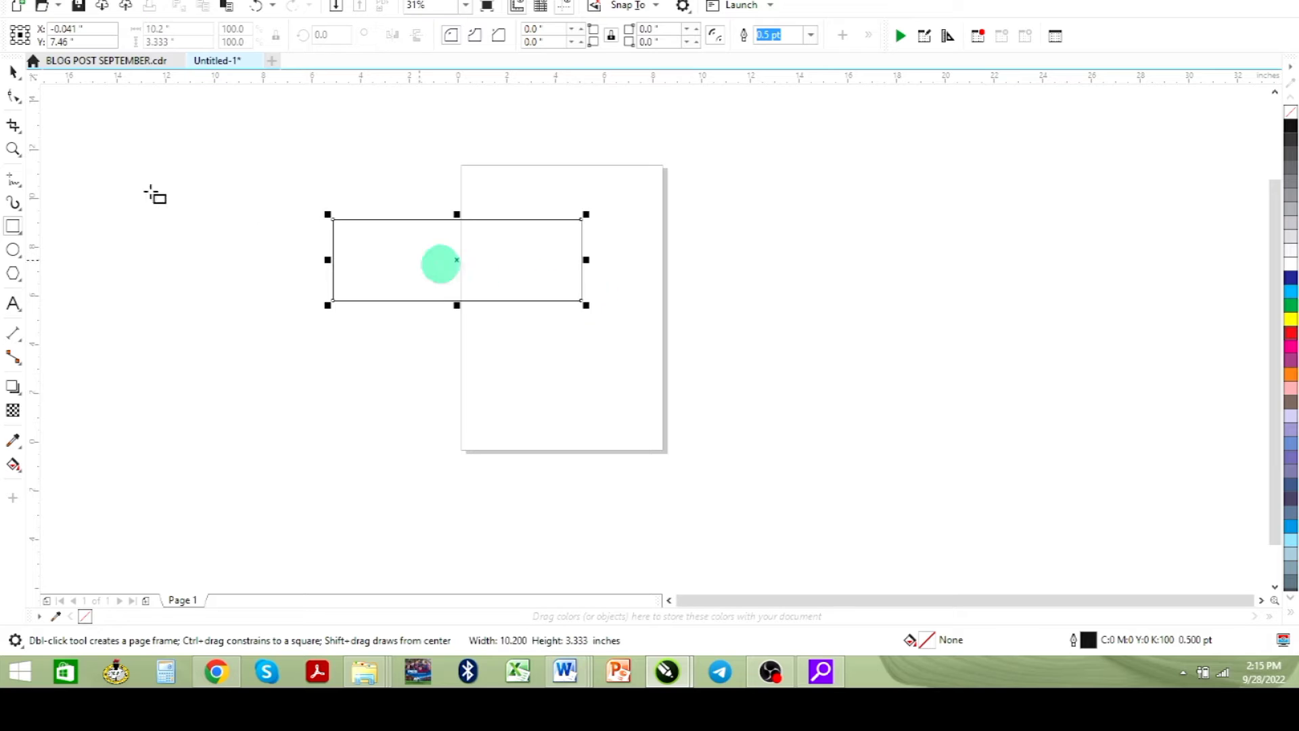
click(13, 98)
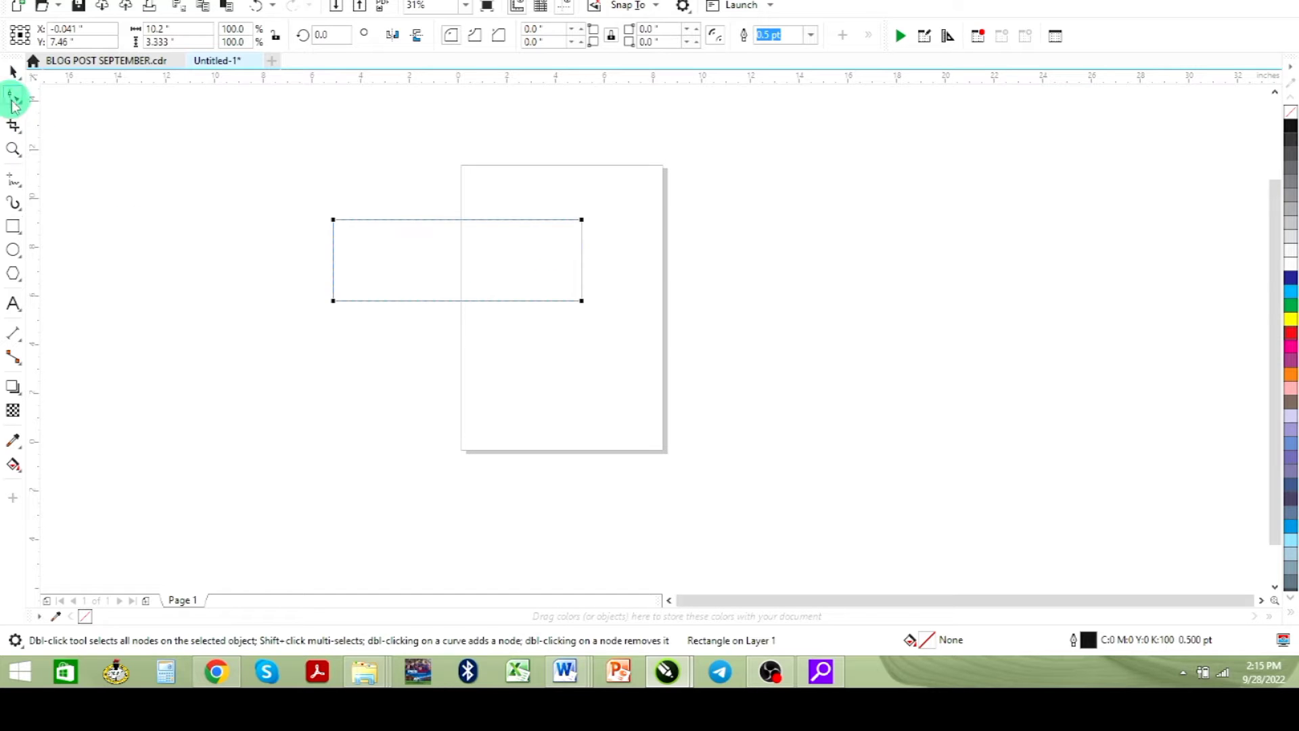
click(322, 214)
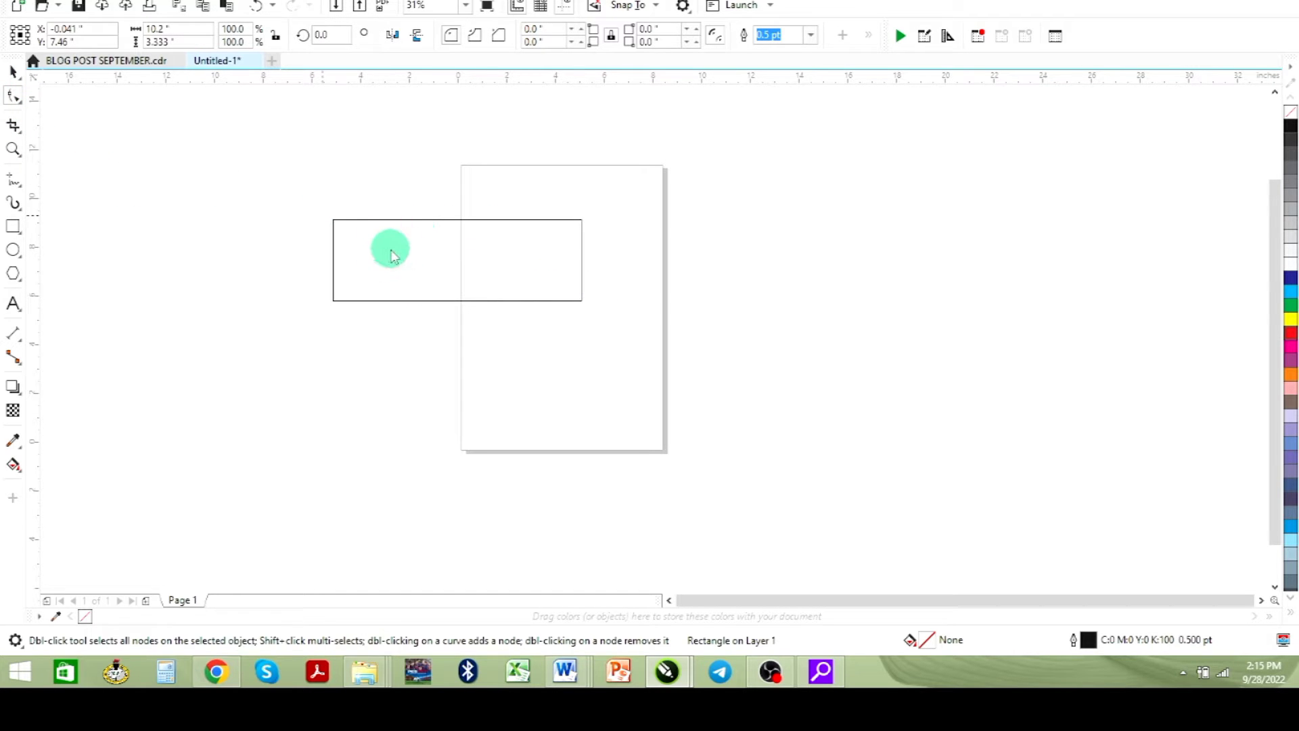
click(333, 241)
key(ctrl+q)
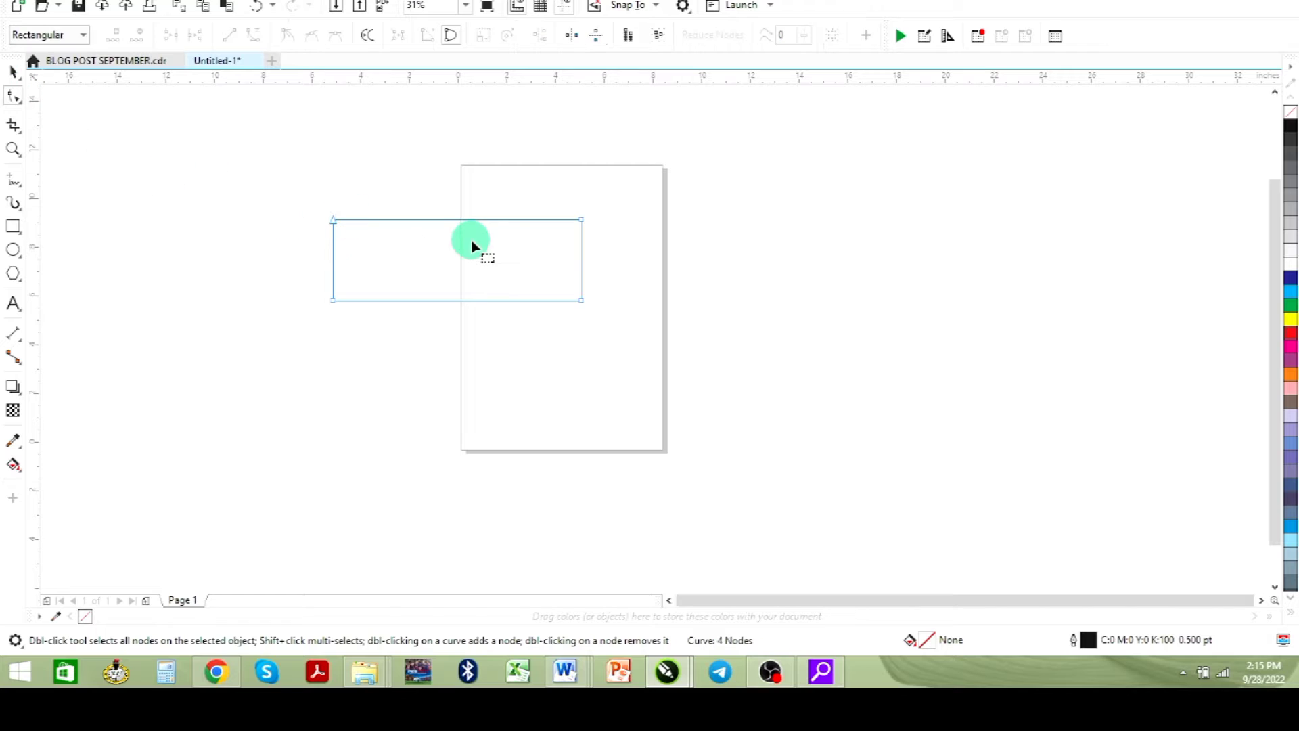
Convert the rectangle's top edge to a curve segment and try bending its middle downward
click(437, 219)
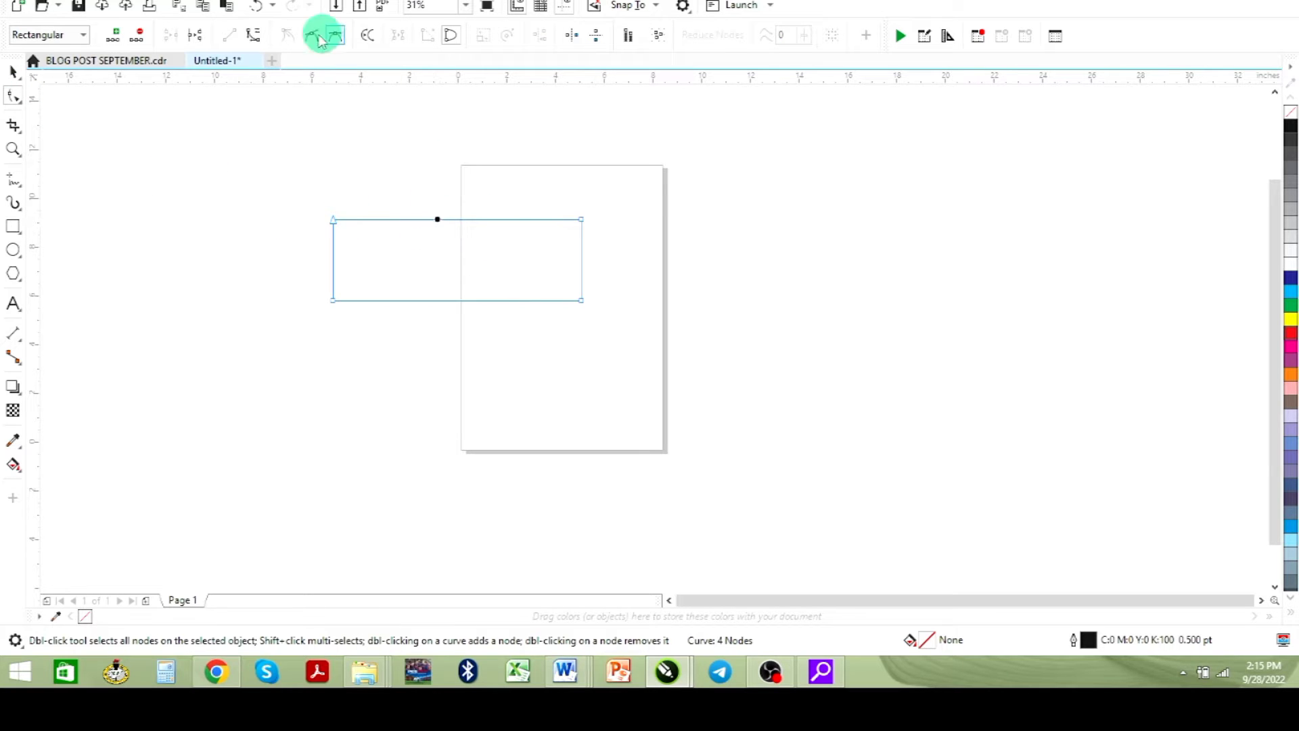
click(254, 35)
click(455, 219)
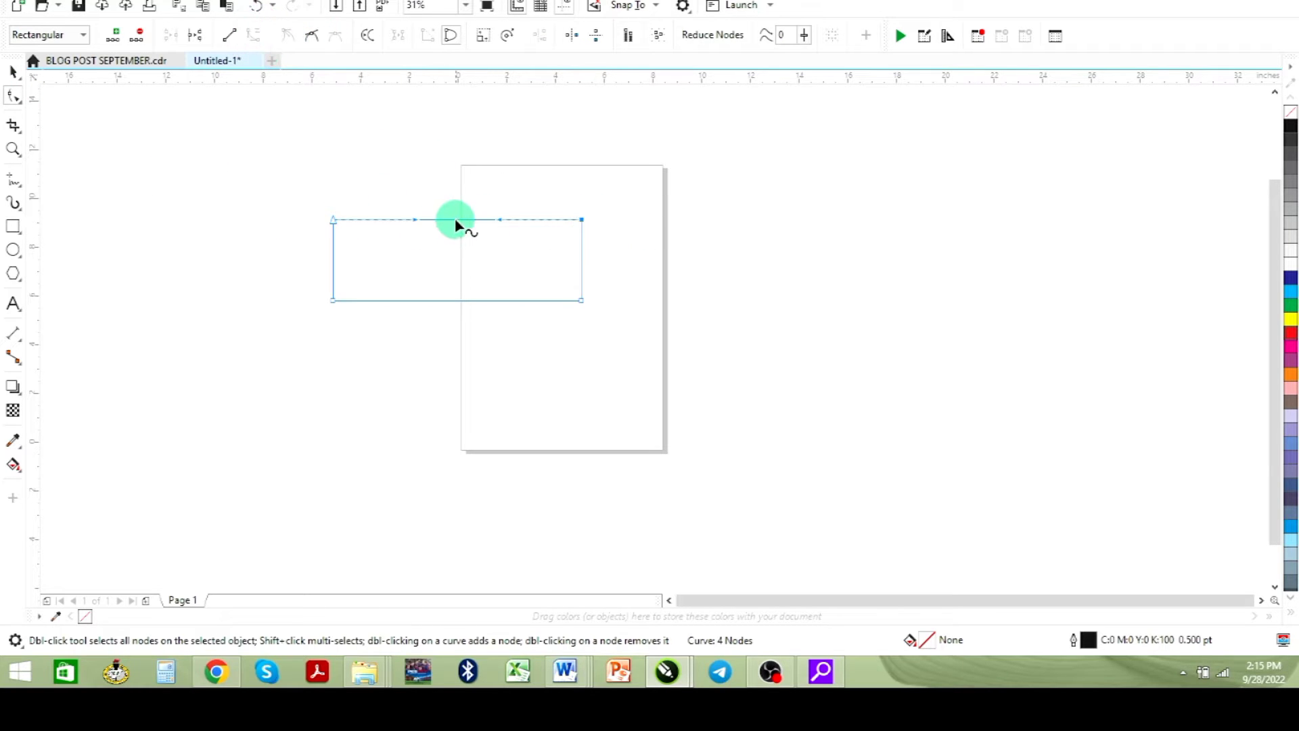
drag(455, 220, 465, 271)
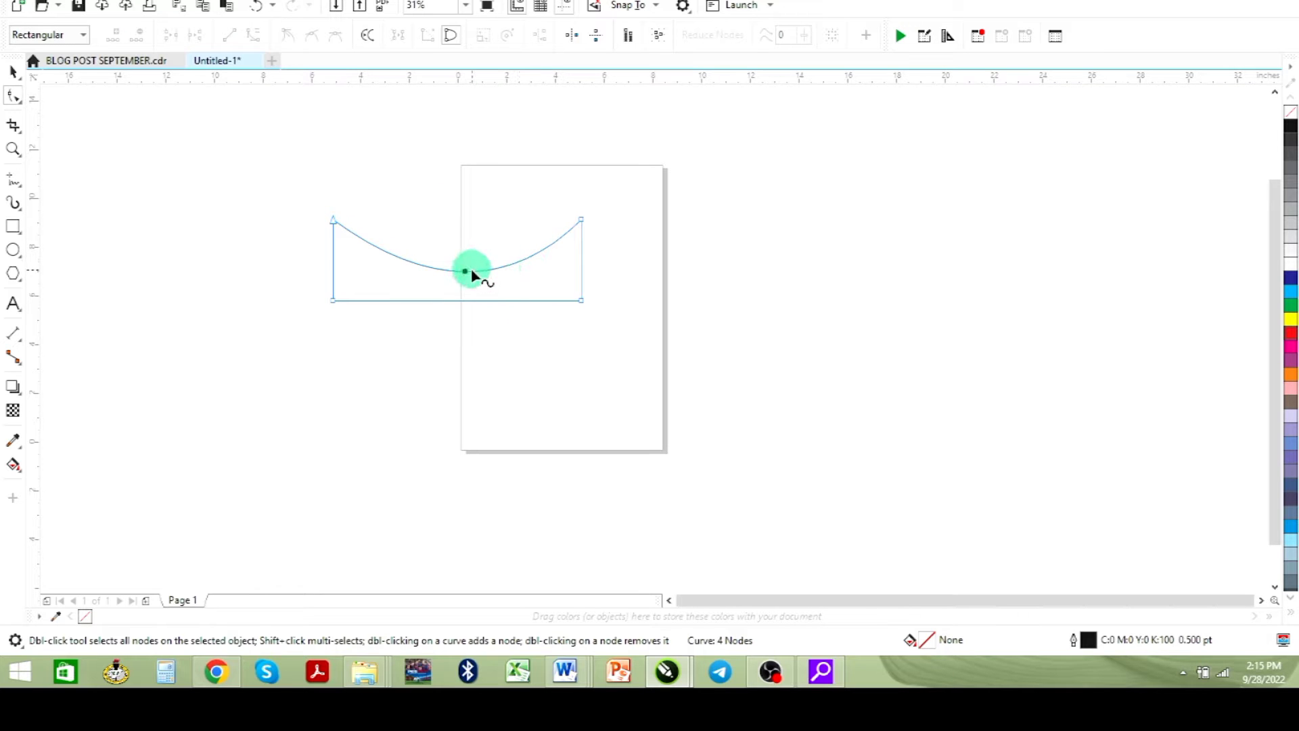
key(ctrl+z)
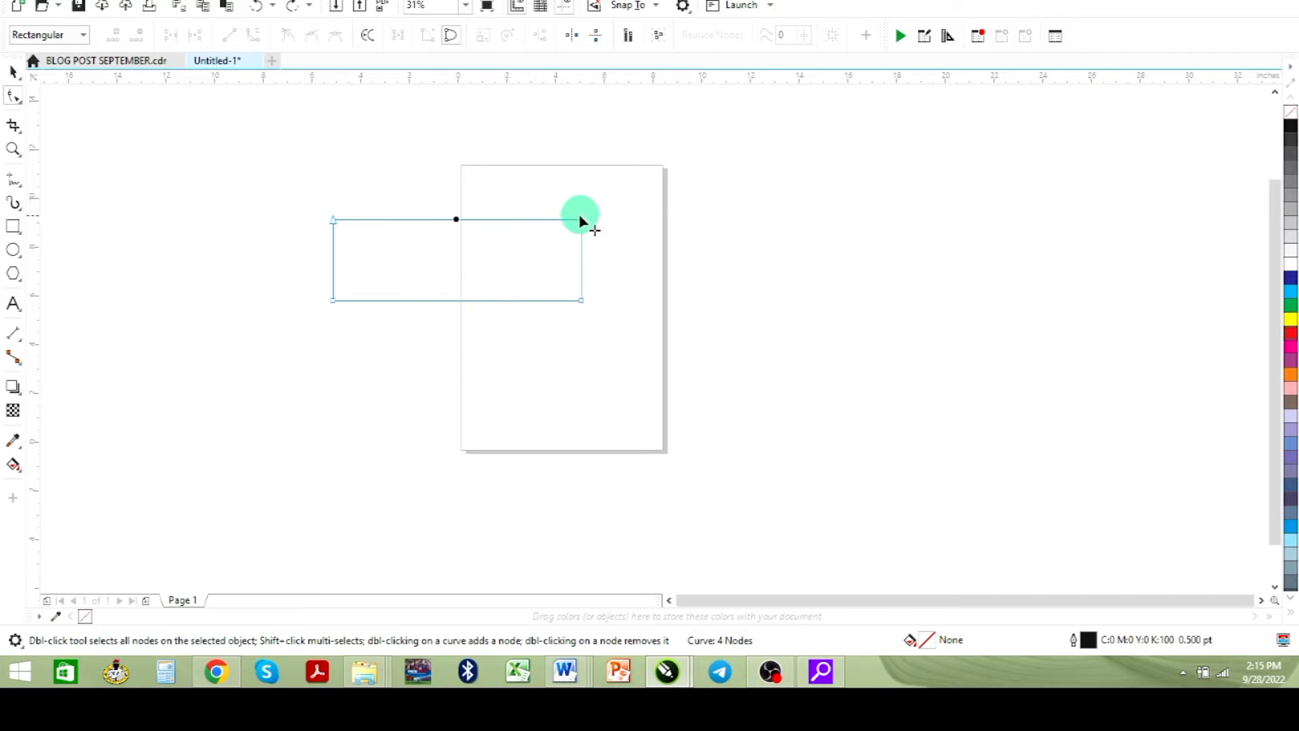
Shape the top edge into a wave with its control handles and delete the finished practice shape
click(580, 219)
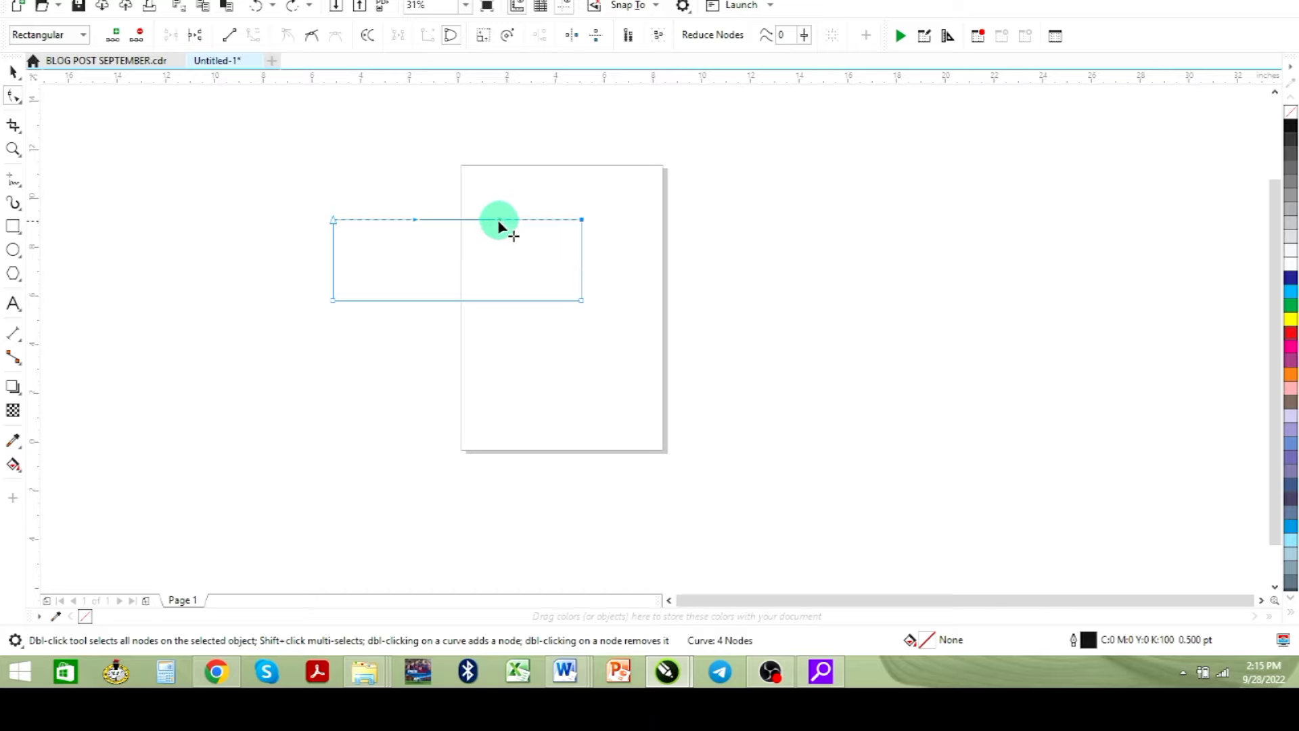
drag(498, 224, 389, 167)
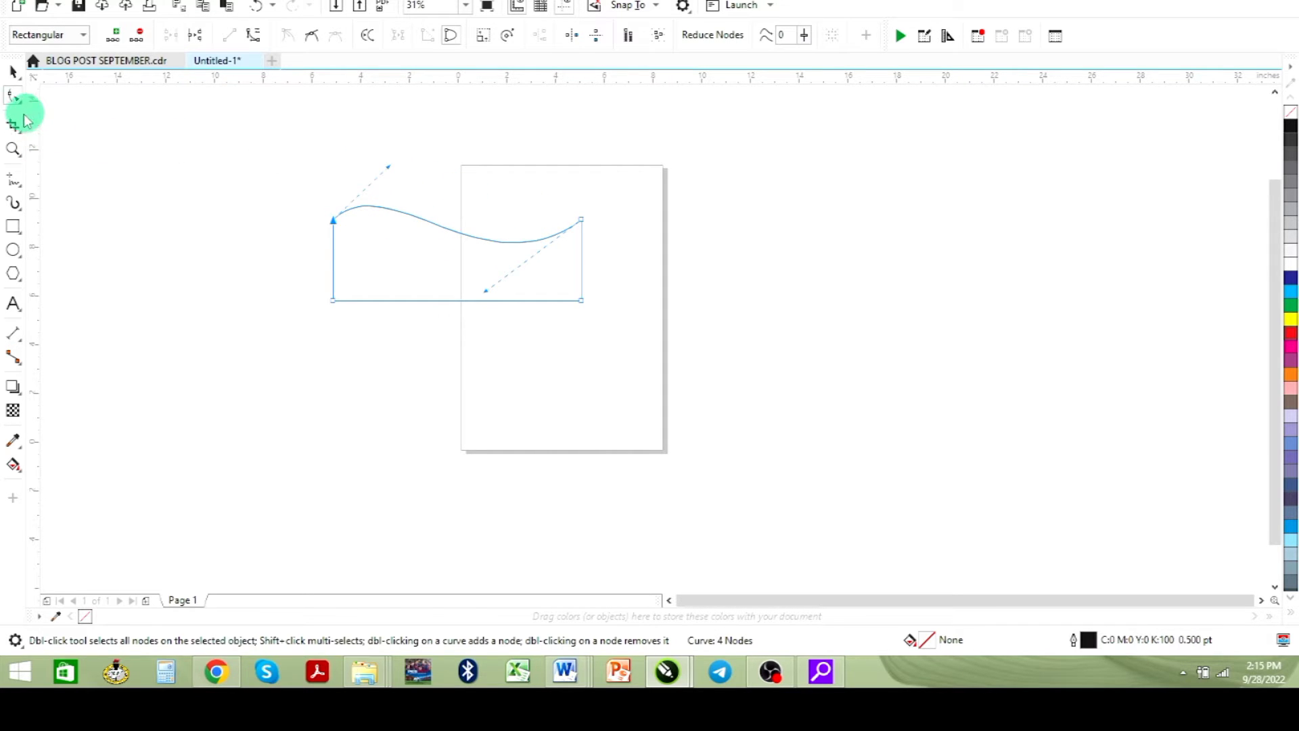
click(13, 70)
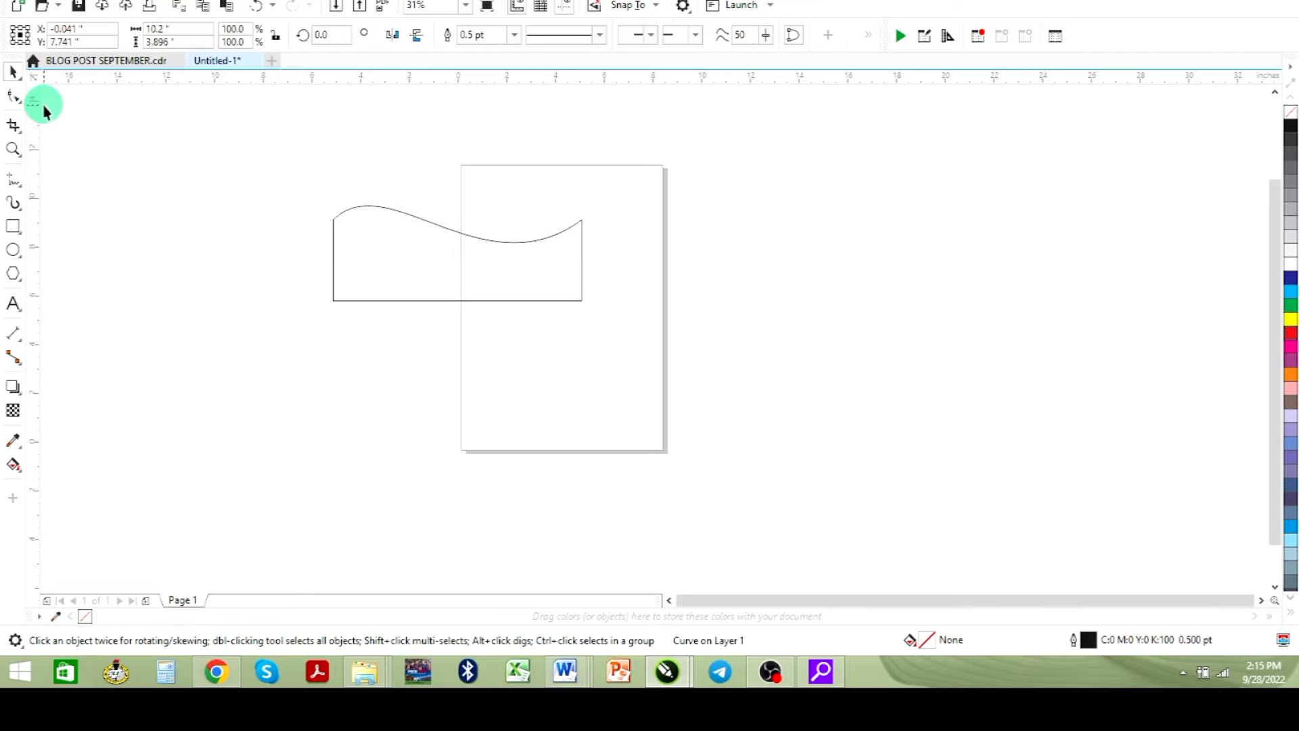
key(Delete)
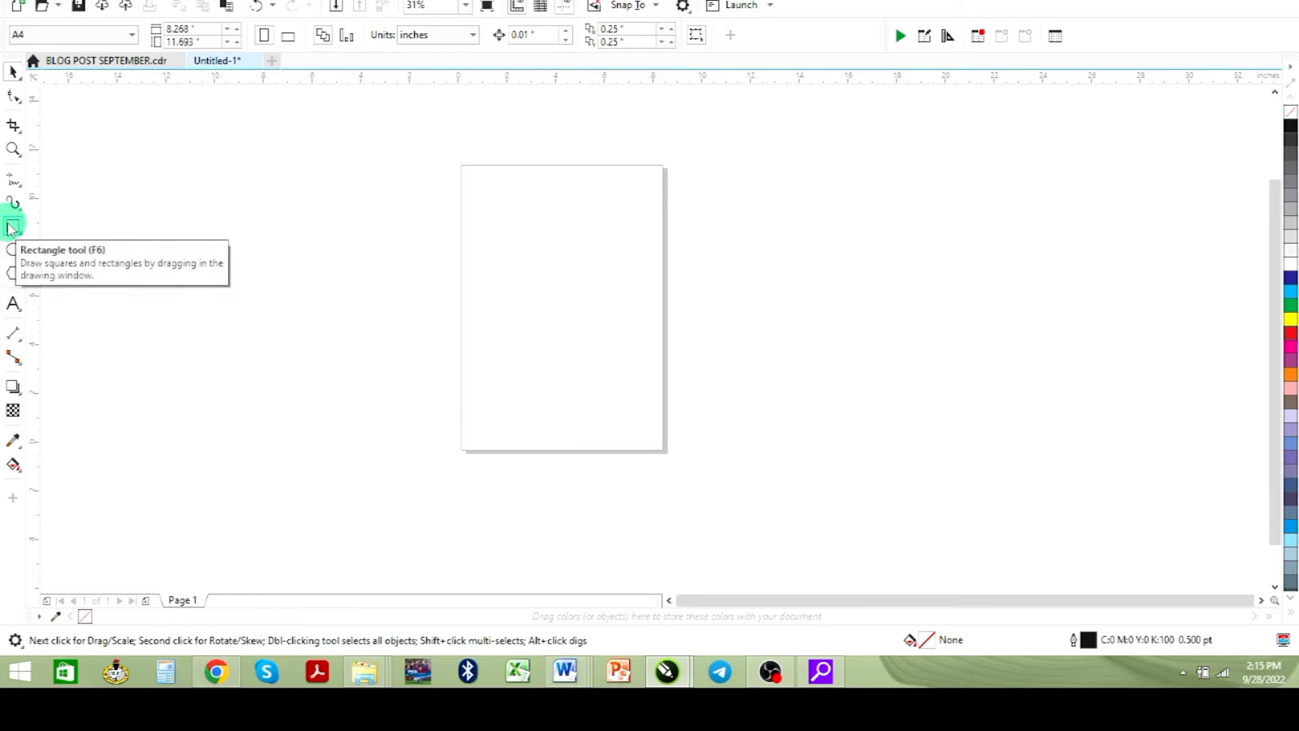
Switch to the geesix search results in File Explorer and bring the SIDE HUSTLE - GEESIX 1 flyer onto the CorelDRAW page
click(358, 669)
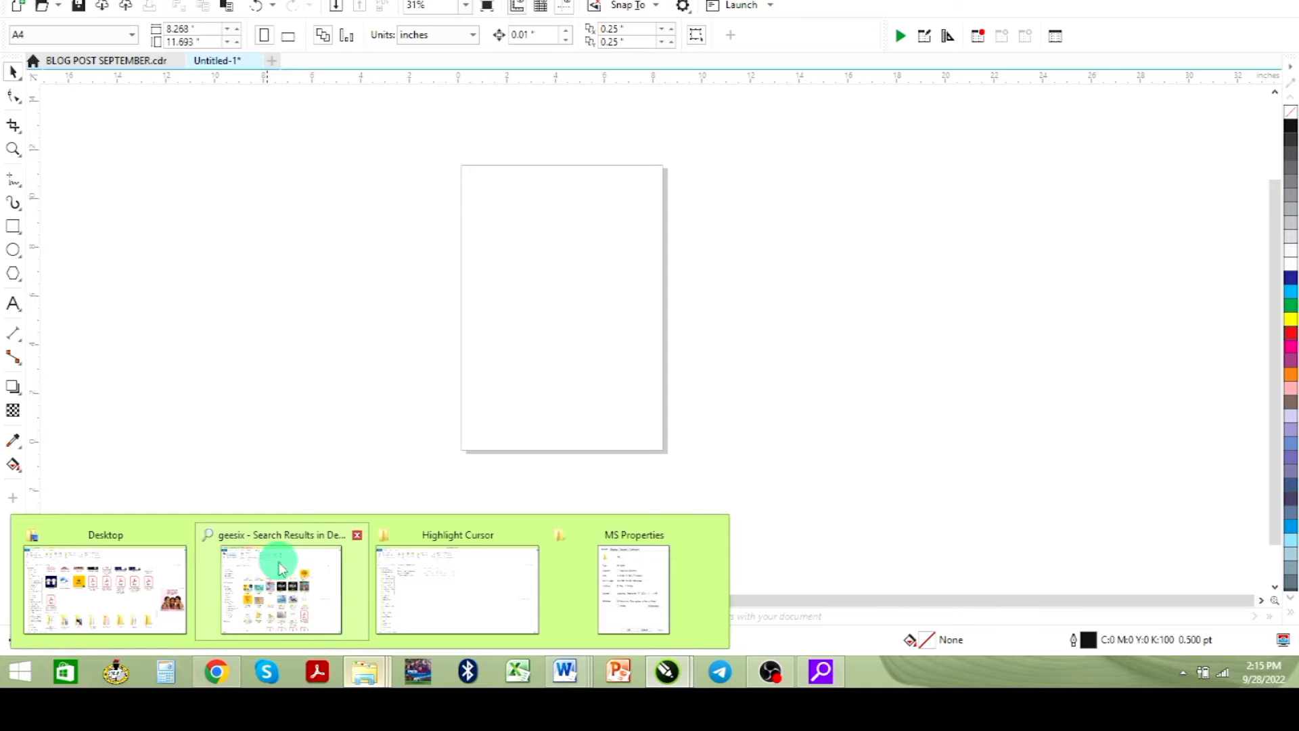
click(264, 569)
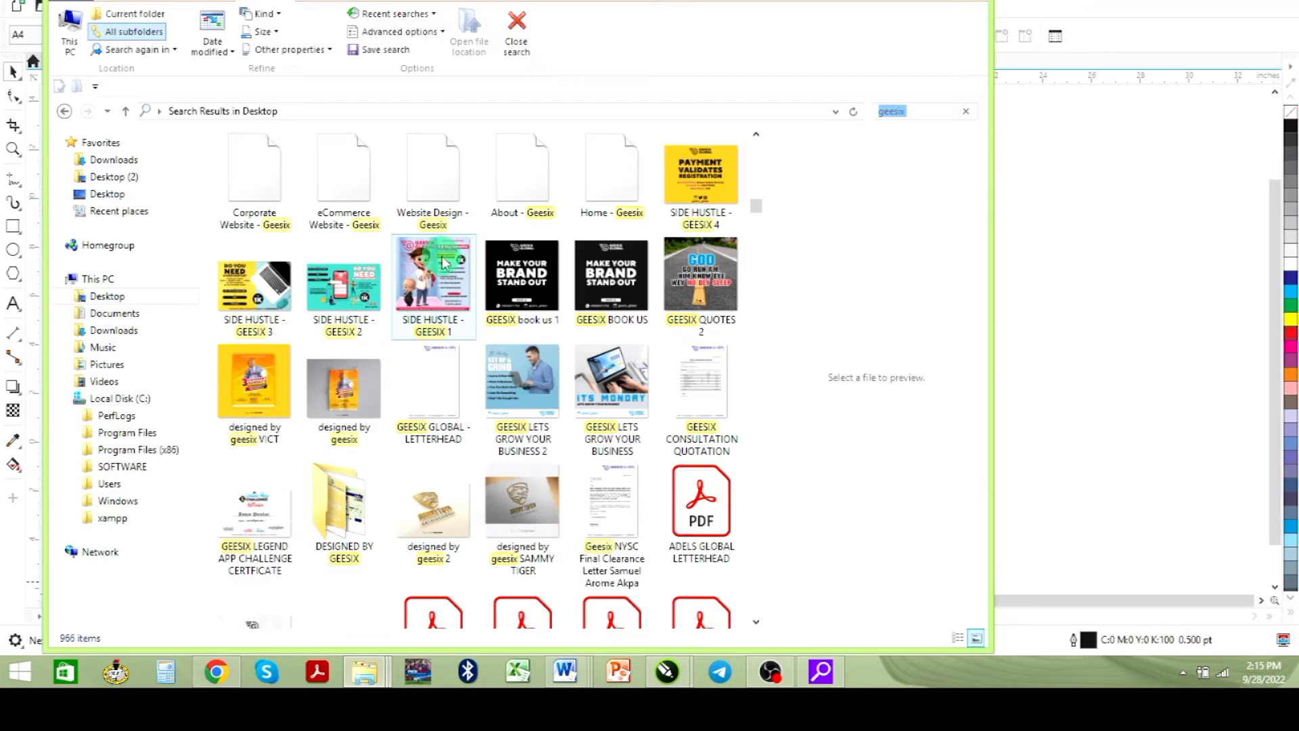
click(445, 295)
drag(445, 301, 469, 374)
key(alt+Tab)
click(487, 329)
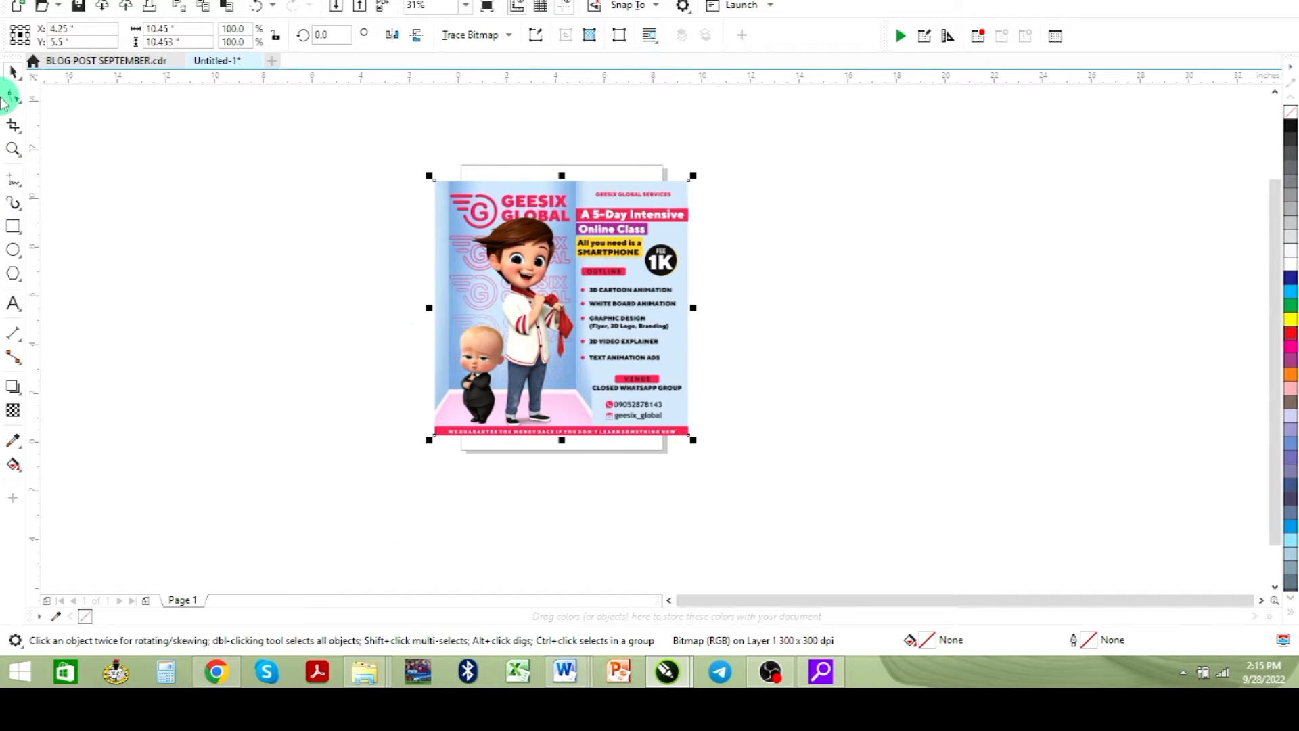
Crop the flyer to the baby character in the black suit at its lower left
click(14, 125)
click(538, 351)
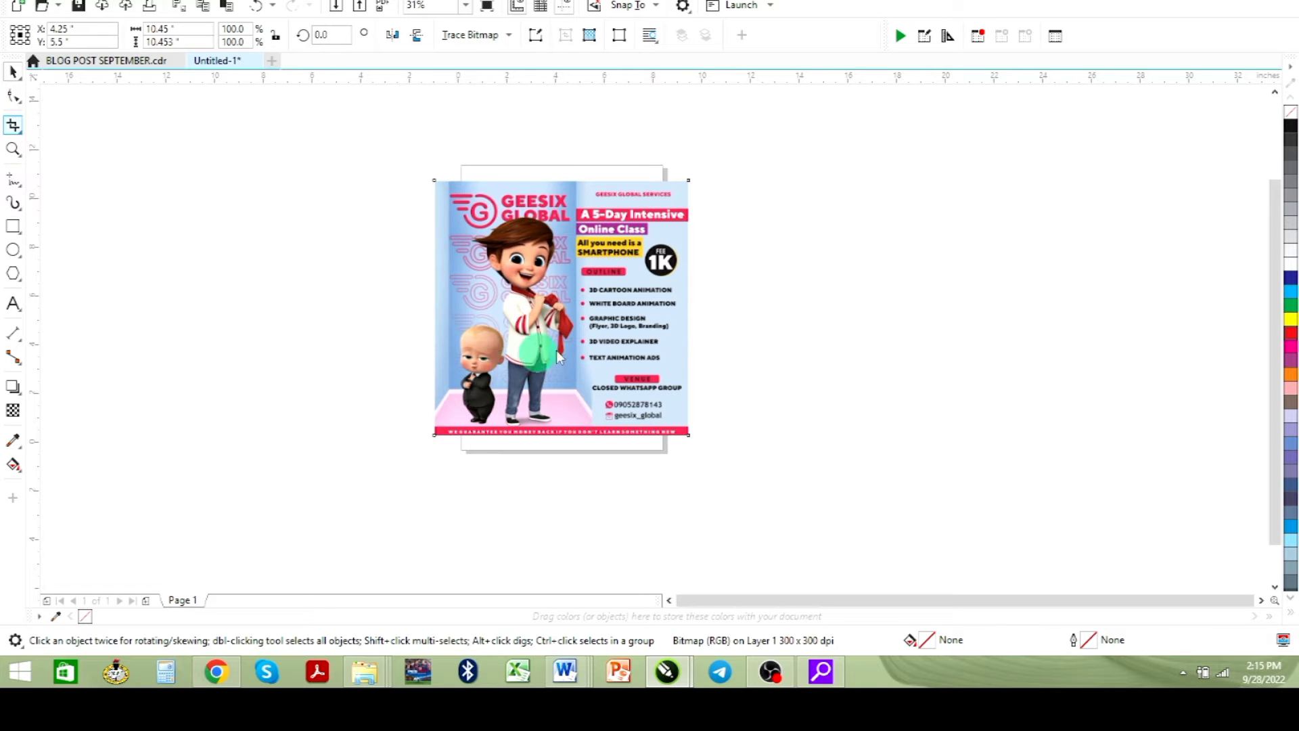
drag(448, 321, 517, 429)
click(79, 105)
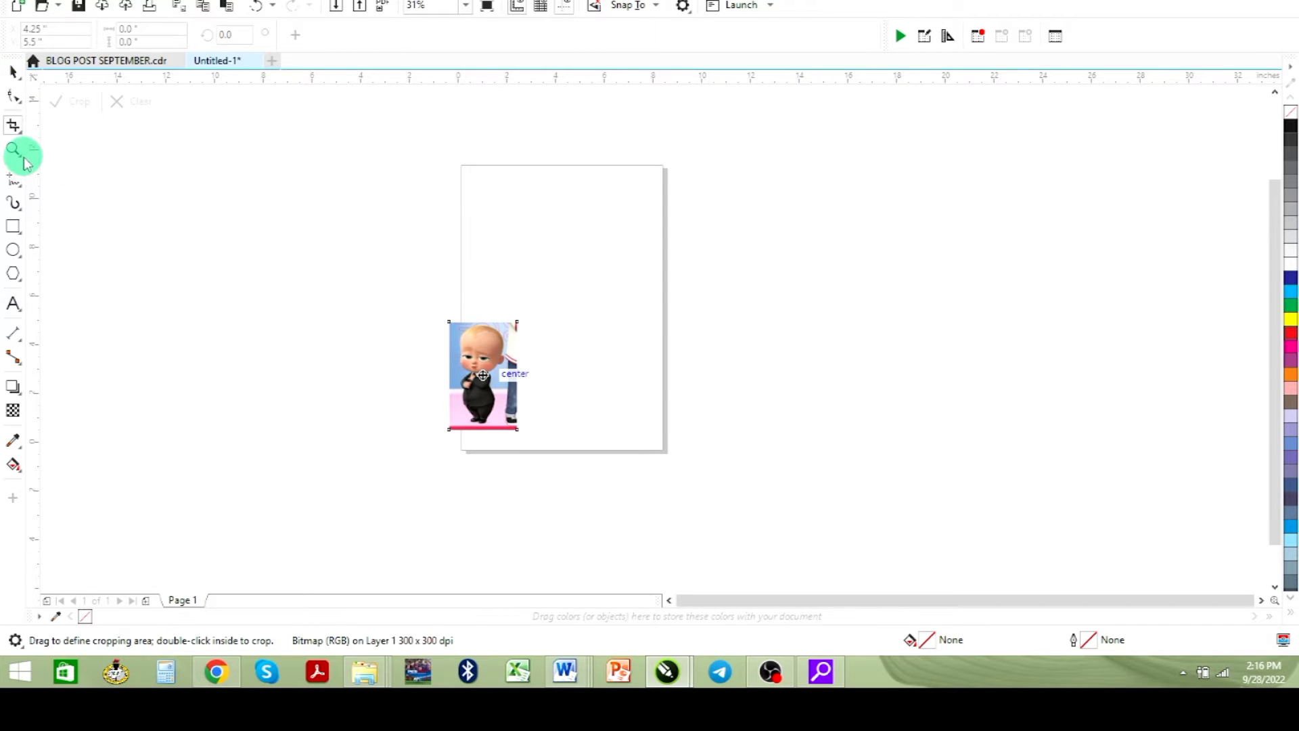
Undo the flyer crop, zoom in on the slogan strip at the flyer's lower edge and zoom back out
click(15, 73)
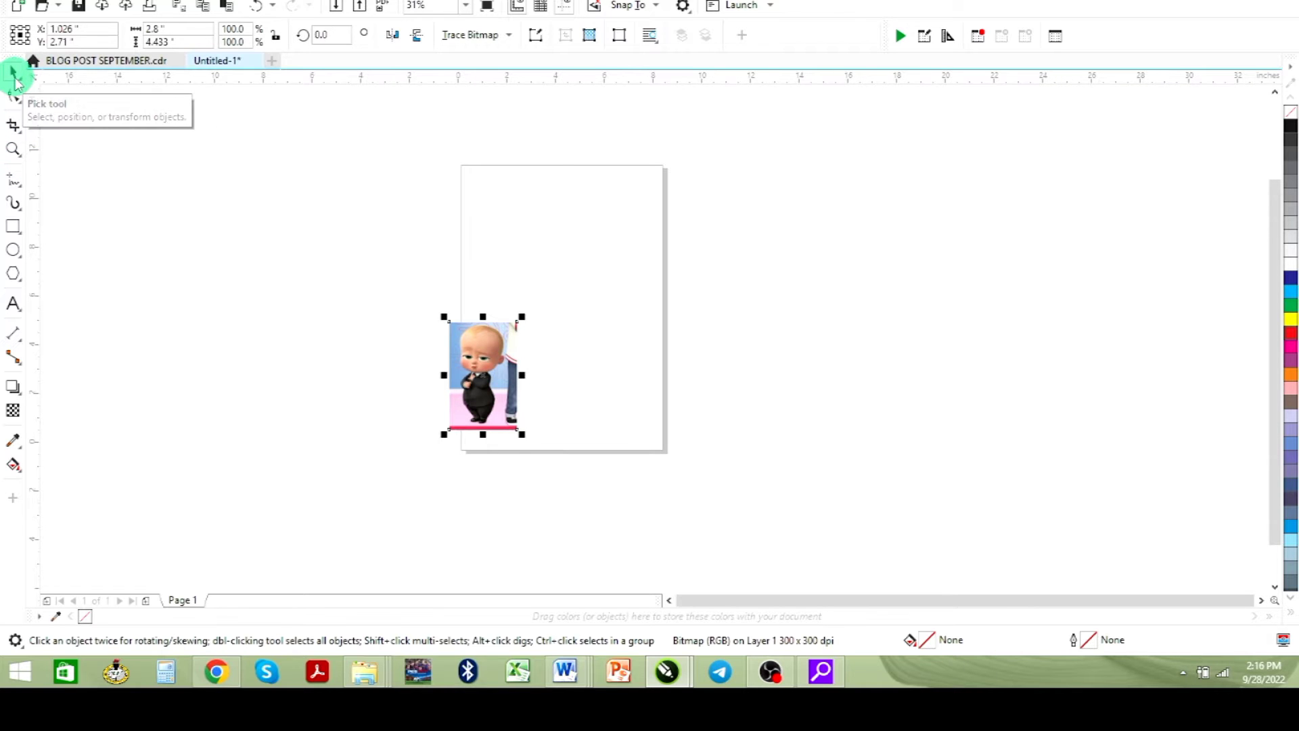
key(ctrl+z)
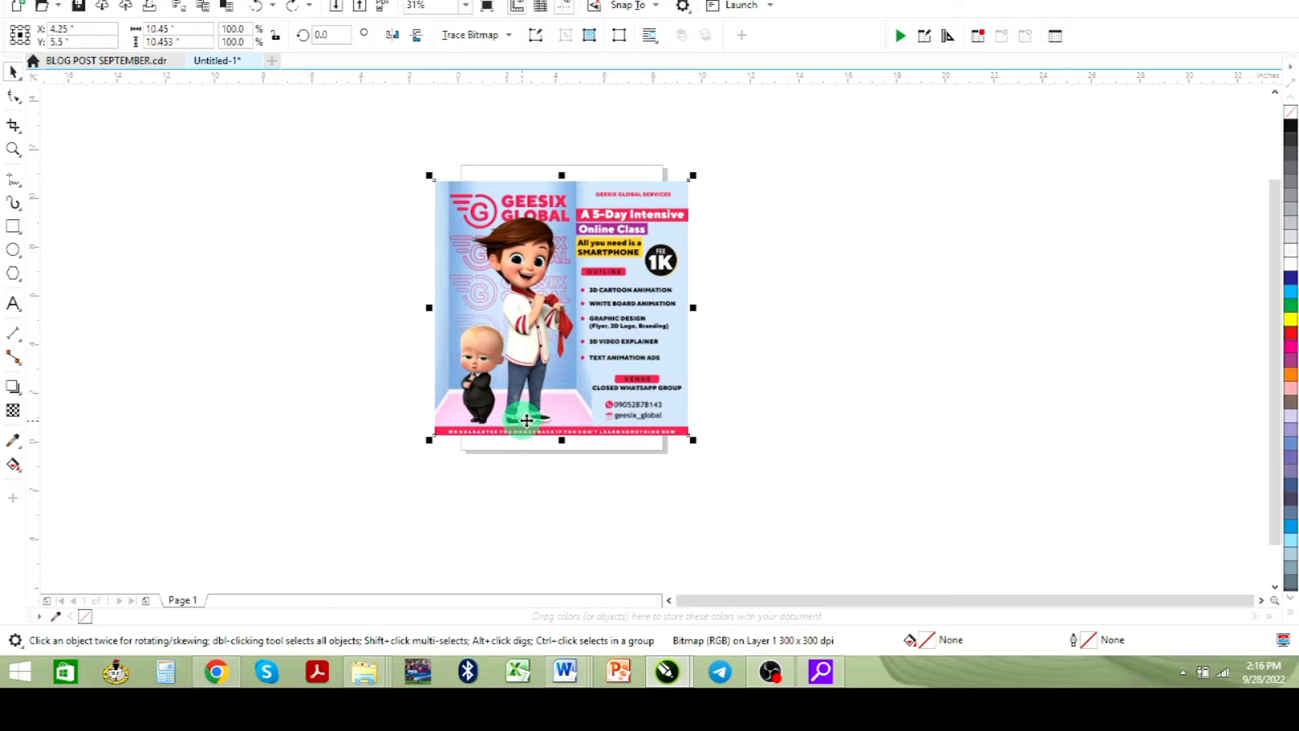
click(13, 150)
drag(431, 420, 701, 438)
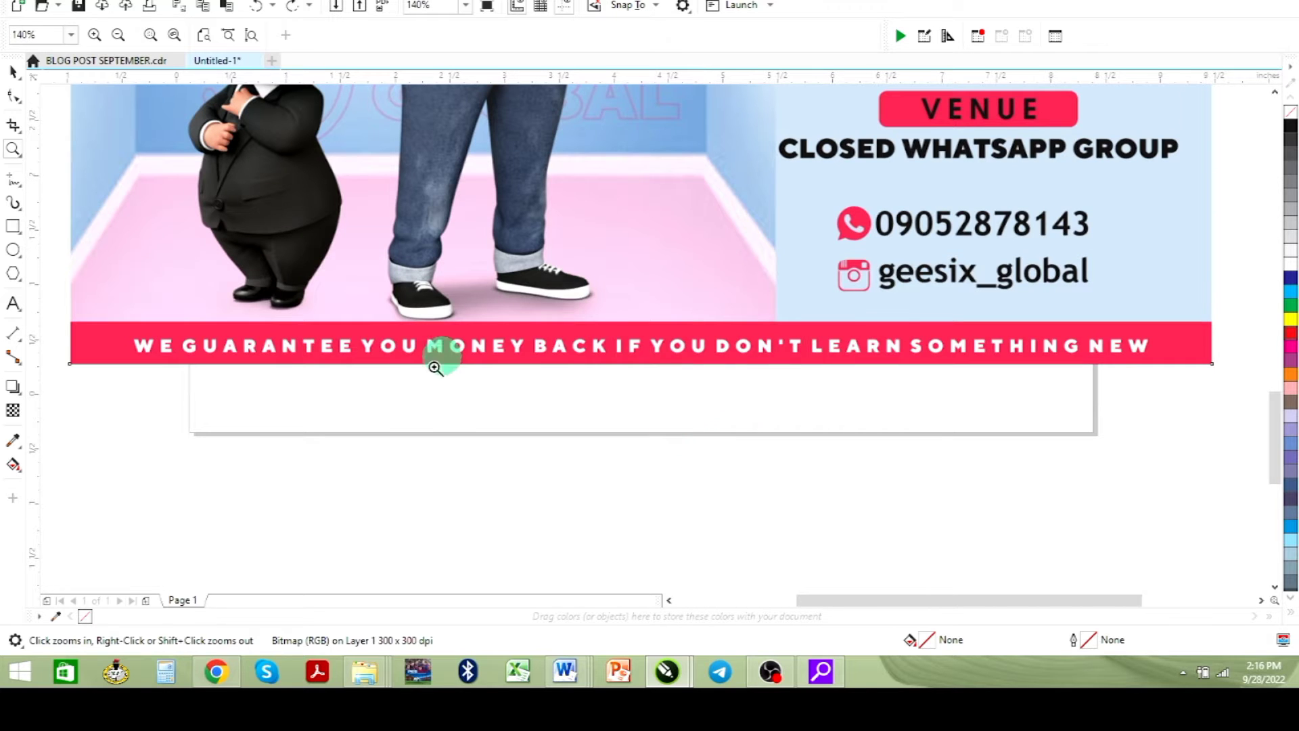
right_click(238, 280)
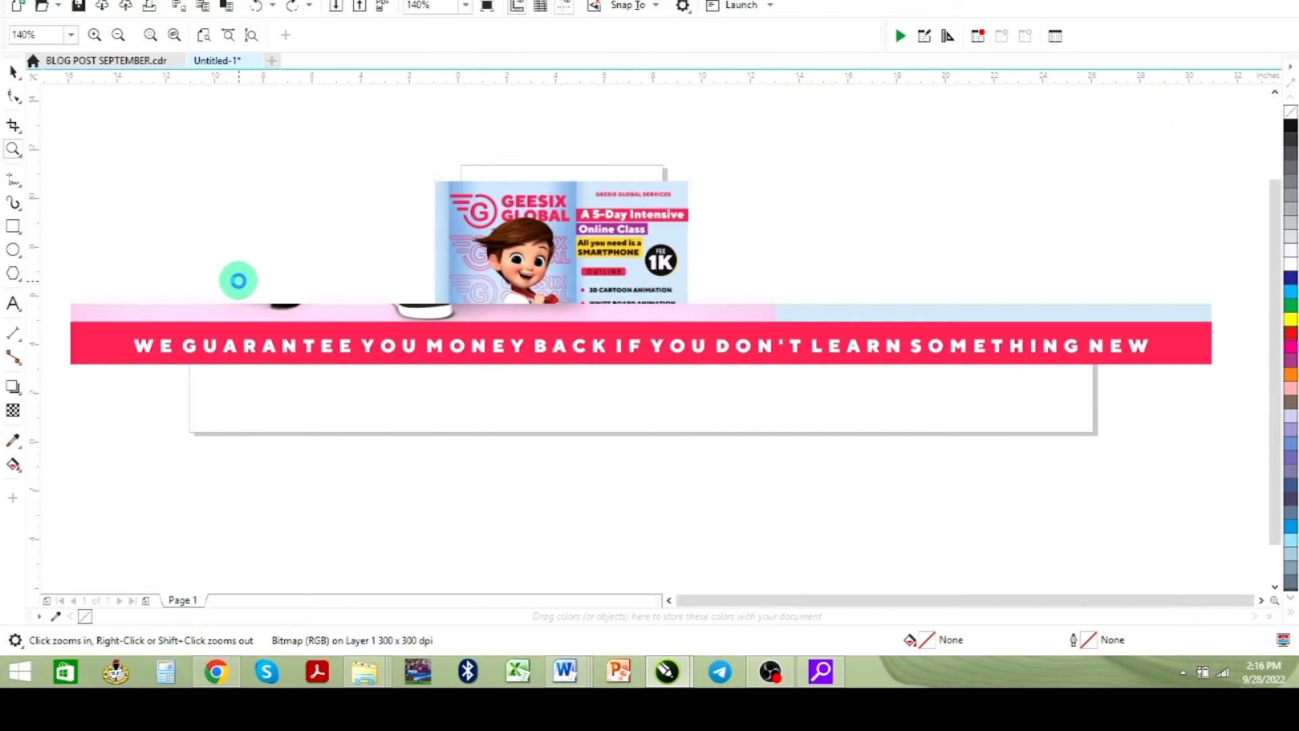
Add the artistic text "Thus say the lord" in the empty area left of the flyer and zoom in on it
click(13, 304)
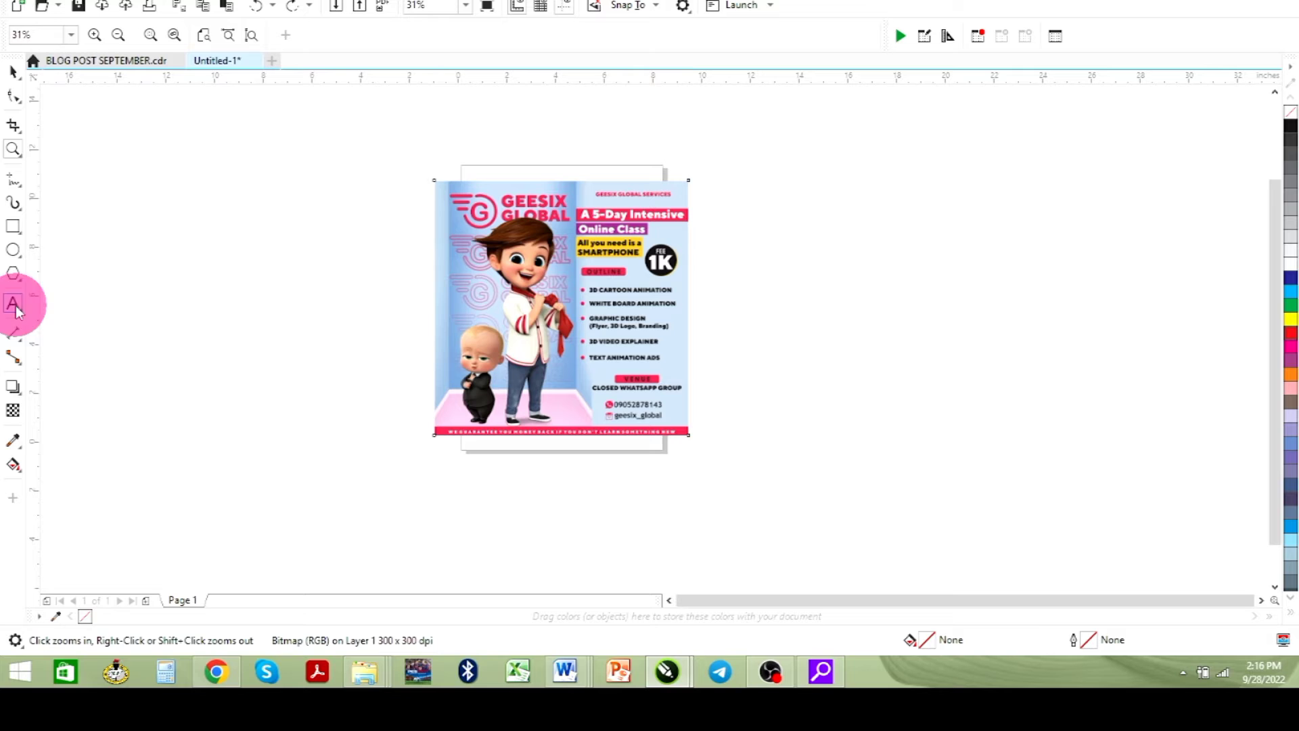
click(118, 306)
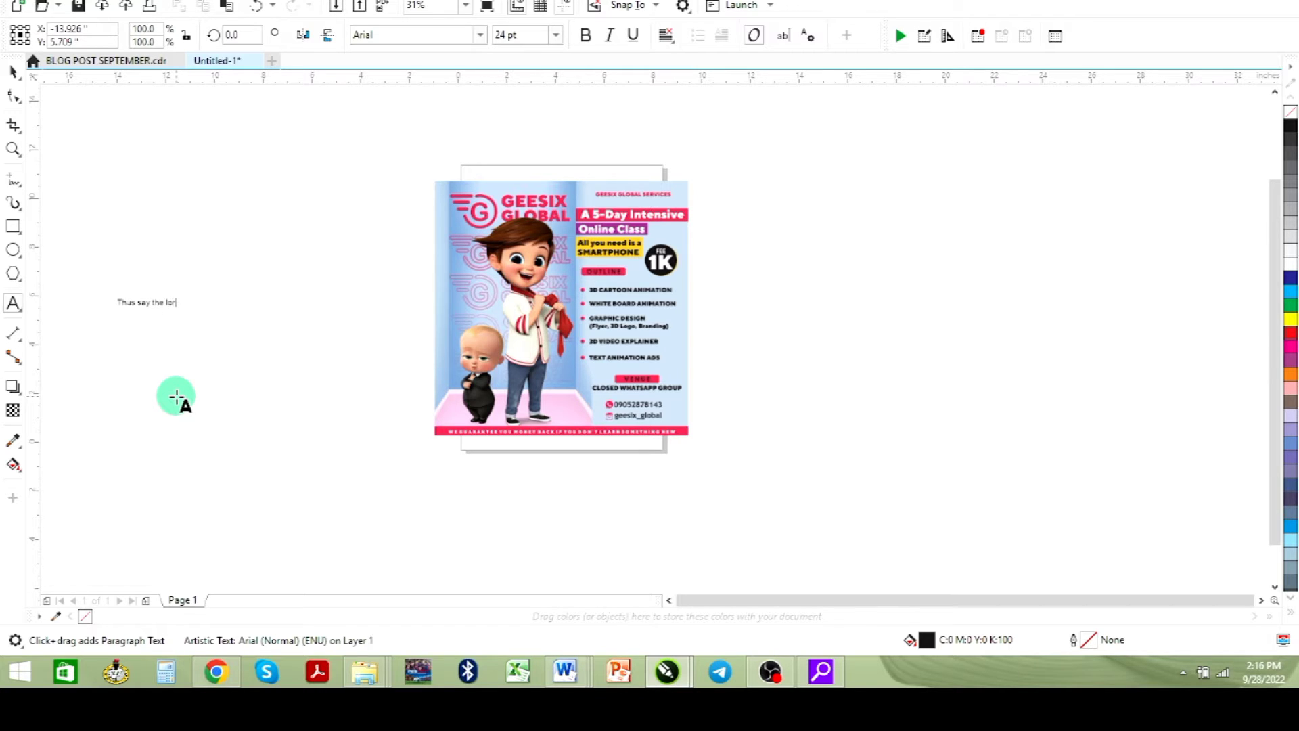
click(13, 149)
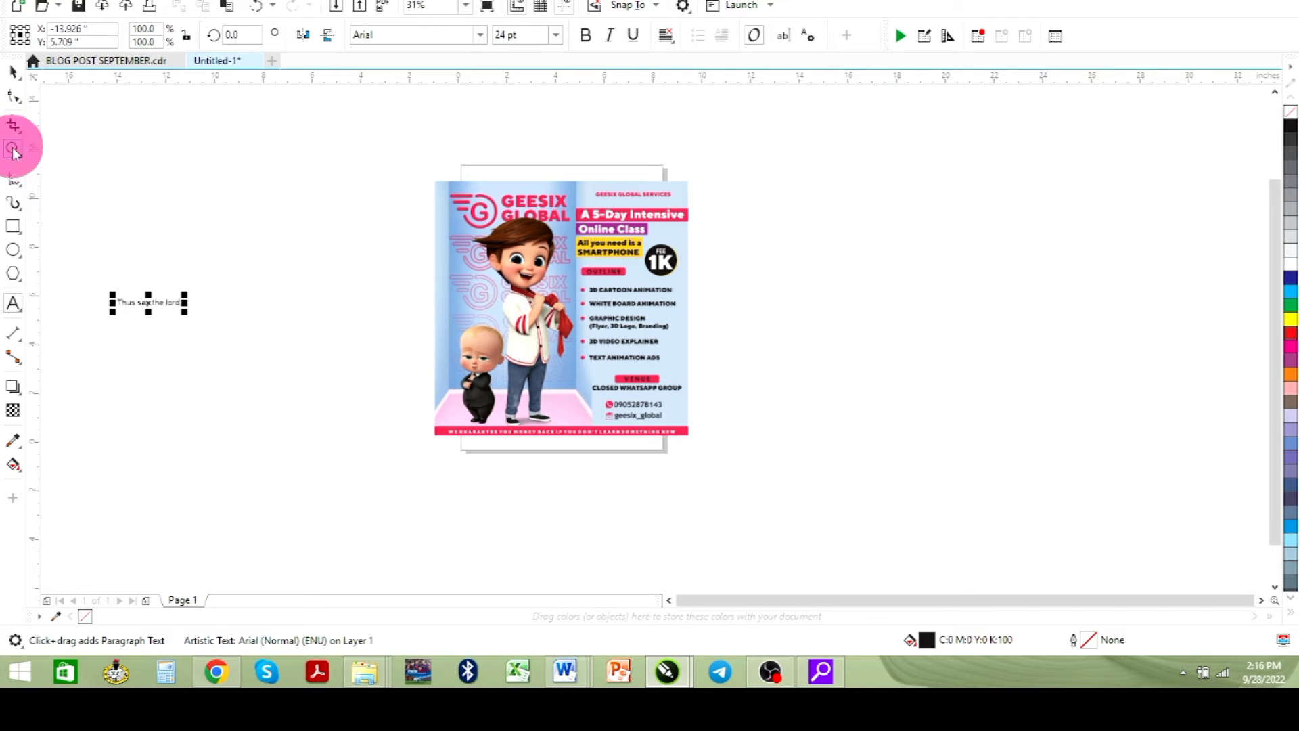
drag(115, 295, 189, 311)
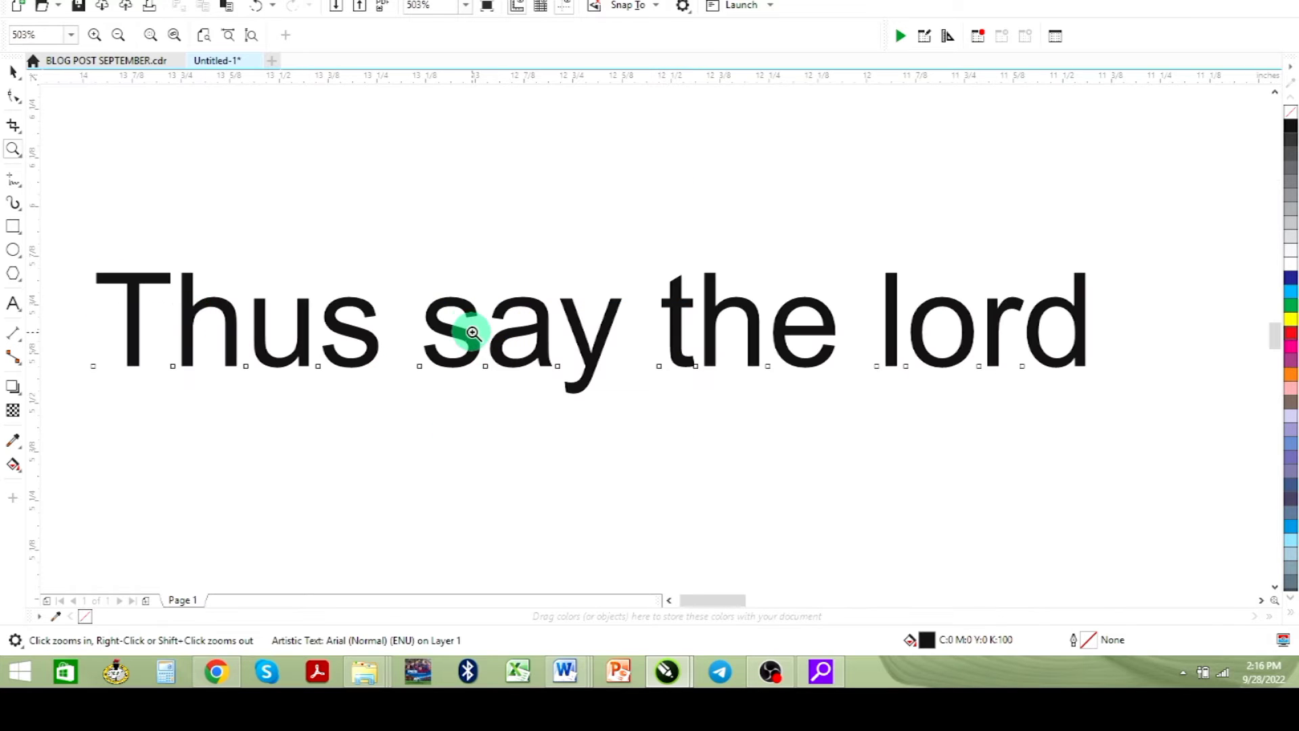
Try a dark blue fill and a drop shadow on the text, undoing both
click(12, 72)
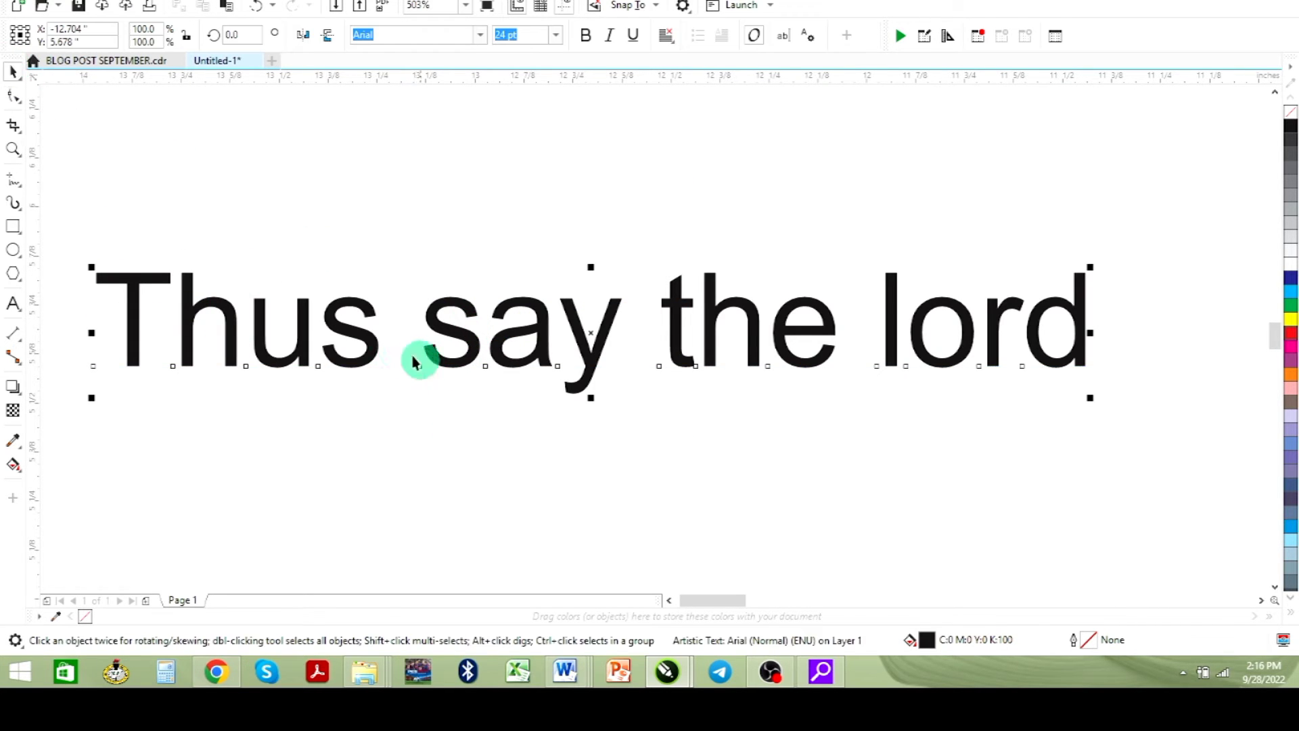
click(1288, 277)
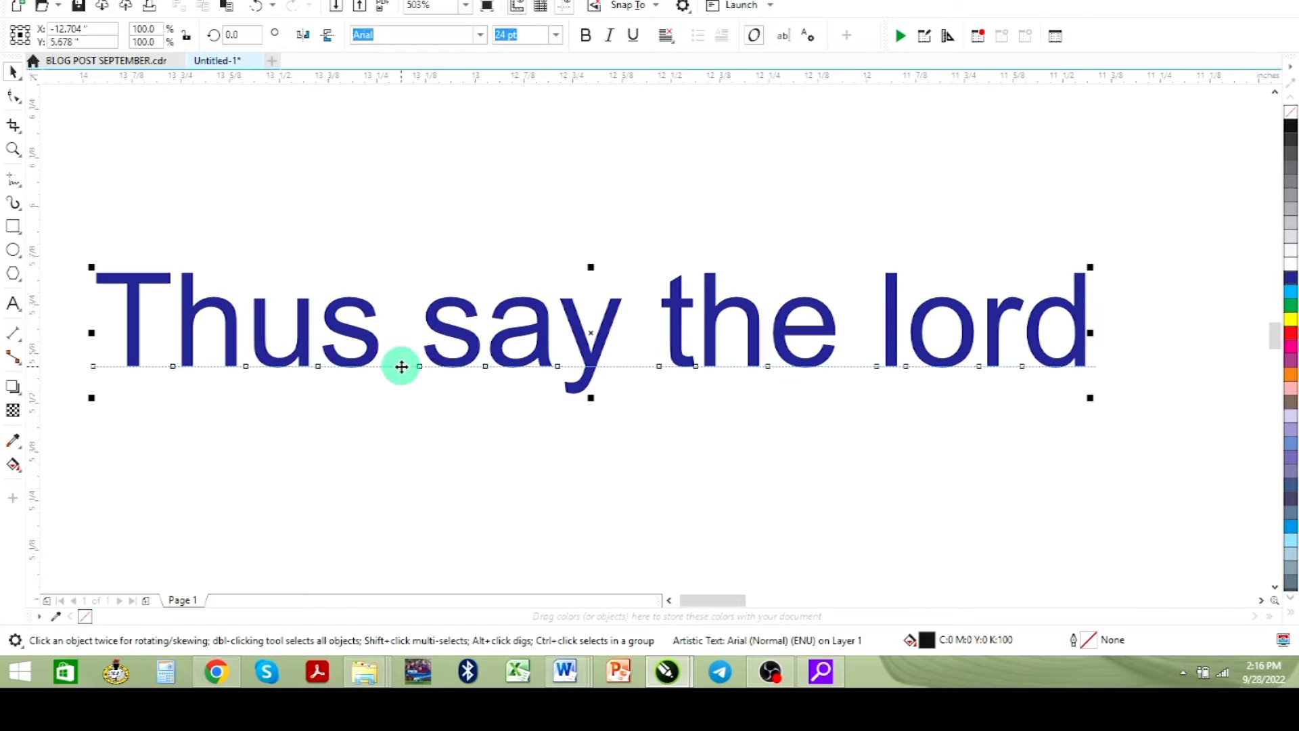
click(13, 386)
drag(591, 272, 643, 433)
key(ctrl+z)
key(ctrl+z)
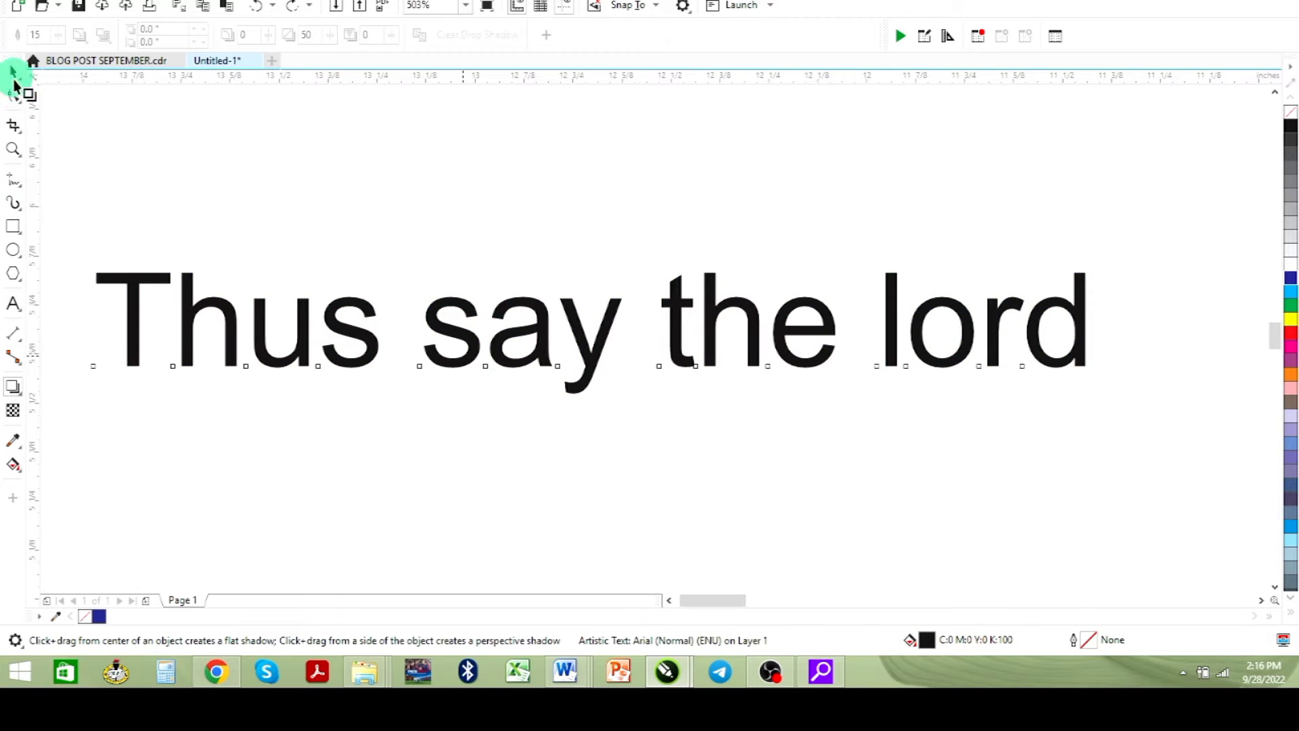
Zoom out to the whole flyer and delete the practice text
click(13, 149)
scroll(215, 183, down, 5)
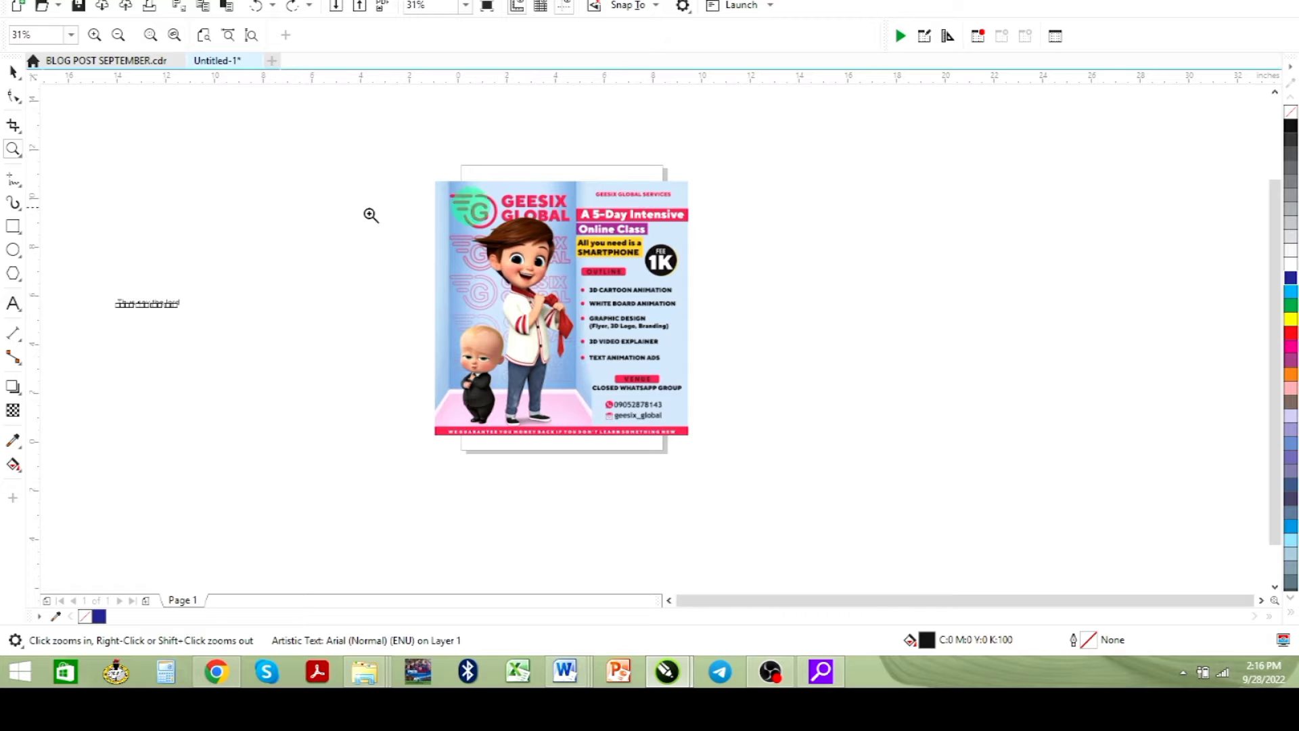
click(14, 72)
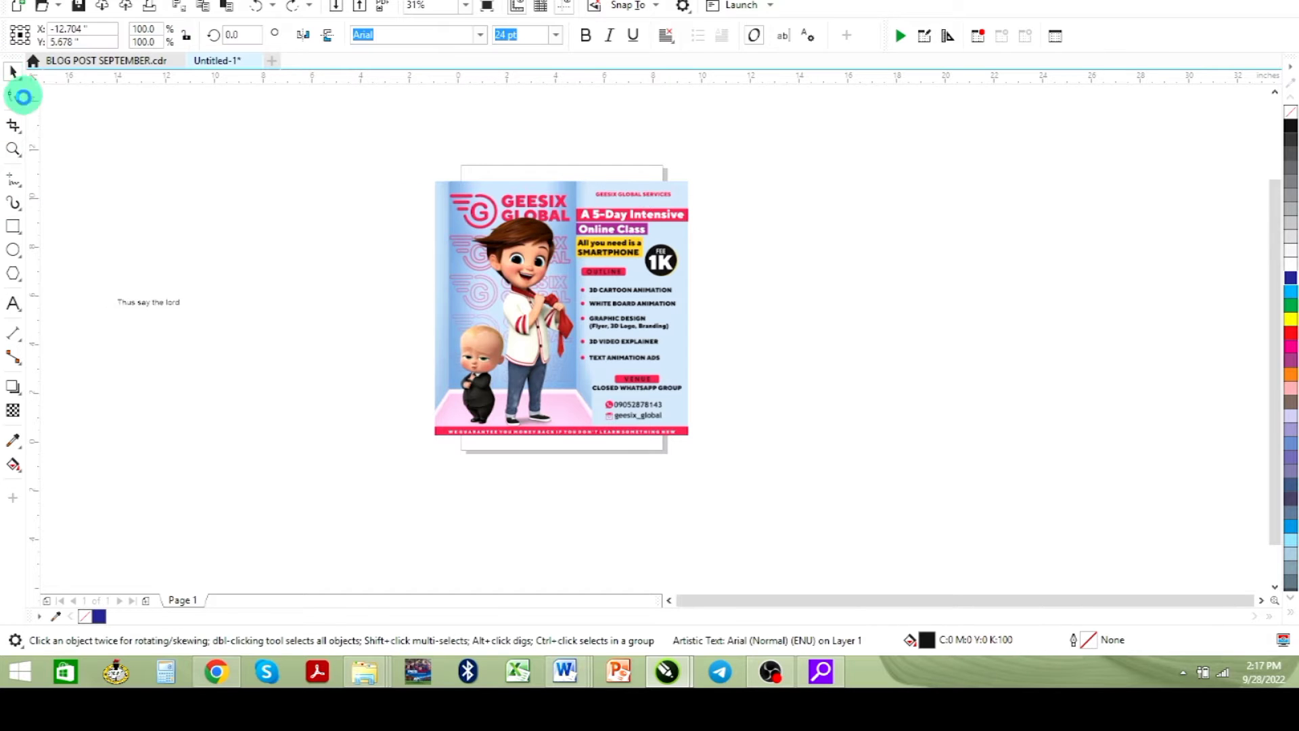
key(Delete)
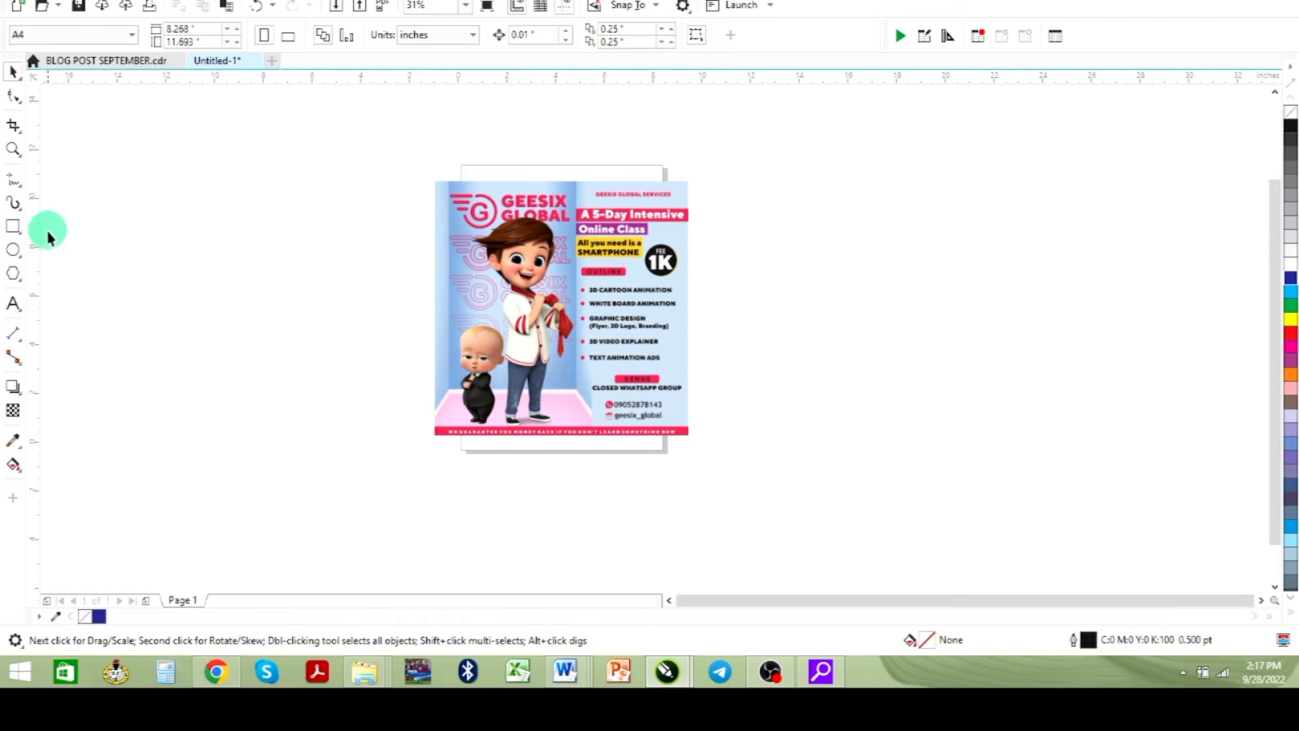
Sketch a man's head in profile with shoulders, neck and an eye left of the flyer using the Freehand tool
click(14, 188)
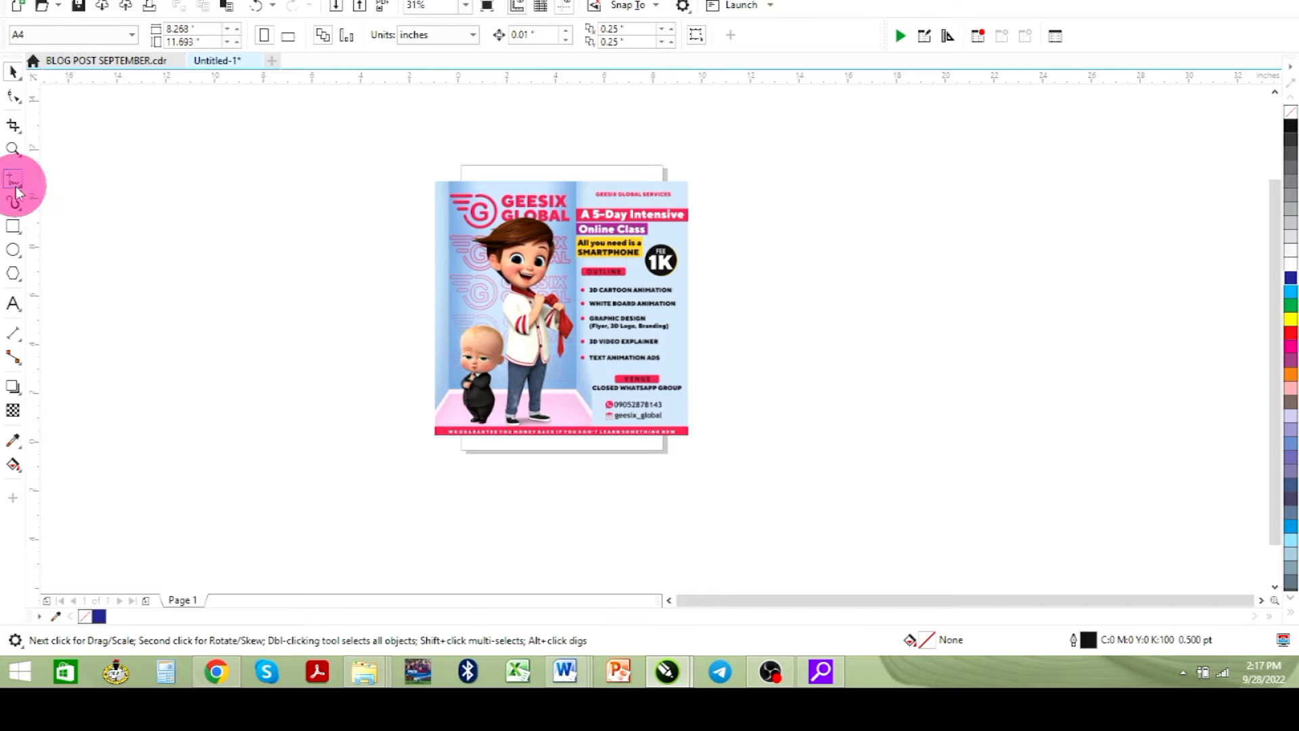
mouse_move(322, 255)
mouse_down()
mouse_move(246, 232)
mouse_move(174, 265)
mouse_move(207, 448)
mouse_move(226, 343)
mouse_move(265, 347)
mouse_move(266, 297)
mouse_move(325, 294)
mouse_move(327, 272)
mouse_move(320, 257)
mouse_move(334, 347)
mouse_move(317, 382)
mouse_move(332, 406)
mouse_move(300, 403)
mouse_move(324, 447)
mouse_move(272, 451)
mouse_move(322, 461)
mouse_move(314, 502)
mouse_move(265, 516)
mouse_move(251, 501)
mouse_move(216, 543)
mouse_up()
mouse_move(208, 444)
mouse_down()
mouse_move(196, 464)
mouse_move(203, 546)
mouse_move(345, 530)
mouse_move(420, 560)
mouse_up()
drag(167, 508, 51, 488)
mouse_move(317, 346)
mouse_down()
mouse_move(295, 342)
mouse_move(282, 359)
mouse_move(302, 348)
mouse_up()
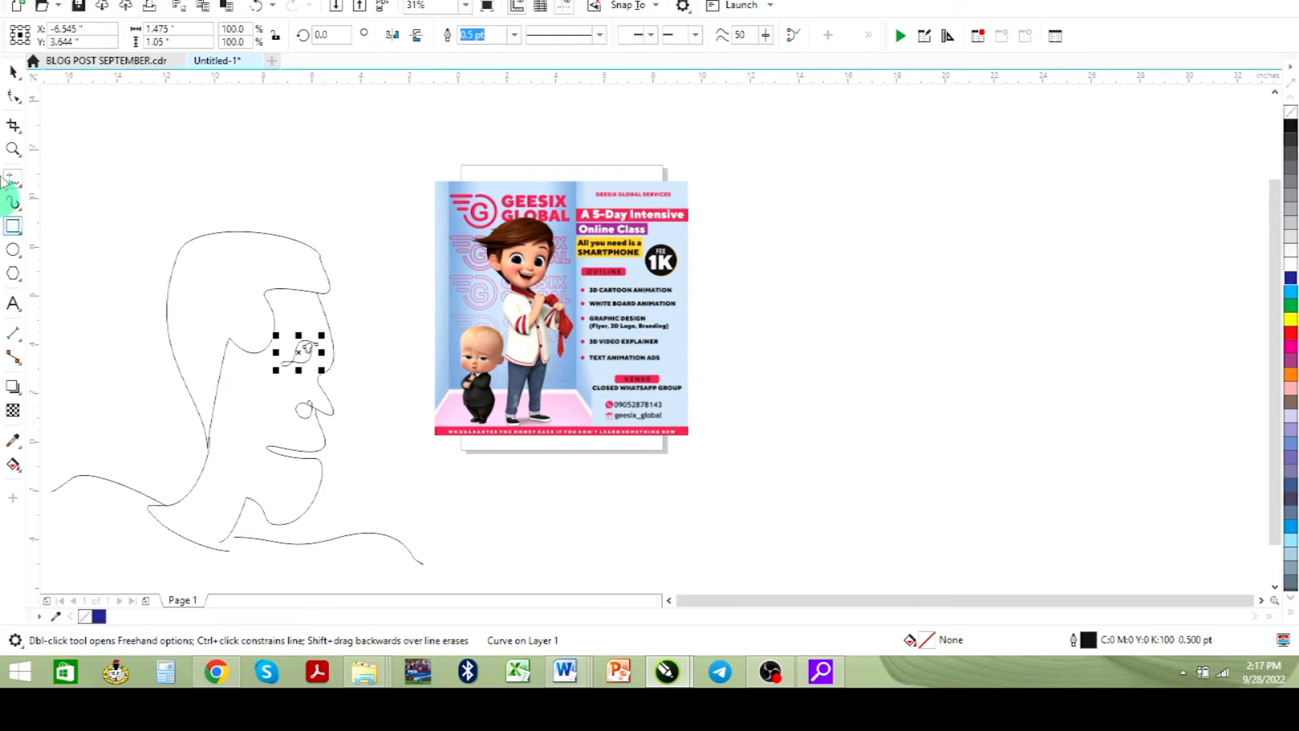
click(13, 74)
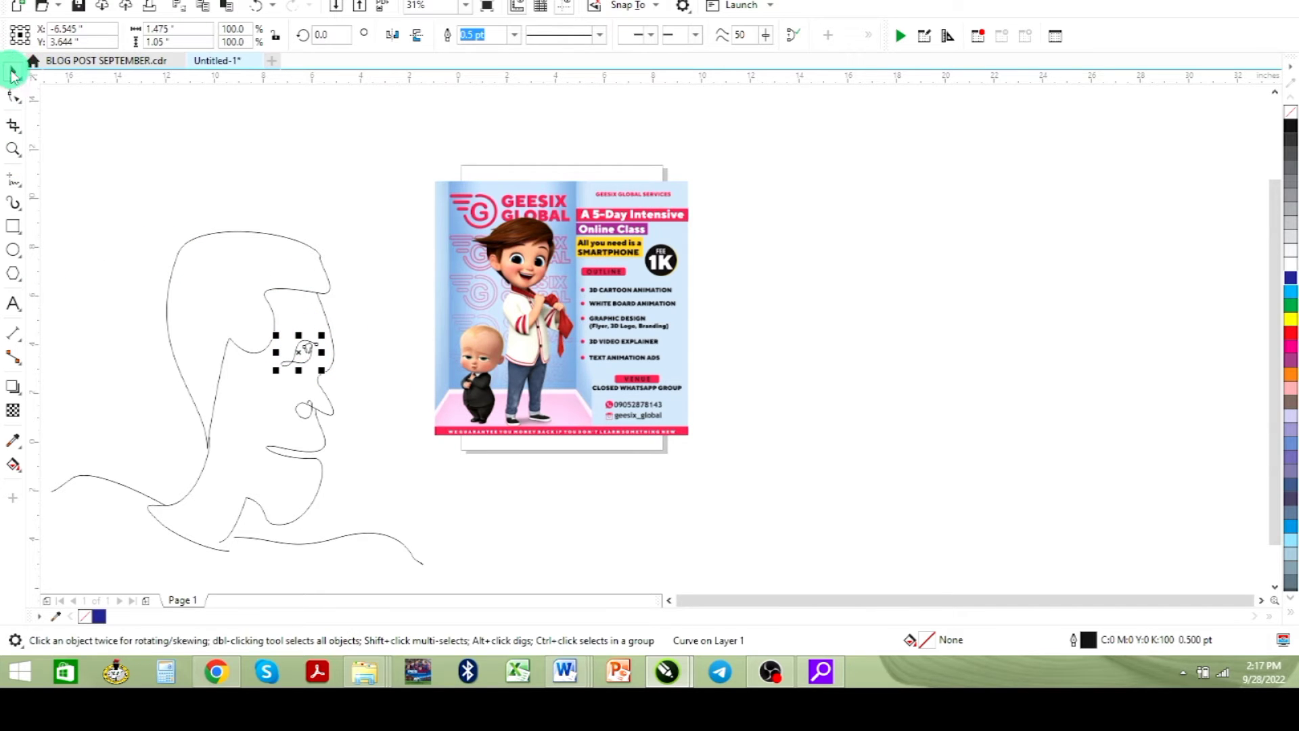
click(380, 221)
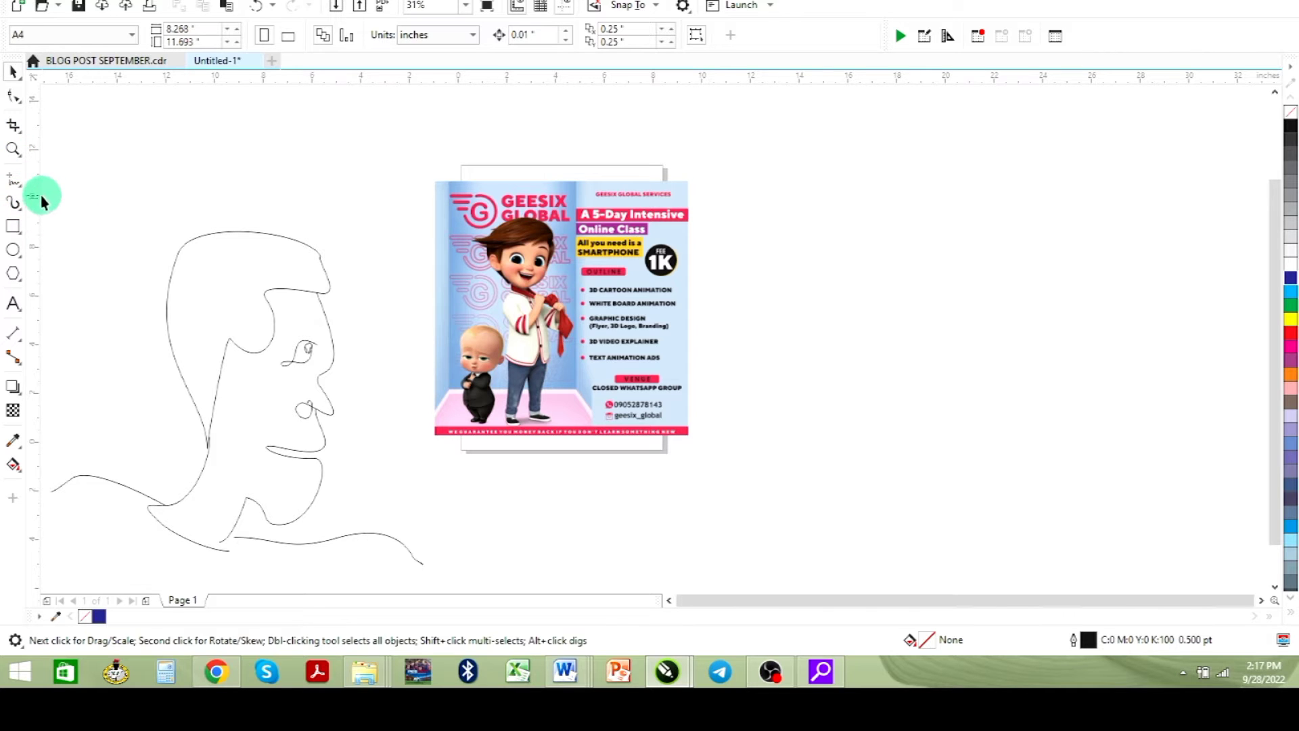
Paint two Artistic Media strokes, one across the flyer's upper-left corner and one running diagonally down to the flyer's right
mouse_move(23, 192)
mouse_down()
mouse_move(64, 200)
mouse_move(78, 249)
mouse_move(84, 225)
mouse_move(94, 237)
mouse_move(78, 255)
mouse_move(14, 196)
mouse_move(16, 210)
mouse_up()
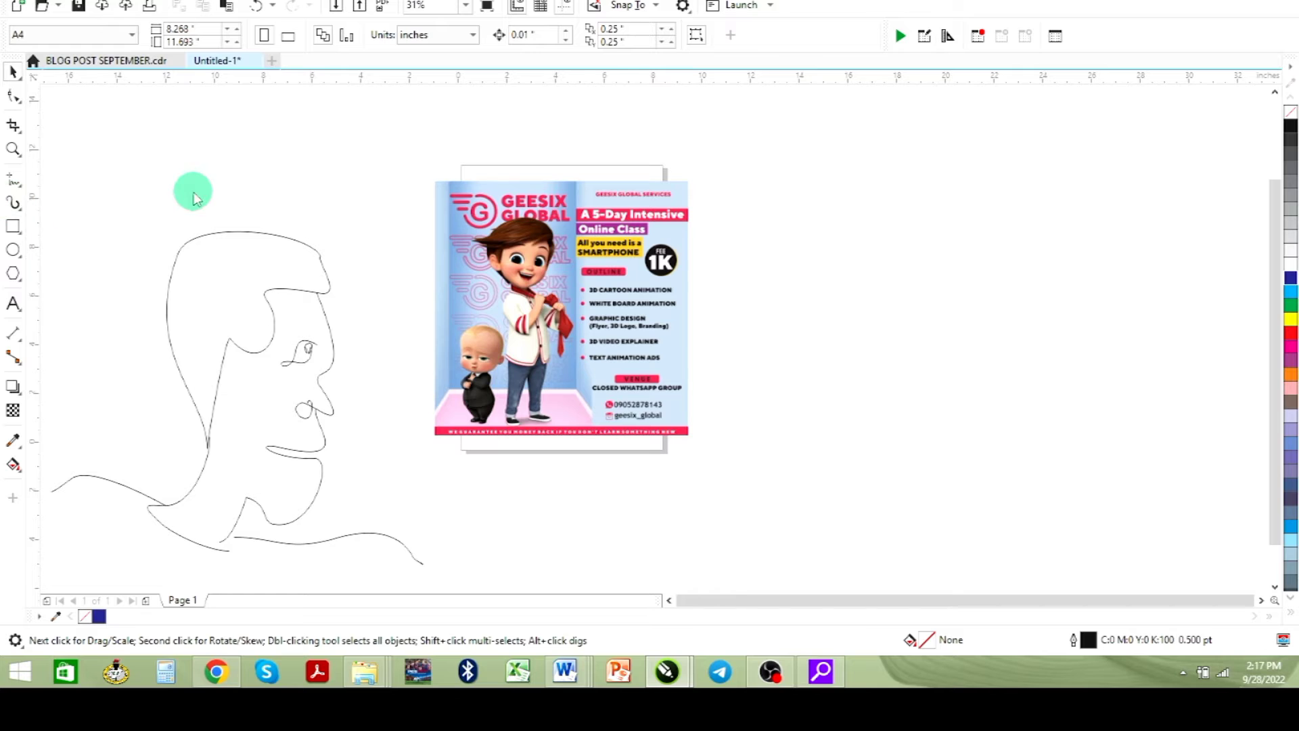
click(384, 157)
drag(383, 157, 498, 165)
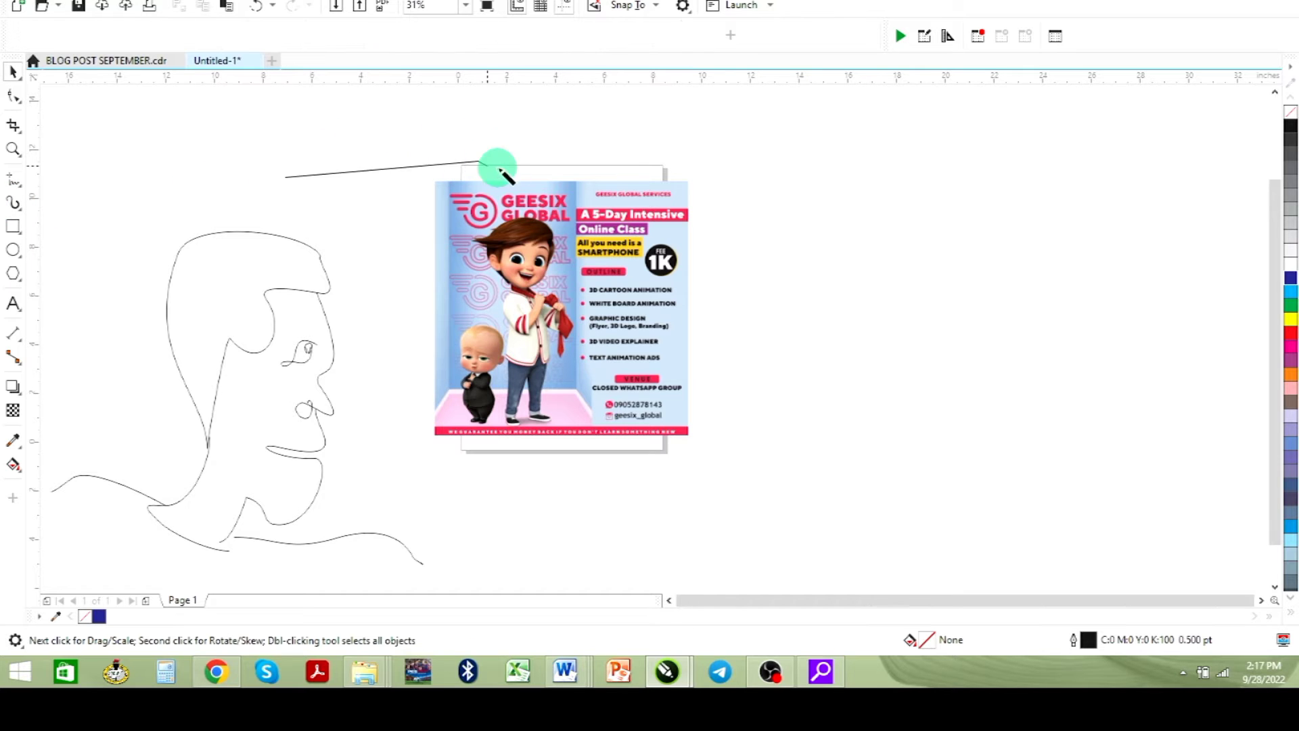
drag(769, 162, 942, 341)
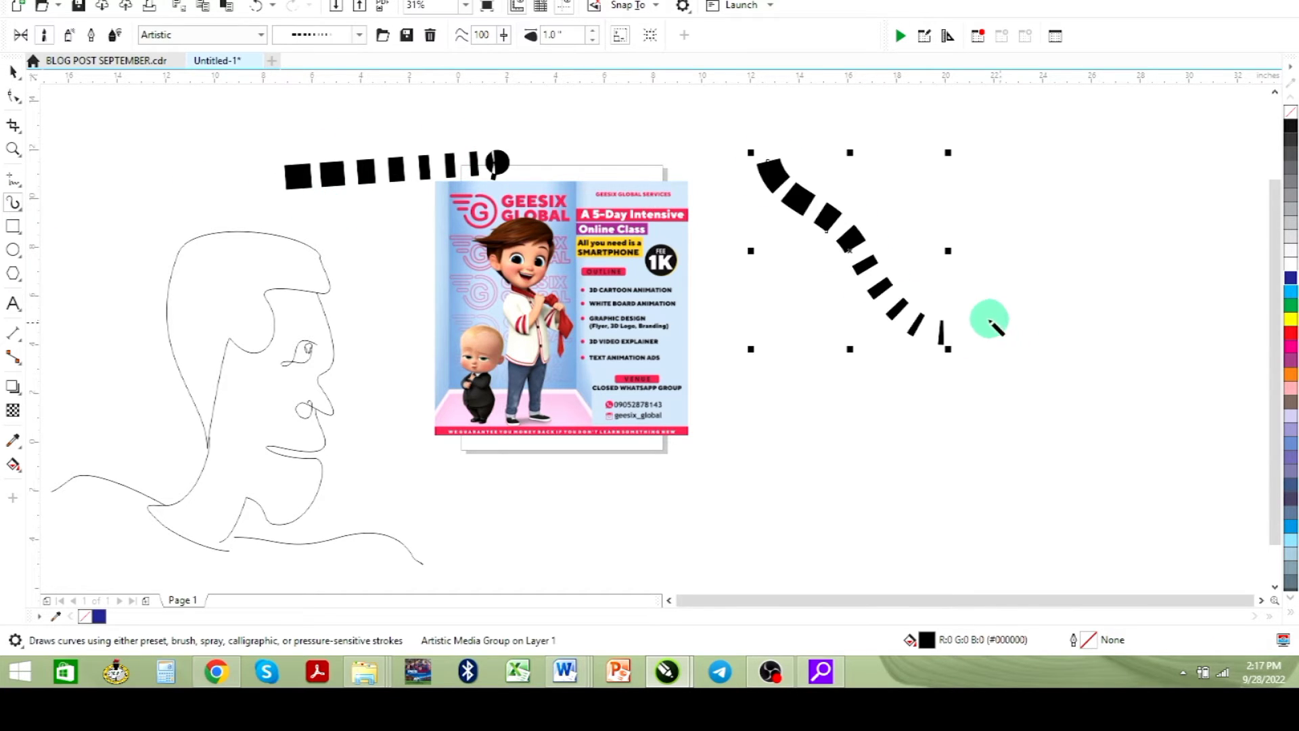
Choose the Splatter brush category and paint a horizontal stroke above the sketched head and a short curve right of the diagonal stroke
click(188, 36)
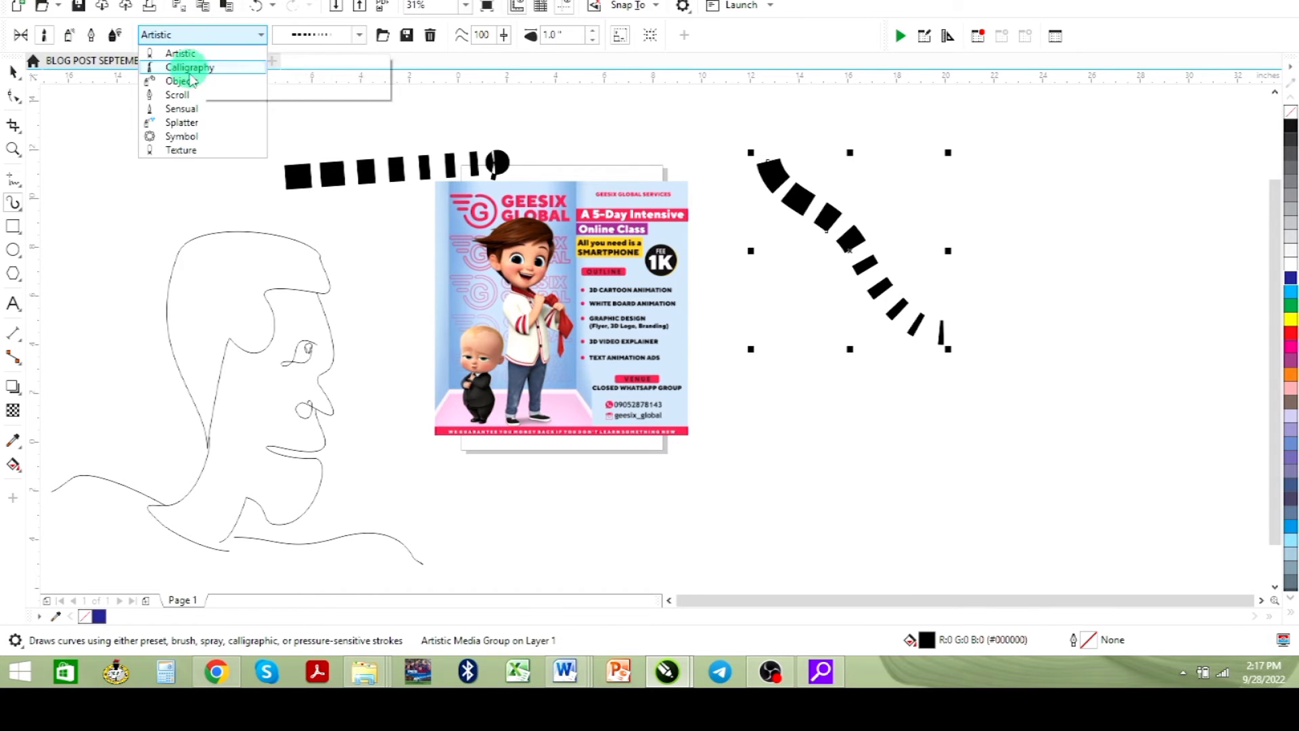
click(182, 122)
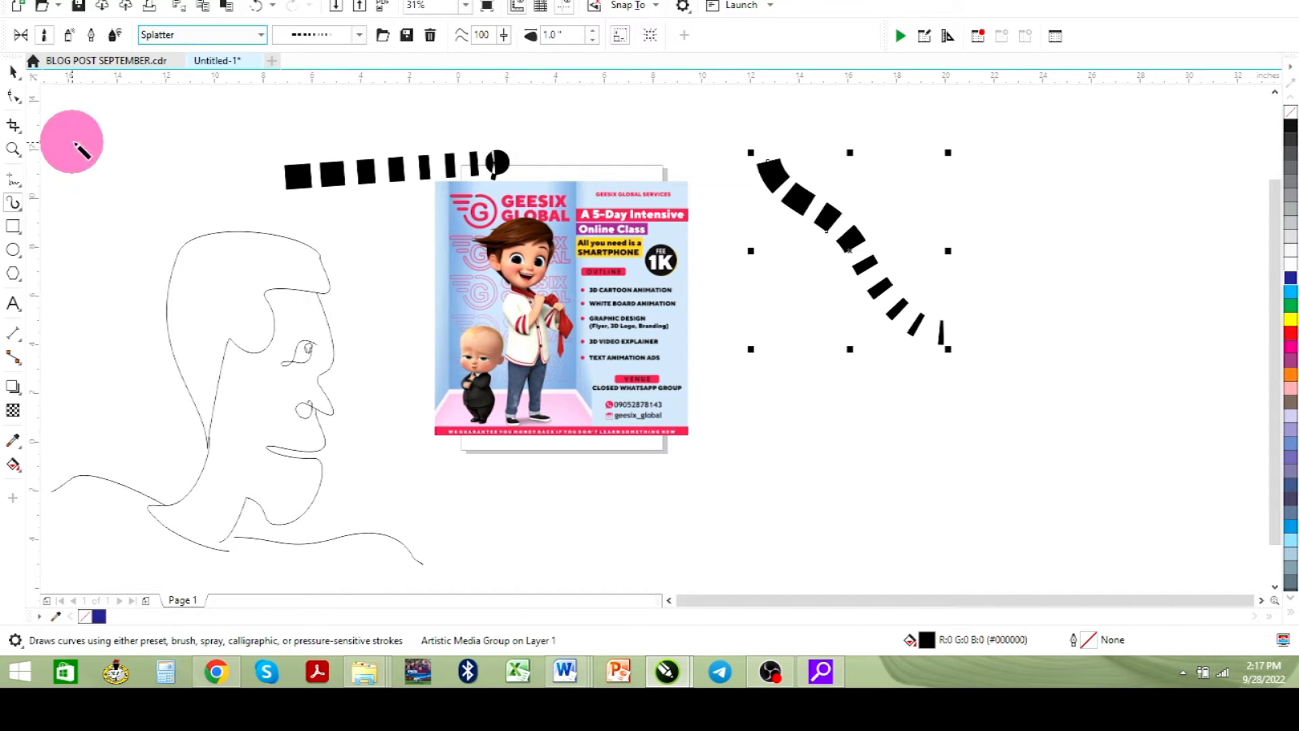
drag(69, 141, 255, 141)
drag(945, 168, 1025, 274)
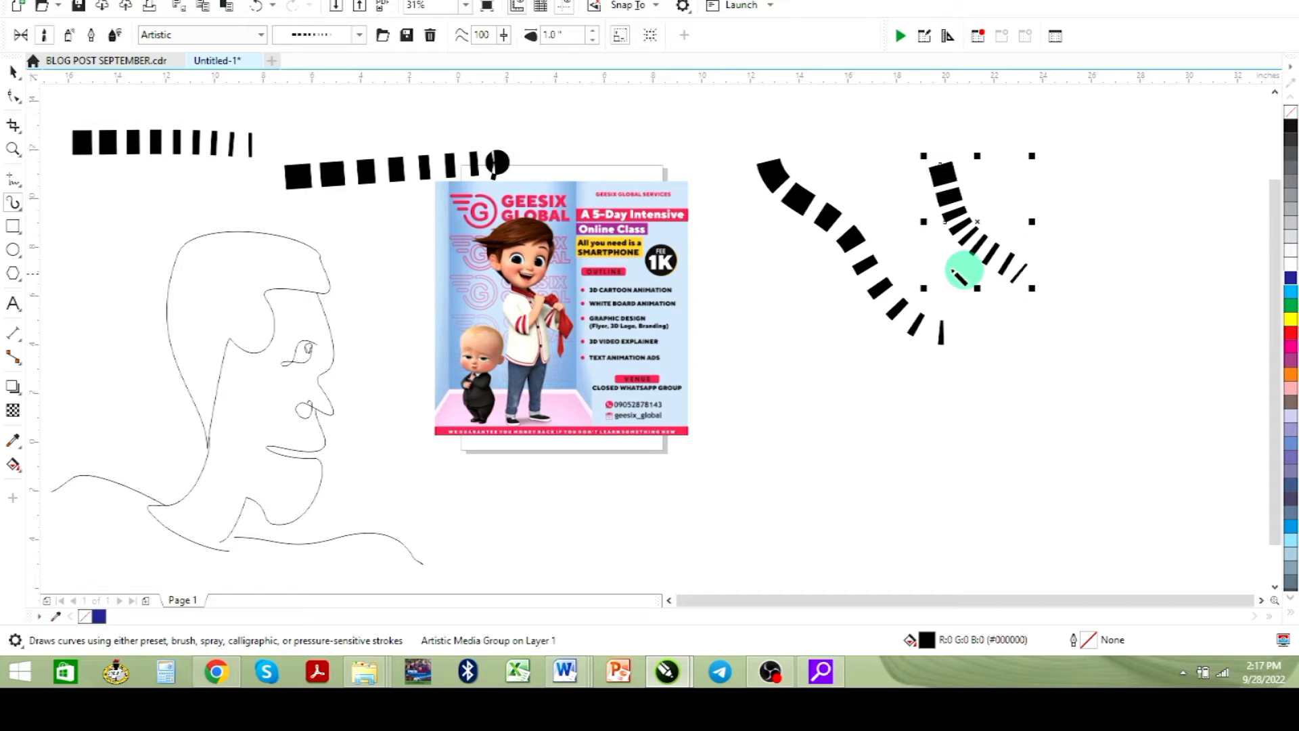
Choose the Objects brush category and paint a stroke across the lower part of the flyer past its right edge
click(205, 37)
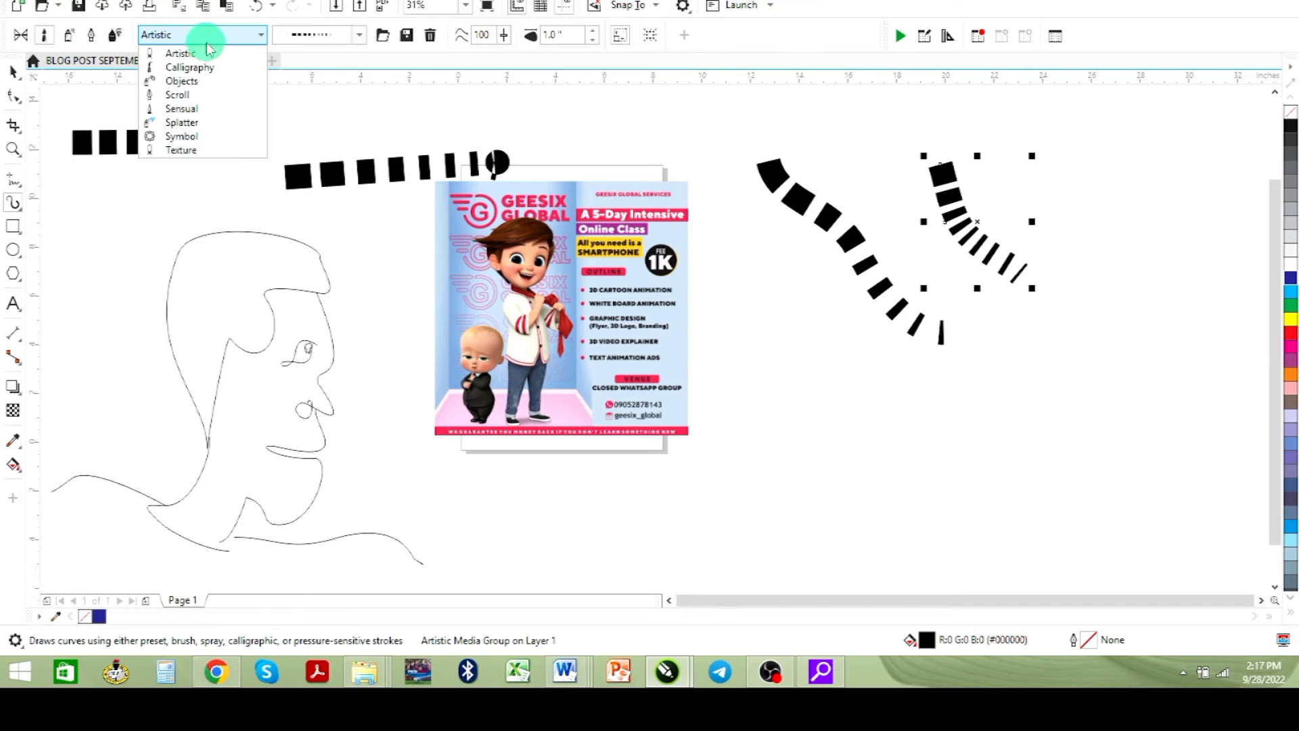
click(187, 84)
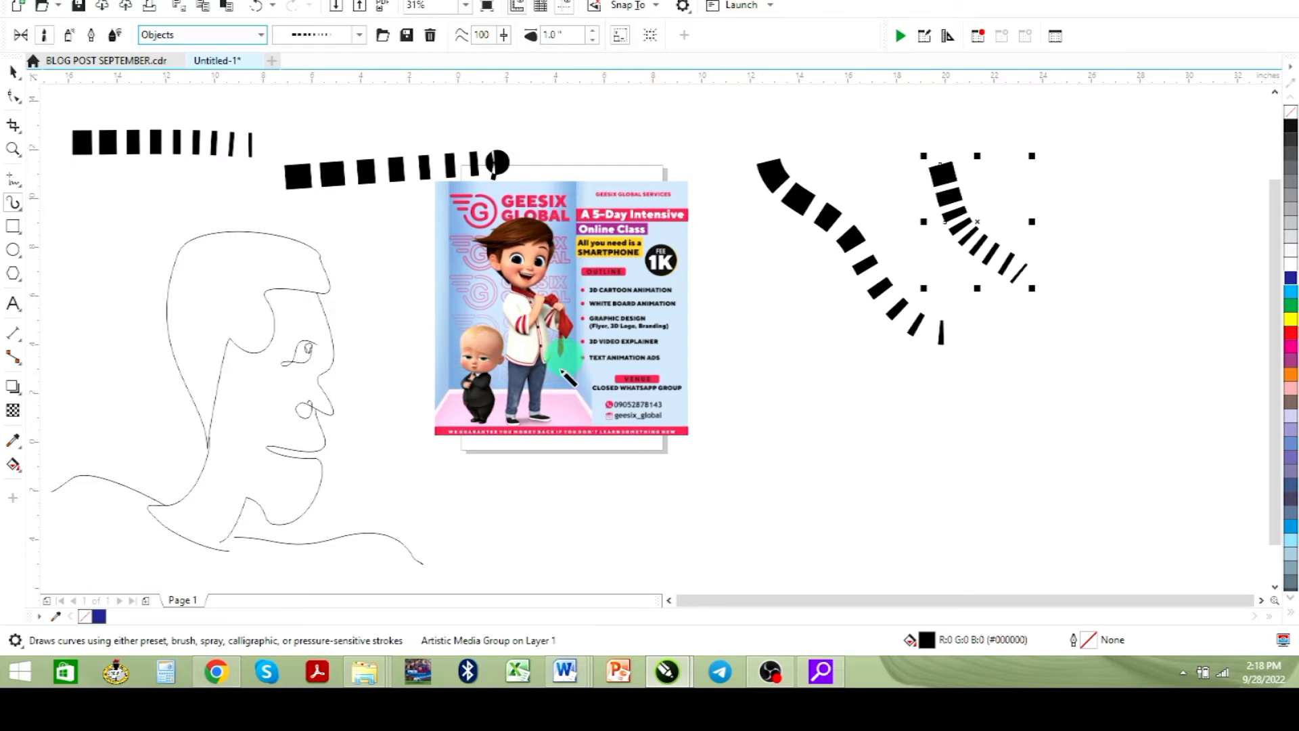
drag(507, 413, 725, 387)
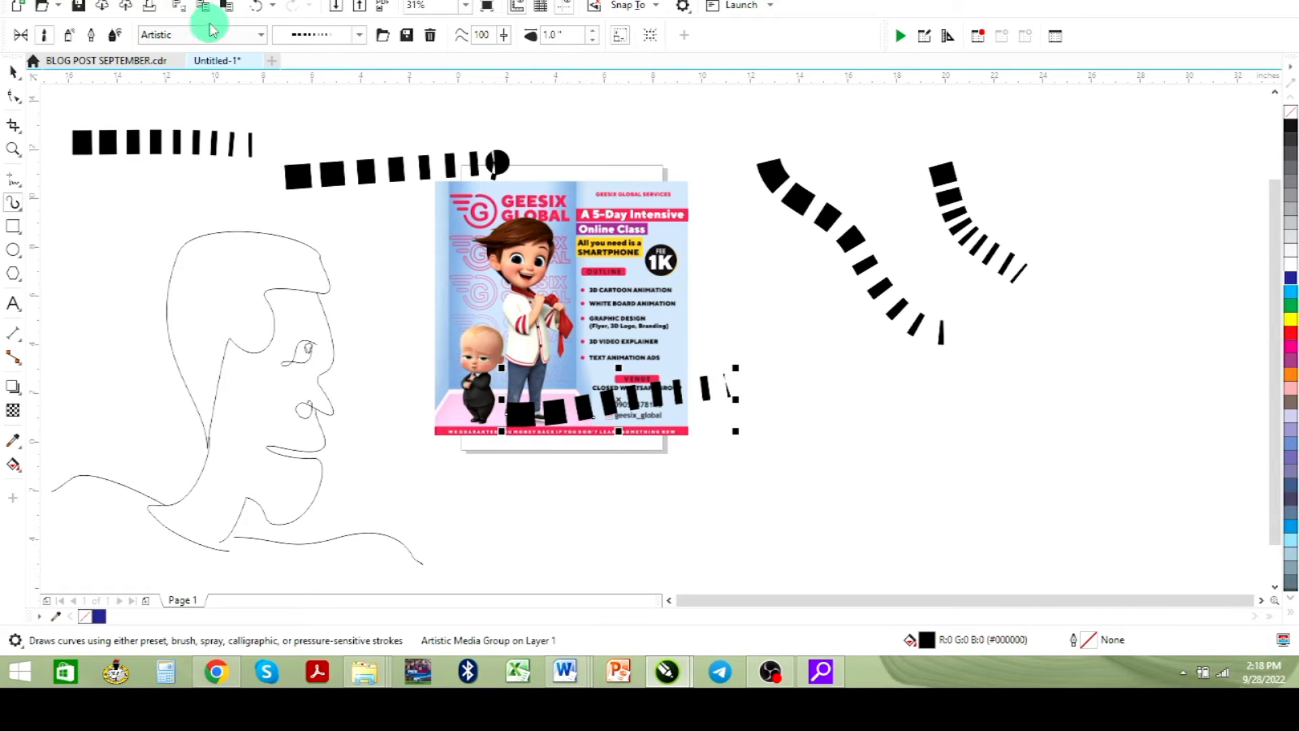
Choose the Calligraphy brush category and paint a diagonal stroke beside the flyer's lower right side
click(114, 35)
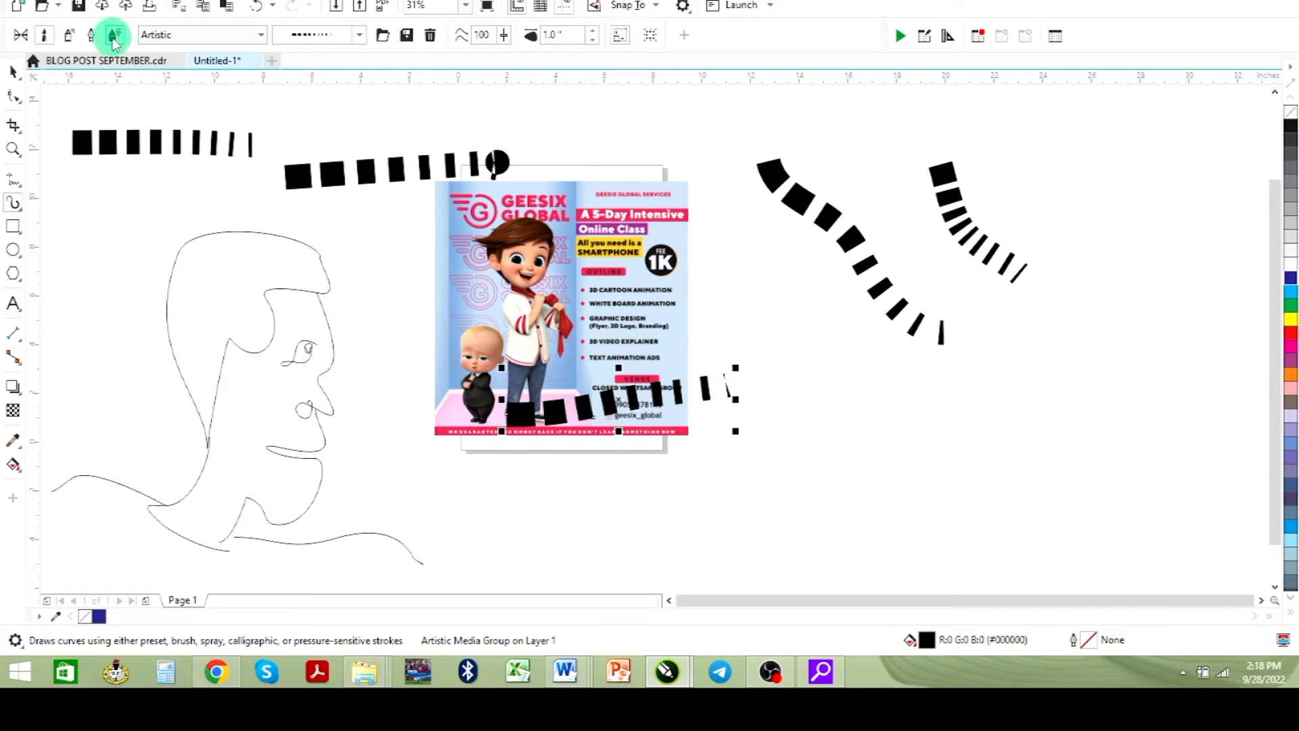
click(180, 35)
click(191, 69)
drag(923, 397, 707, 298)
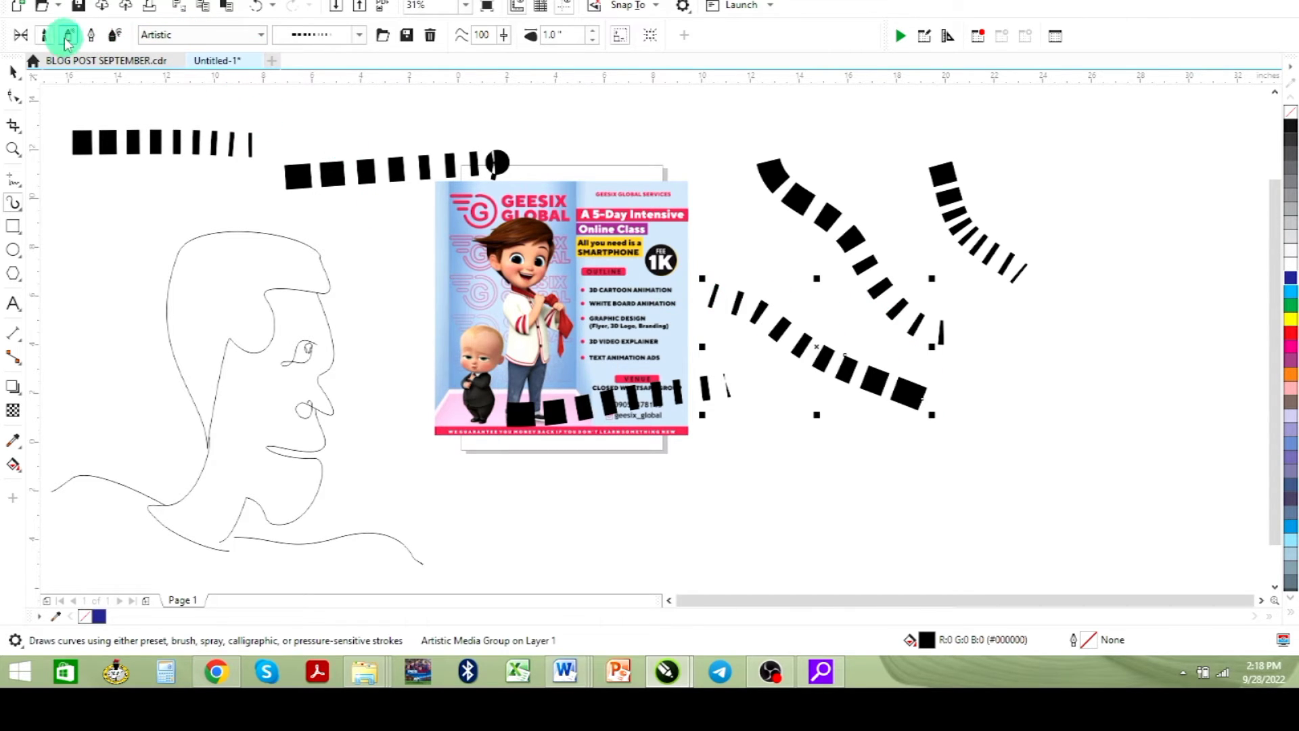
Paint two crossing curved strokes in Preset mode at the far right of the flyer and browse the preset stroke shapes
click(20, 38)
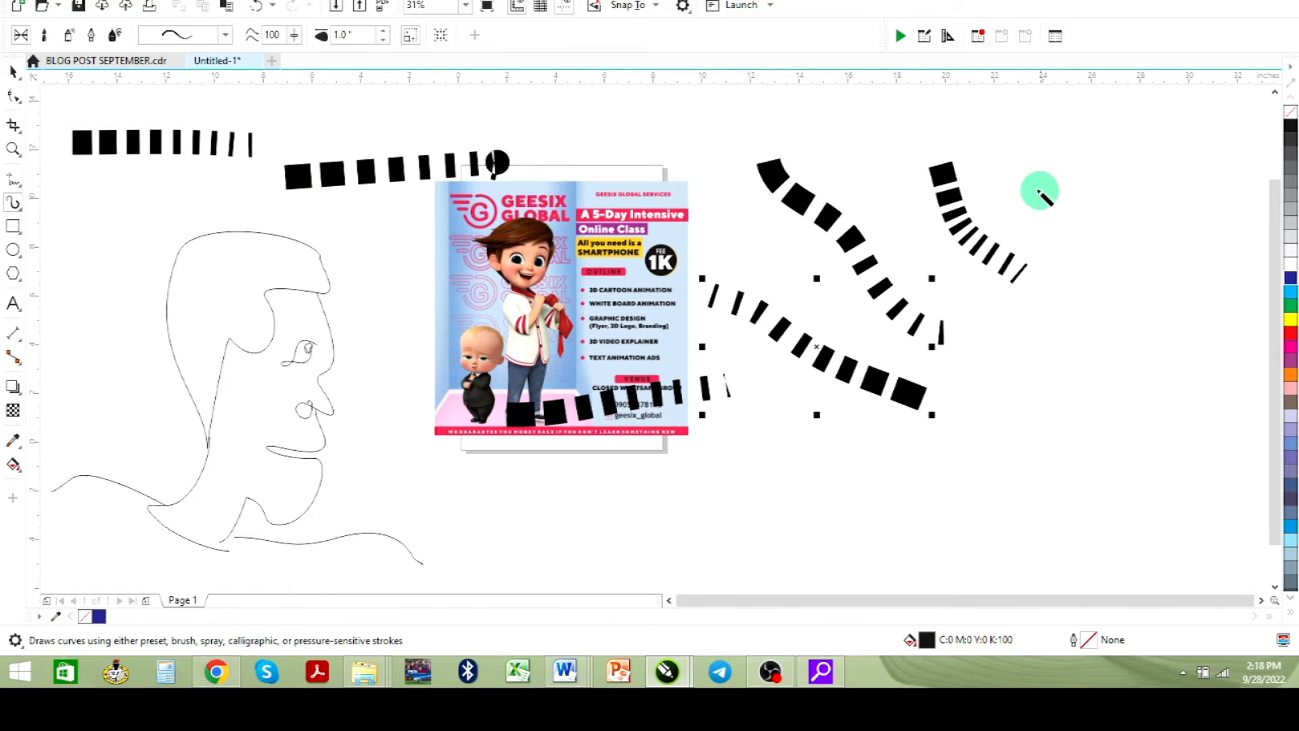
mouse_move(1052, 169)
mouse_down()
mouse_move(986, 291)
mouse_move(1076, 420)
mouse_up()
drag(1157, 249, 854, 379)
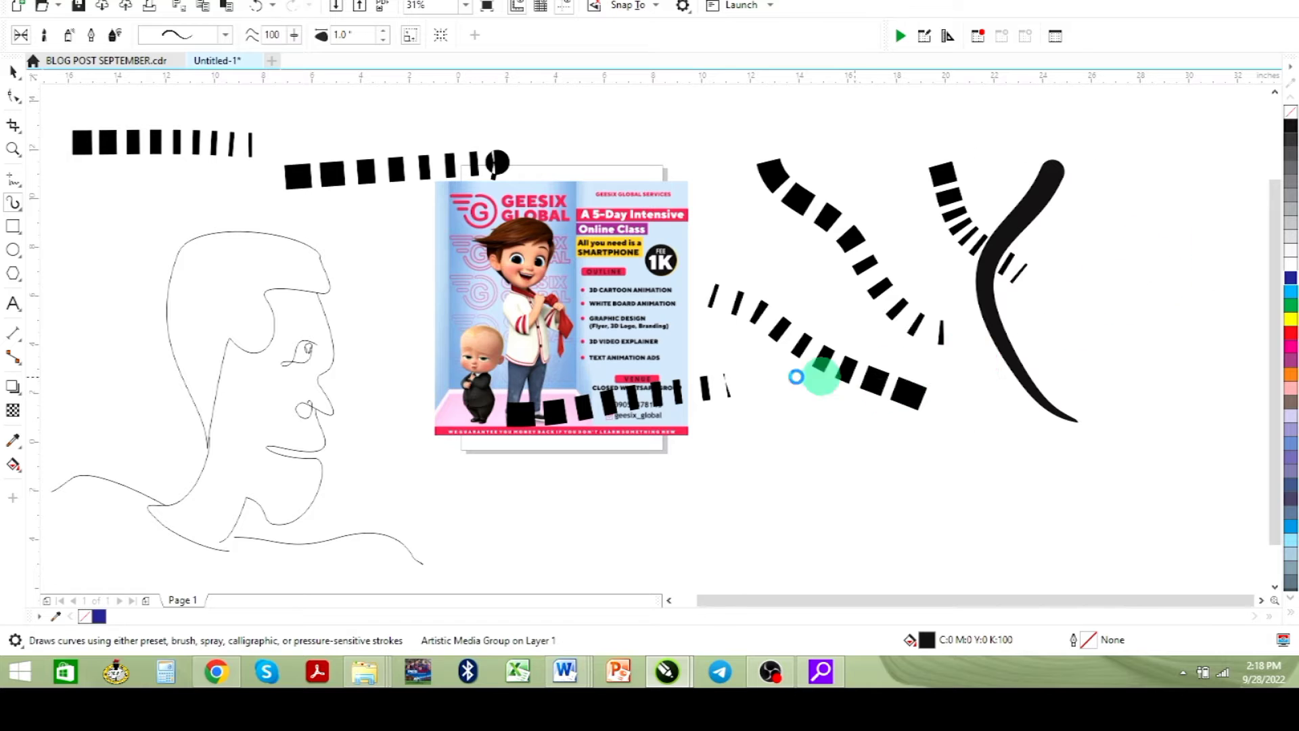
click(225, 35)
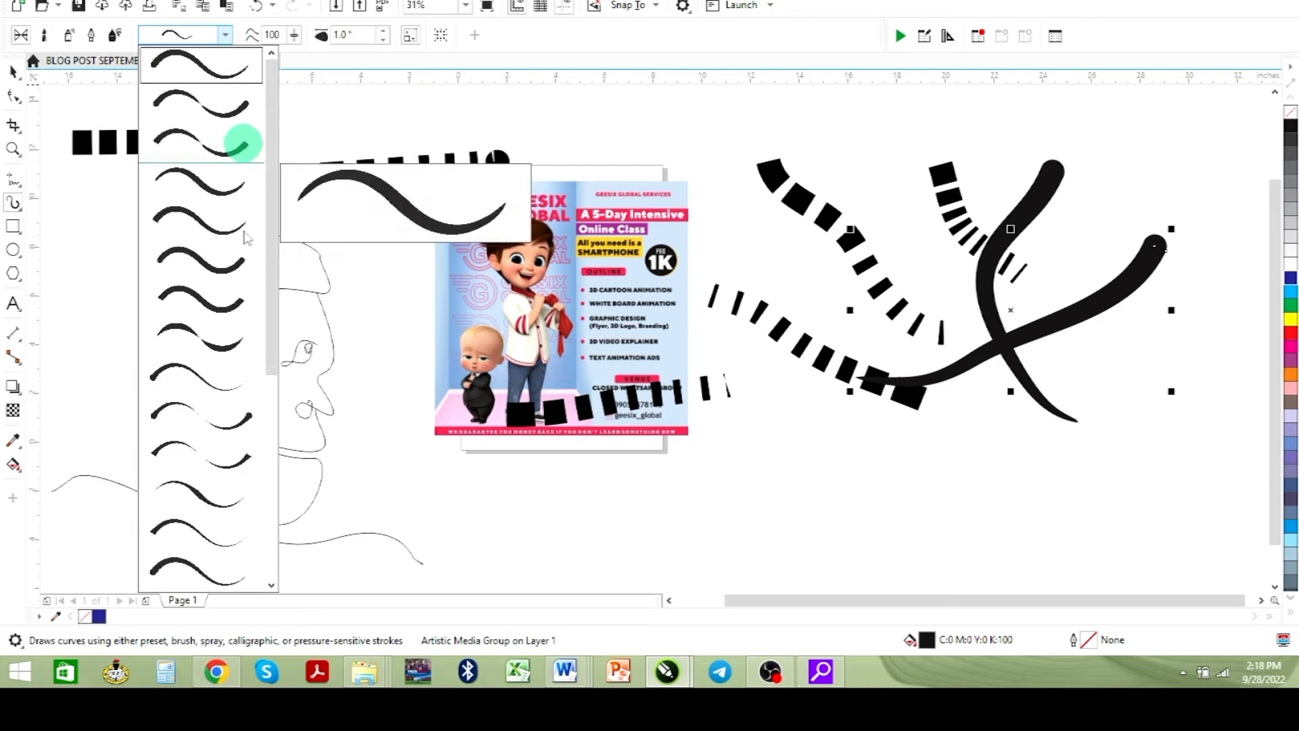
click(46, 39)
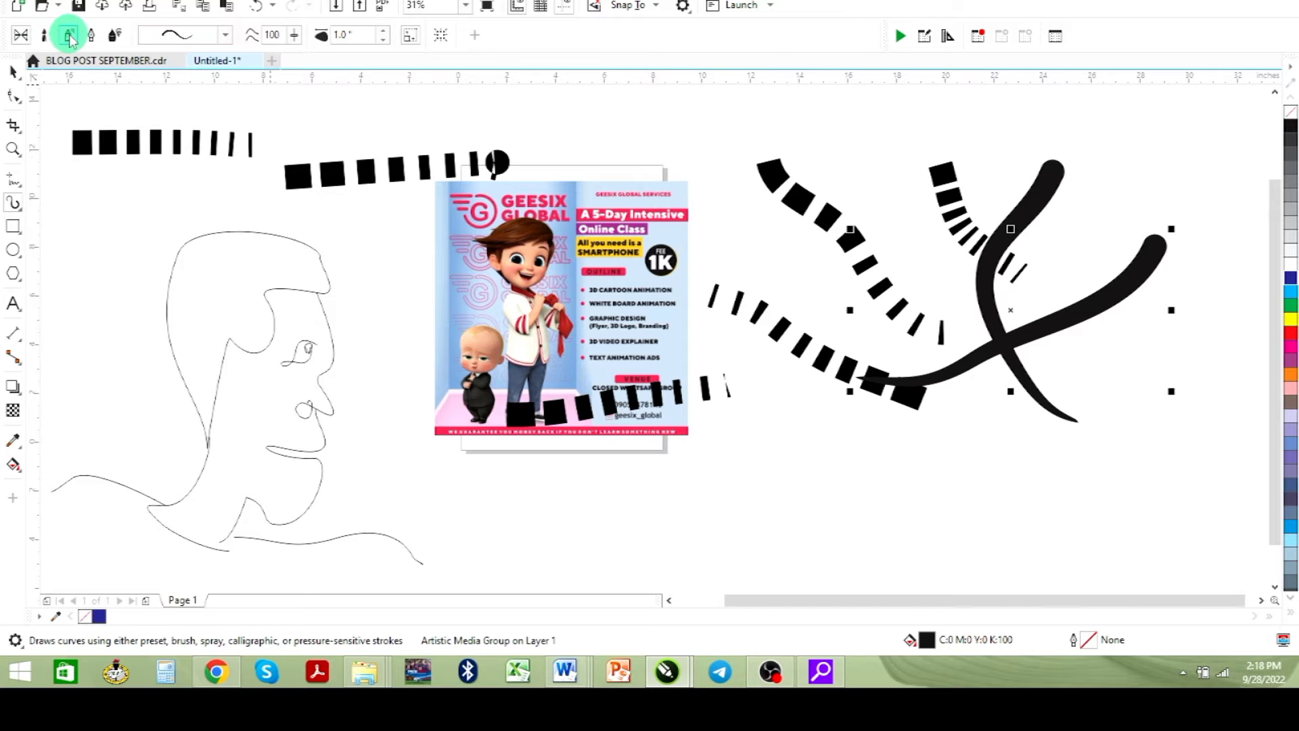
Choose the Splatter spray category and paint two long wavy strokes, one across the head sketch and one across the flyer
click(70, 36)
click(257, 35)
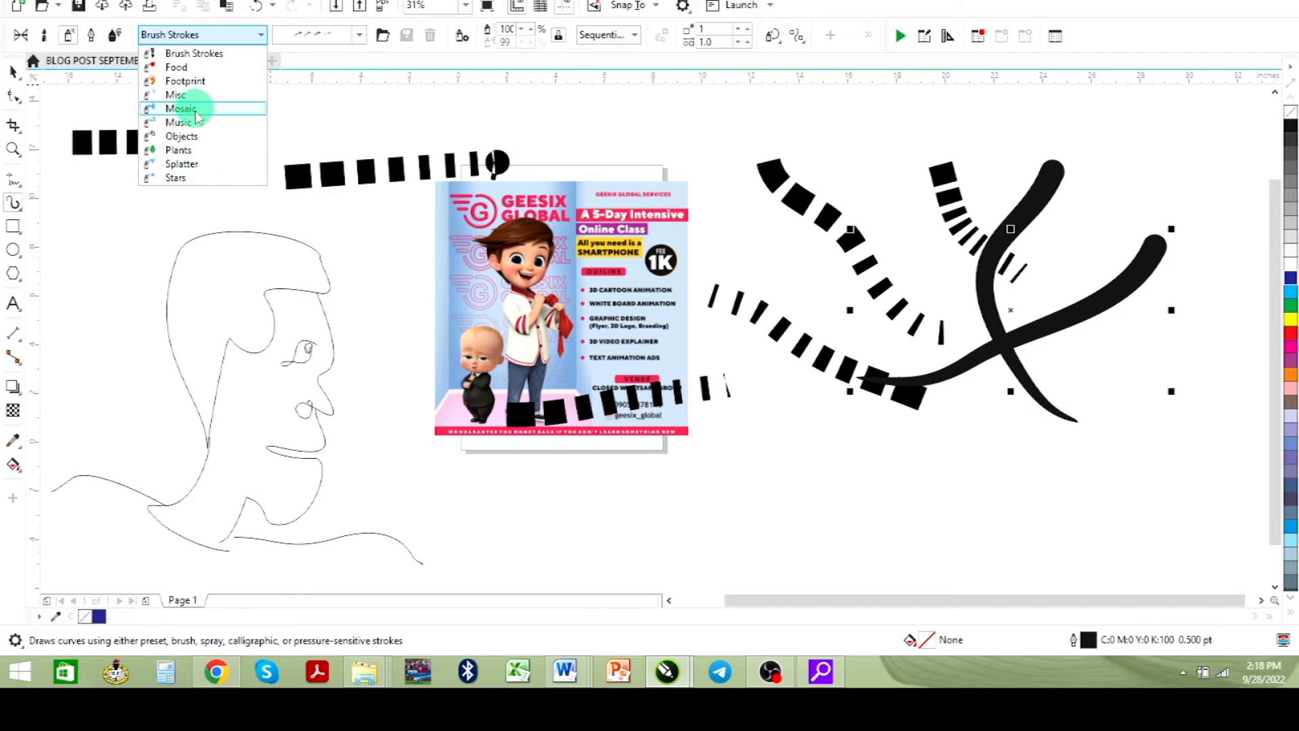
click(180, 164)
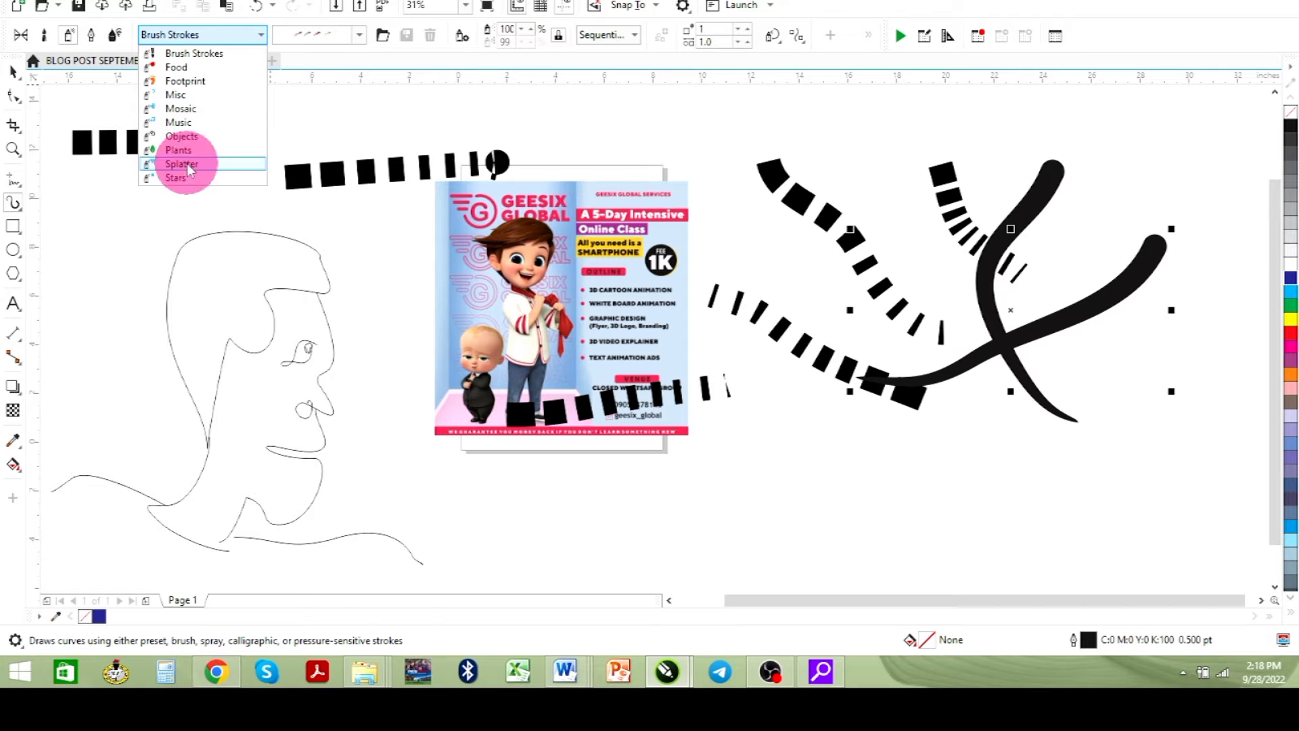
mouse_move(166, 247)
mouse_down()
mouse_move(357, 234)
mouse_move(562, 264)
mouse_up()
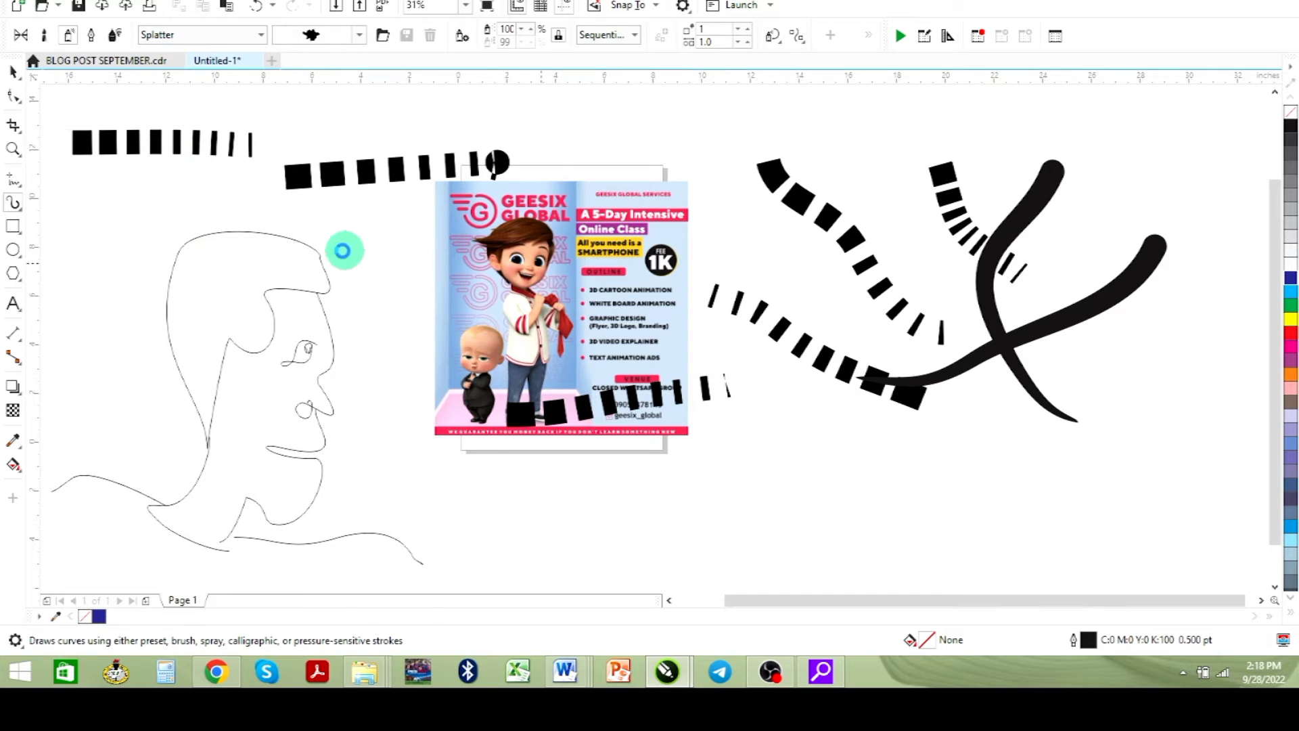
mouse_move(376, 345)
mouse_down()
mouse_move(445, 358)
mouse_move(743, 337)
mouse_move(843, 362)
mouse_up()
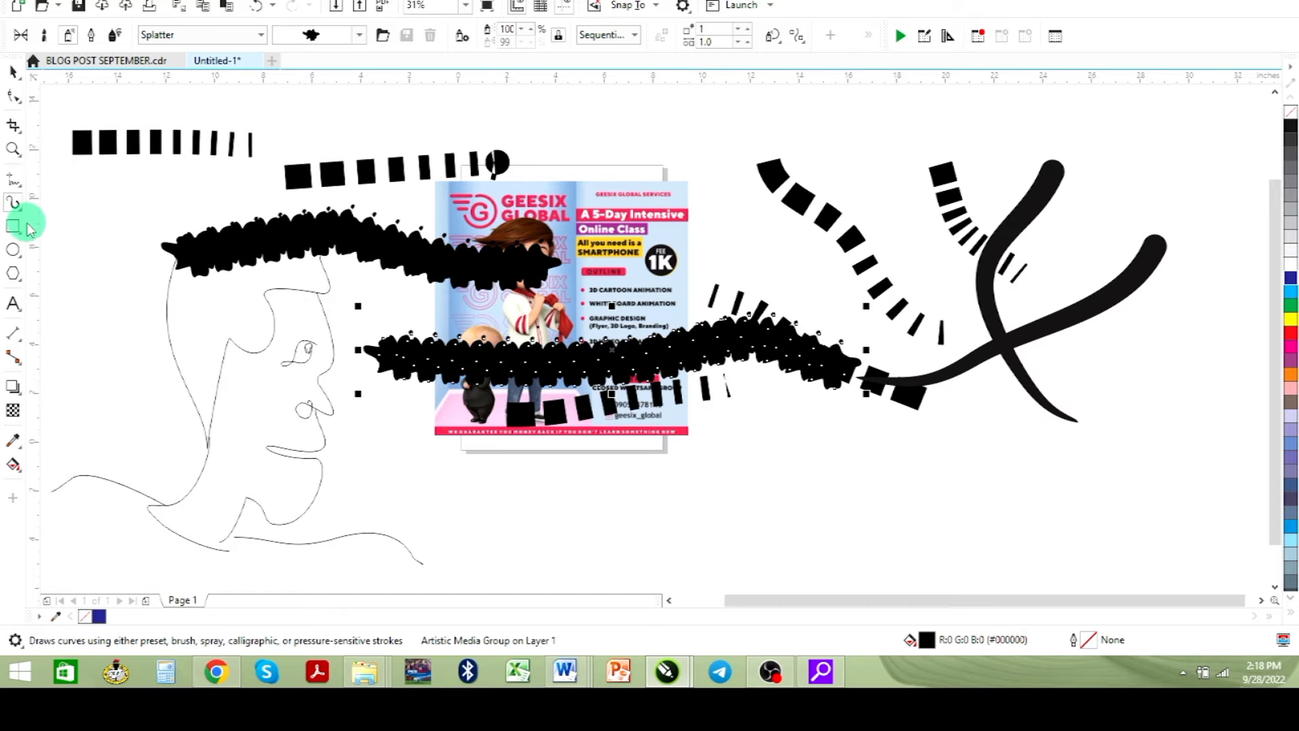
Select all the strokes, sketches and the flyer on and around the page and delete them
scroll(58, 246, down, 2)
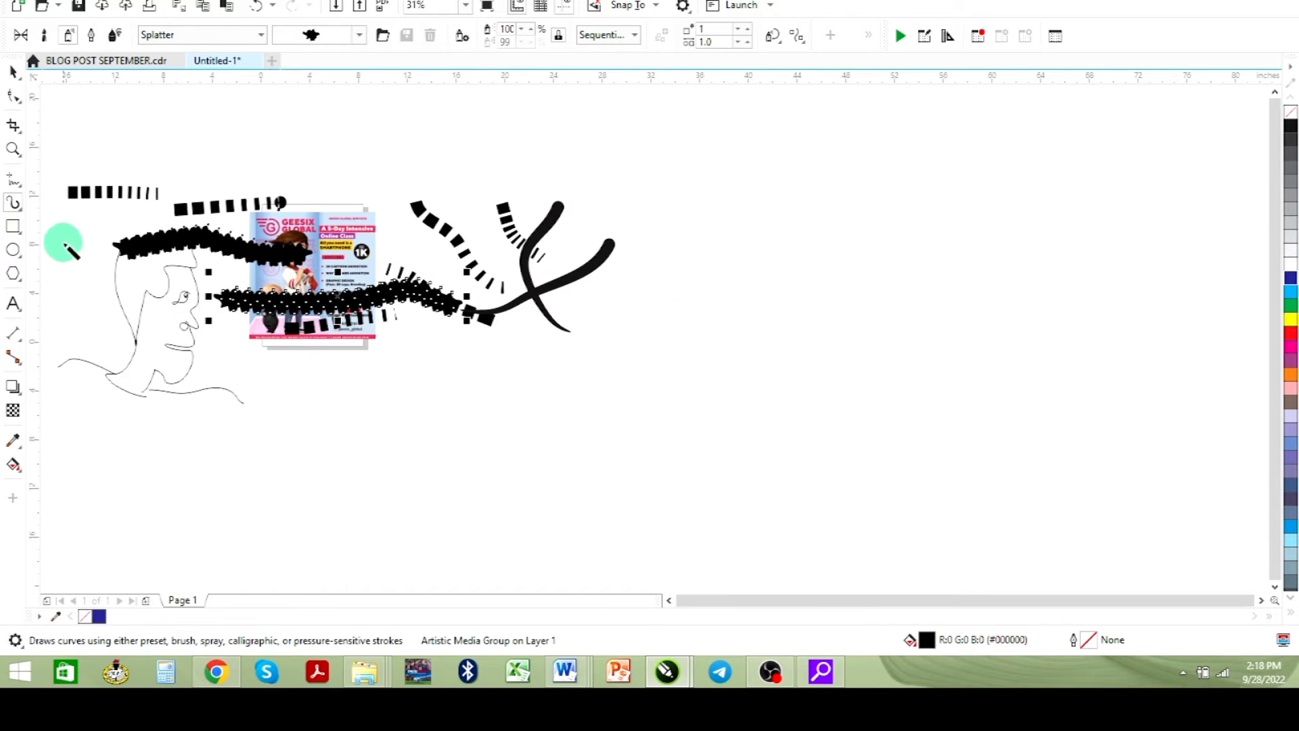
click(12, 72)
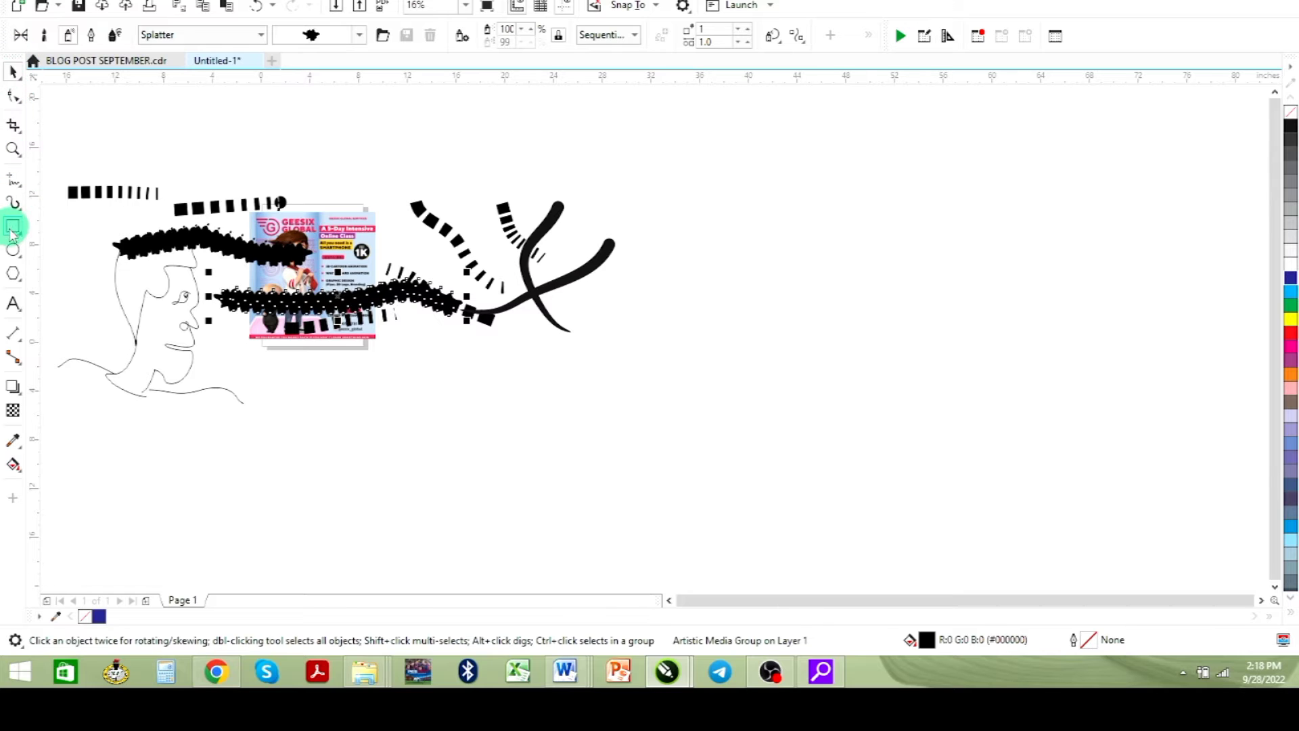
mouse_move(68, 160)
mouse_down()
mouse_move(318, 400)
mouse_move(385, 412)
mouse_move(357, 400)
mouse_up()
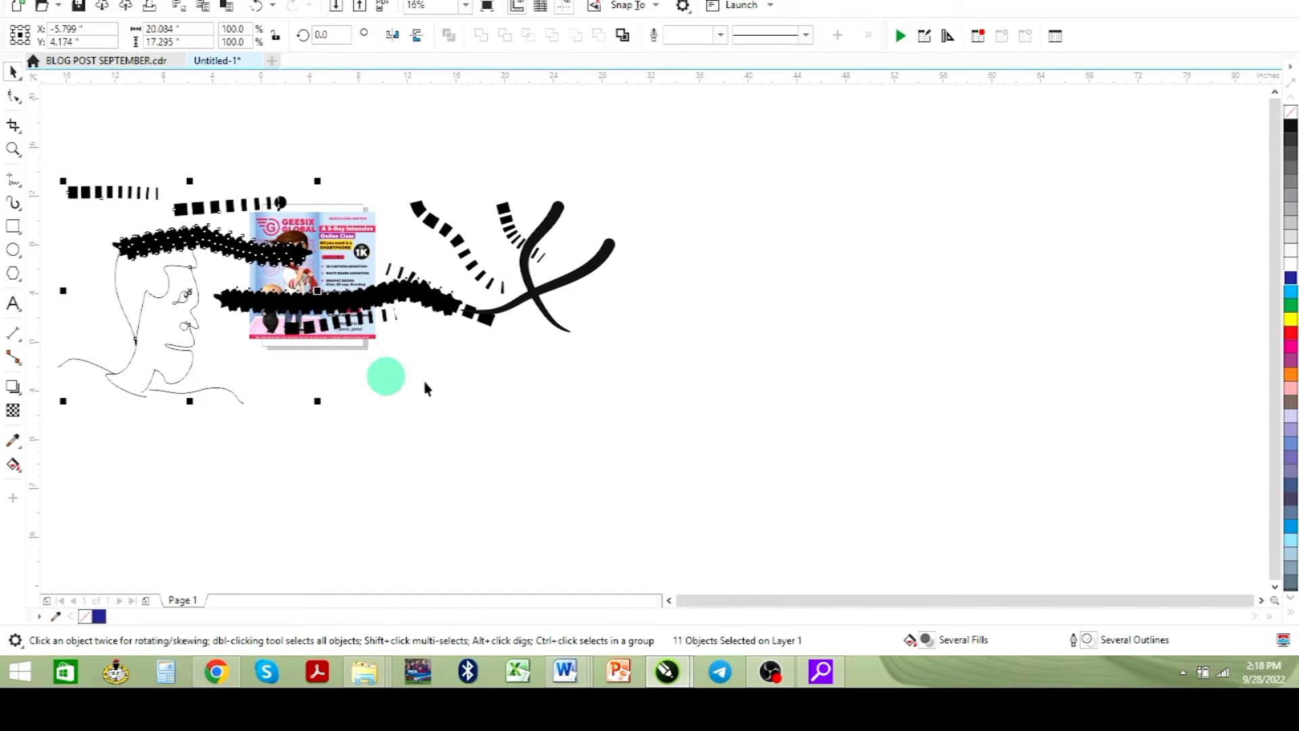
click(514, 385)
key(ctrl+a)
key(Delete)
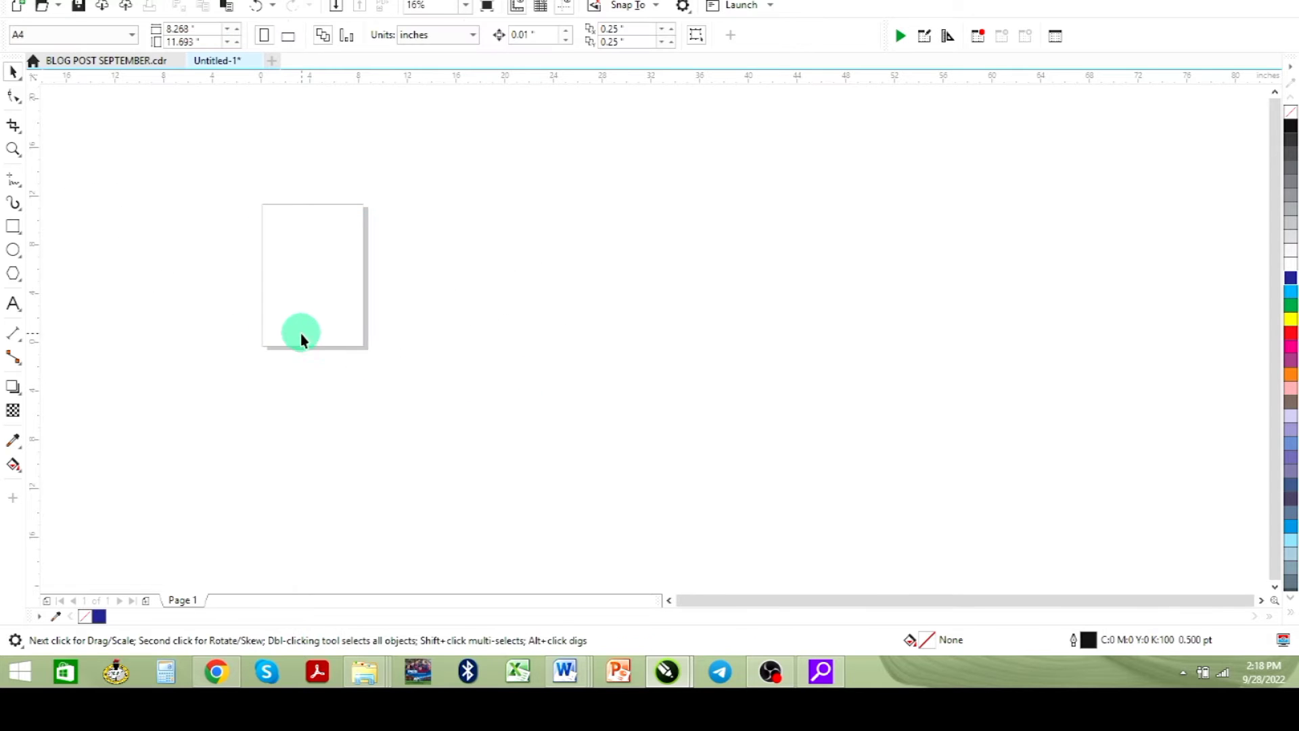
Paste the flyer image back onto the empty page and fit the view to the page
key(ctrl+v)
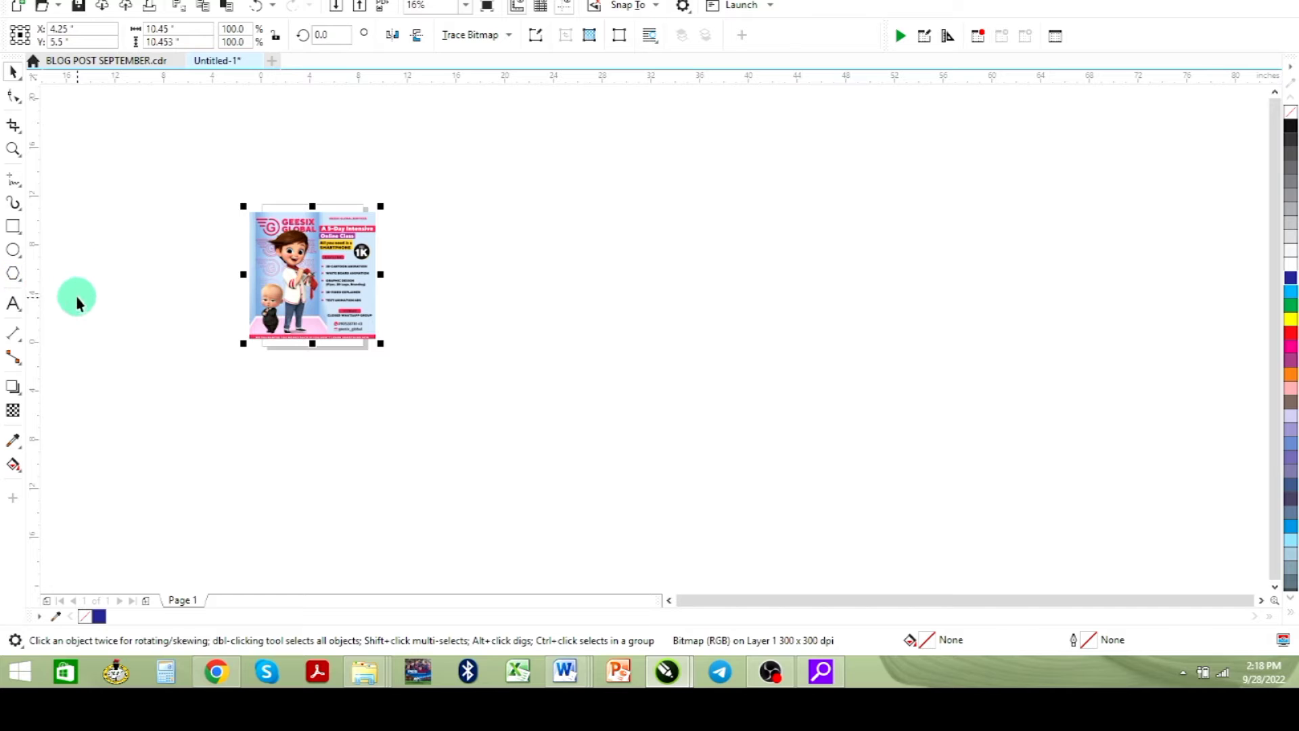
click(465, 7)
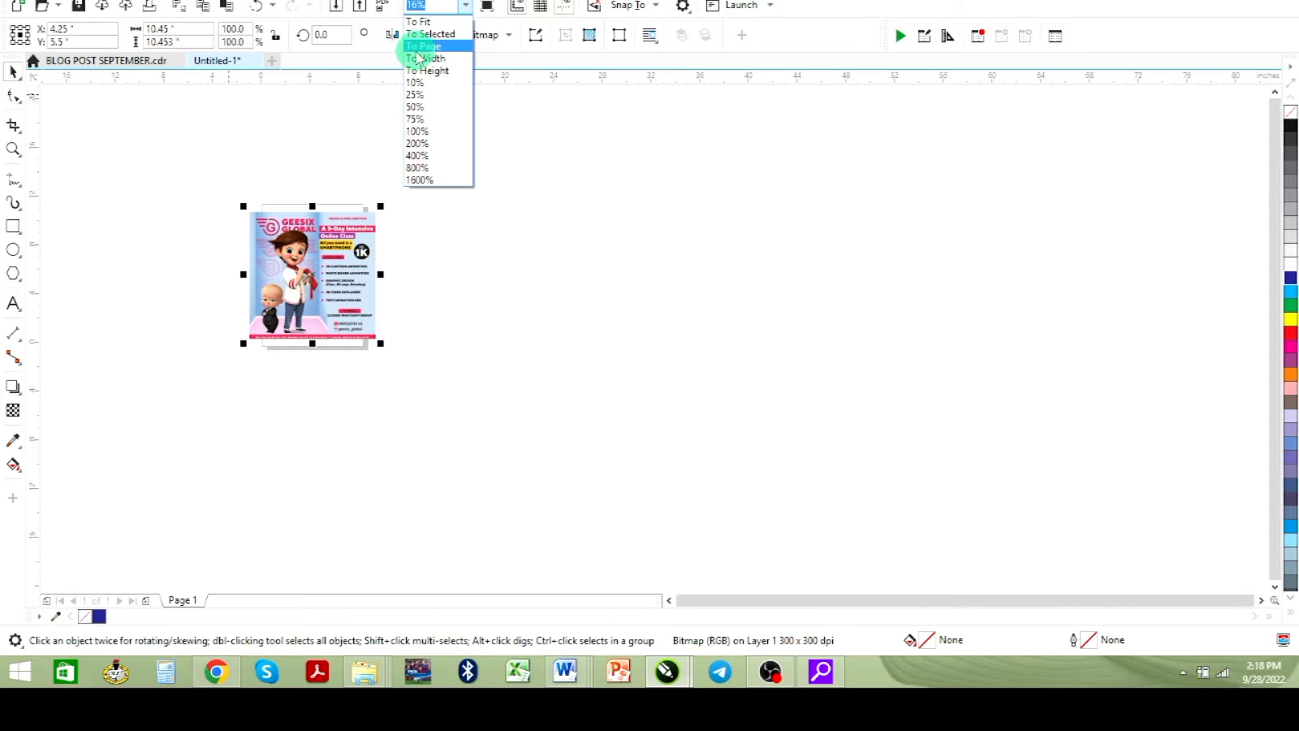
click(420, 47)
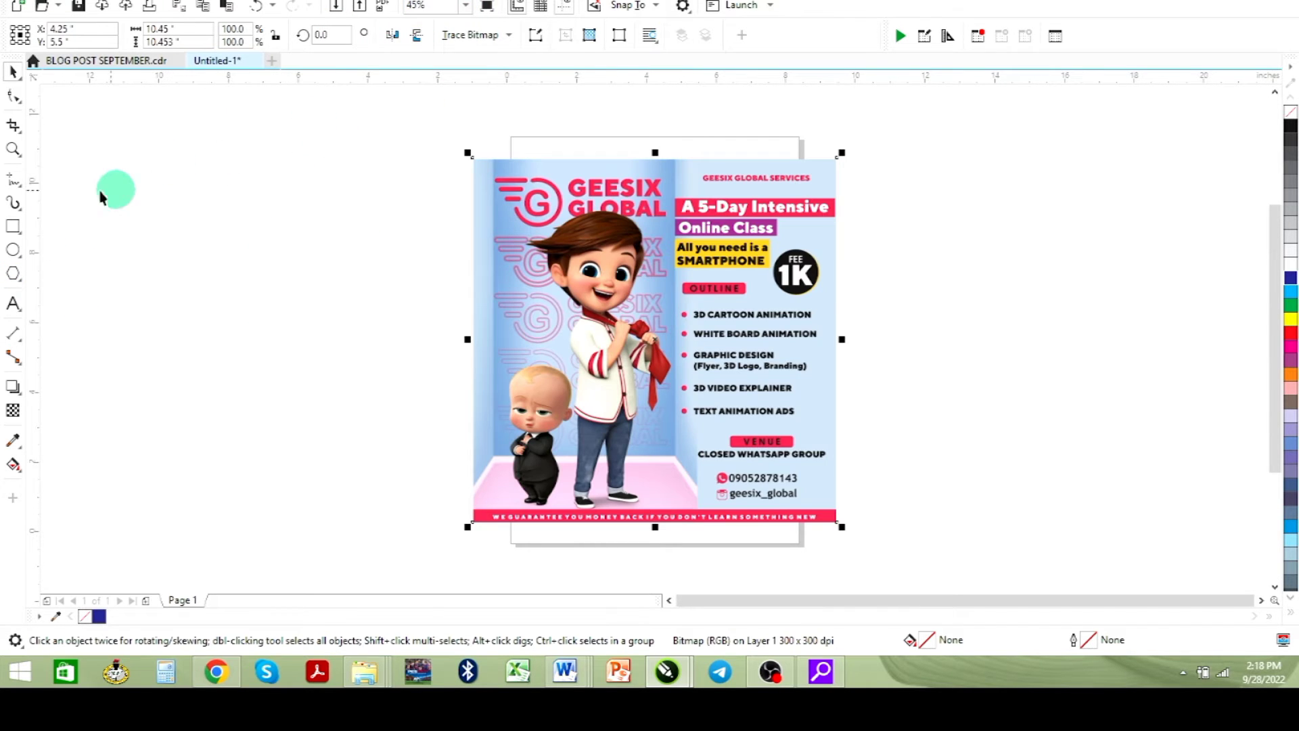
Draw a square about 6.57 in wide beside the flyer and round all four corners to about 0.77 in with the Shape tool
click(12, 228)
drag(147, 198, 376, 426)
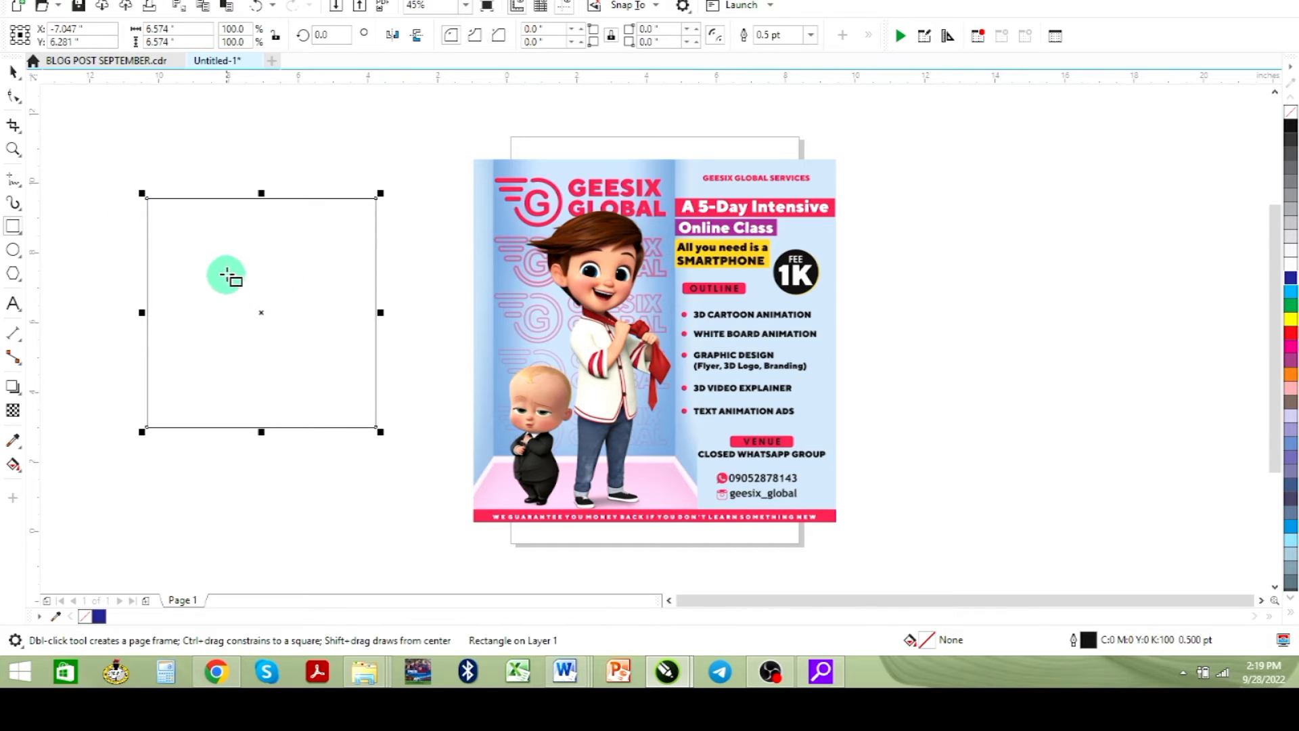
click(15, 100)
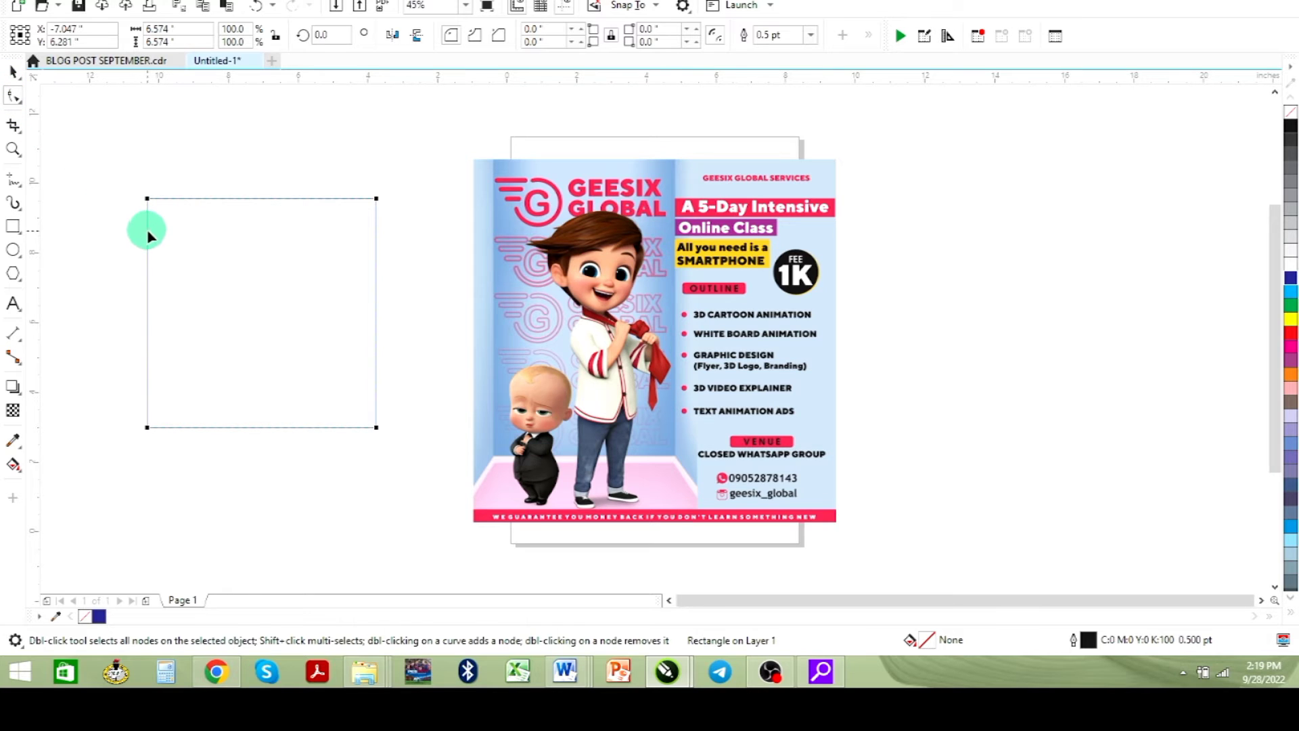
drag(150, 202, 168, 223)
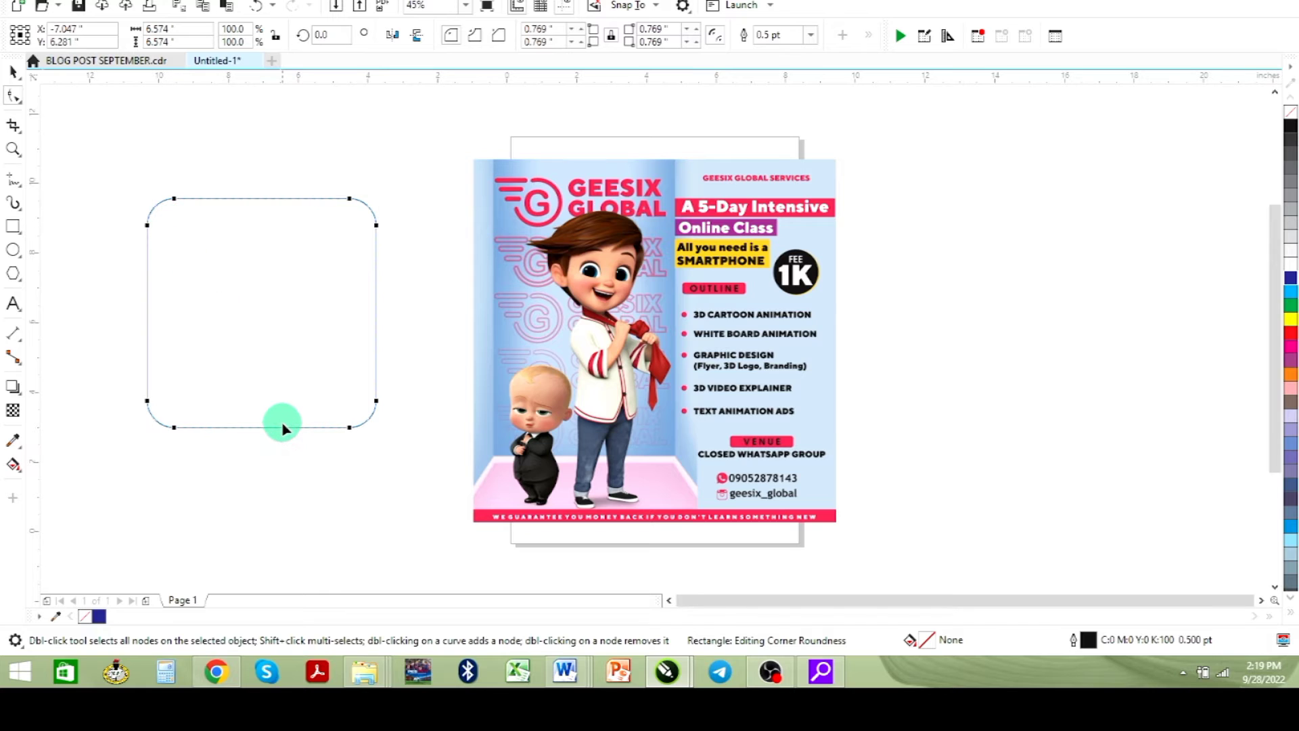
click(13, 71)
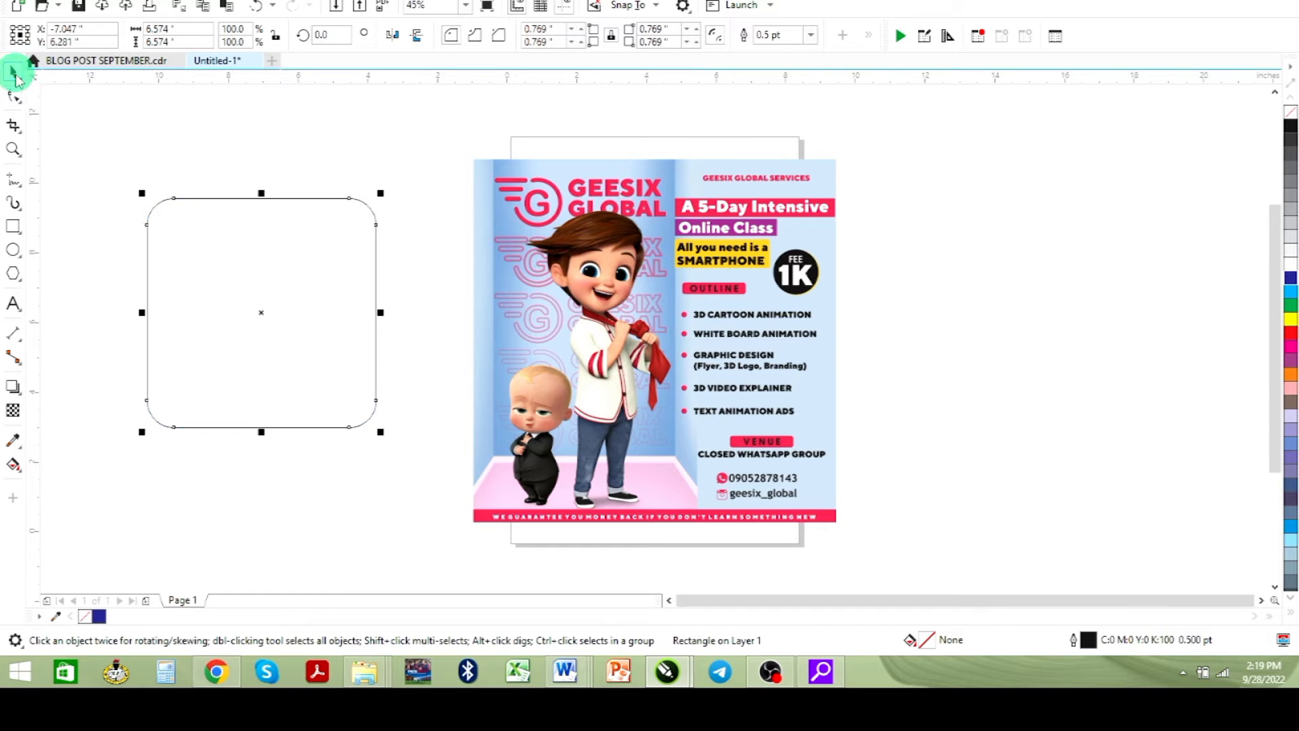
Undo the corner rounding and round only the square's upper-left and lower-right corners to about 2.26 in
key(ctrl+z)
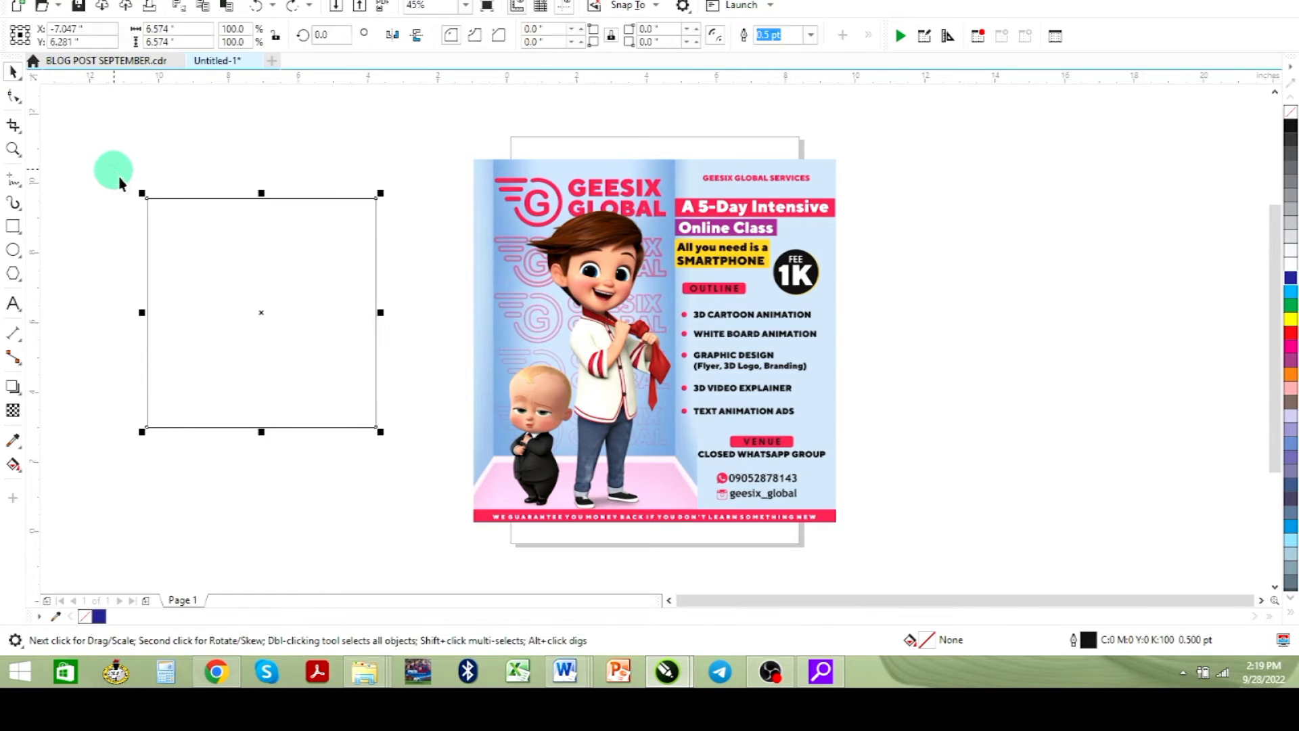
click(15, 98)
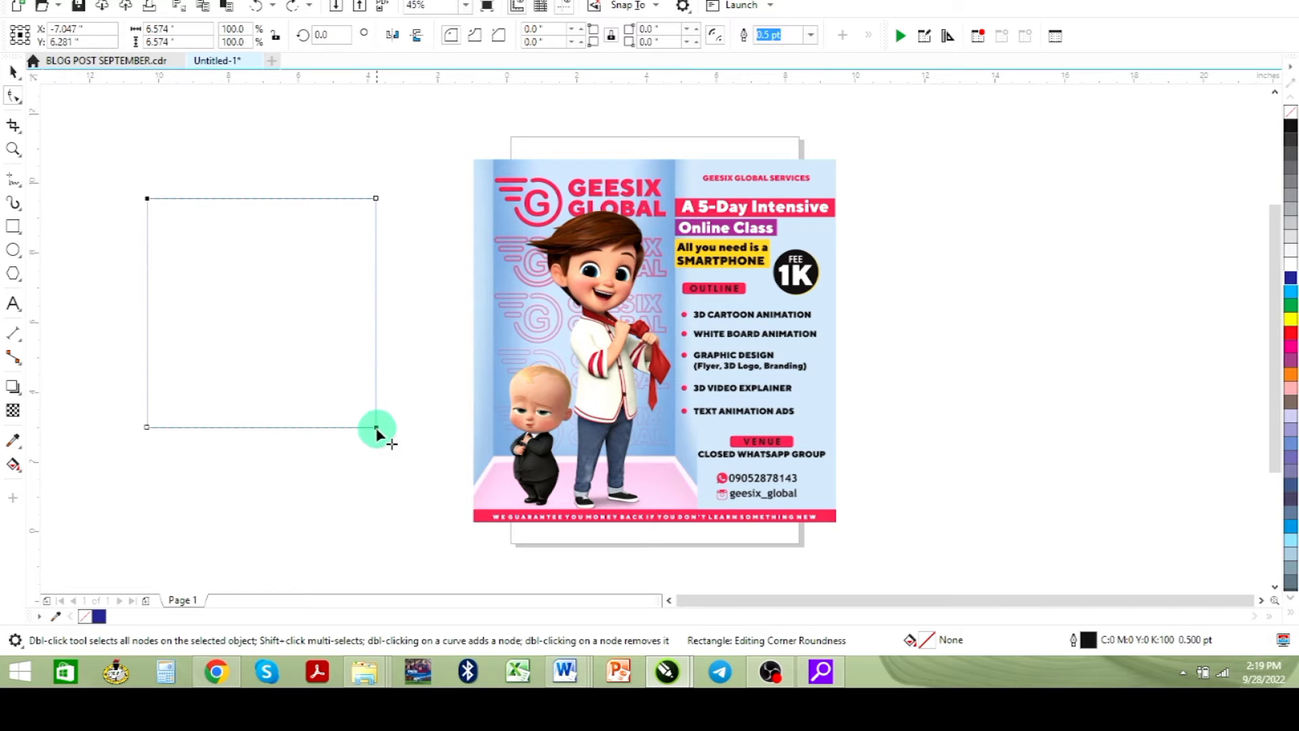
drag(377, 428, 298, 353)
click(8, 71)
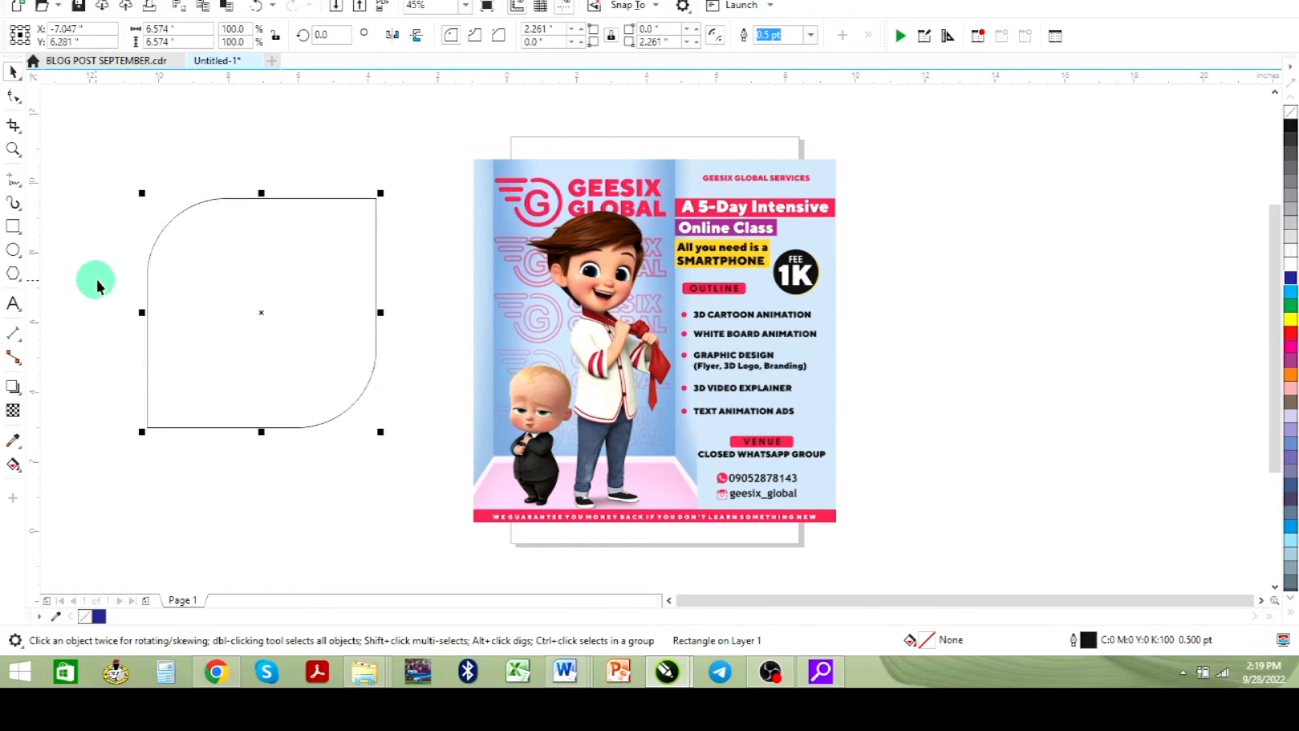
Delete the rounded square and draw an ellipse about 6.2 in wide and 6.76 in high in its place
key(Delete)
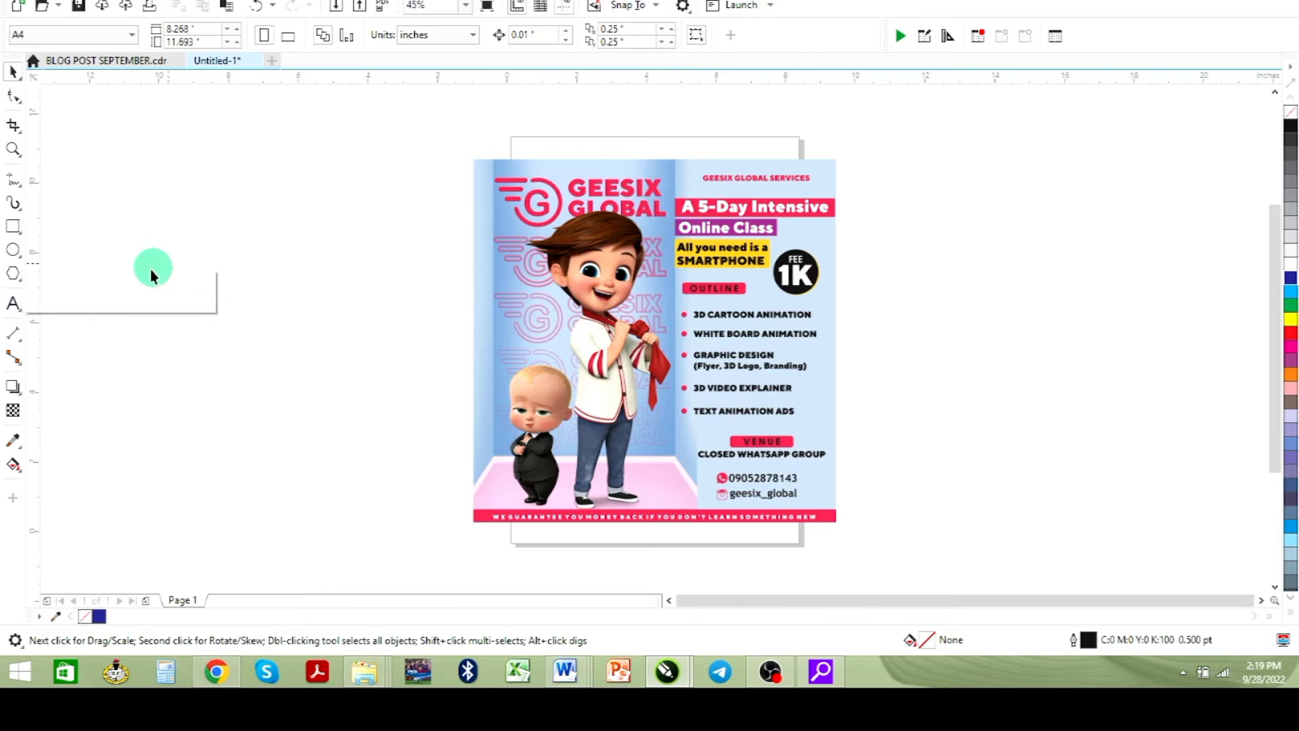
click(13, 250)
drag(191, 215, 406, 451)
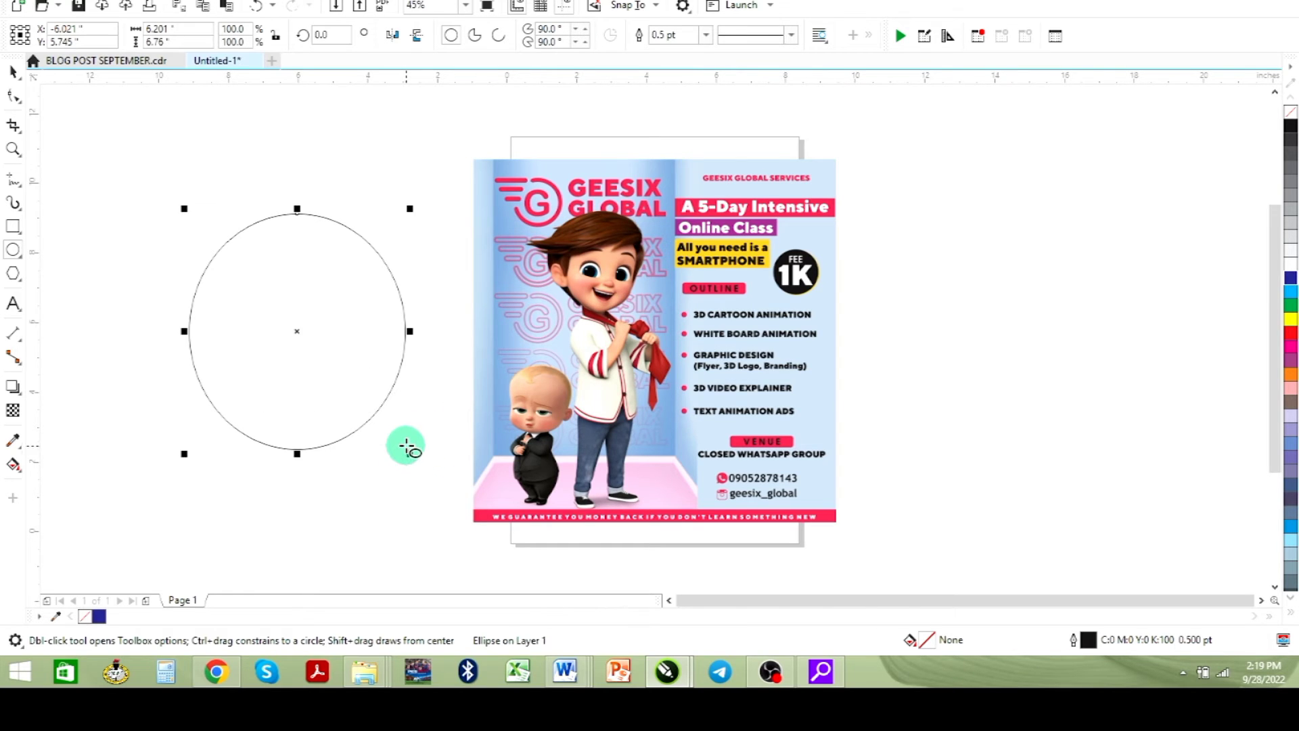
Delete the ellipse and draw a new one beside the flyer, alternating between a constrained circle about 6.74 in across and a free ellipse
key(Delete)
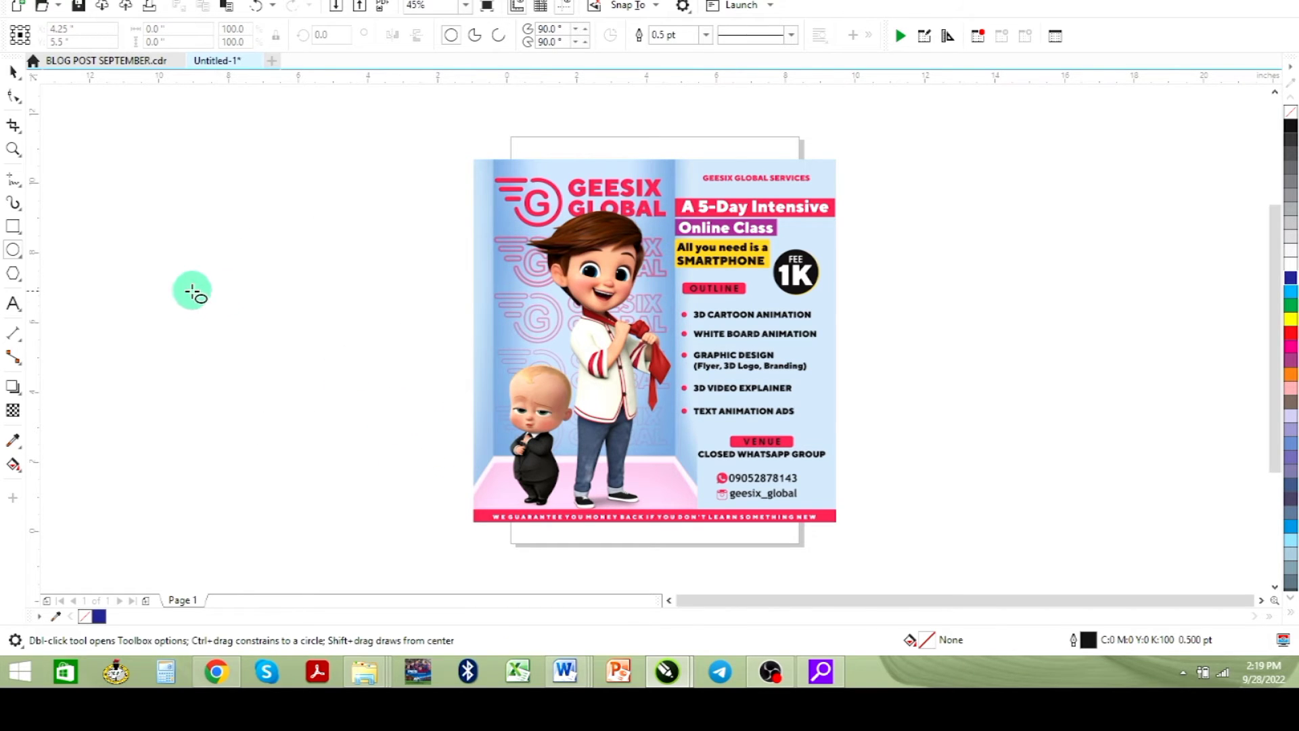
drag(151, 233, 371, 468)
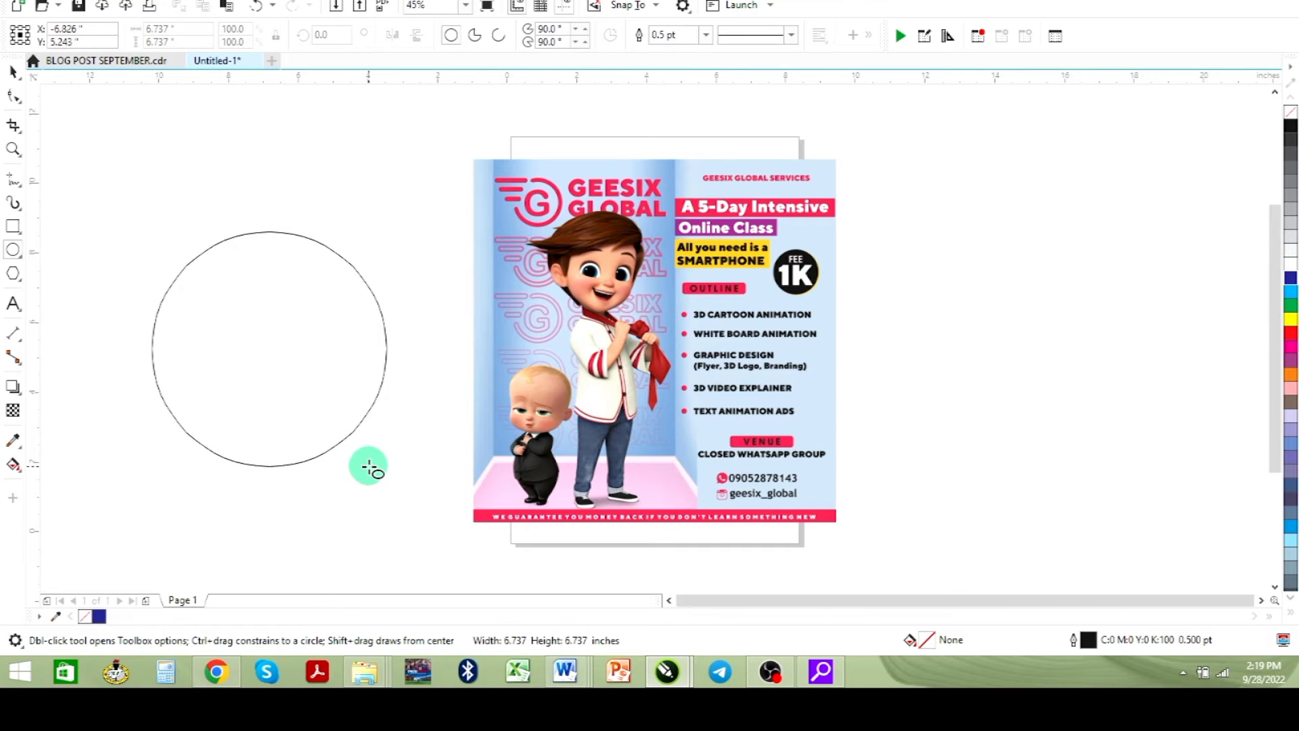
drag(369, 467, 318, 465)
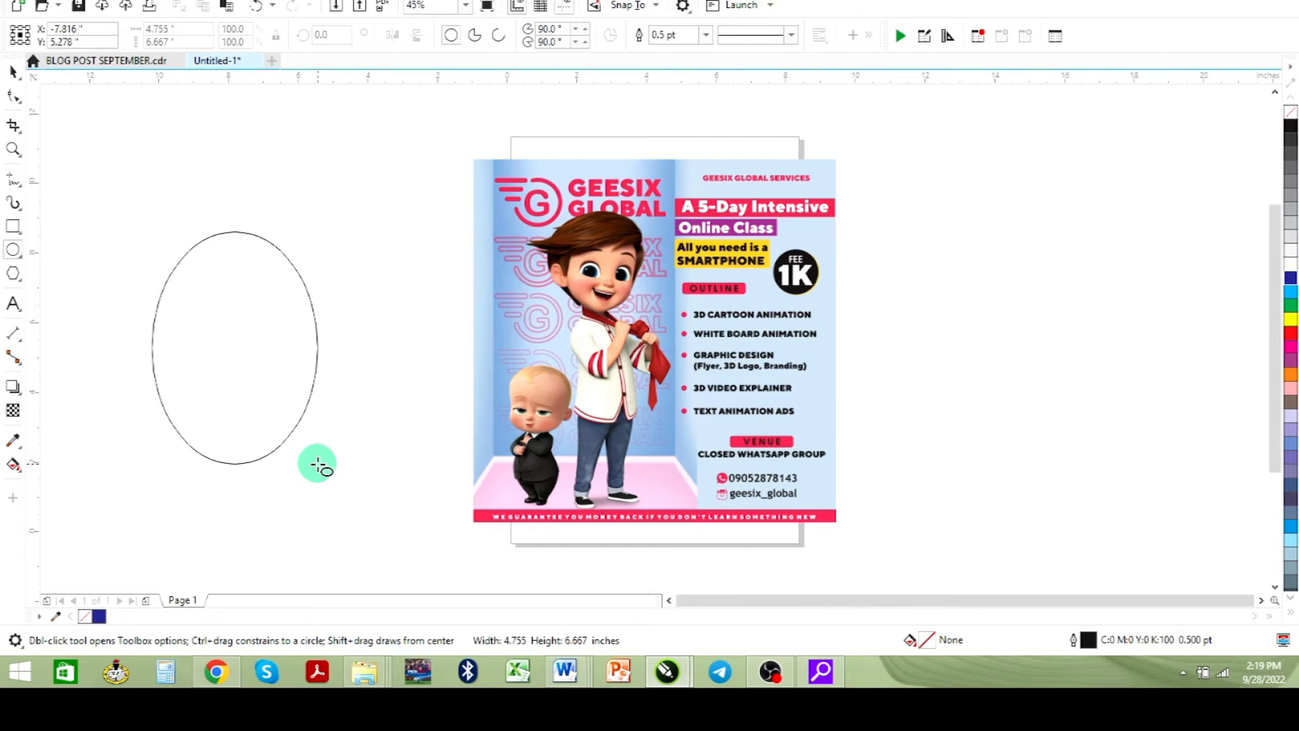
key(ctrl)
drag(318, 465, 315, 461)
Delete the drawn ellipse and draw a five-sided polygon about 4.83 in wide and 4.6 in high beside the flyer
key(Delete)
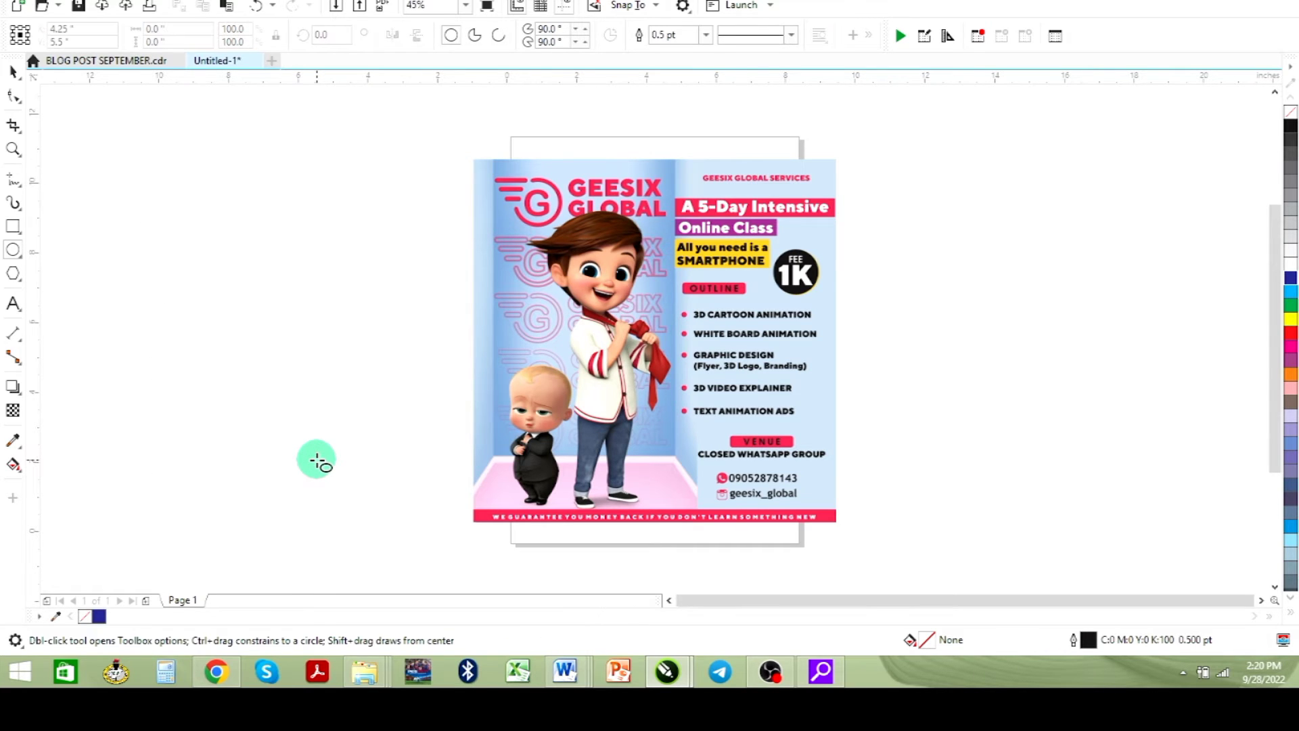
click(13, 273)
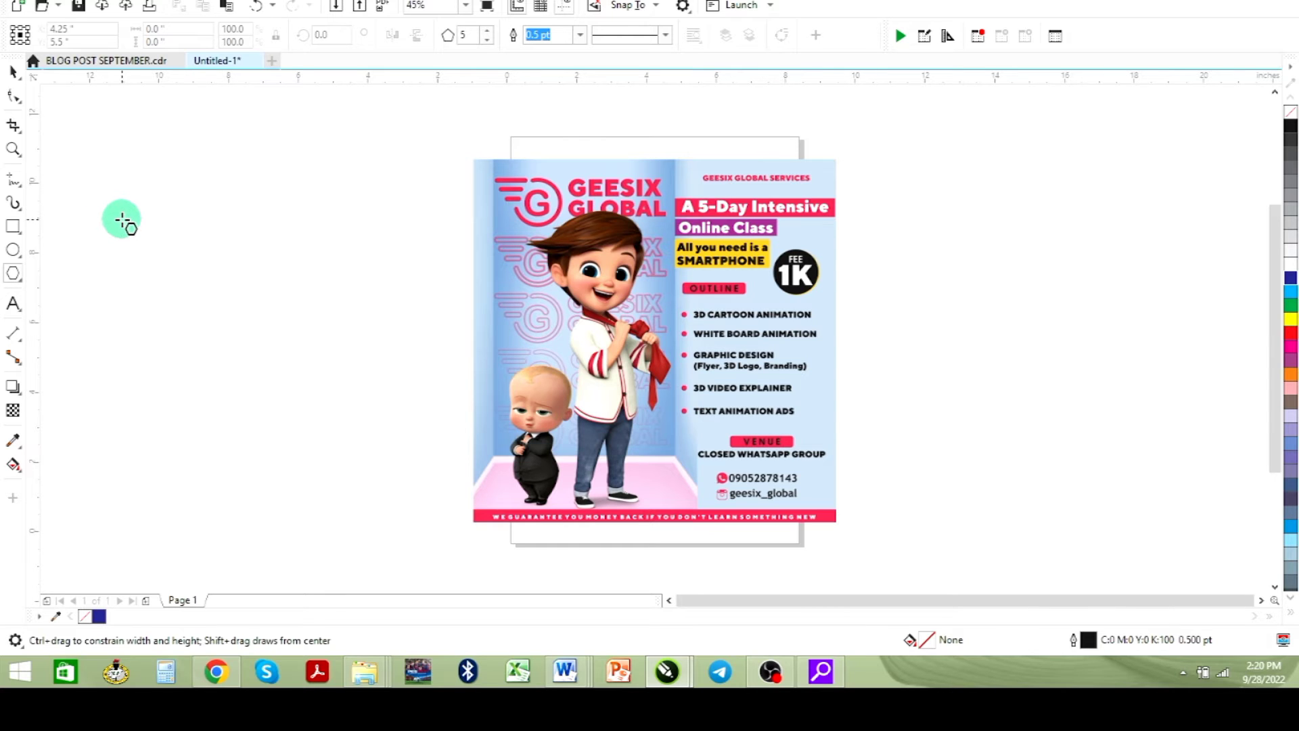
drag(121, 220, 298, 377)
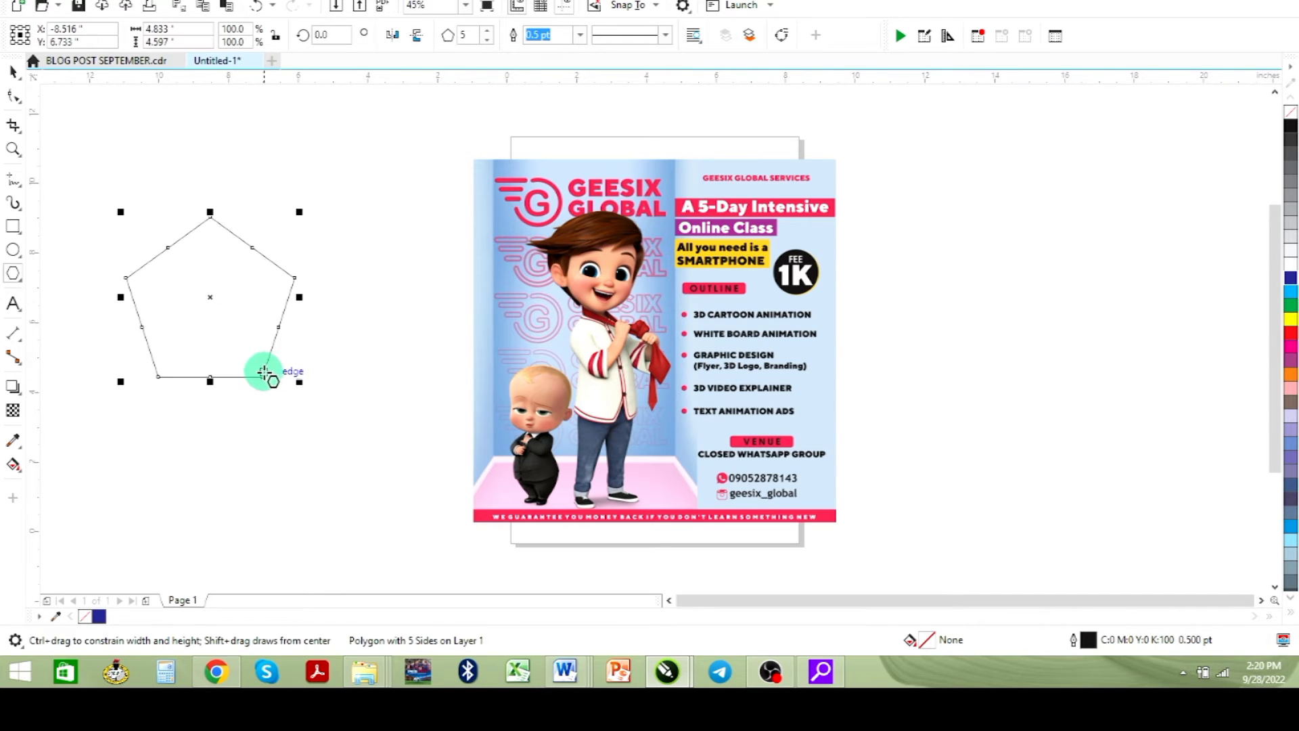
Set the polygon's number of sides to 8
click(484, 31)
click(484, 32)
click(485, 31)
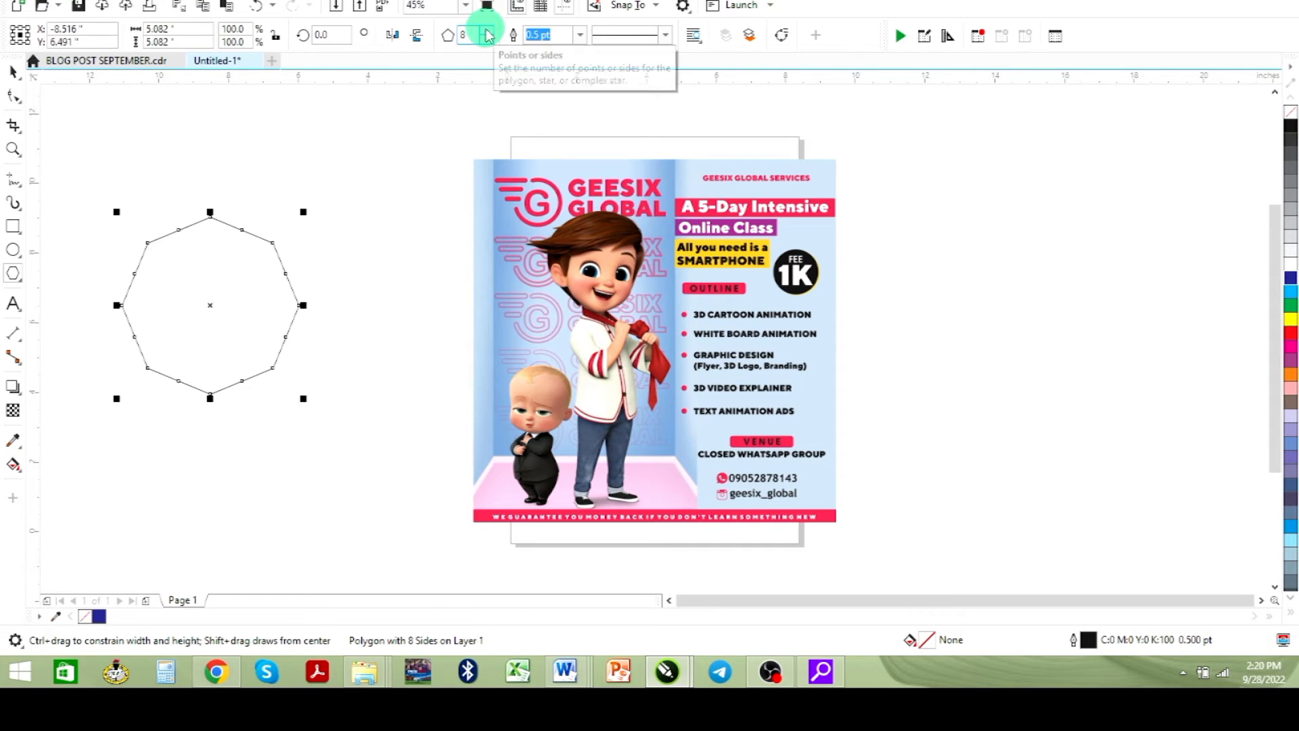
Delete the octagon and draw a five-pointed star about 6.11 in wide beside the flyer with the Star tool
key(Delete)
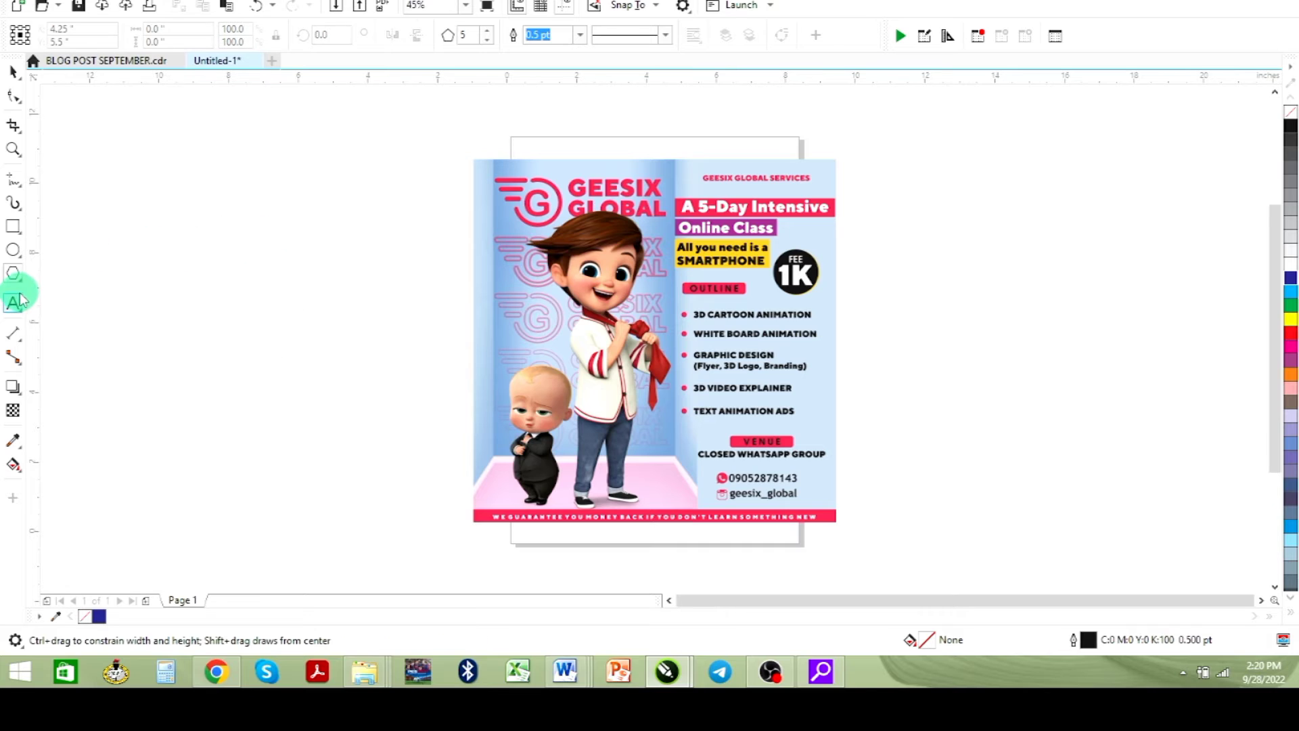
click(20, 285)
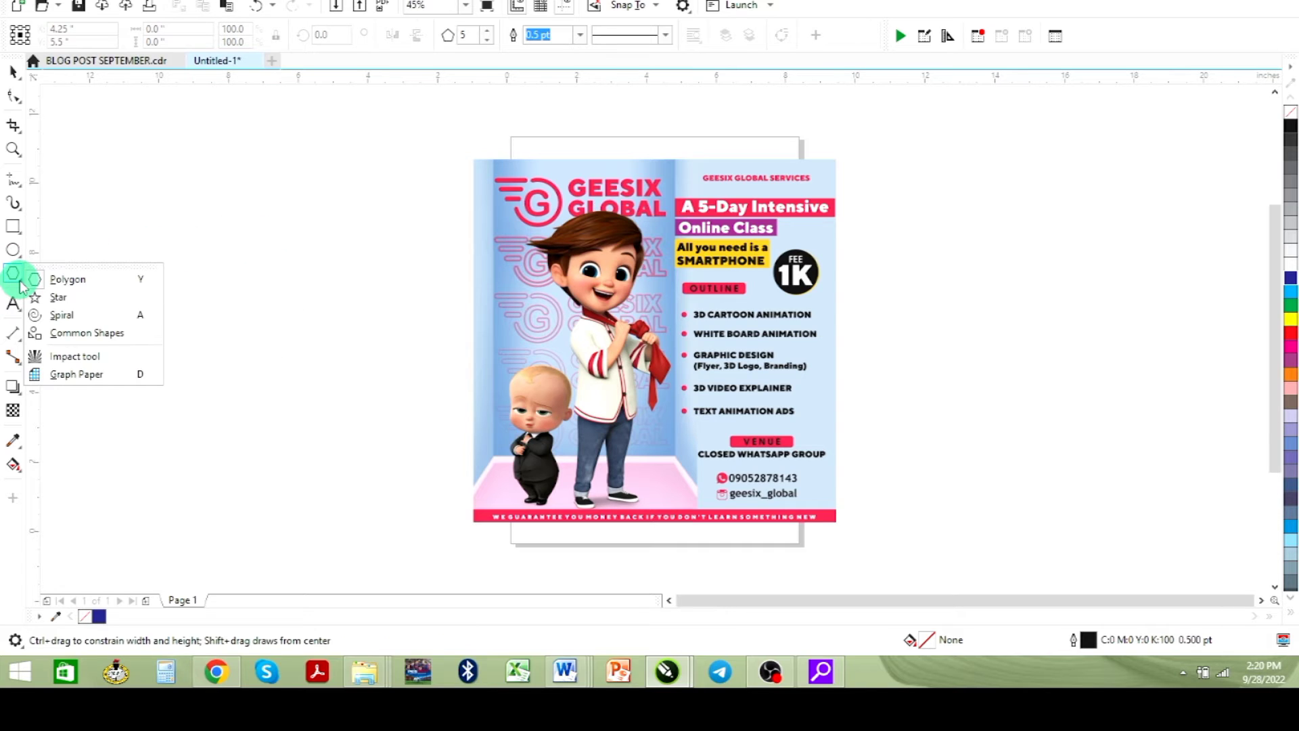
click(52, 298)
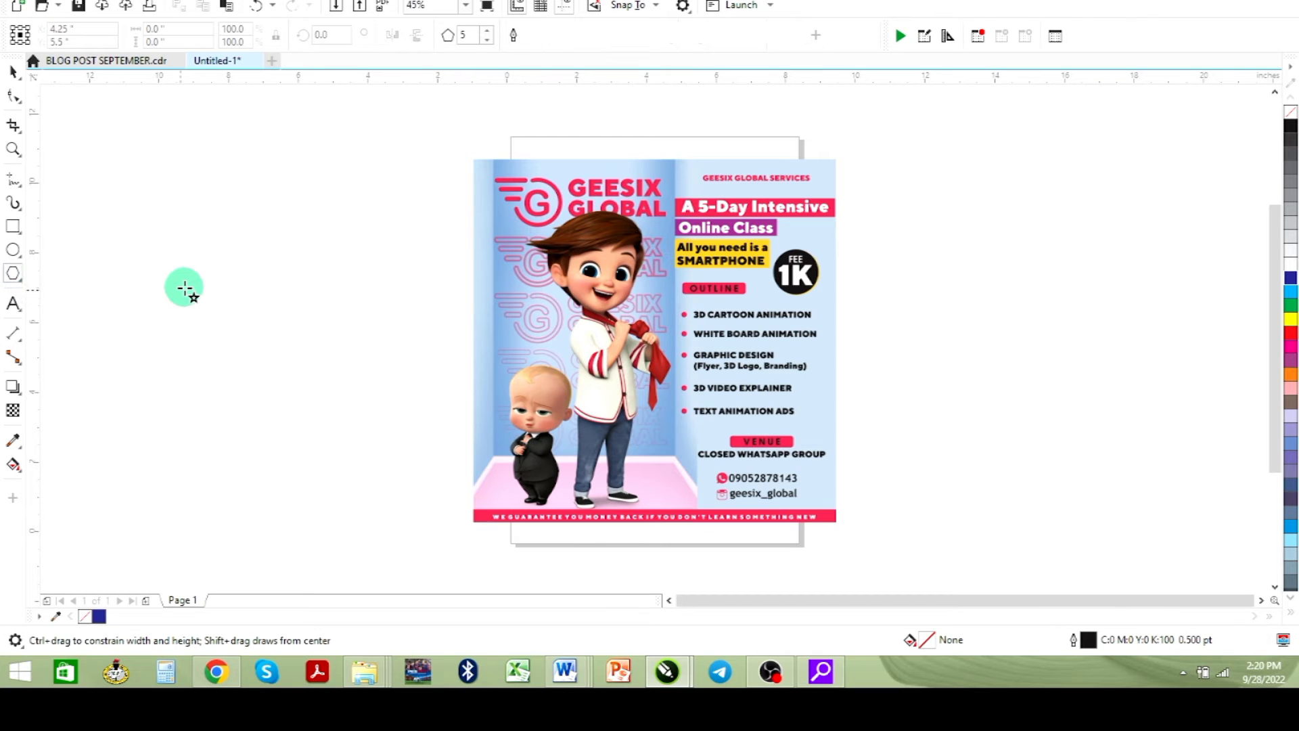
drag(178, 273, 391, 470)
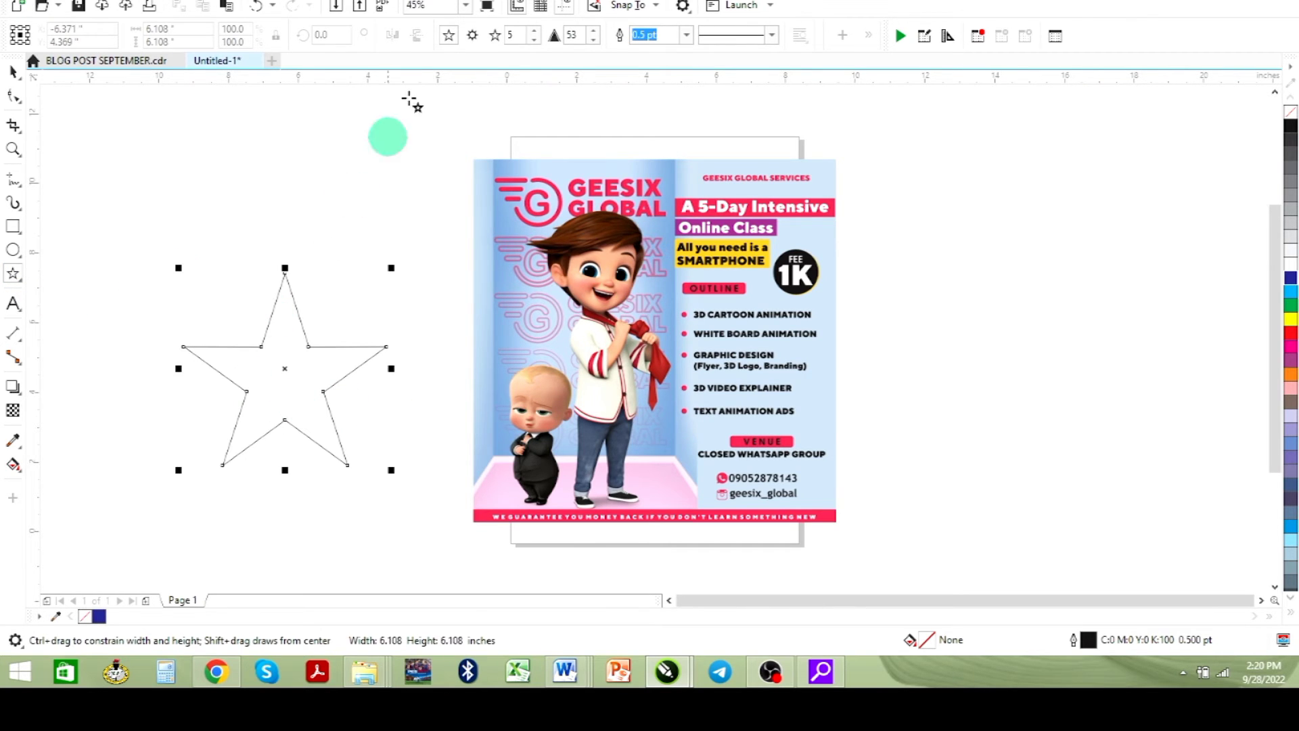
Increase the star's number of points to 14
click(534, 32)
click(535, 32)
click(535, 32)
click(535, 31)
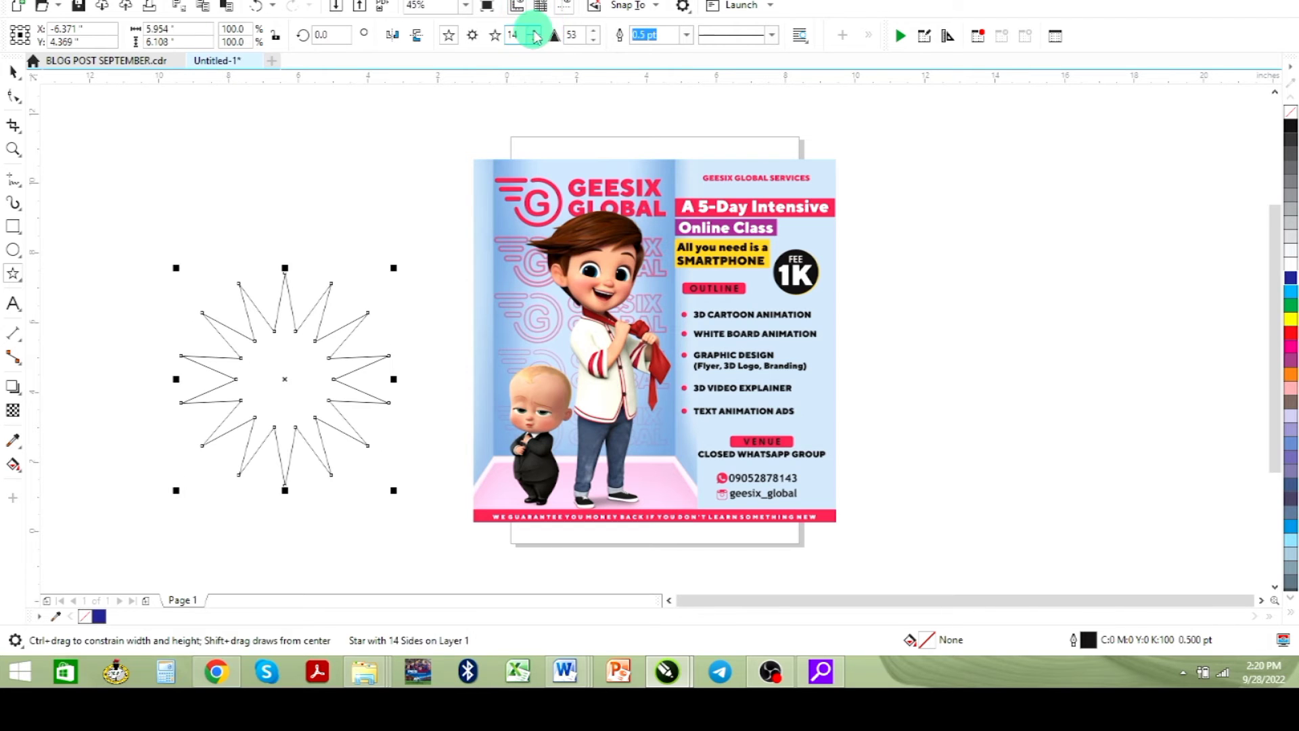
Reduce the star's sharpness to 38
click(592, 41)
click(593, 41)
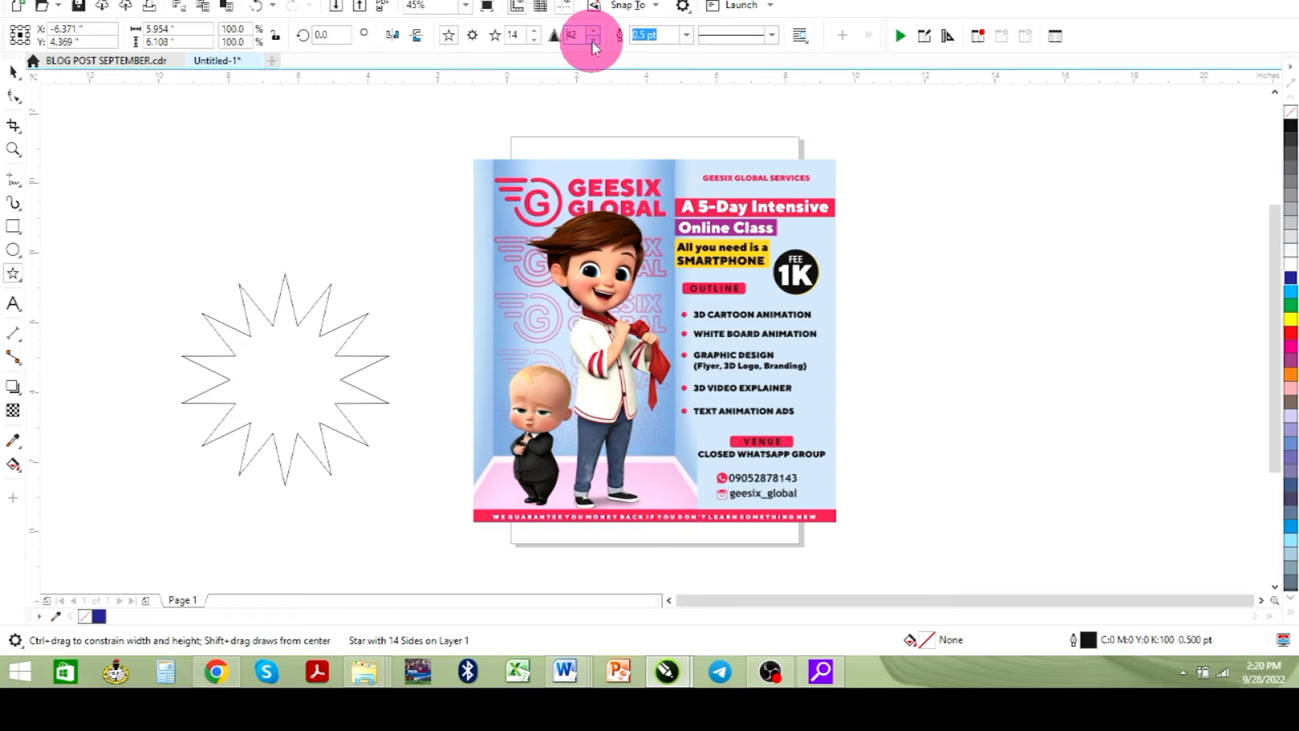
click(593, 41)
click(592, 41)
click(592, 41)
click(592, 41)
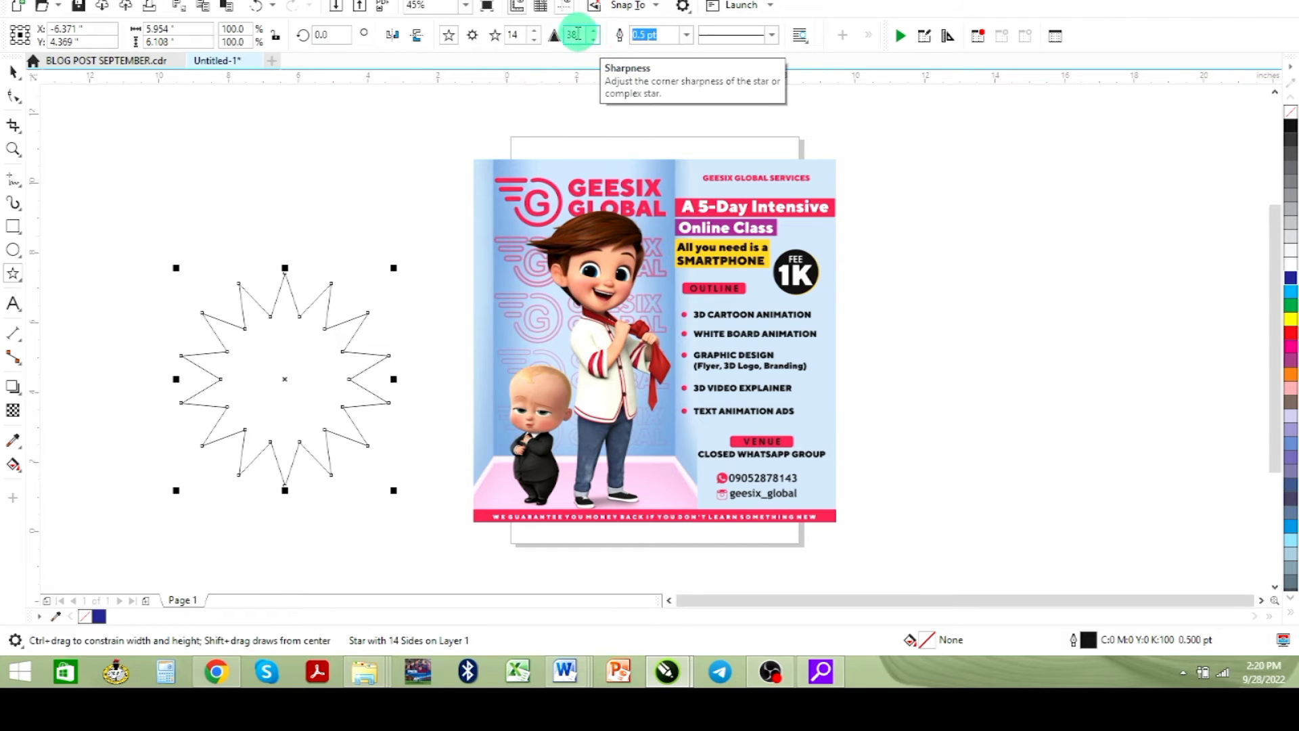
Increase the star's number of points to 20
click(535, 31)
click(534, 31)
click(534, 31)
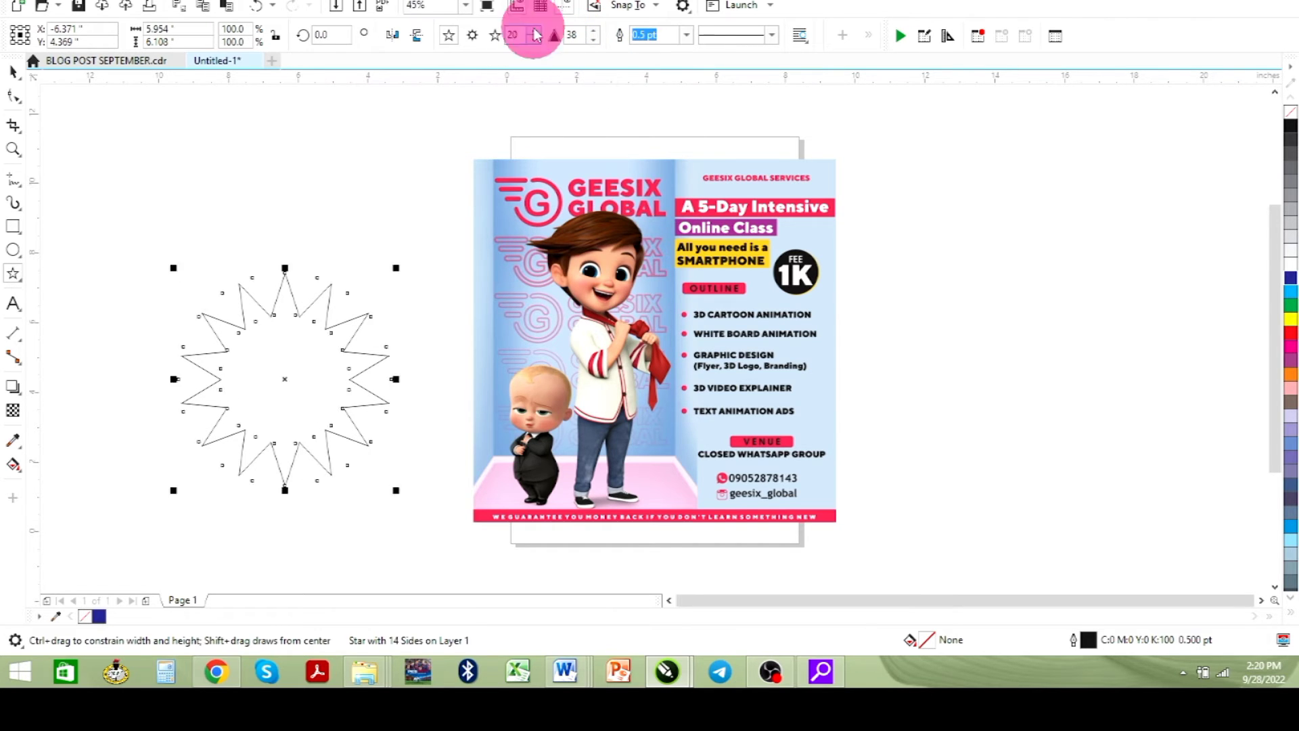
Increase the star's number of points to 33
click(535, 31)
click(535, 31)
click(534, 32)
click(534, 31)
click(534, 31)
click(534, 31)
click(534, 31)
click(534, 31)
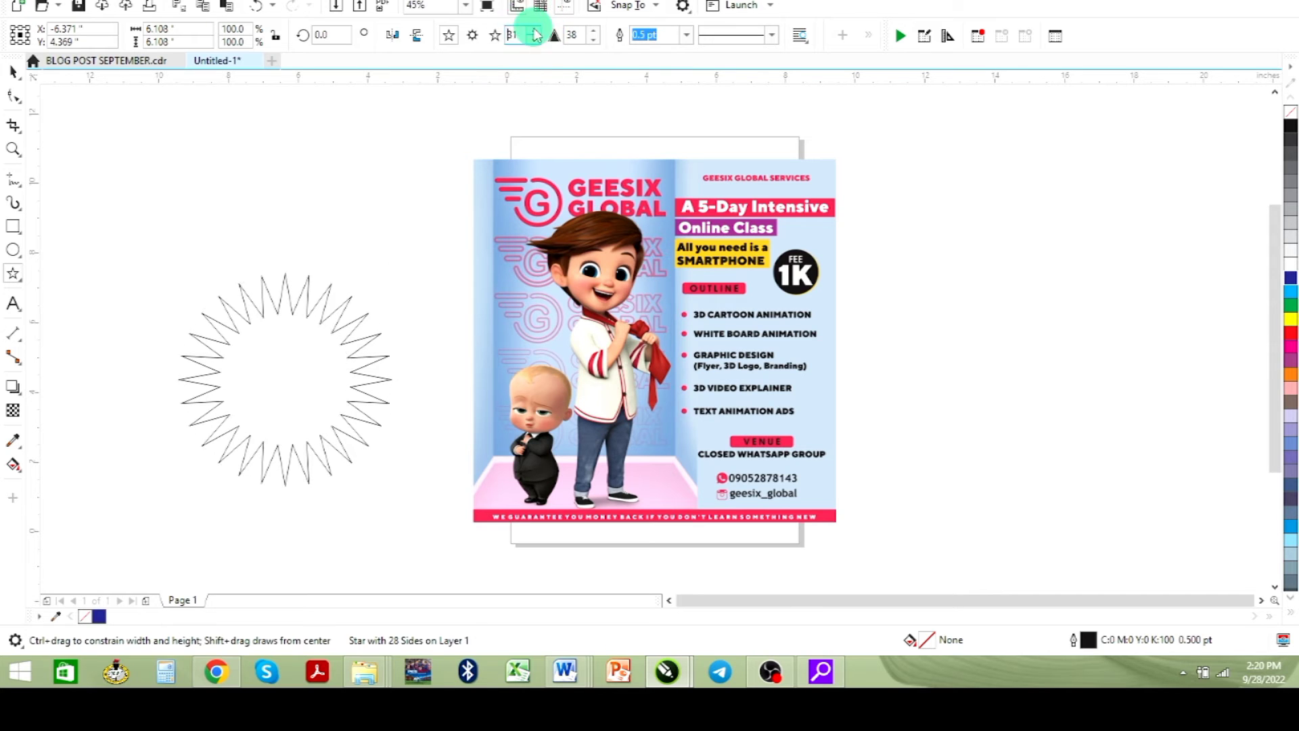
click(534, 31)
click(534, 31)
click(535, 31)
Lower the star's sharpness to 3, and raise it back to 12
click(586, 41)
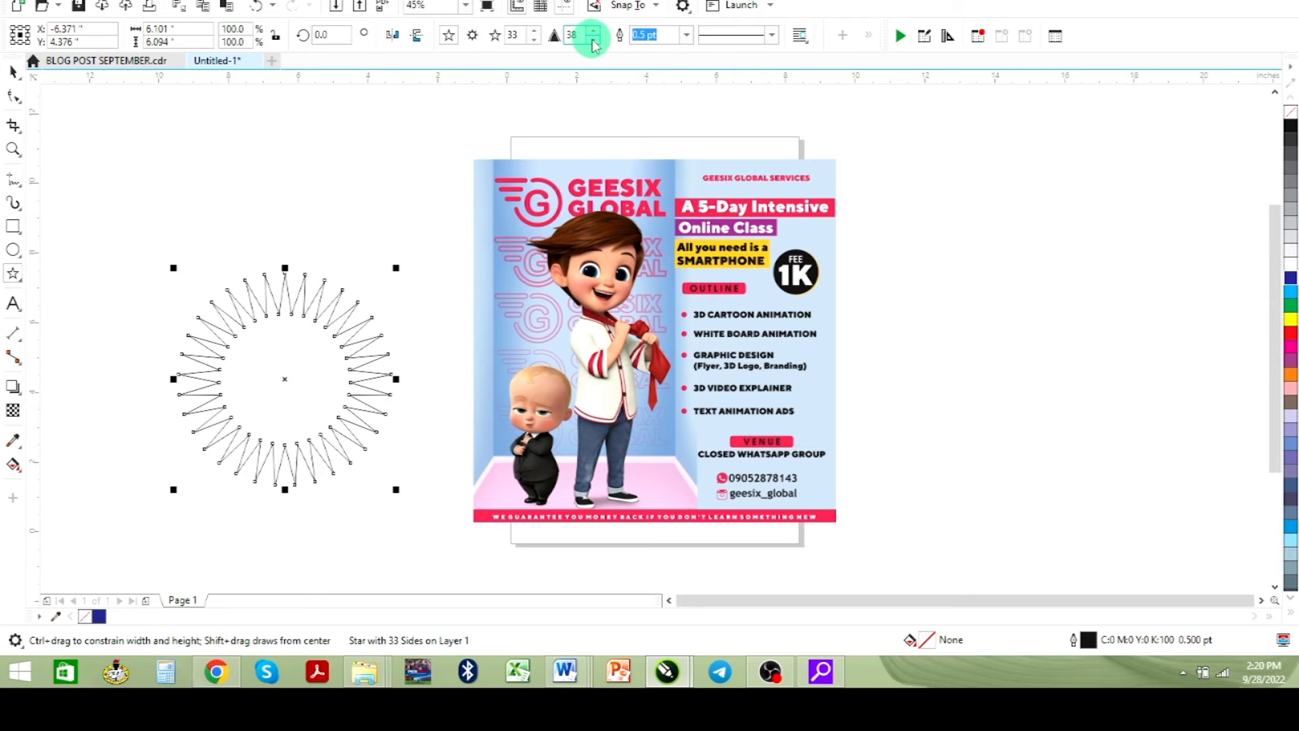
click(593, 40)
click(593, 40)
click(593, 40)
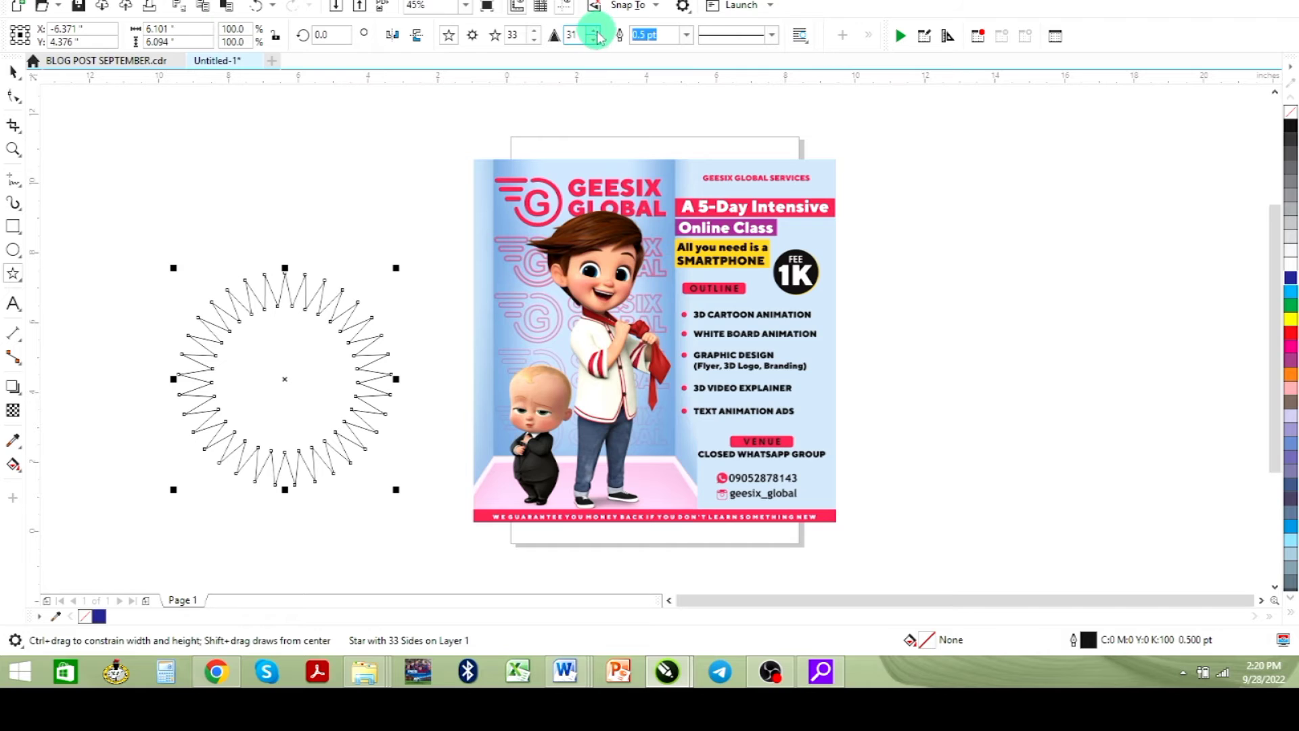
click(593, 40)
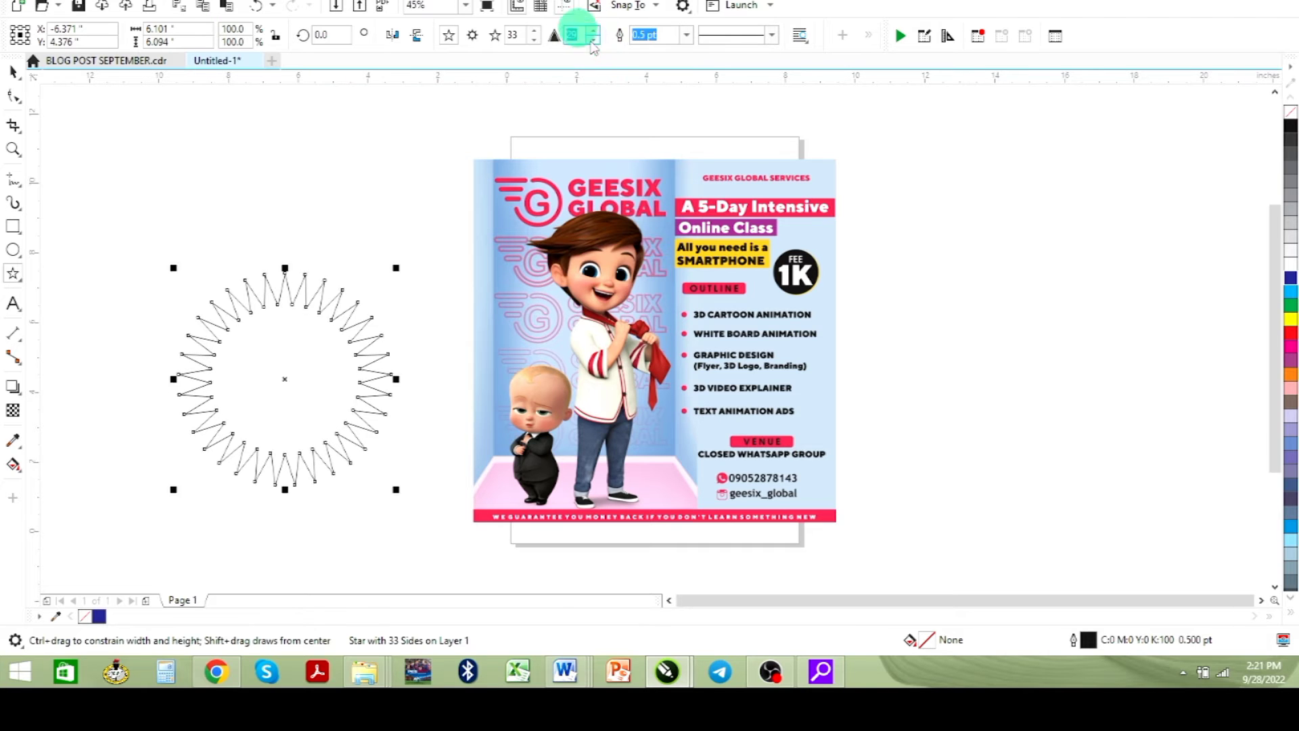
click(594, 40)
click(593, 41)
click(593, 41)
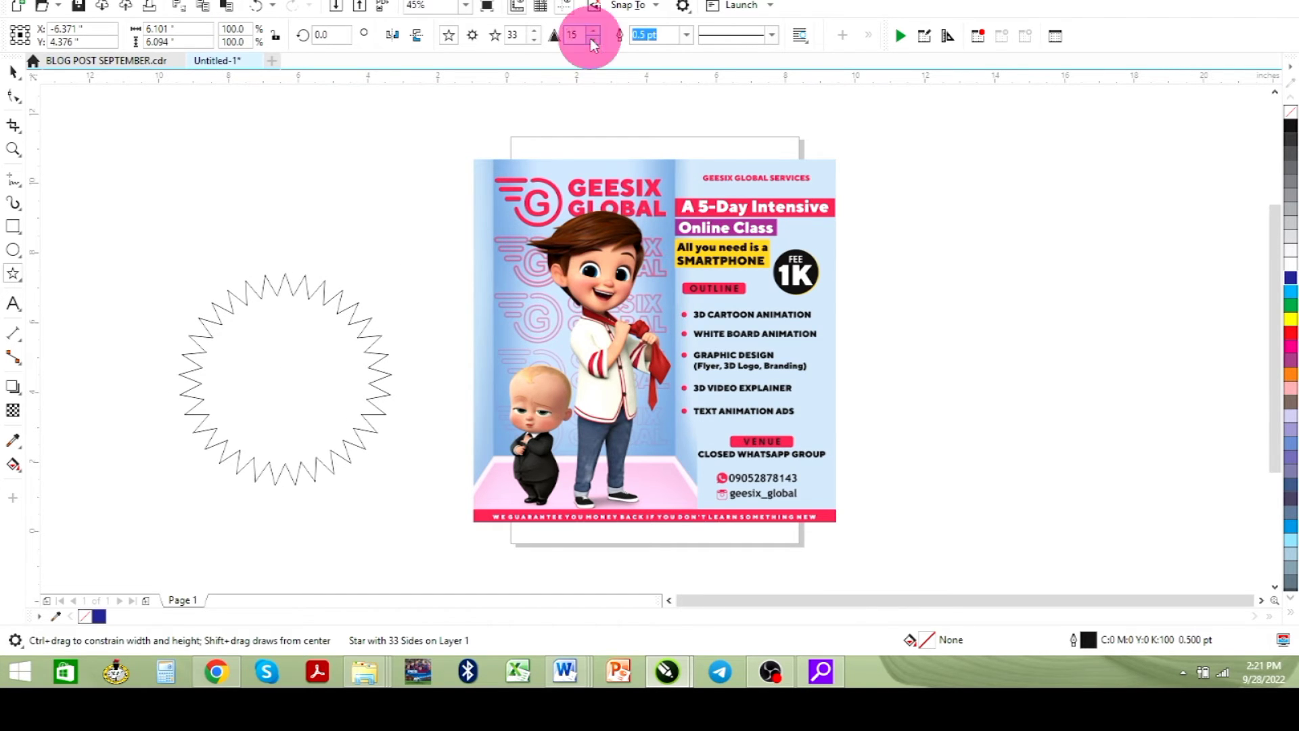
click(594, 41)
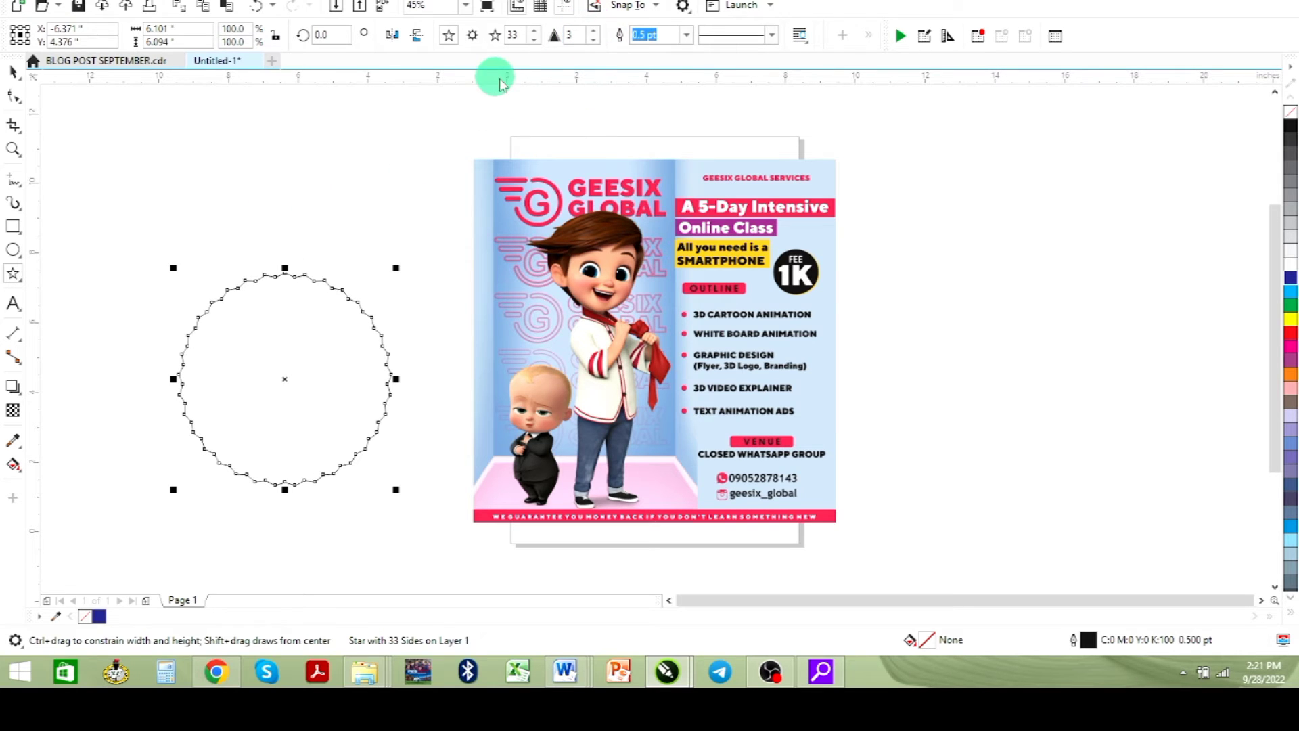
click(593, 33)
click(594, 37)
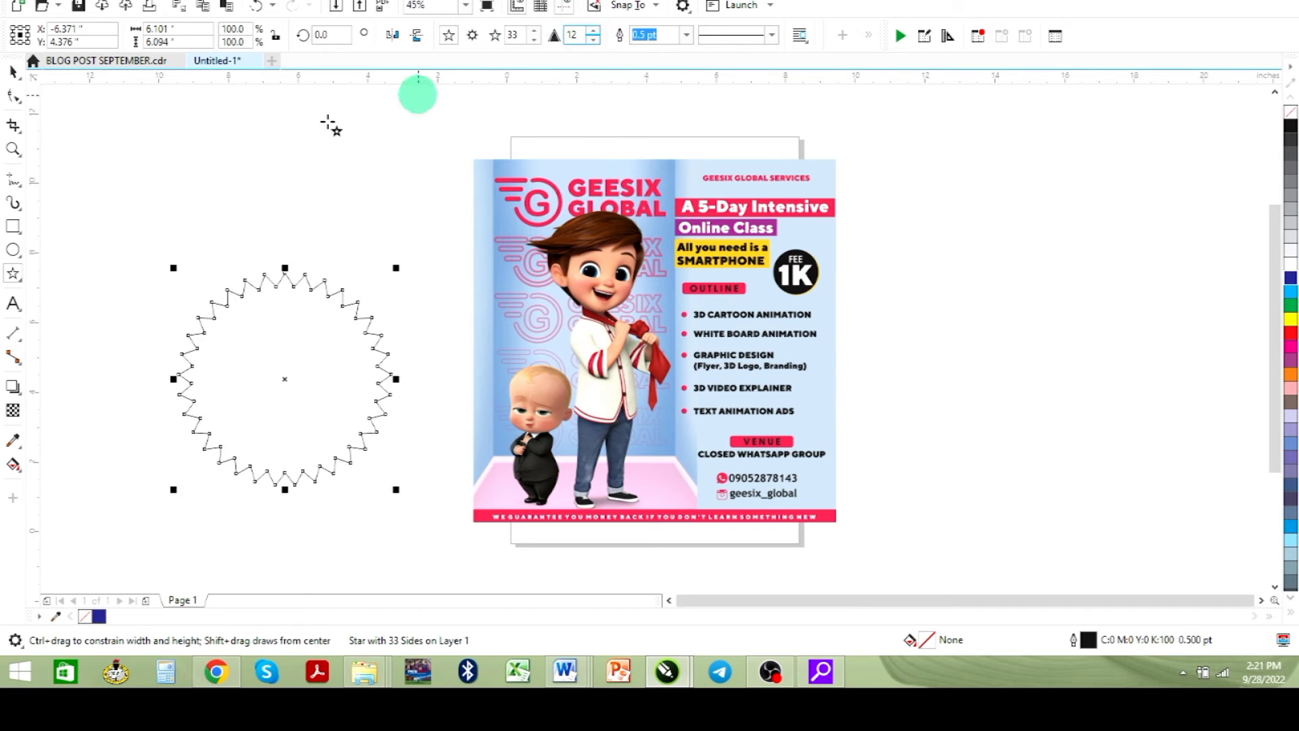
Activate the Common Shapes tool and look through its basic, arrow, flowchart, banner and callout shapes
click(20, 283)
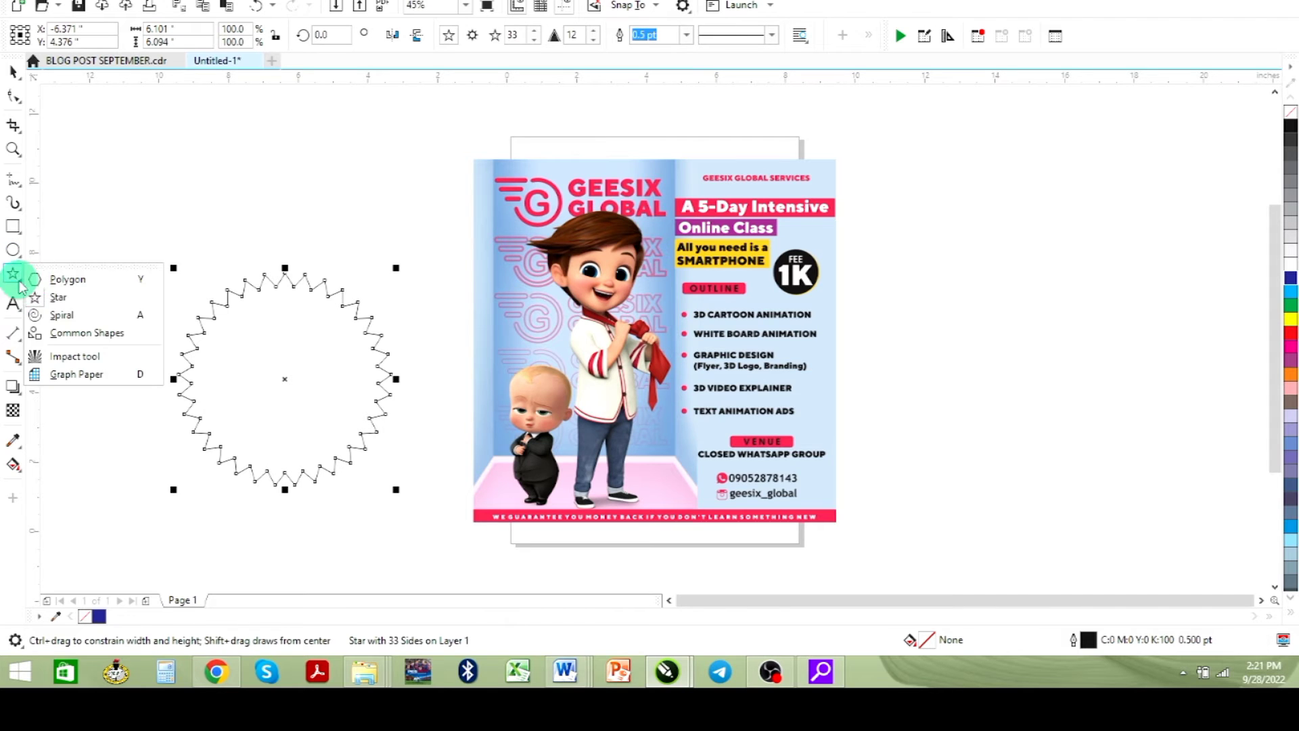
click(88, 334)
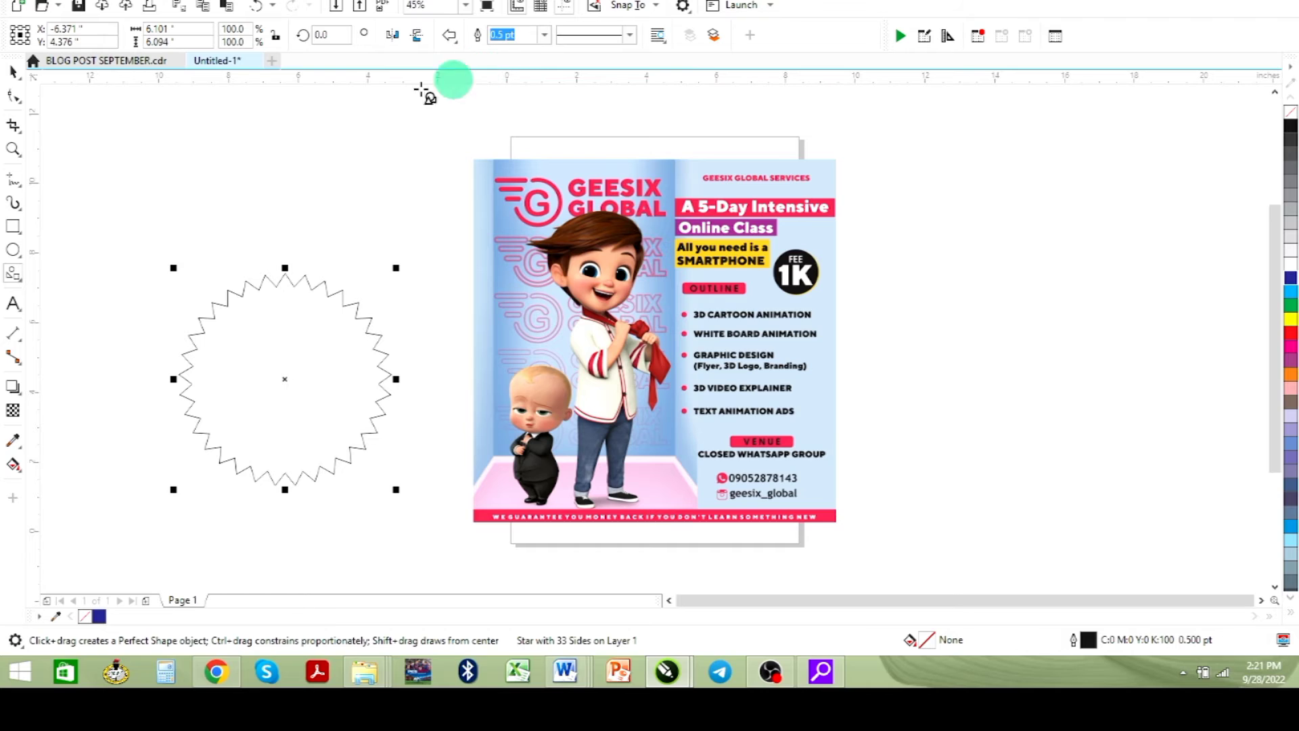
click(455, 43)
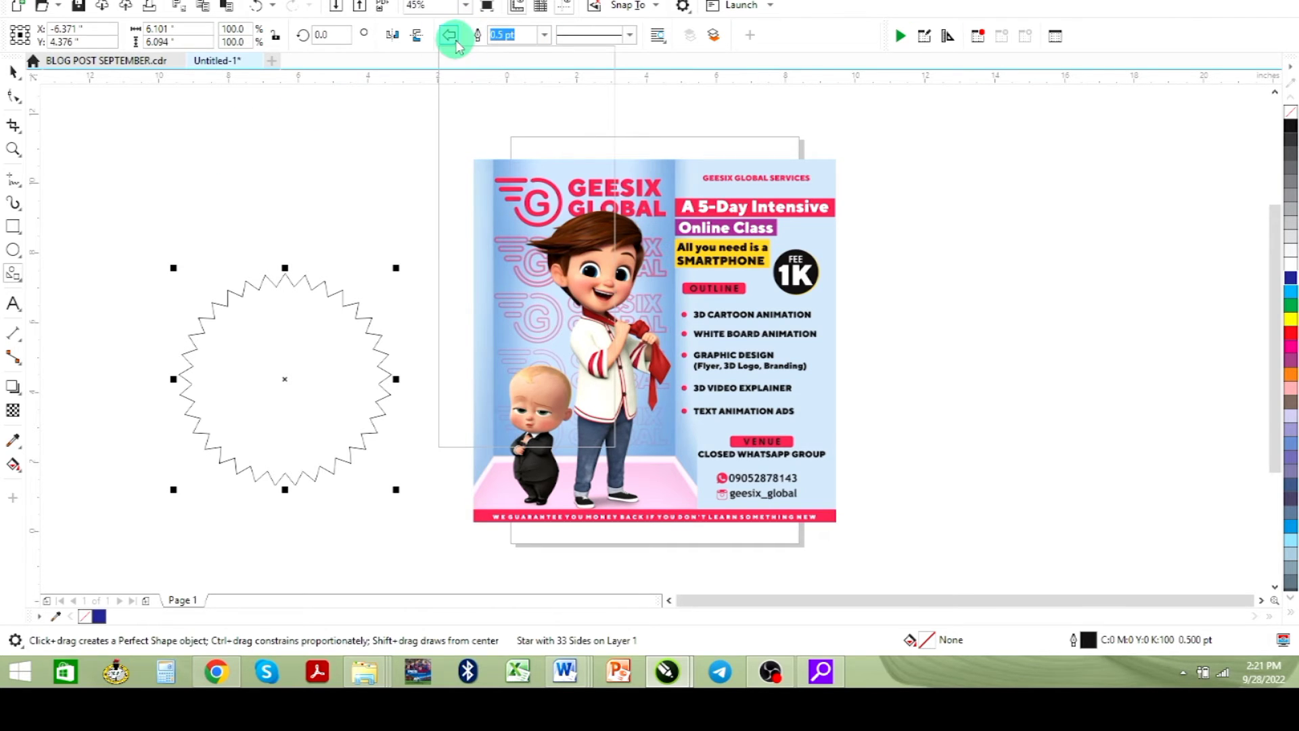
click(435, 212)
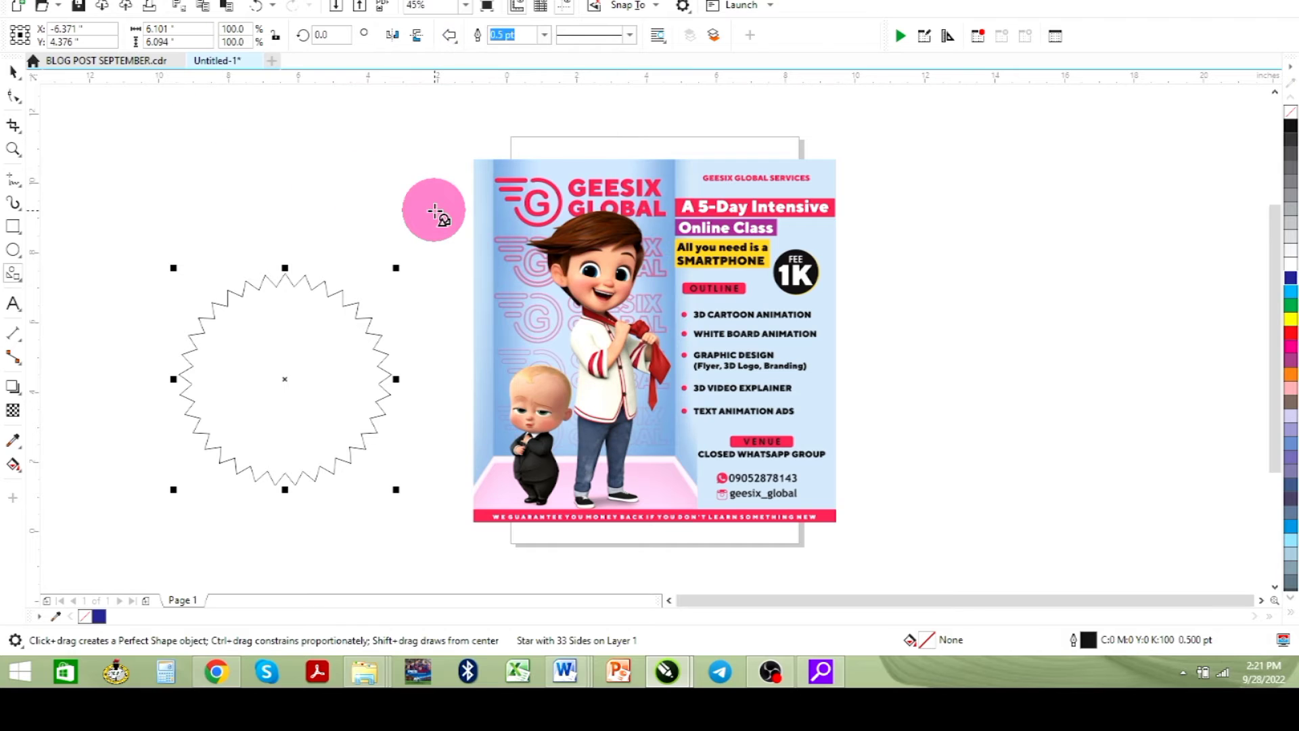
click(450, 36)
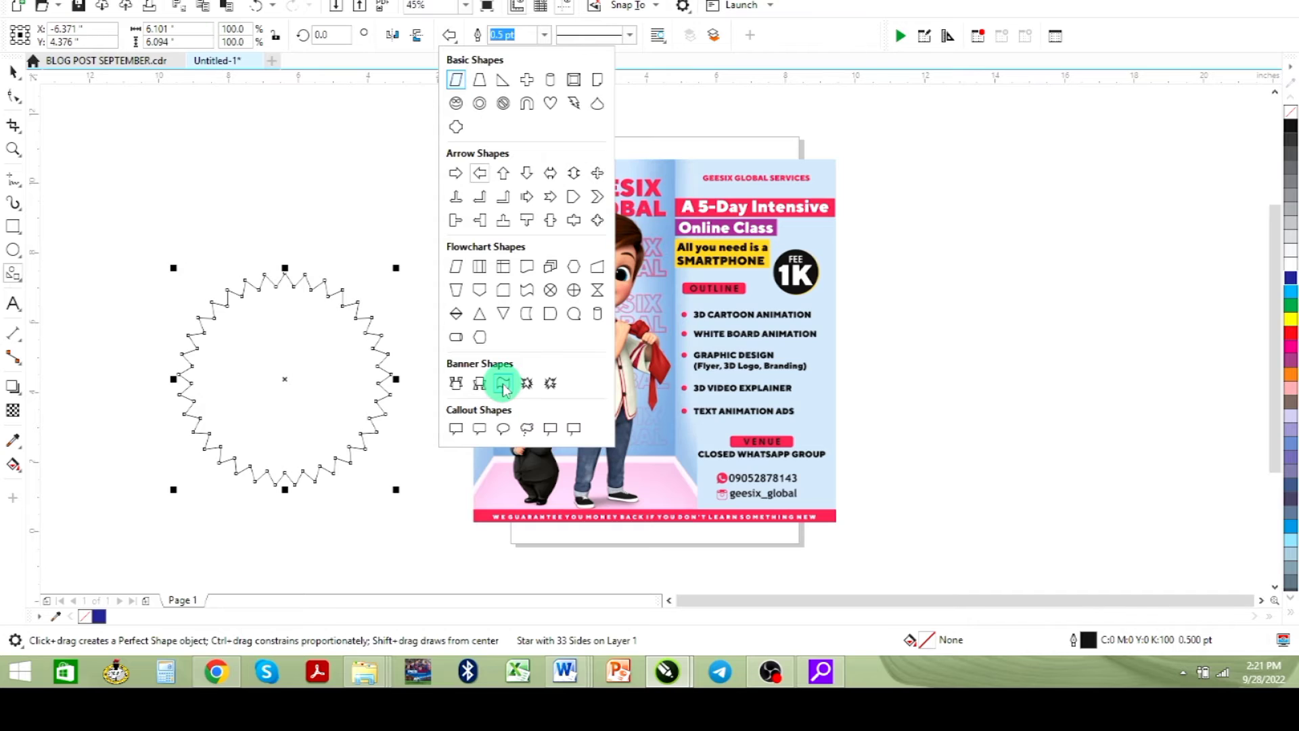
click(15, 308)
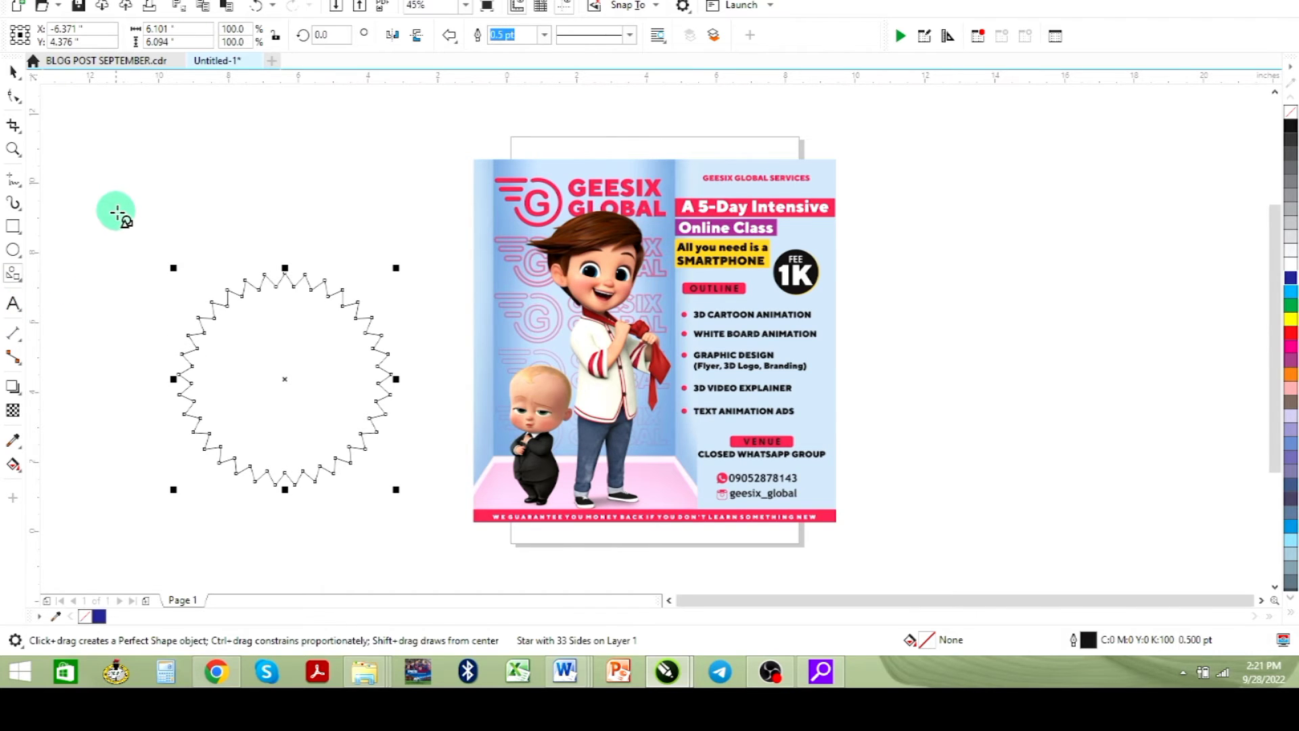
click(14, 71)
Add the artistic text "This is a Design tutorial" above the star
click(14, 302)
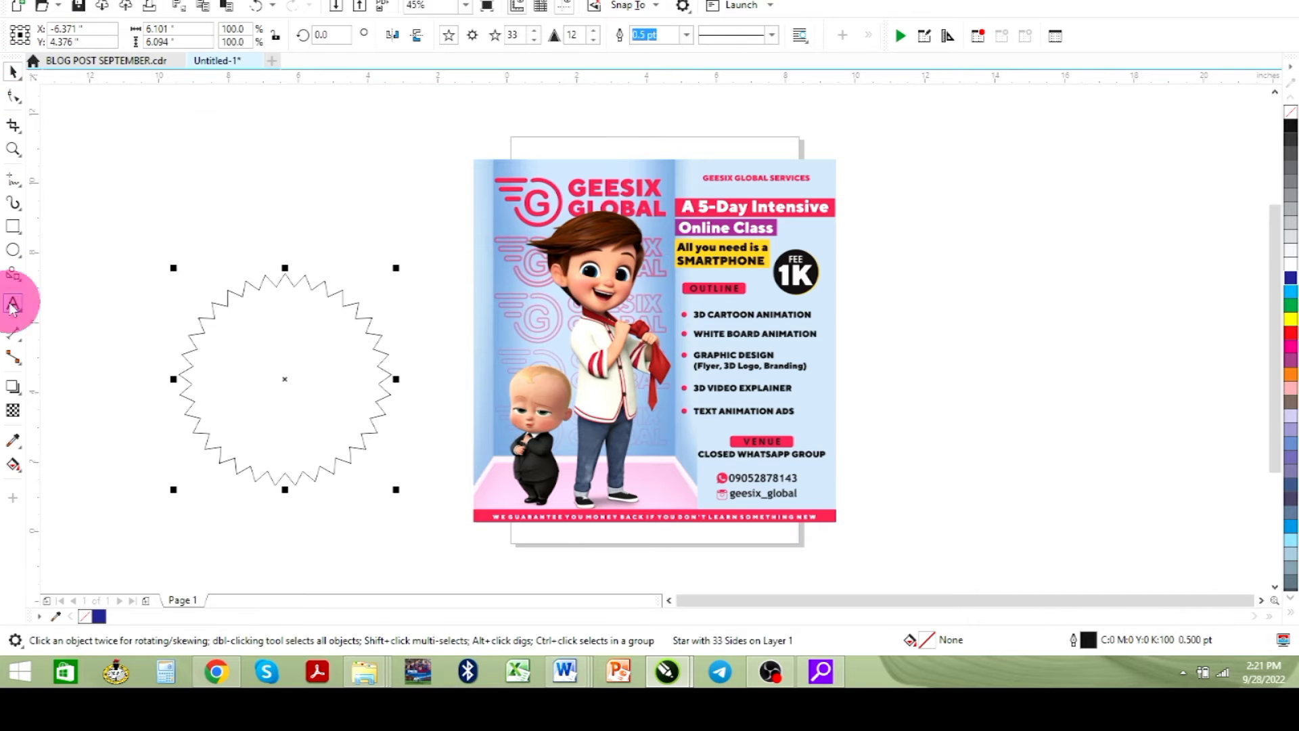
click(101, 209)
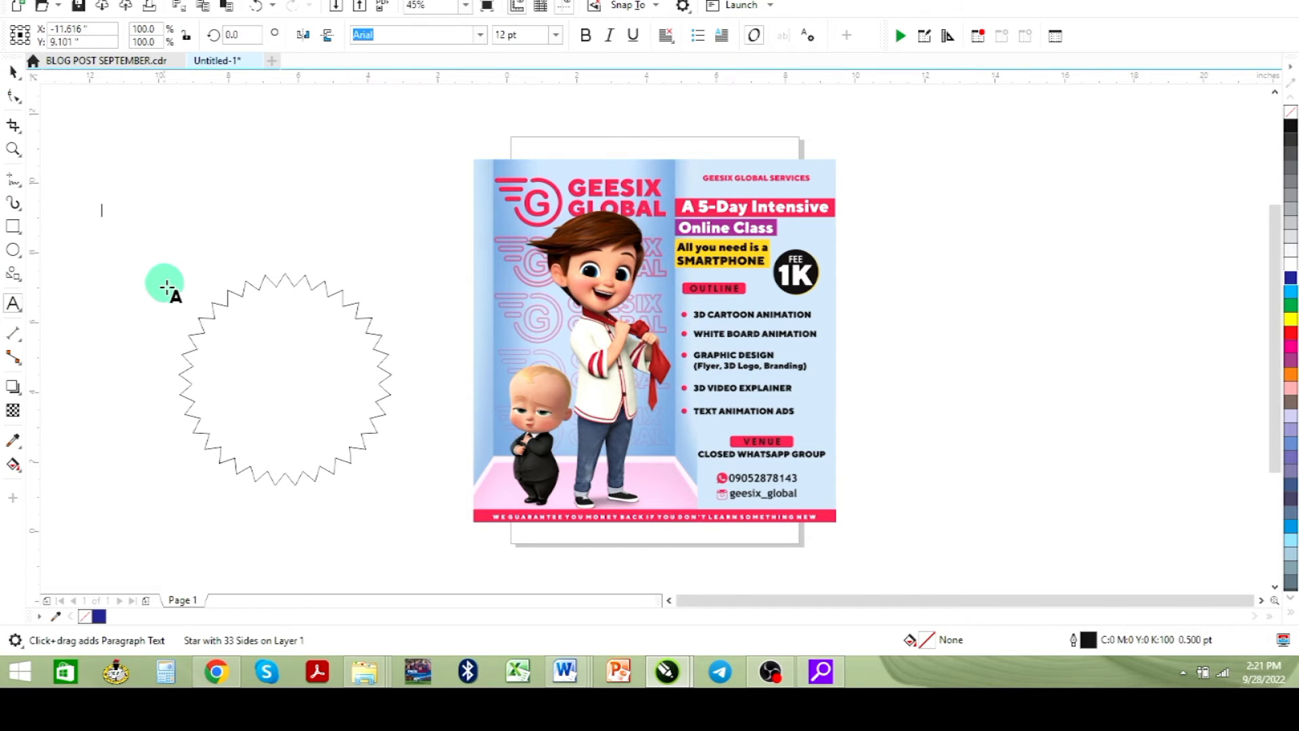
text(This is a Design tutorial)
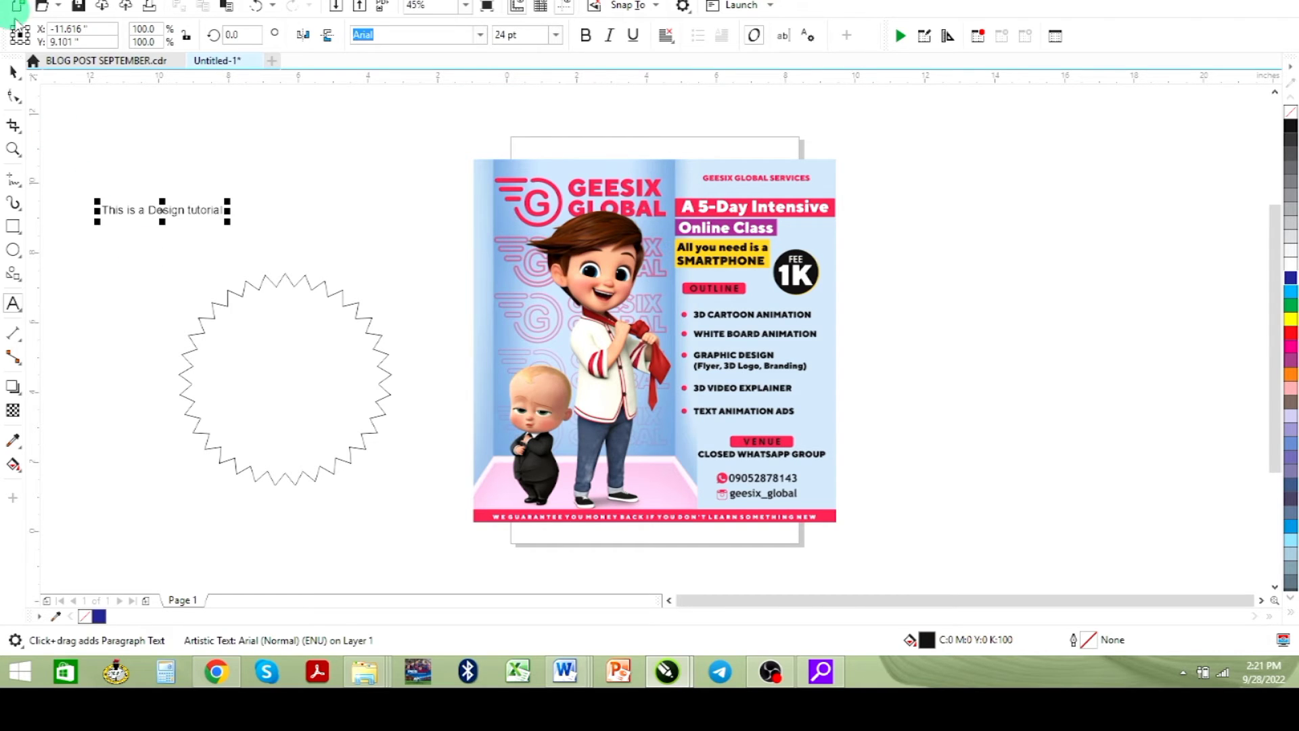
Scale the text up proportionally to a font size of about 41.66 pt
click(14, 71)
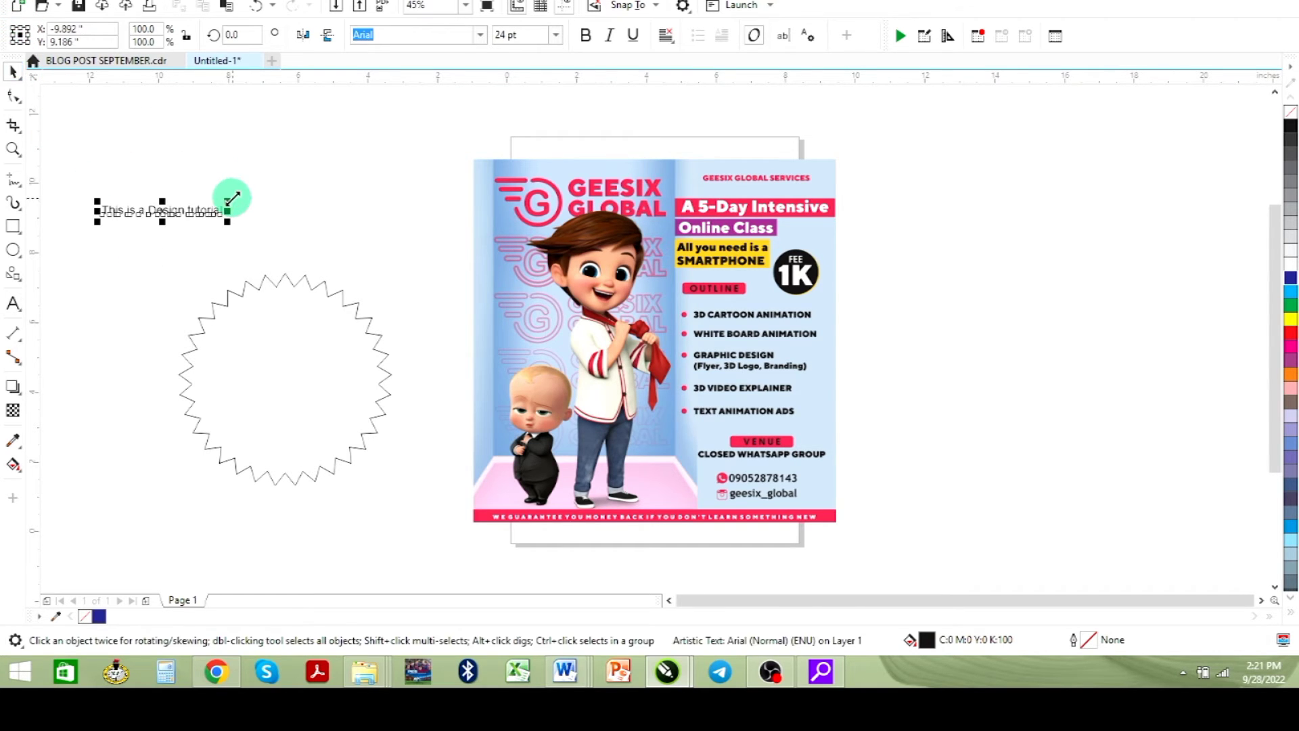
click(292, 161)
key(ctrl+z)
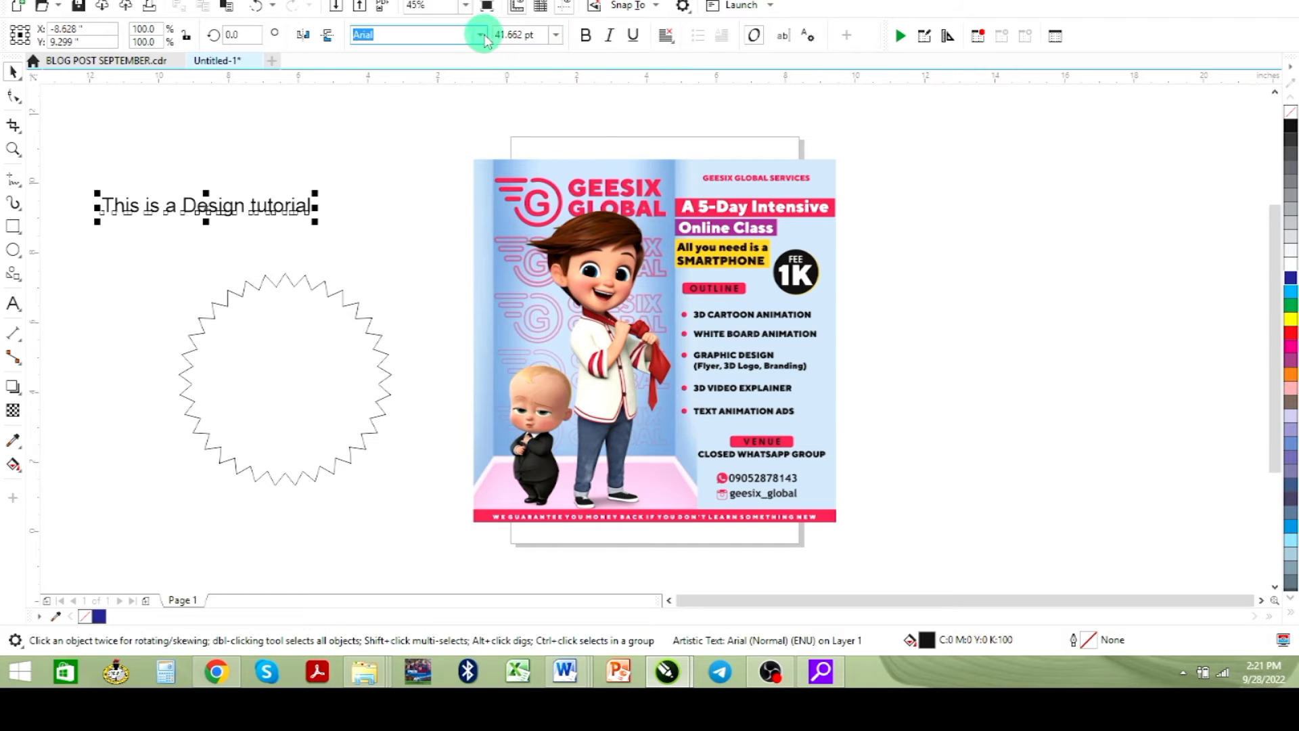
Change the text's font to Caslon No224 ITC T Black and deselect it
click(482, 36)
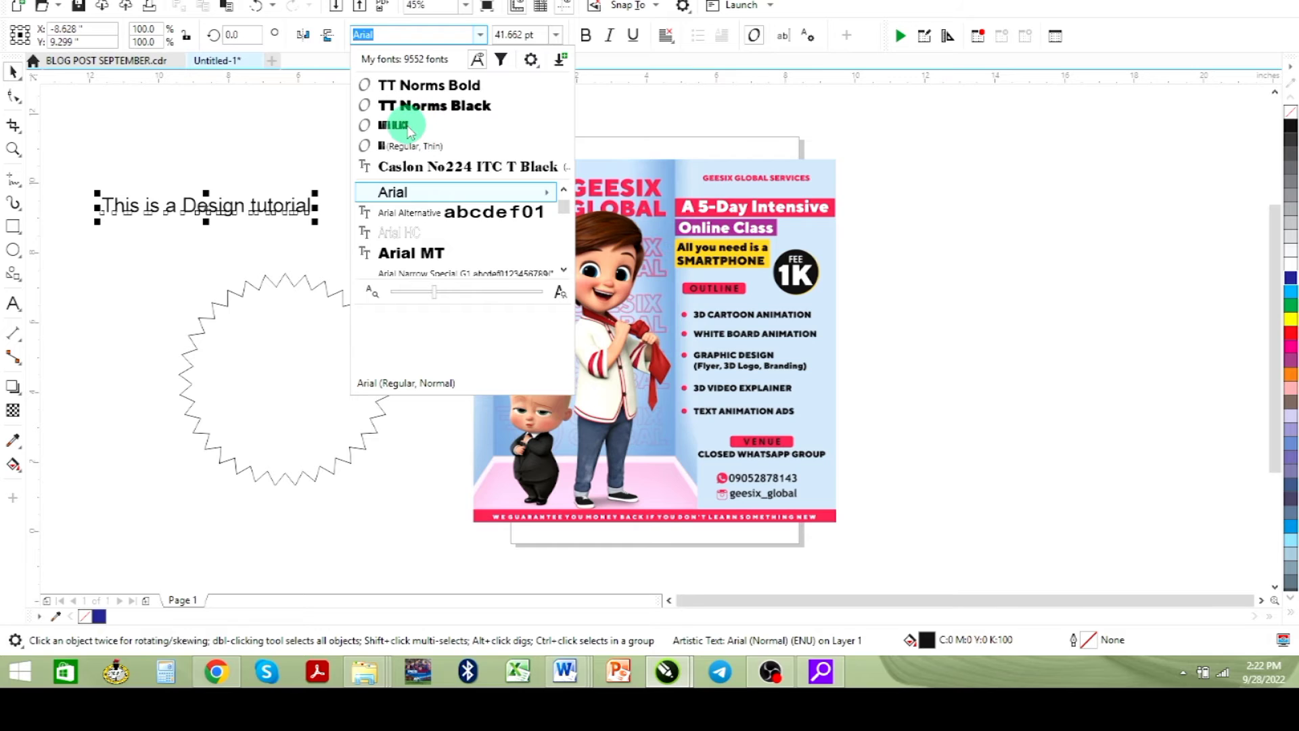
click(426, 169)
click(315, 240)
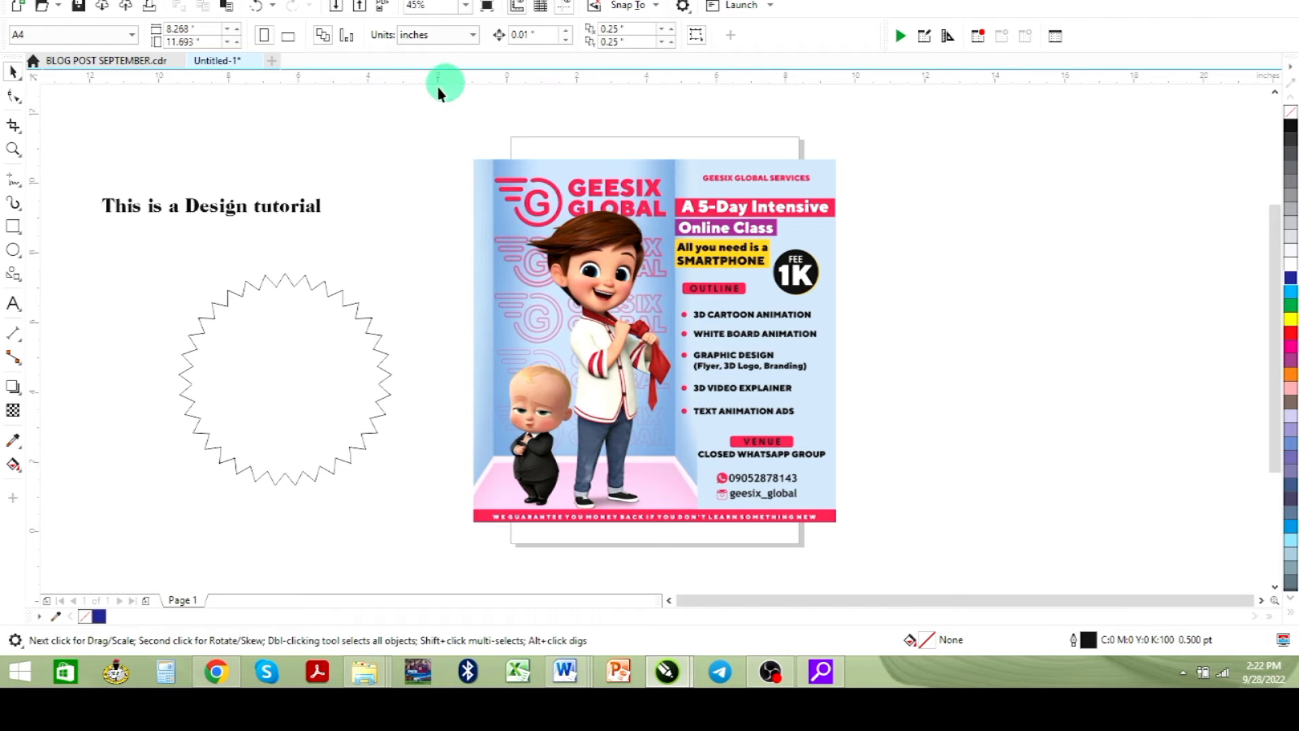
Resize the "This is a Design tutorial" text to about 65.18 pt, keeping it clear of the flyer
click(312, 207)
click(517, 35)
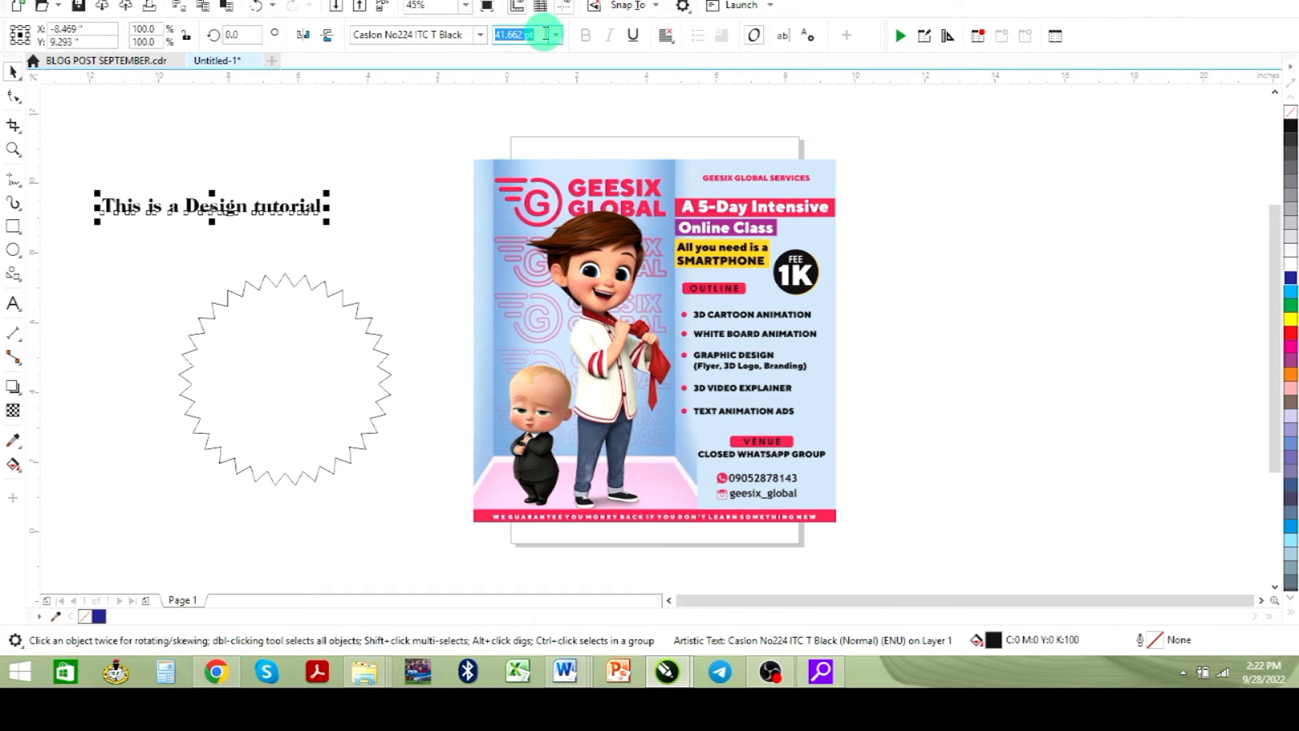
click(555, 37)
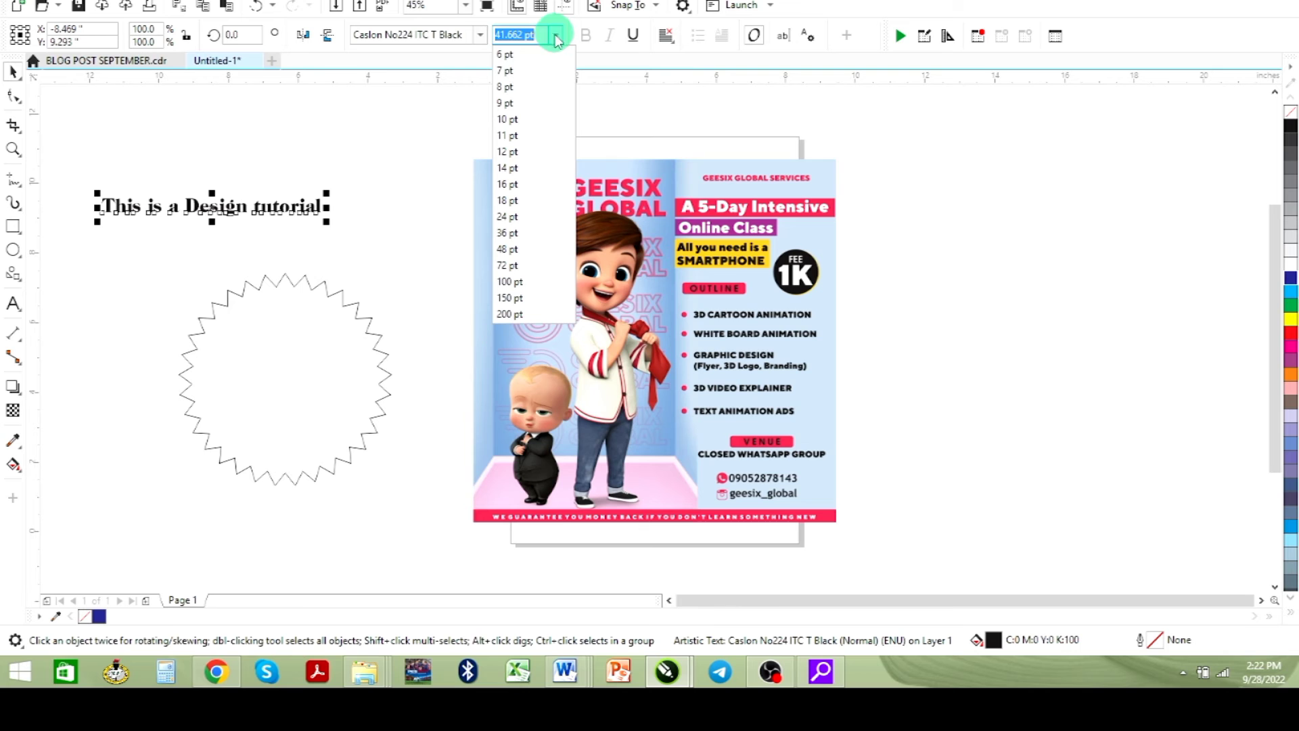
click(523, 283)
drag(638, 174, 426, 209)
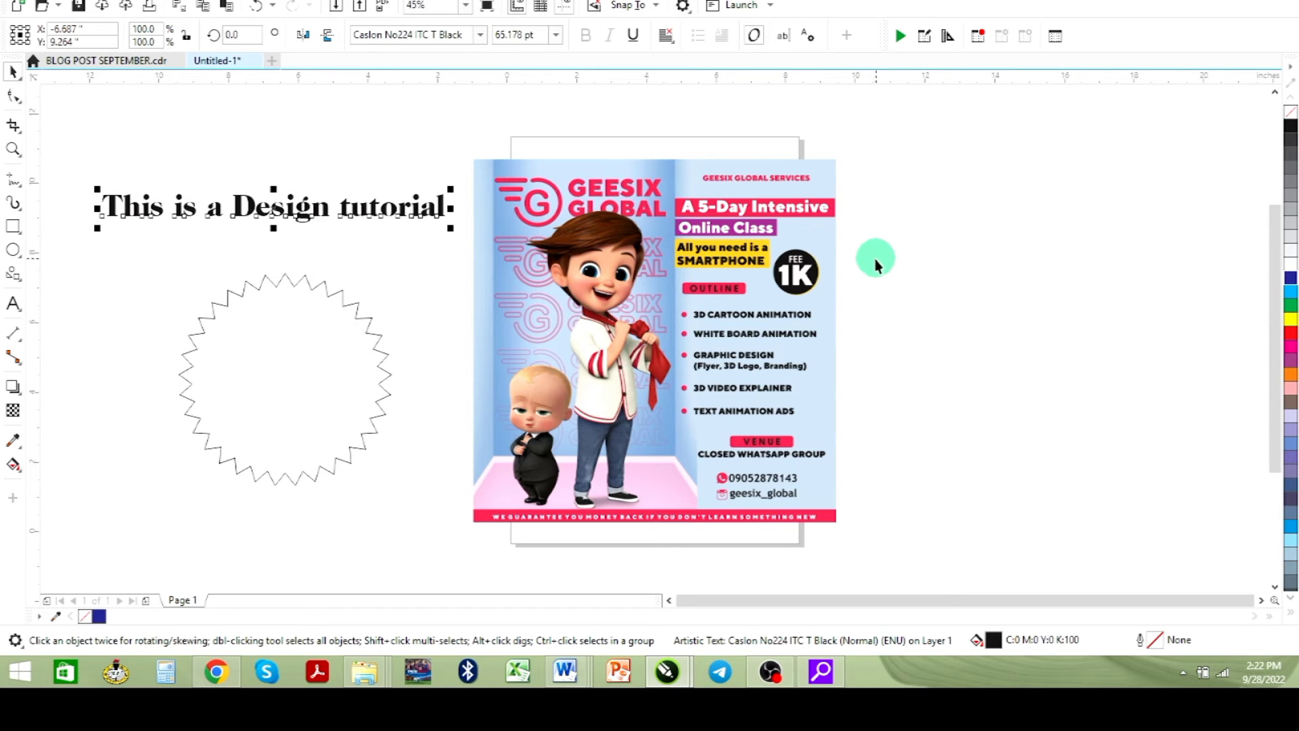
Draw a nearly horizontal dimension line about 8.72 in long in the empty area beside the flyer and examine its label
click(13, 333)
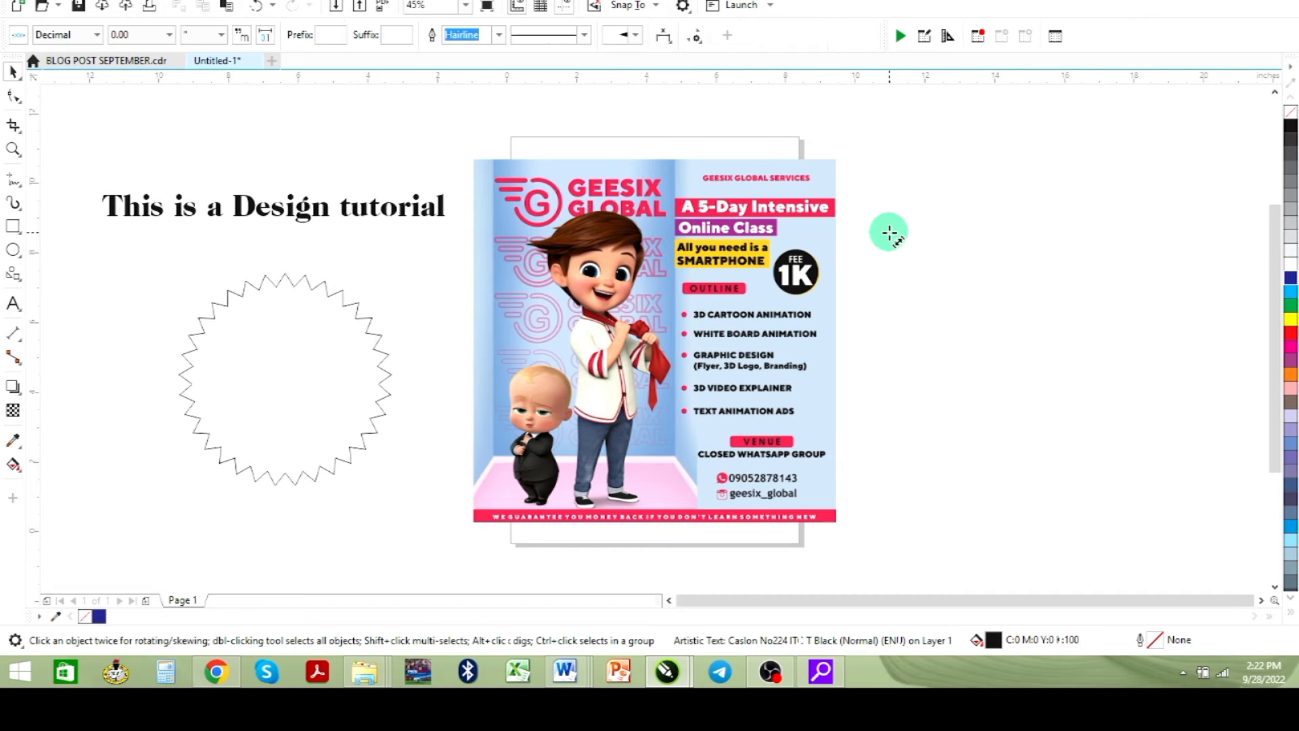
click(889, 233)
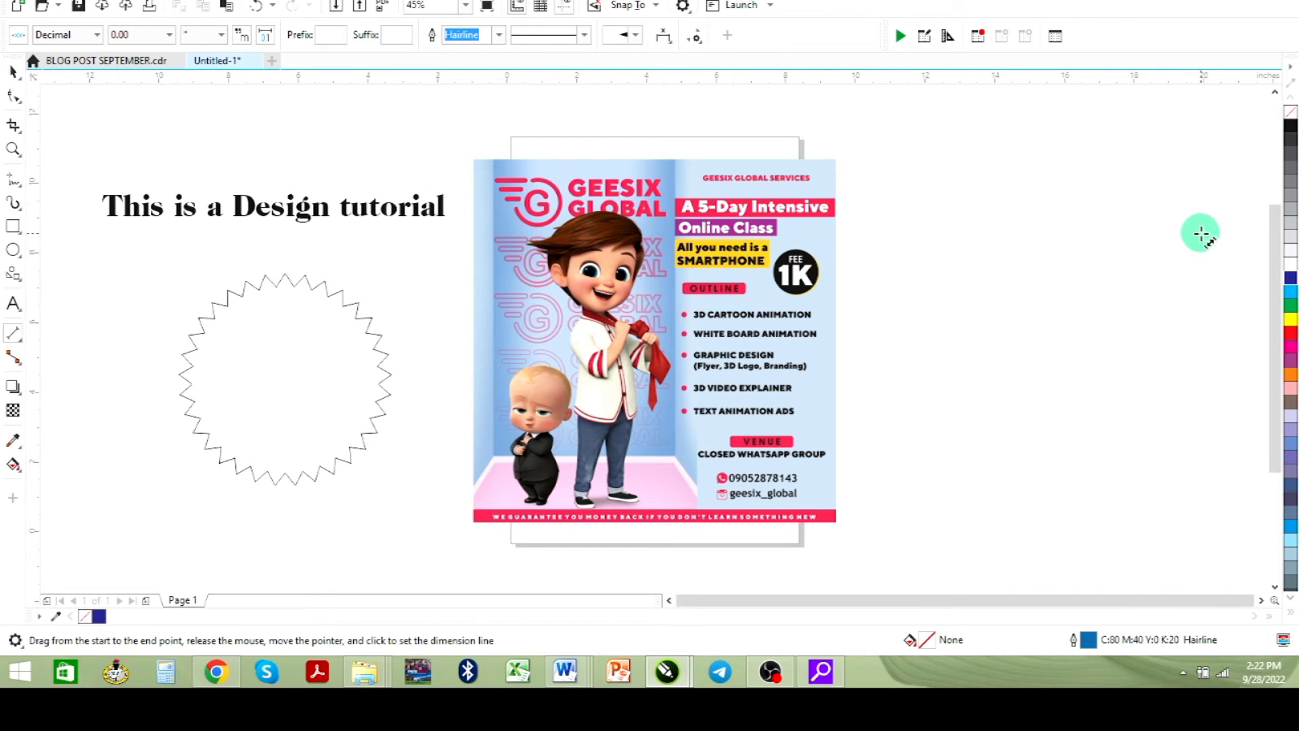
drag(860, 268, 1163, 274)
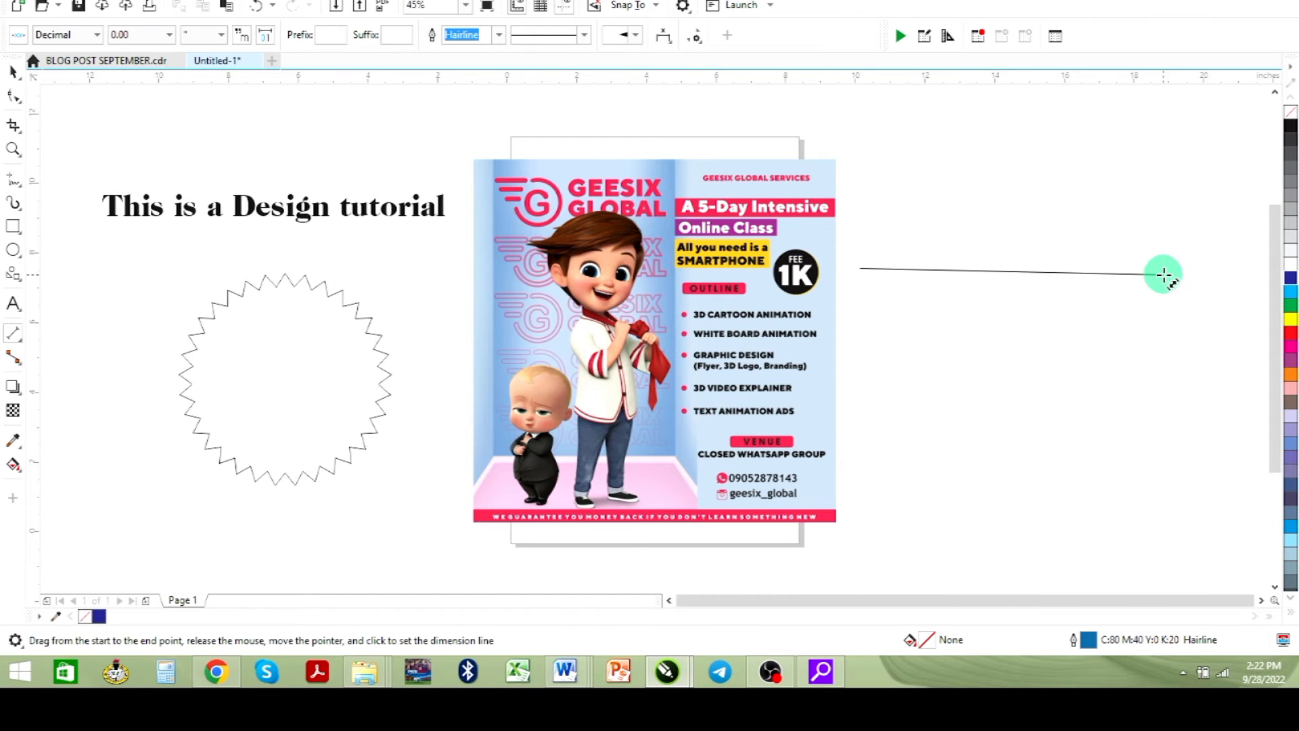
click(1137, 233)
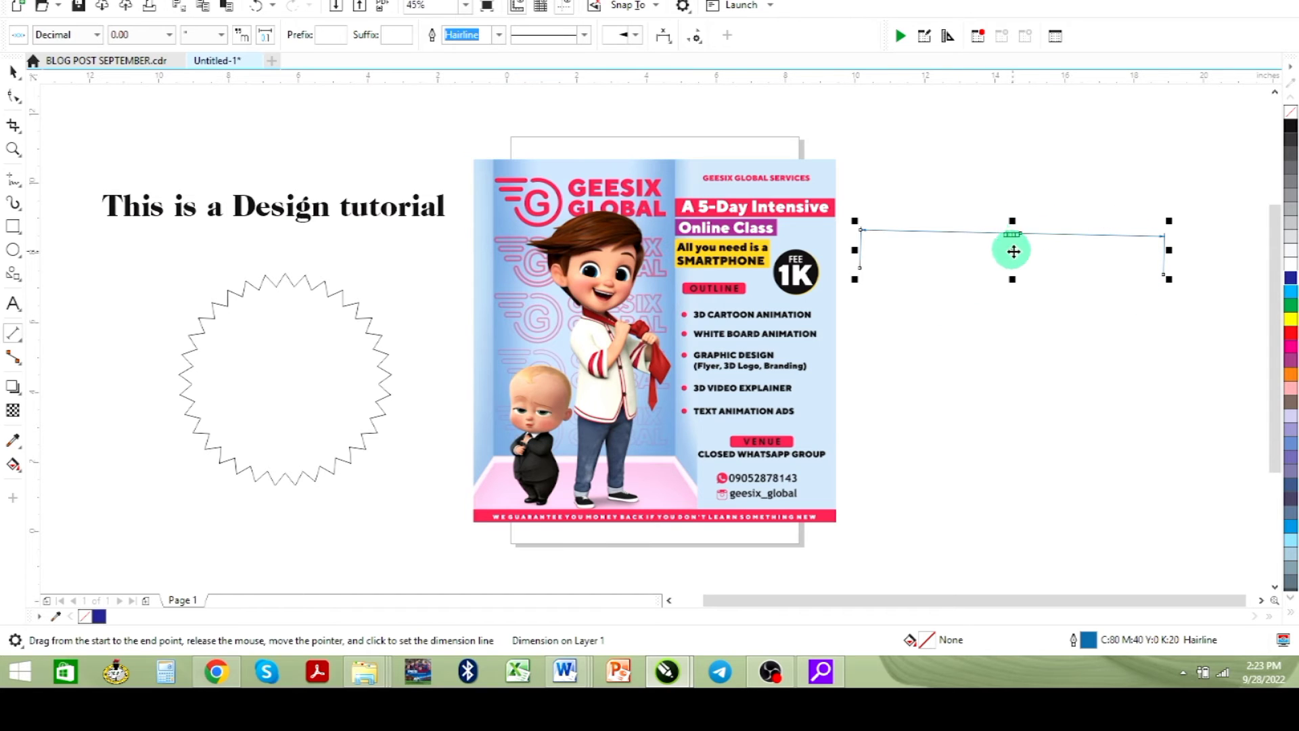
scroll(1012, 249, up, 3)
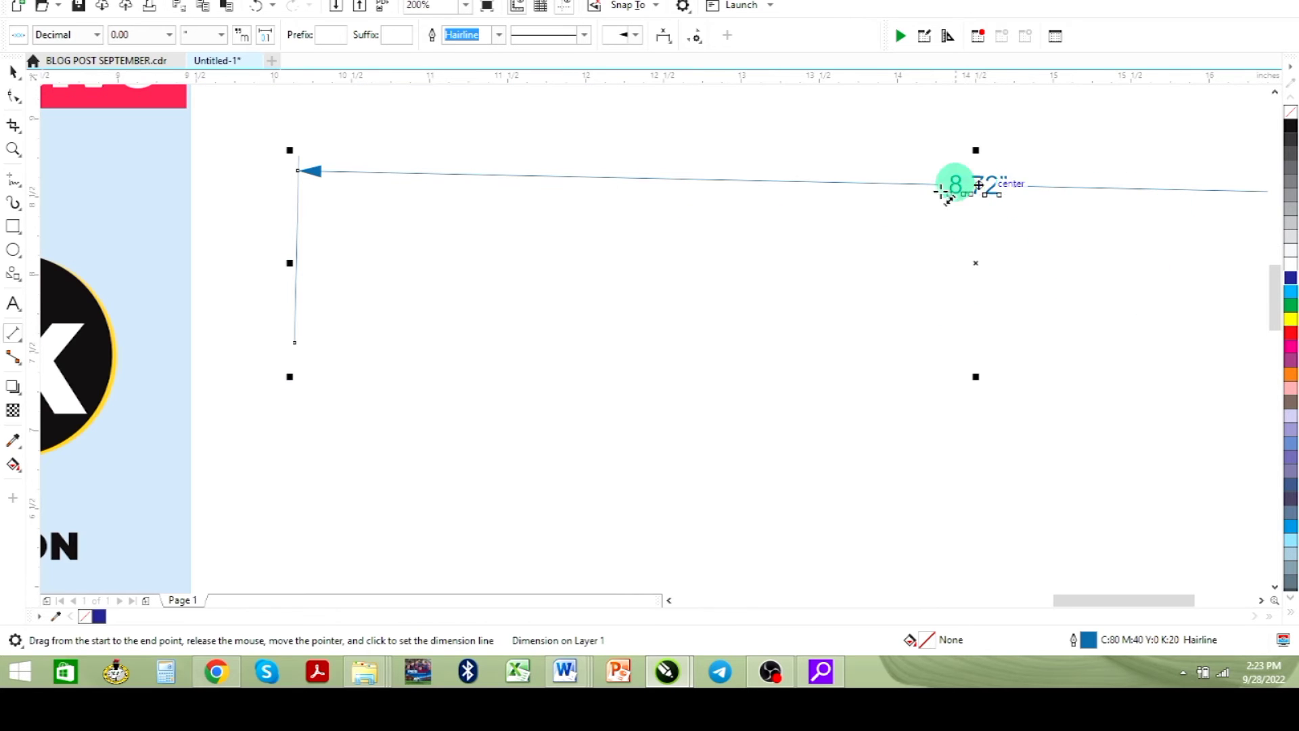
scroll(990, 203, up, 1)
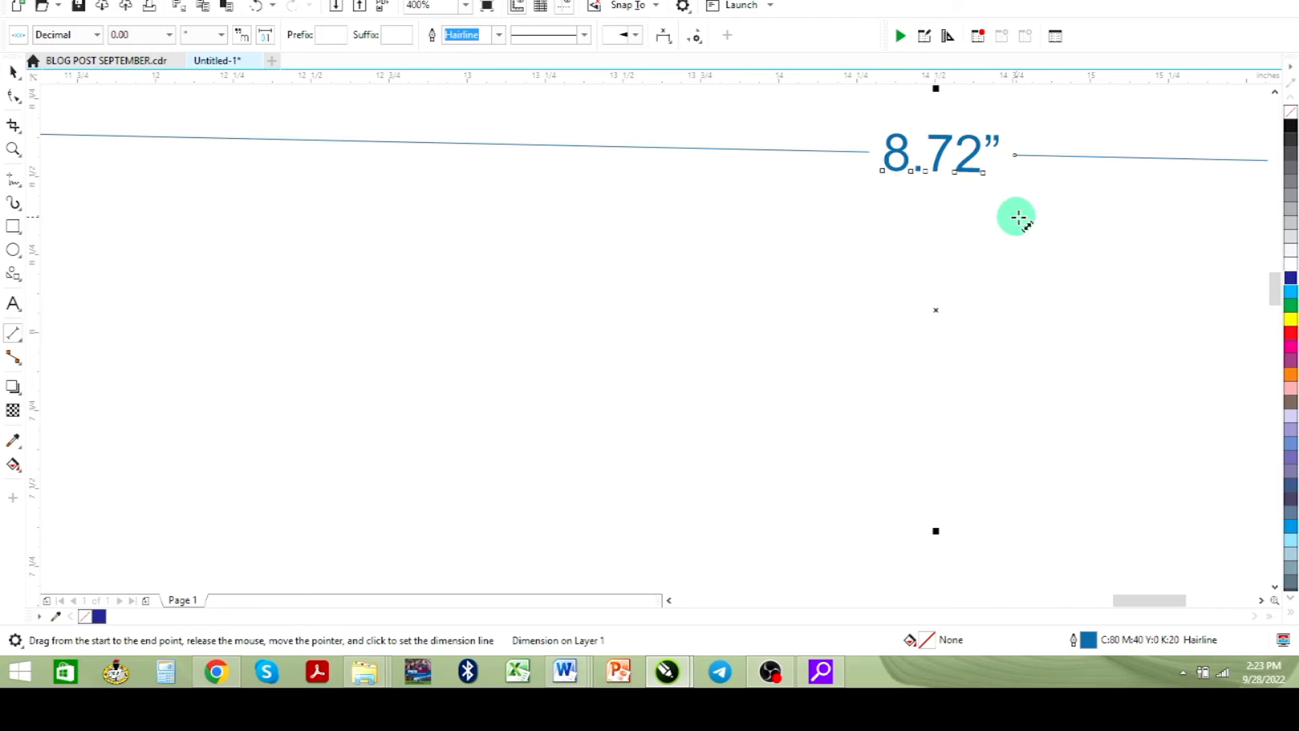
scroll(852, 241, down, 4)
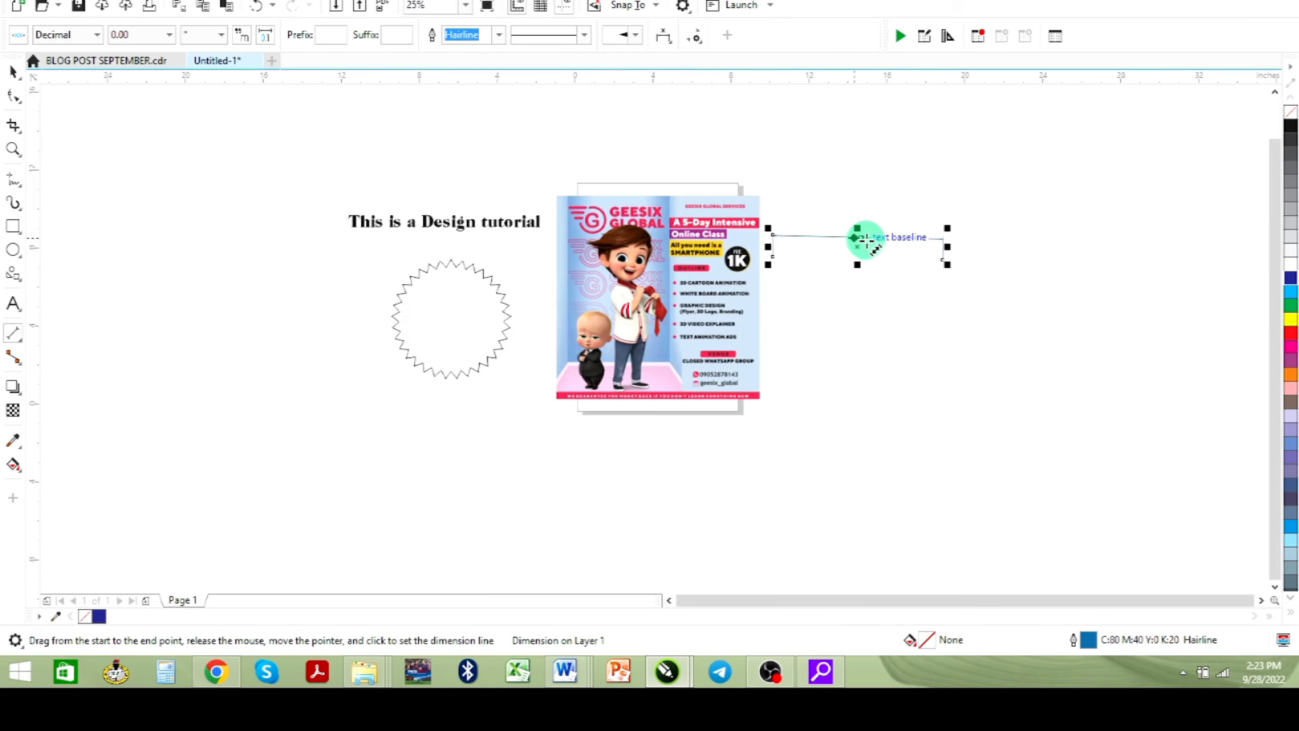
click(12, 72)
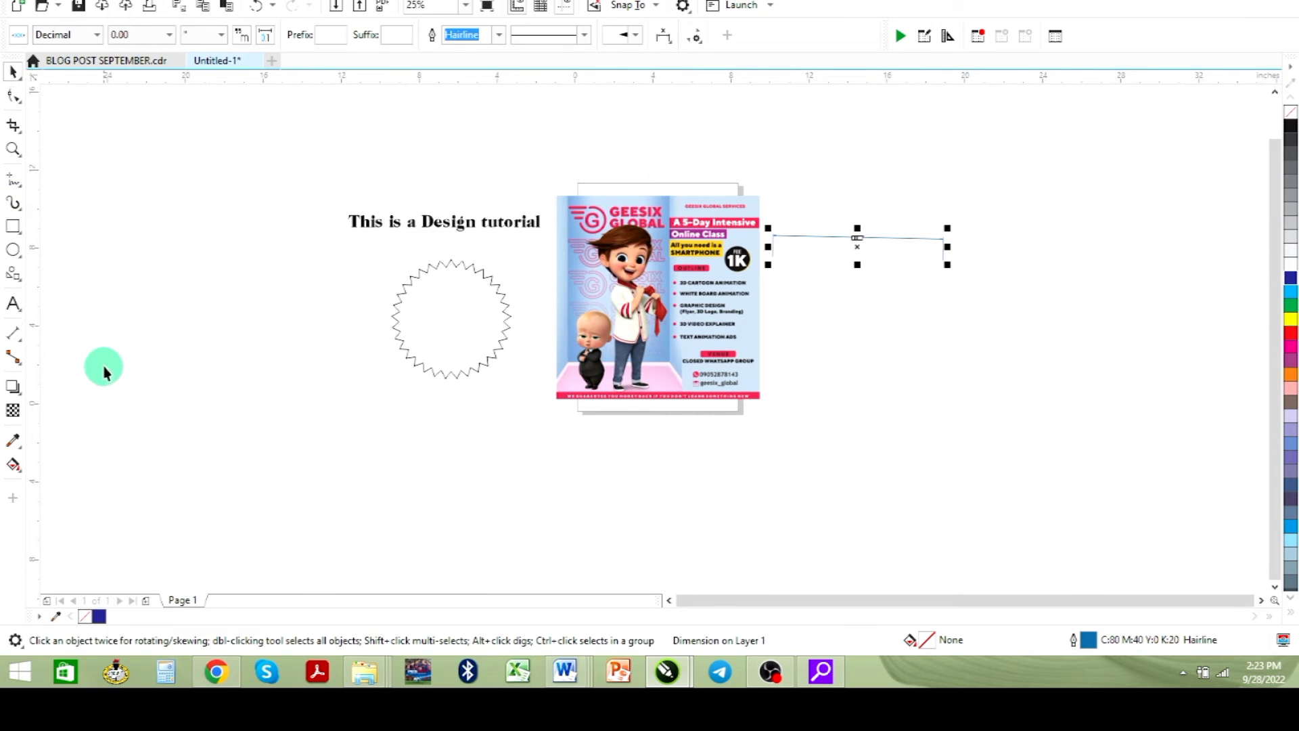
Draw three straight connector lines, two sharing an endpoint in the empty area beside the flyer and one sloping beneath the flyer
click(14, 360)
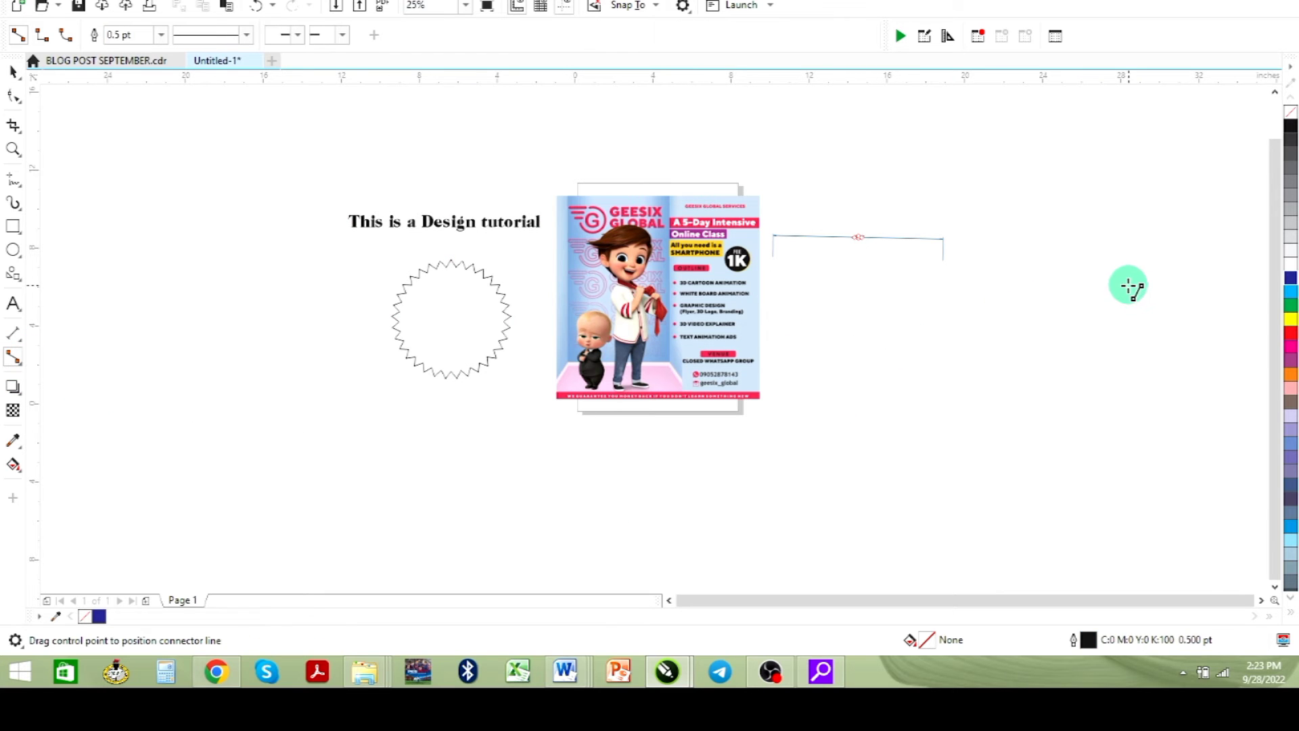
drag(1045, 338, 767, 452)
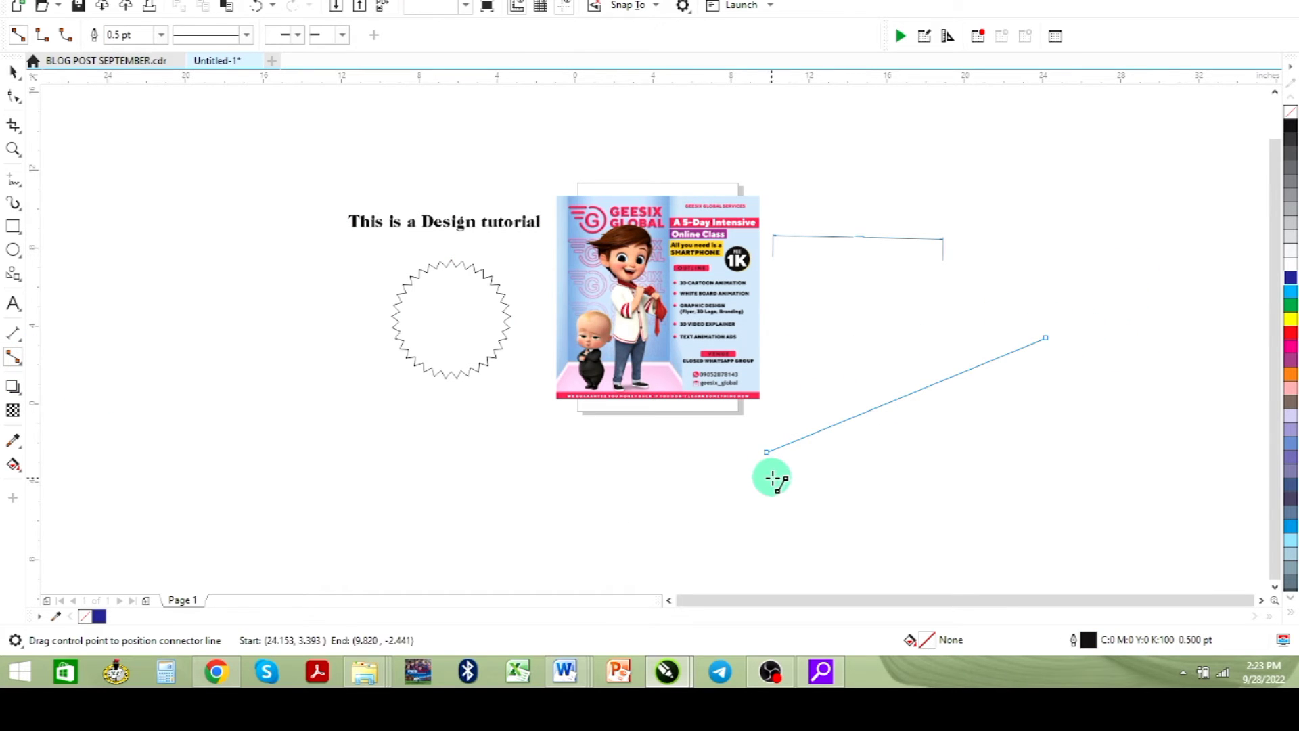
drag(844, 535, 1044, 341)
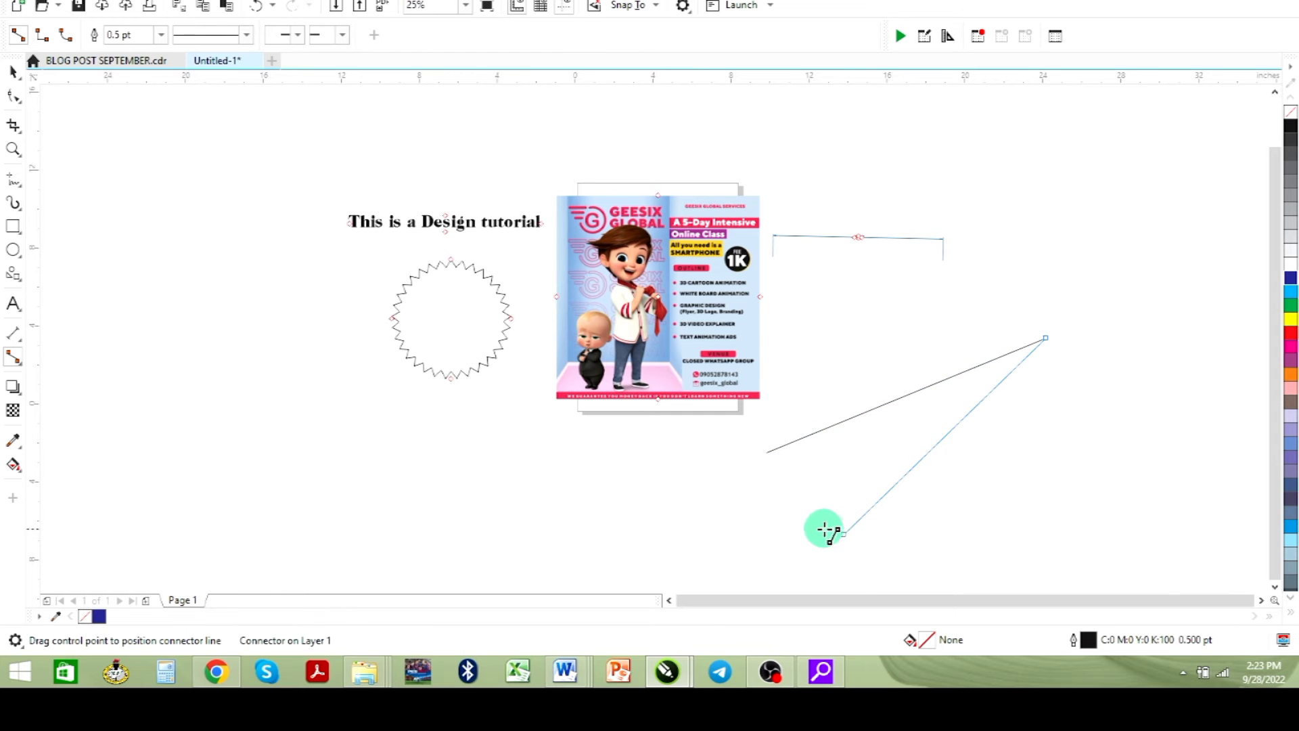
drag(825, 530, 416, 395)
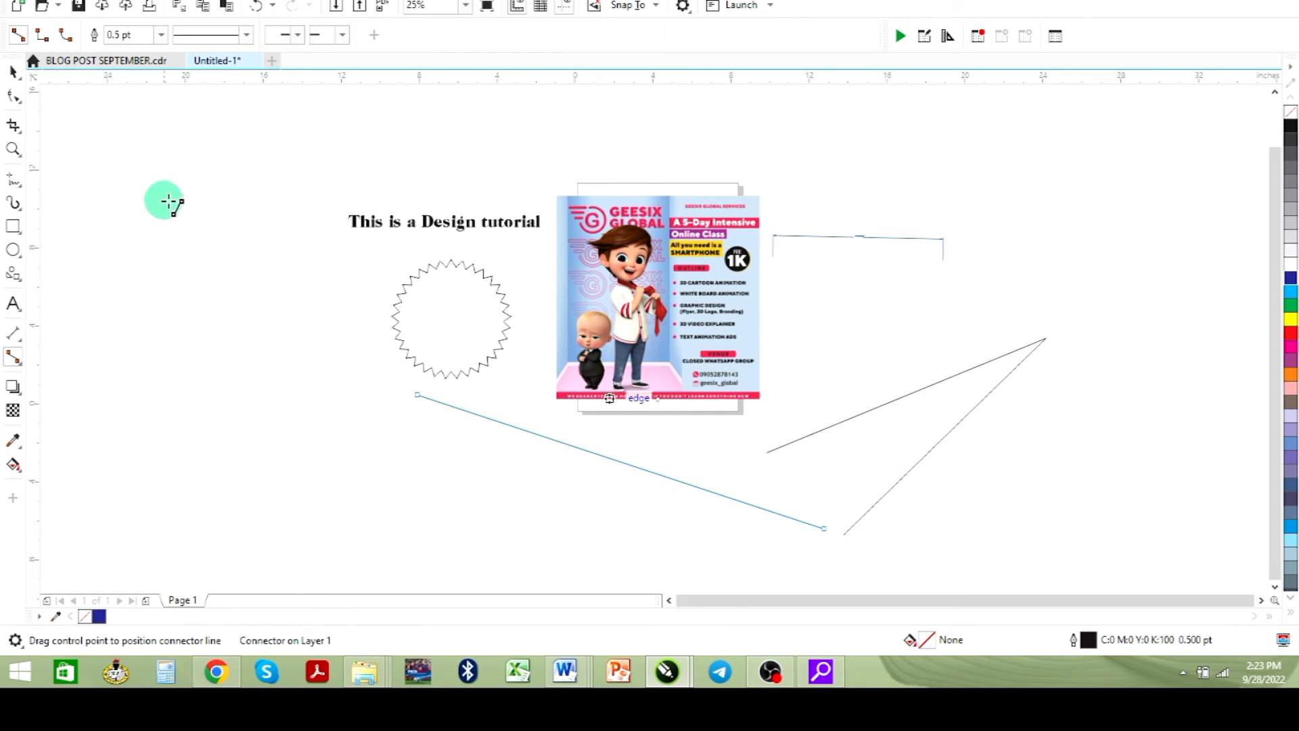
Move the 33-point star into the empty area farther away from the flyer and remove its outline
click(12, 71)
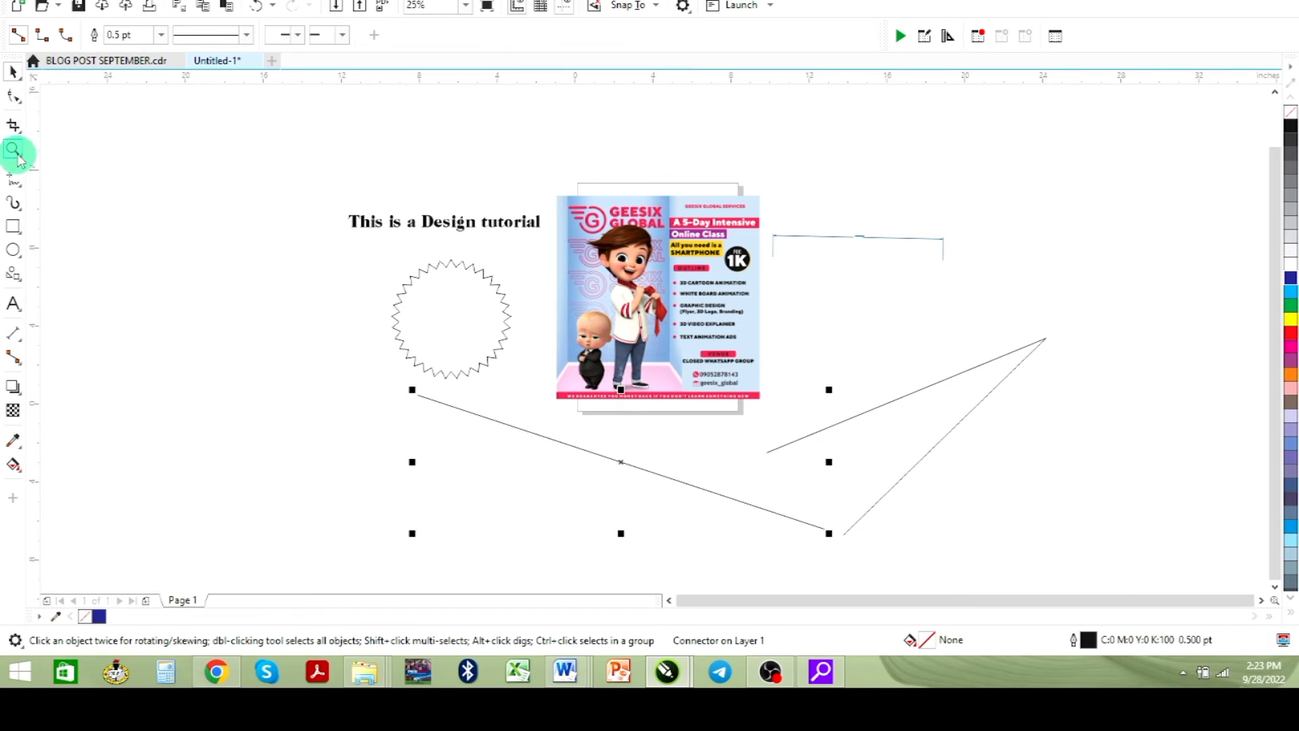
click(11, 73)
click(431, 228)
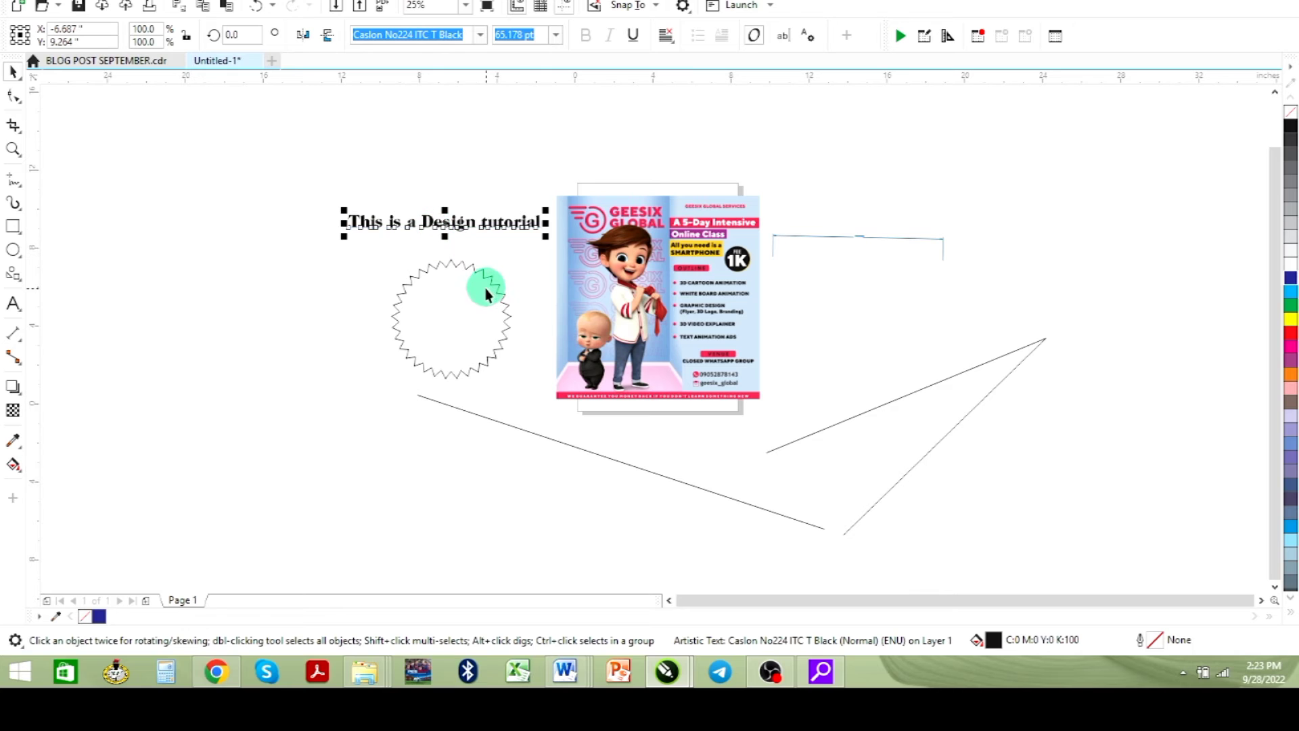
click(458, 296)
drag(458, 295, 216, 310)
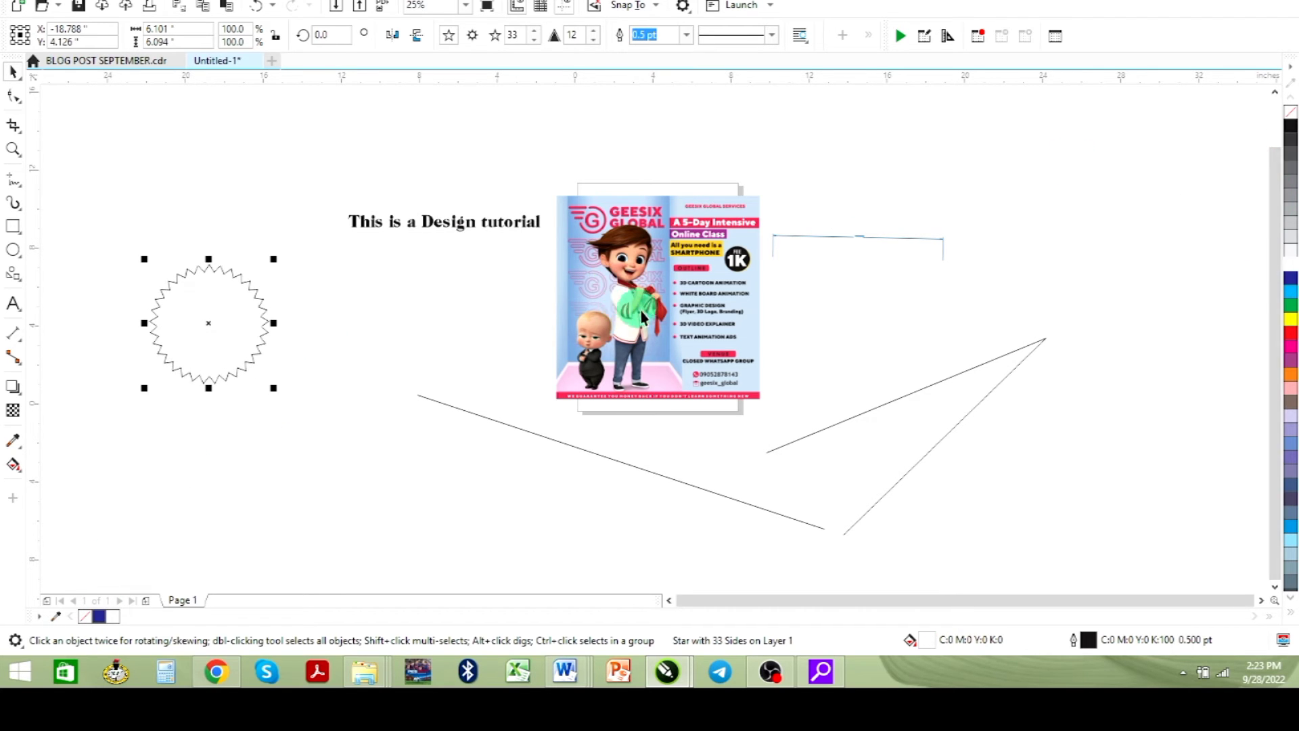
key(shift+F2)
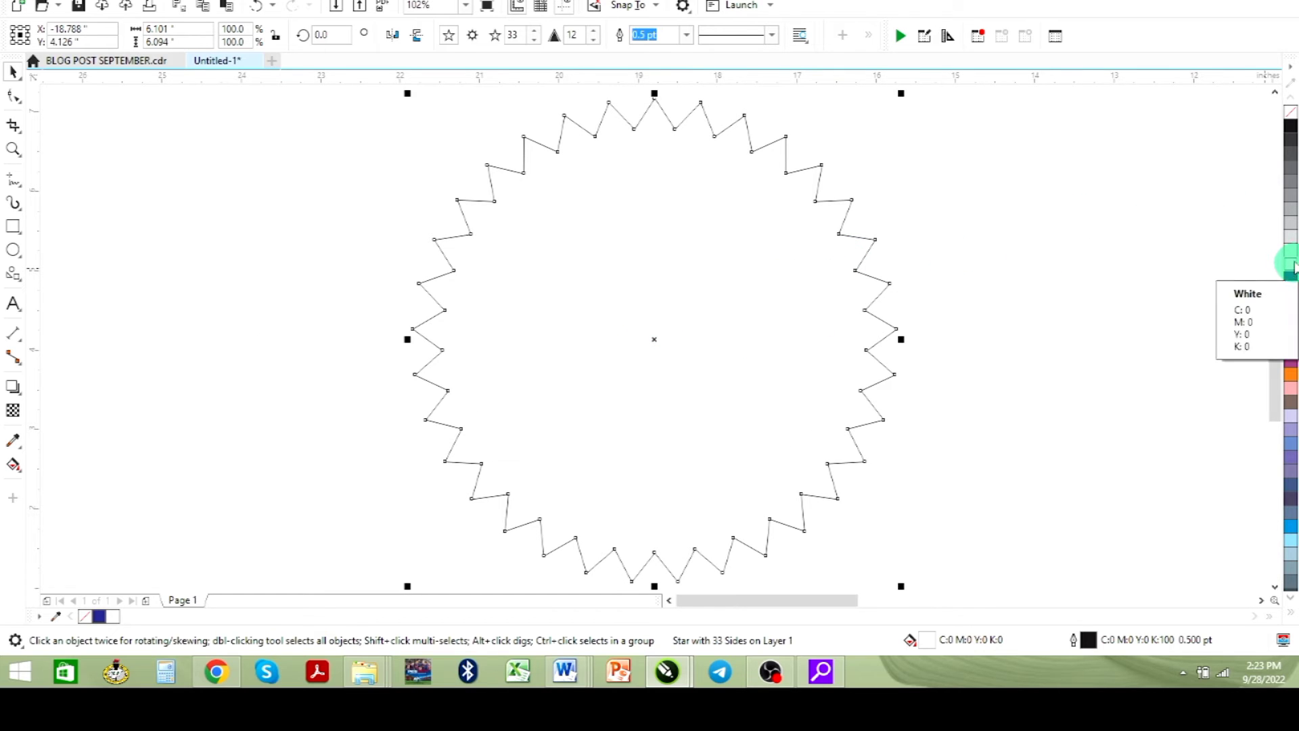
right_click(1291, 113)
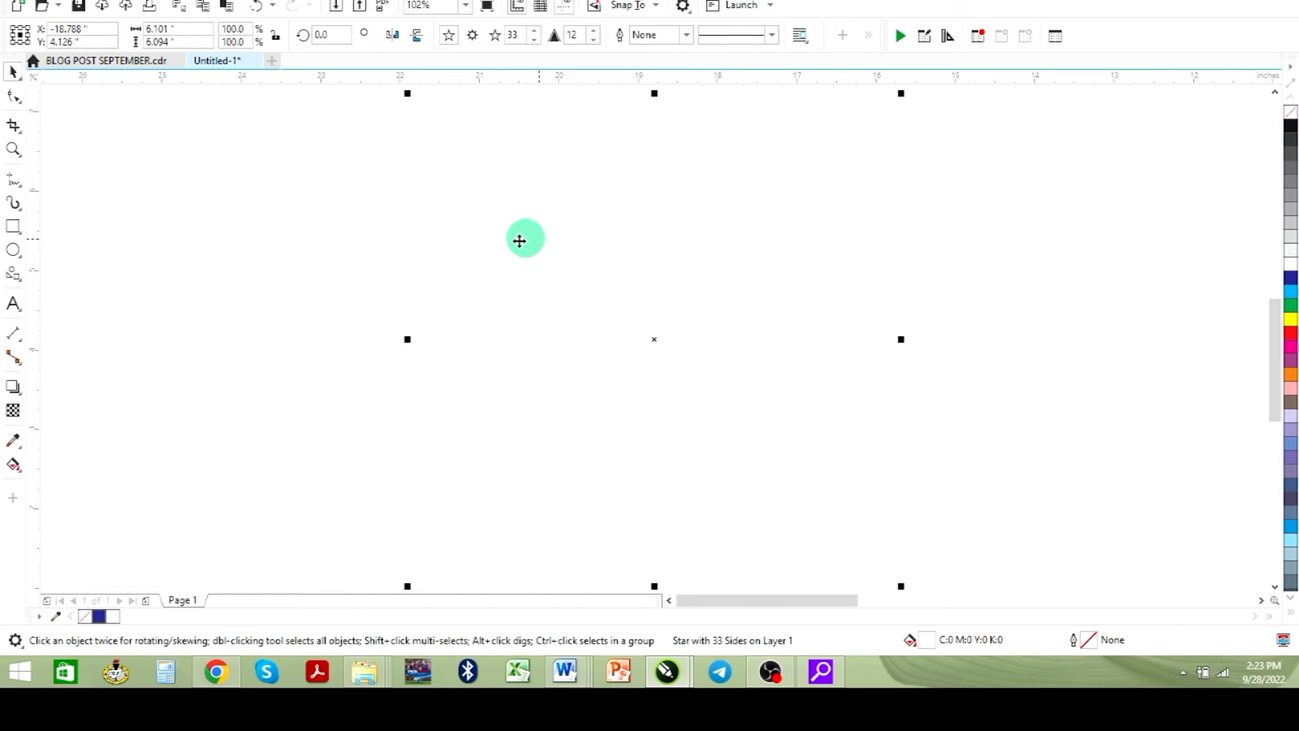
Apply a perspective drop shadow to the star, running from its top point straight down to its lowest point at 270 degrees
click(13, 387)
drag(654, 98, 667, 546)
drag(657, 587, 661, 587)
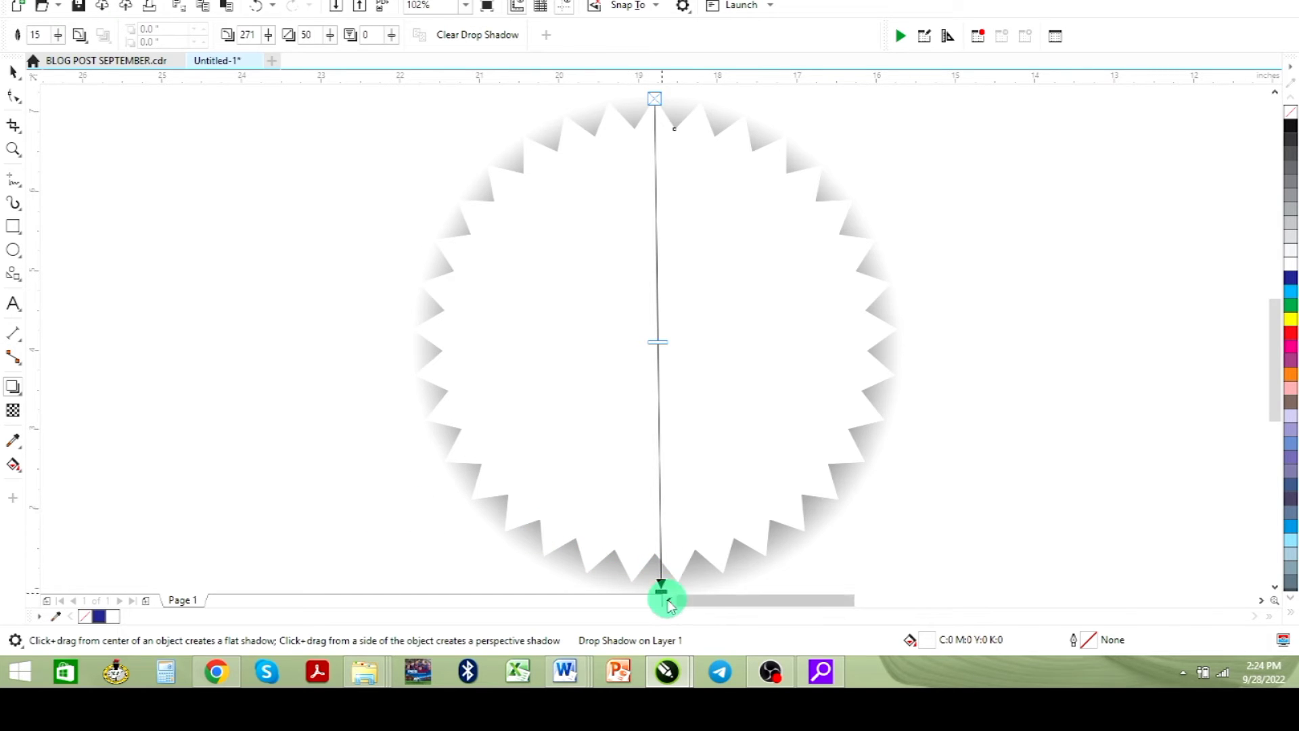
mouse_move(660, 590)
mouse_down()
mouse_move(661, 568)
mouse_move(653, 580)
mouse_up()
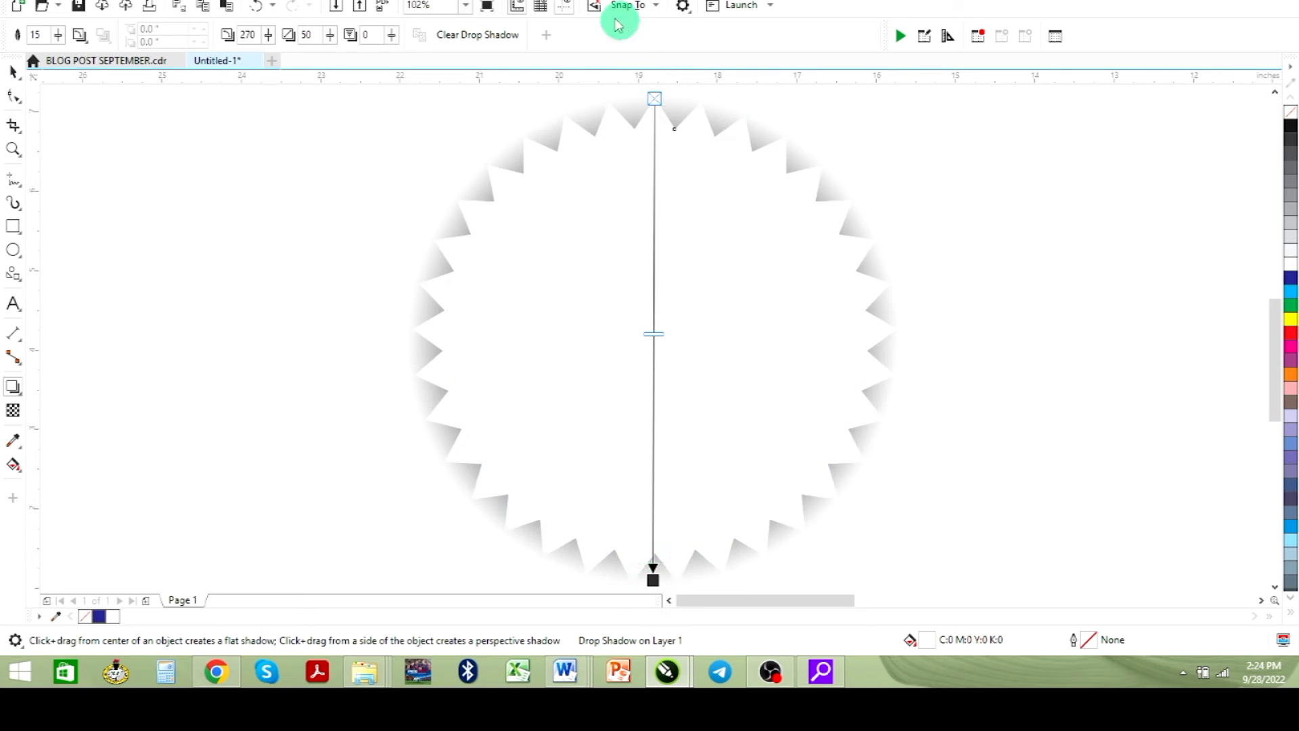
Vary the star's drop shadow direction, trying 272, 48 and 16 degrees before setting it to 184 degrees
click(268, 39)
click(269, 38)
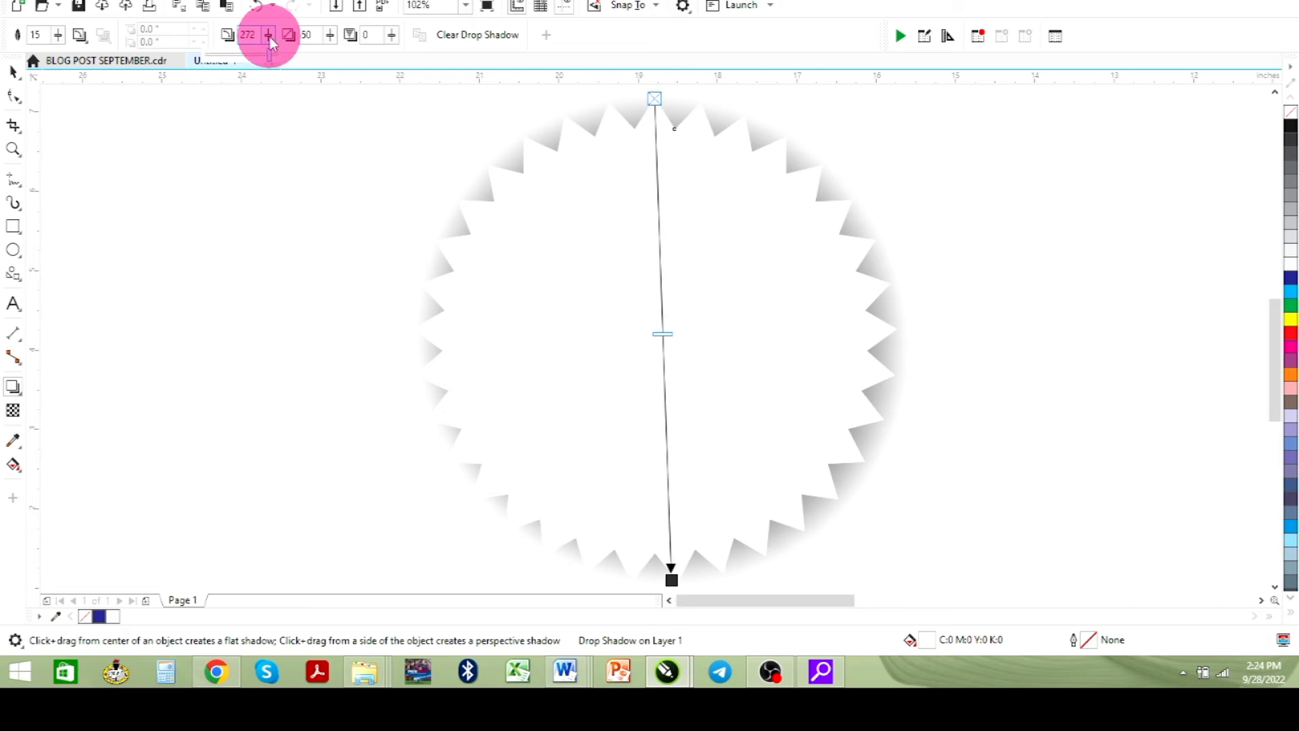
drag(271, 57, 250, 63)
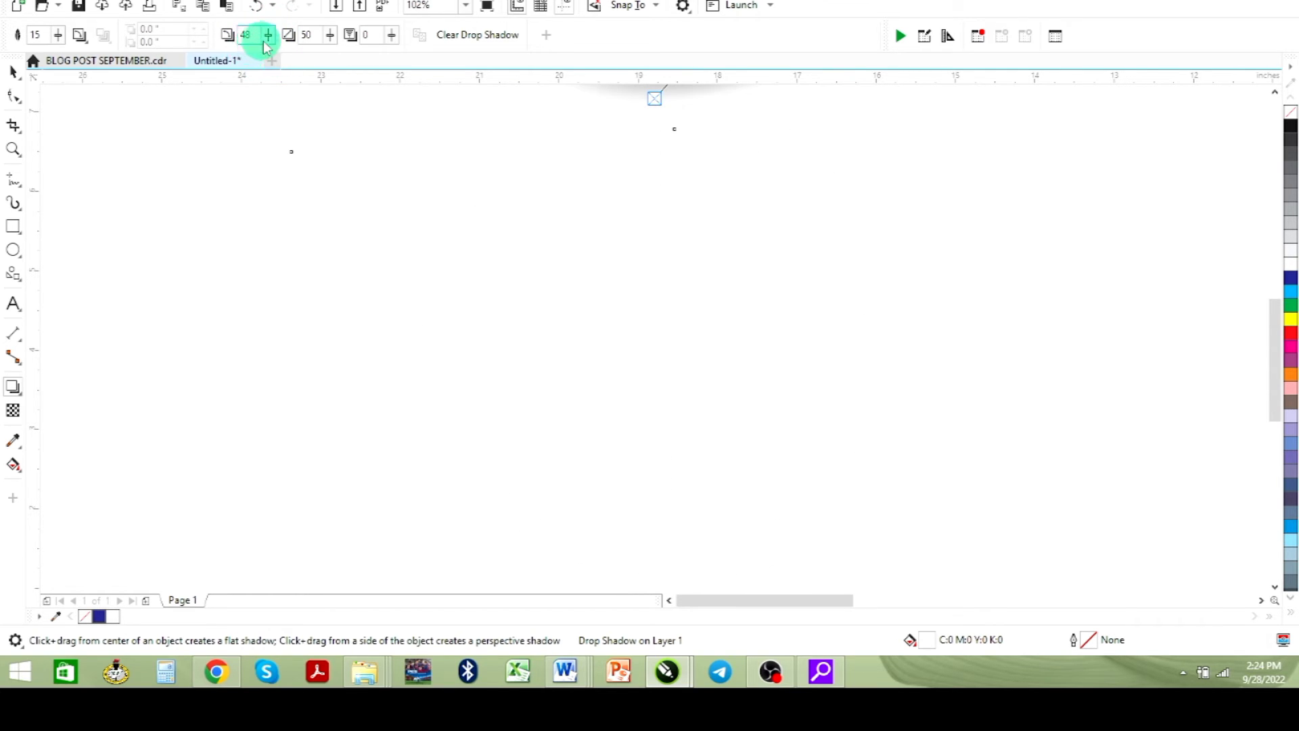
click(267, 35)
drag(269, 55, 271, 58)
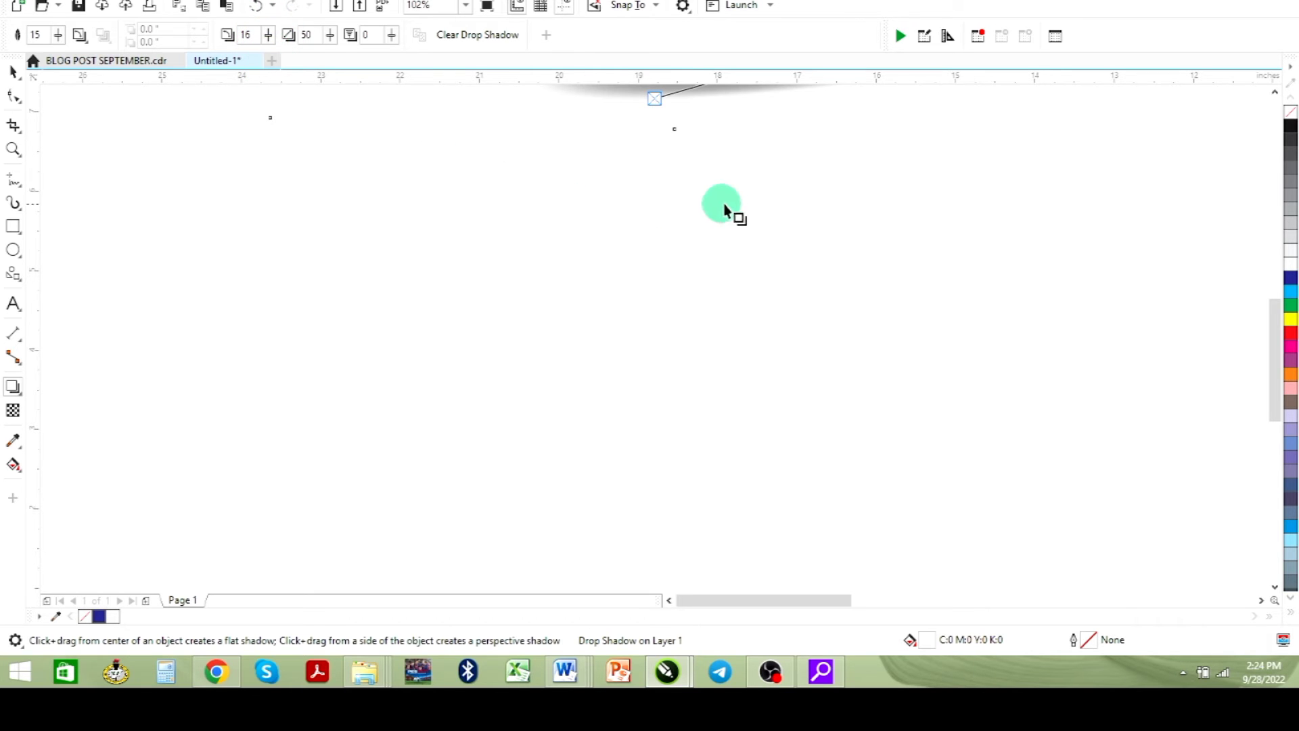
scroll(724, 209, down, 2)
scroll(931, 166, down, 2)
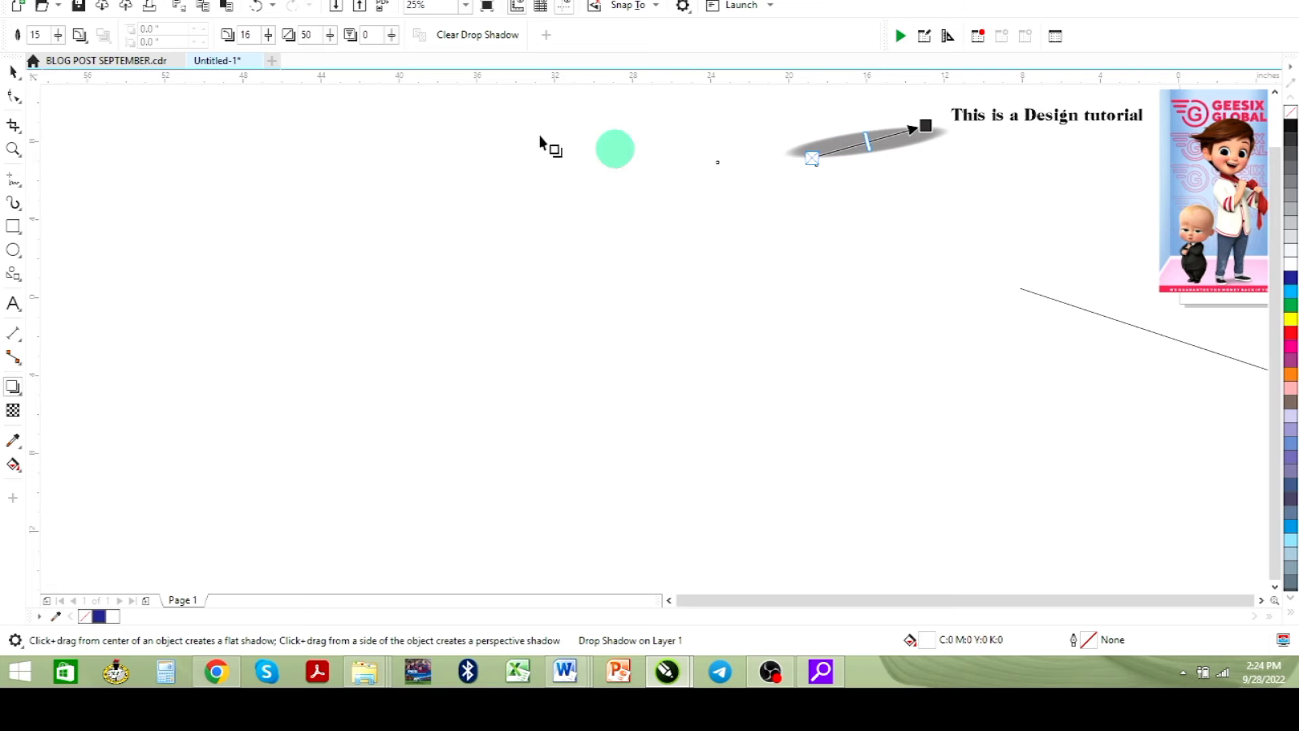
click(269, 38)
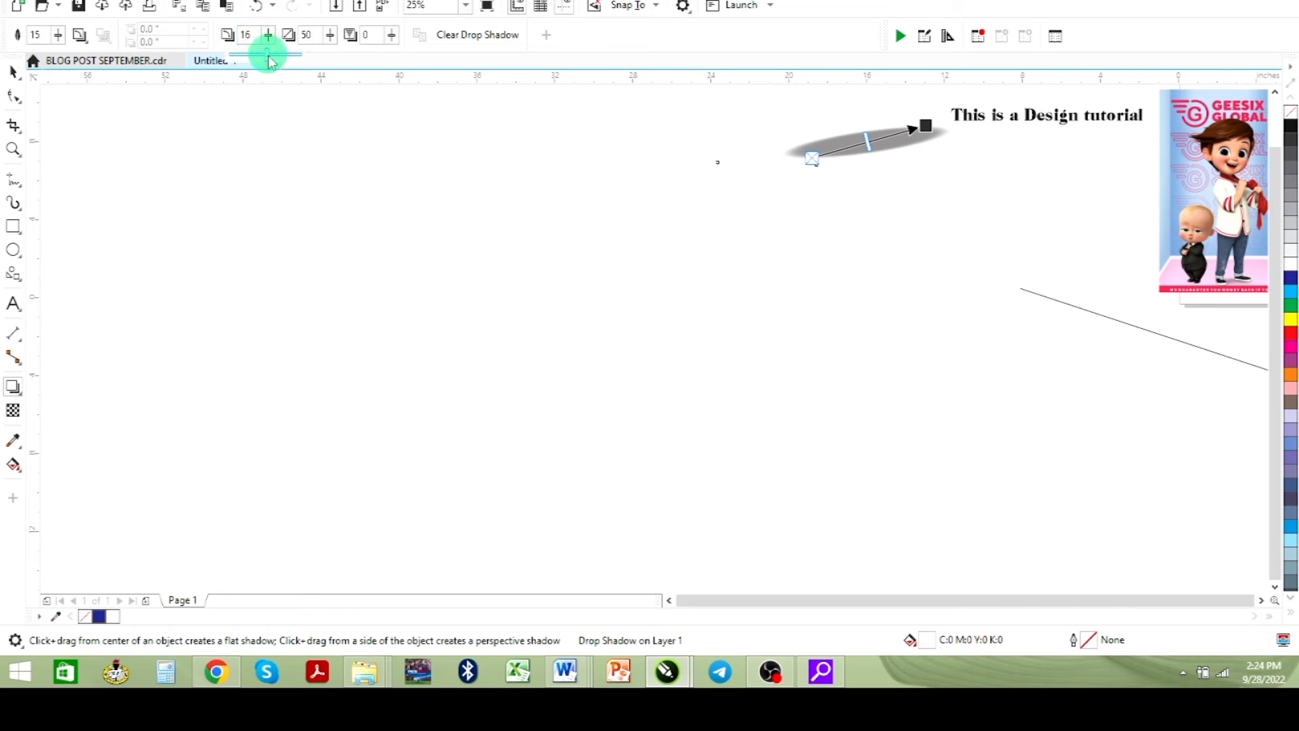
drag(284, 60, 284, 59)
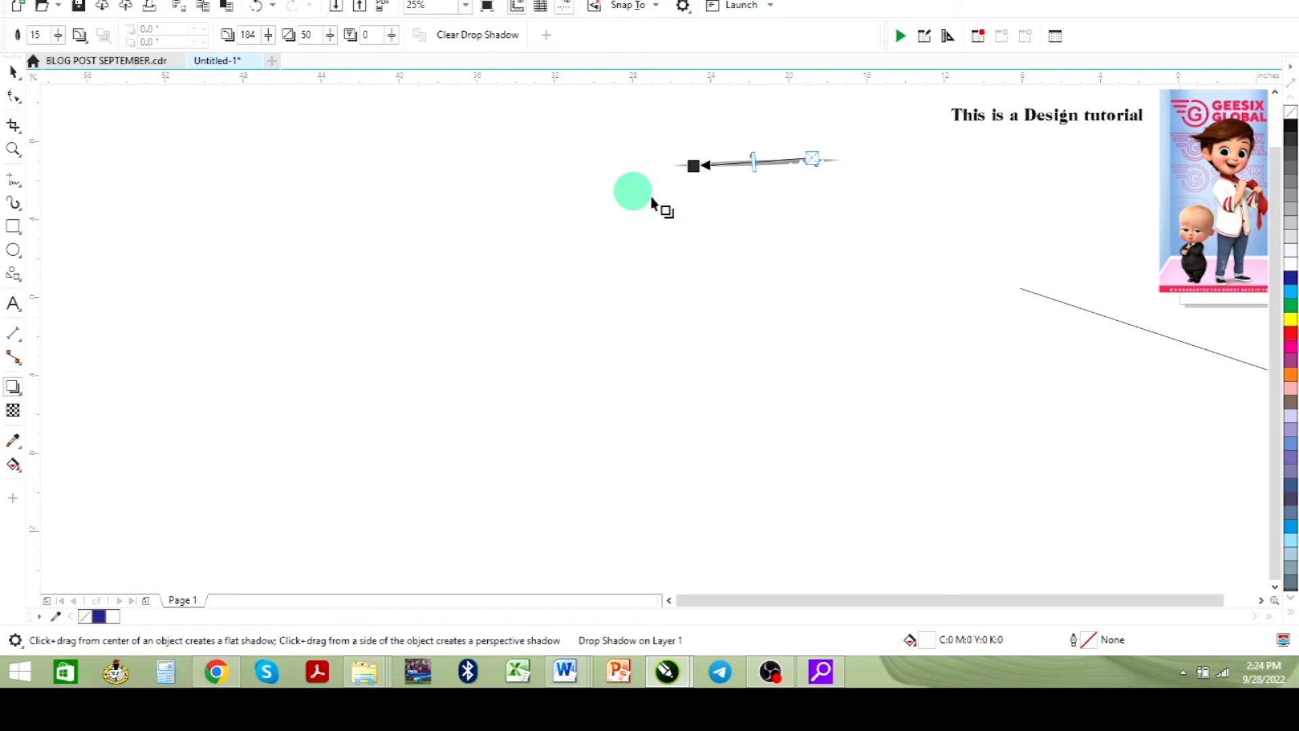
scroll(652, 199, down, 2)
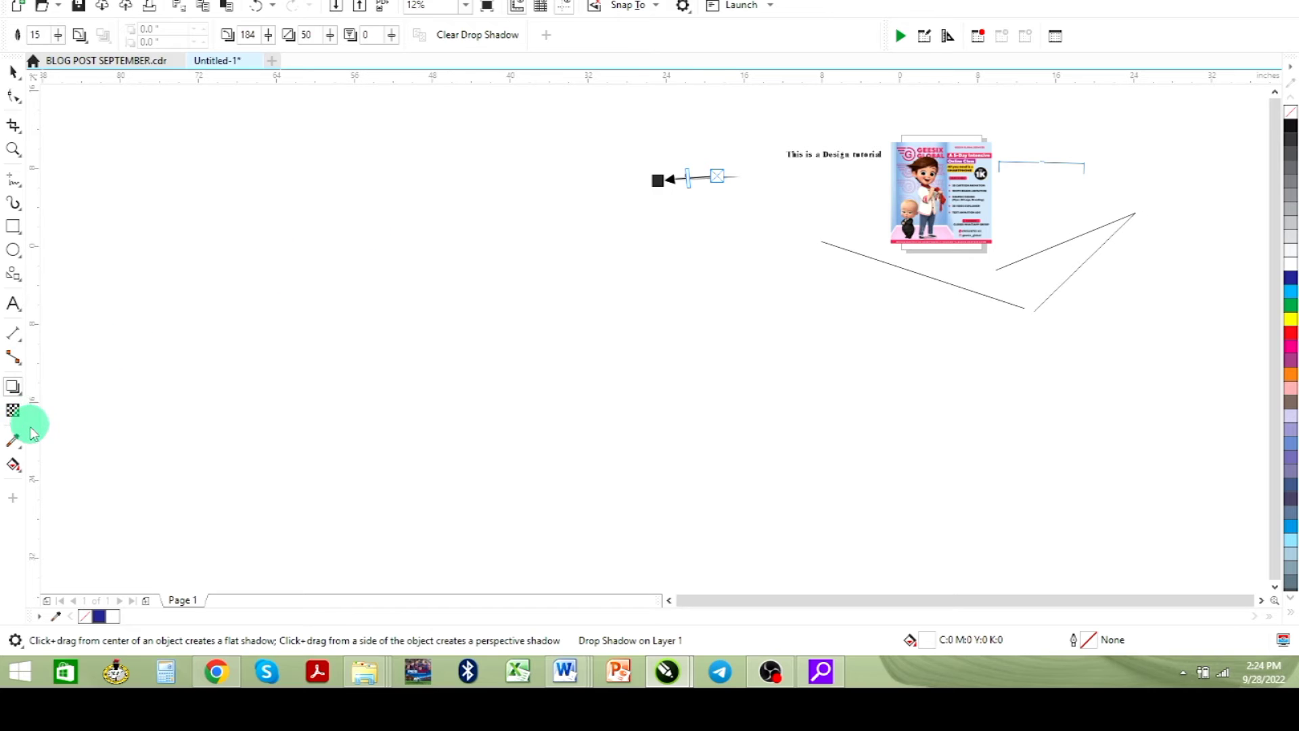
Move the flyer slightly toward the "This is a Design tutorial" text so that it overlaps the end of the text
click(12, 93)
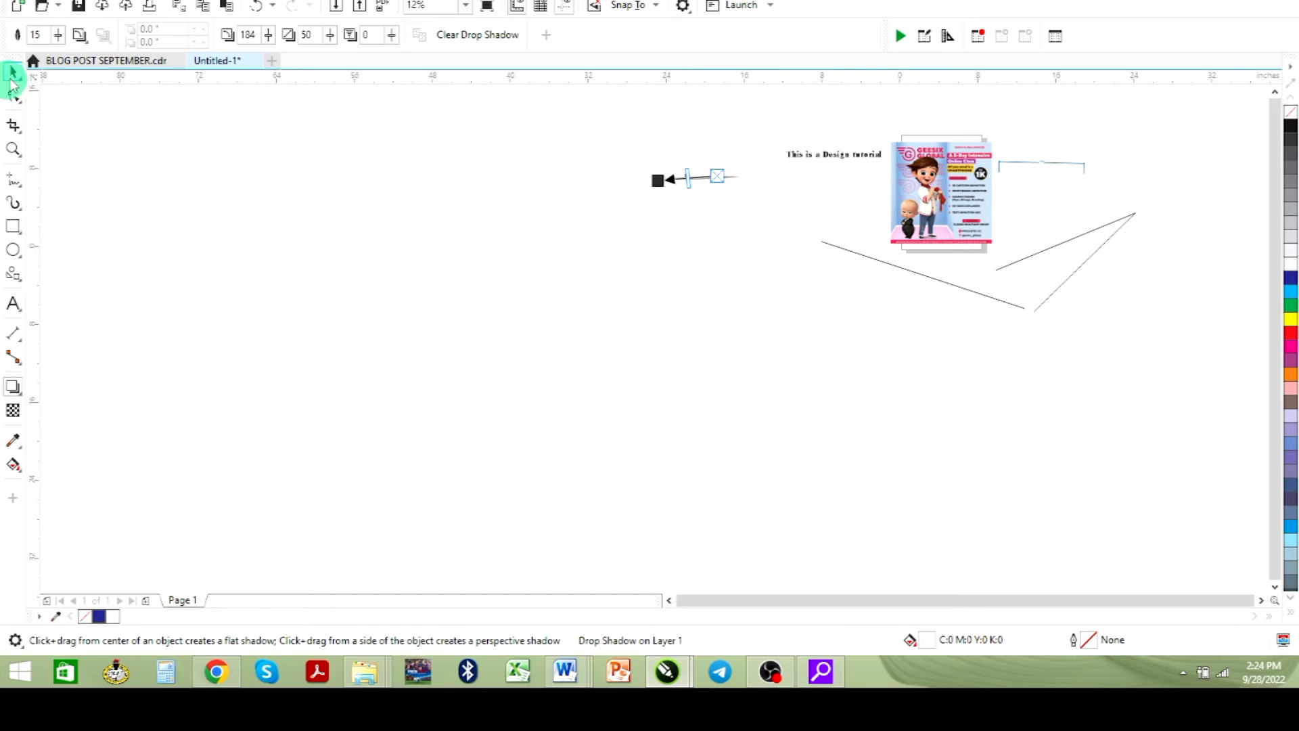
click(12, 74)
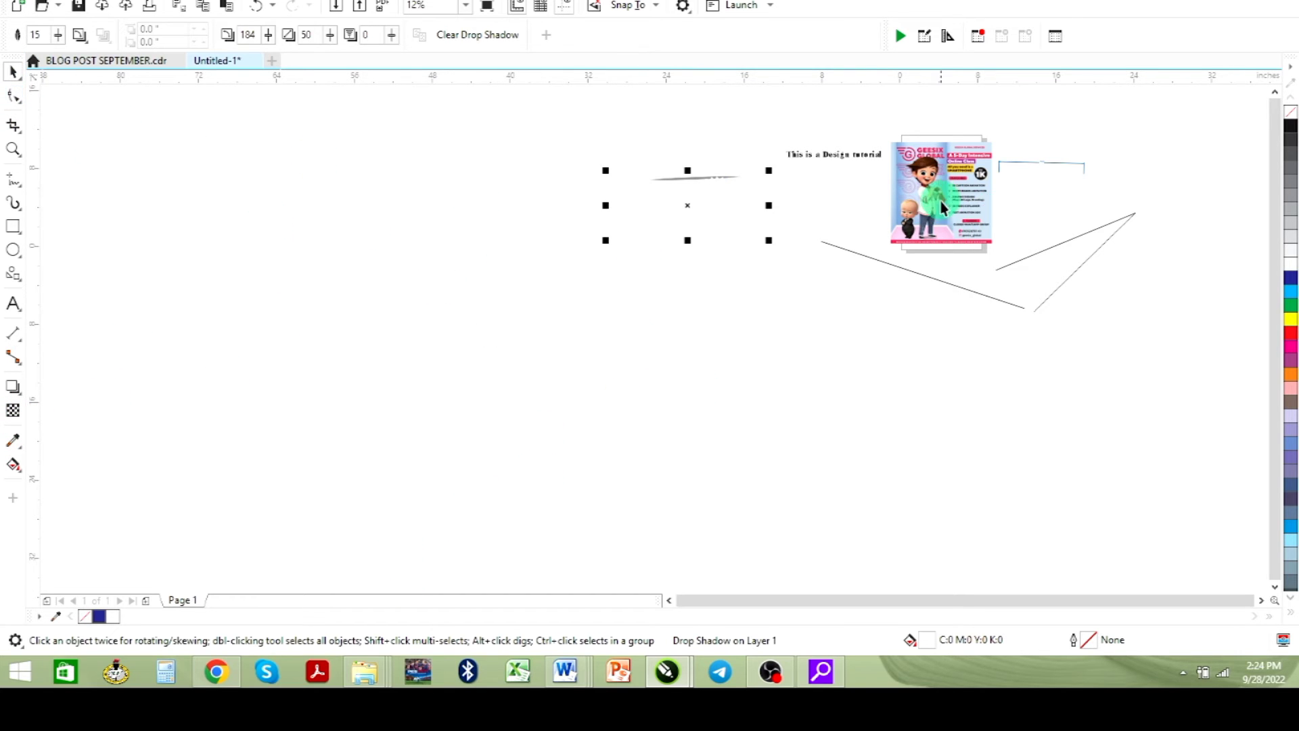
mouse_move(940, 201)
mouse_down()
mouse_move(550, 328)
mouse_move(569, 287)
mouse_move(652, 281)
mouse_move(958, 192)
mouse_up()
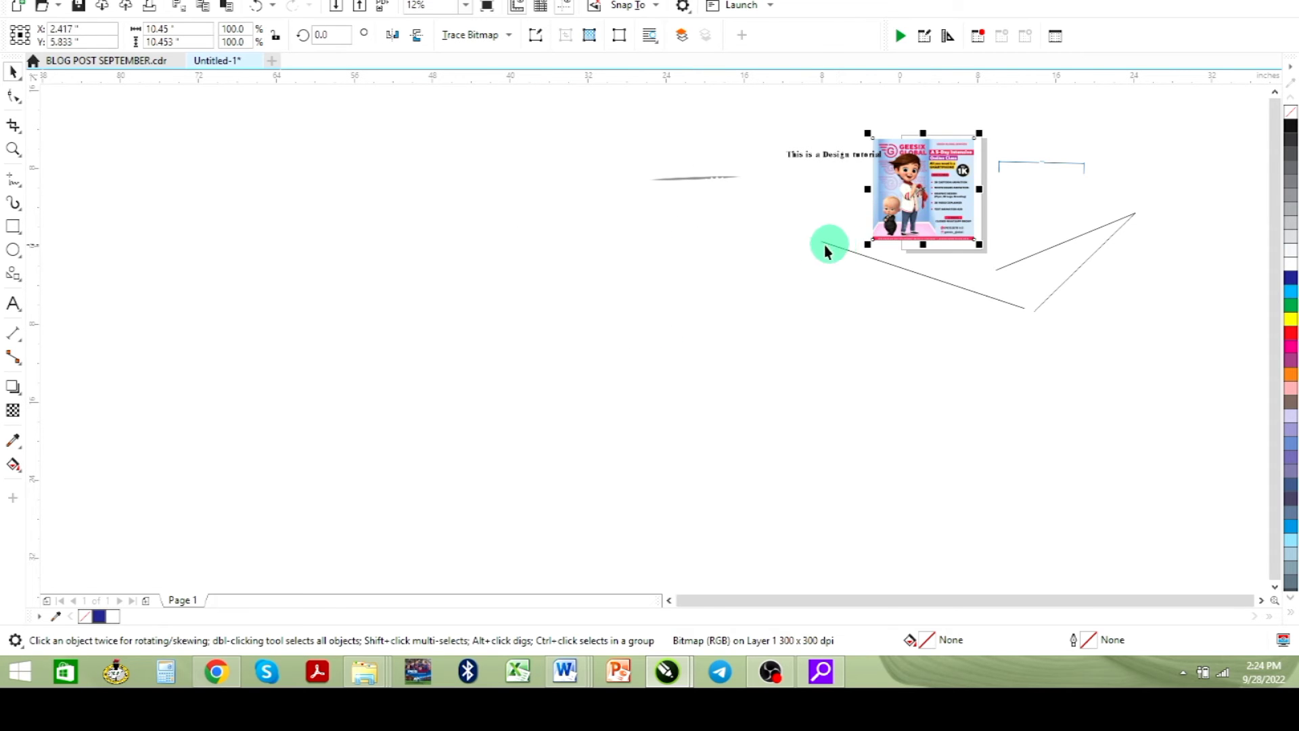
key(shift+F2)
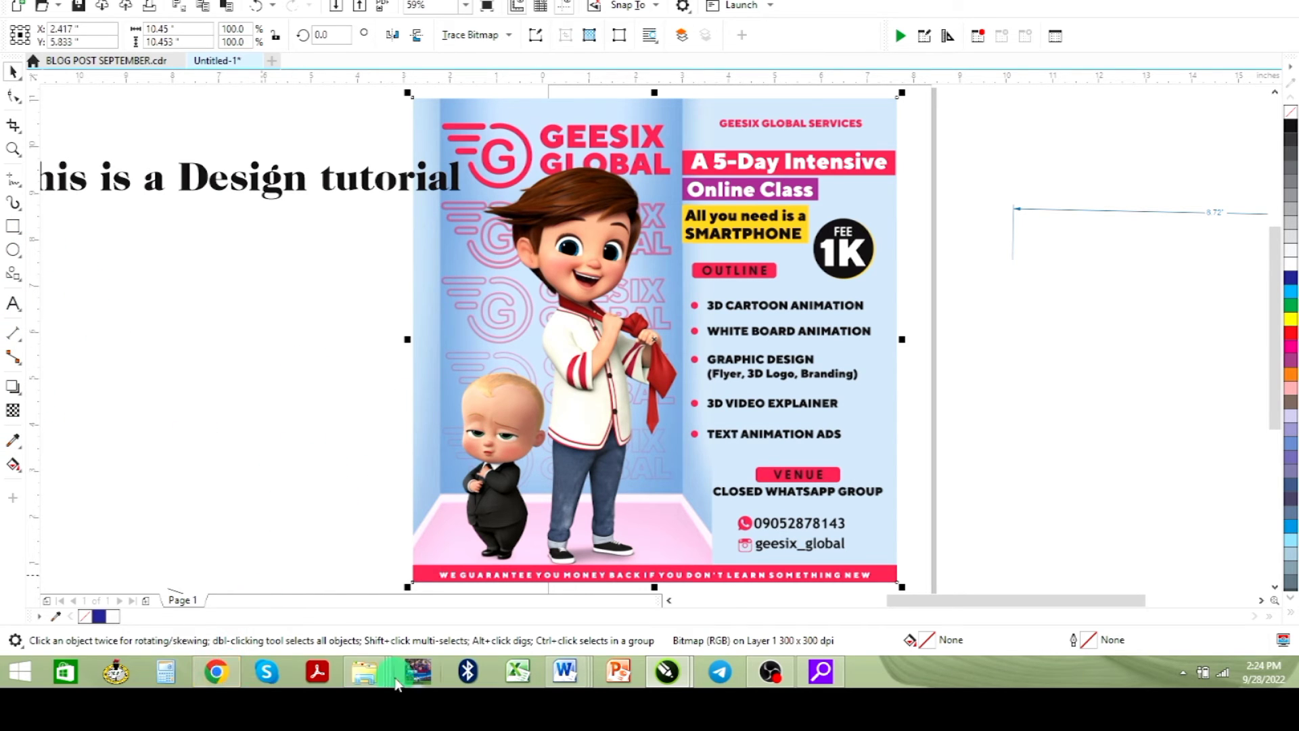
Switch to File Explorer's "geesix" search results, copy the GEESIX GLOBAL portrait image, and return to CorelDRAW
mouse_move(395, 682)
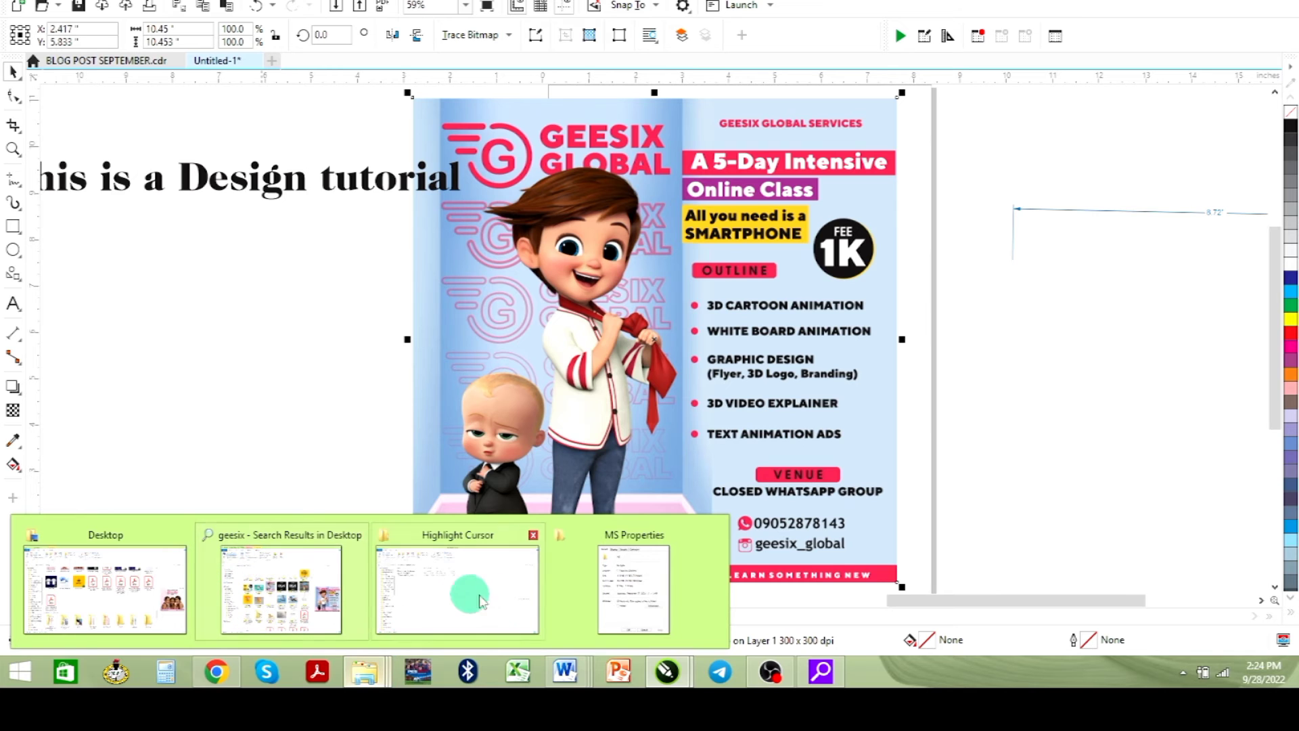
click(261, 612)
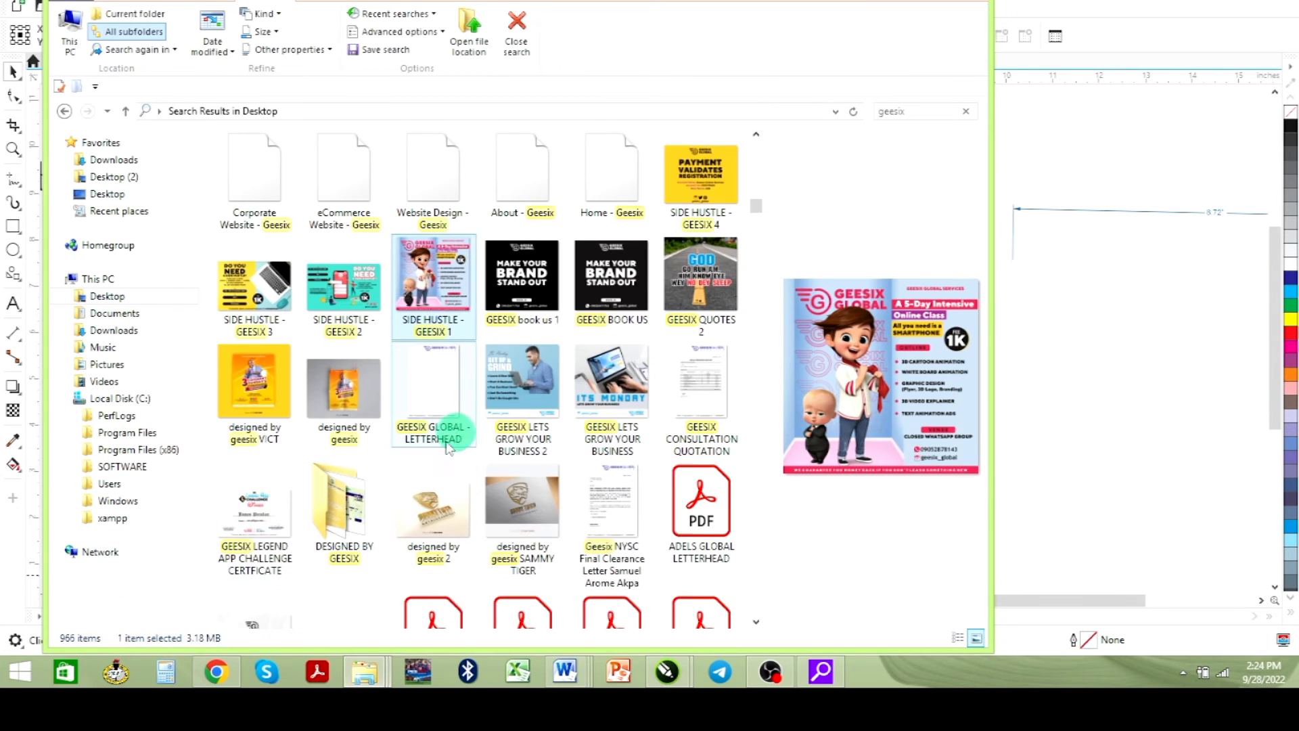
click(504, 508)
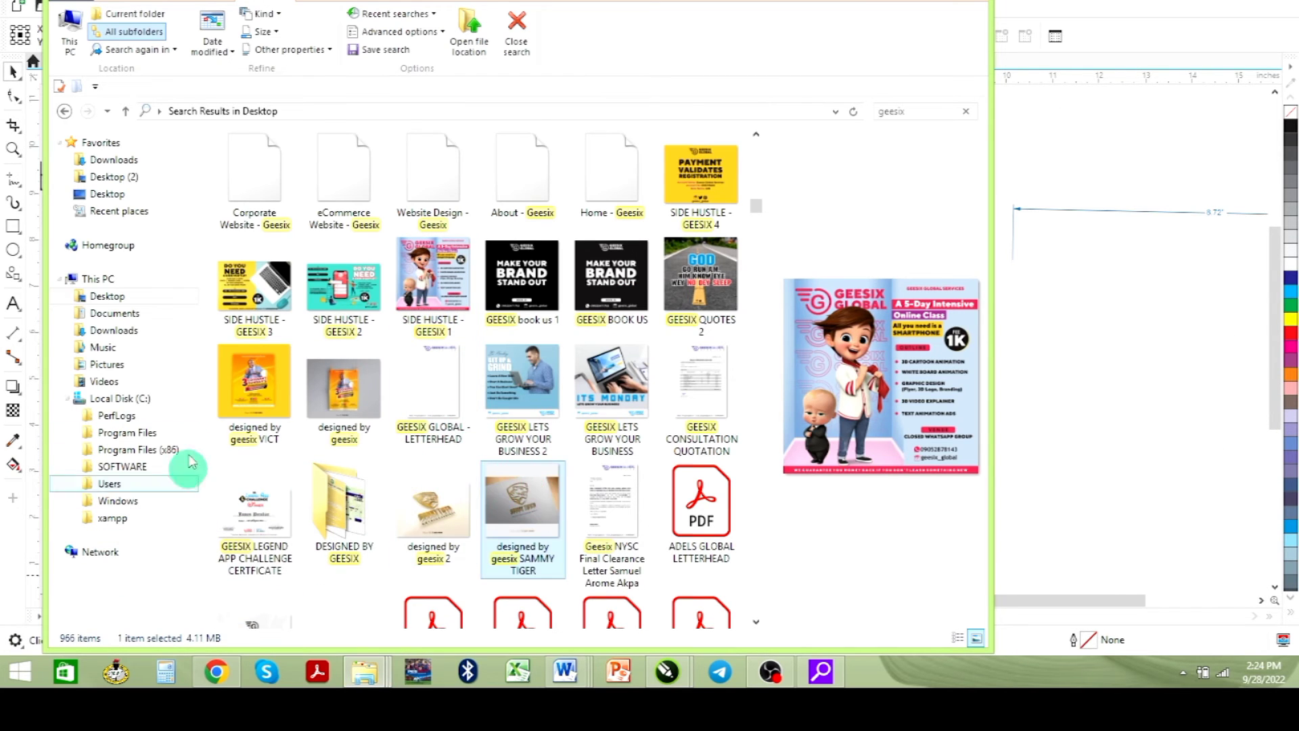
click(357, 403)
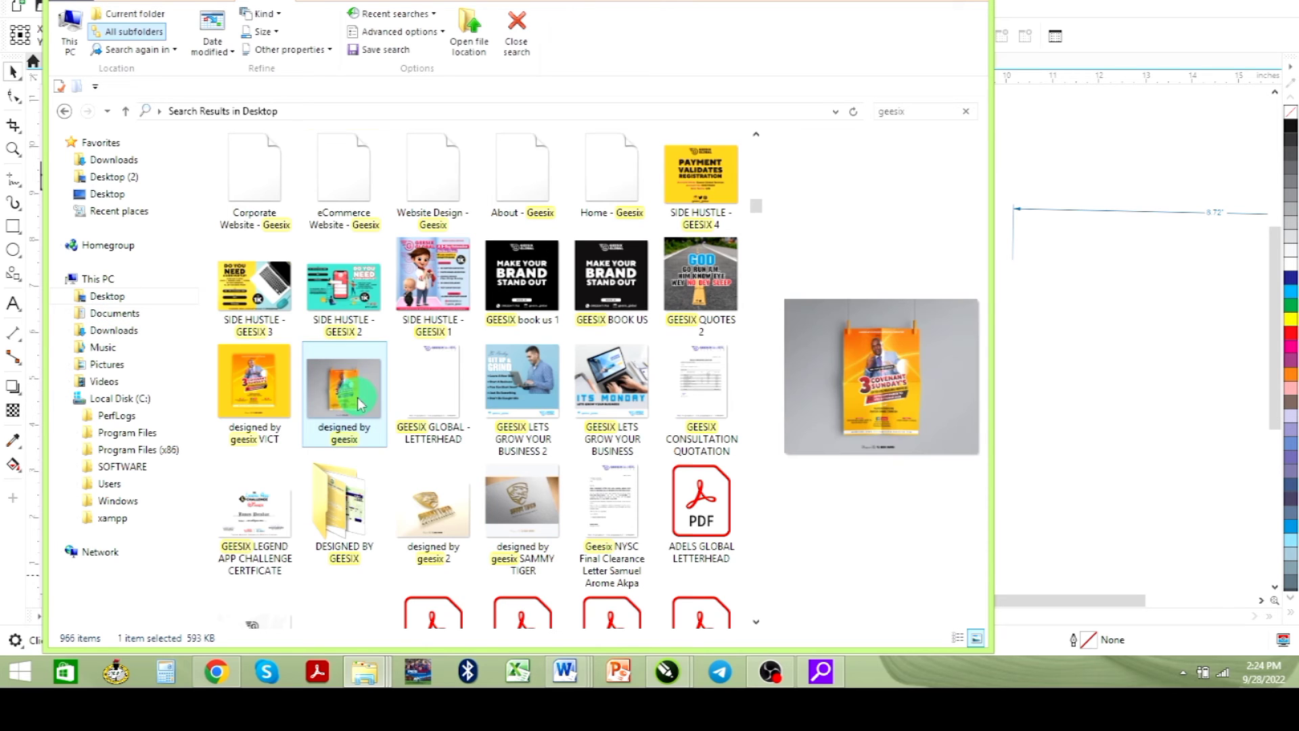
scroll(357, 403, up, 3)
click(436, 443)
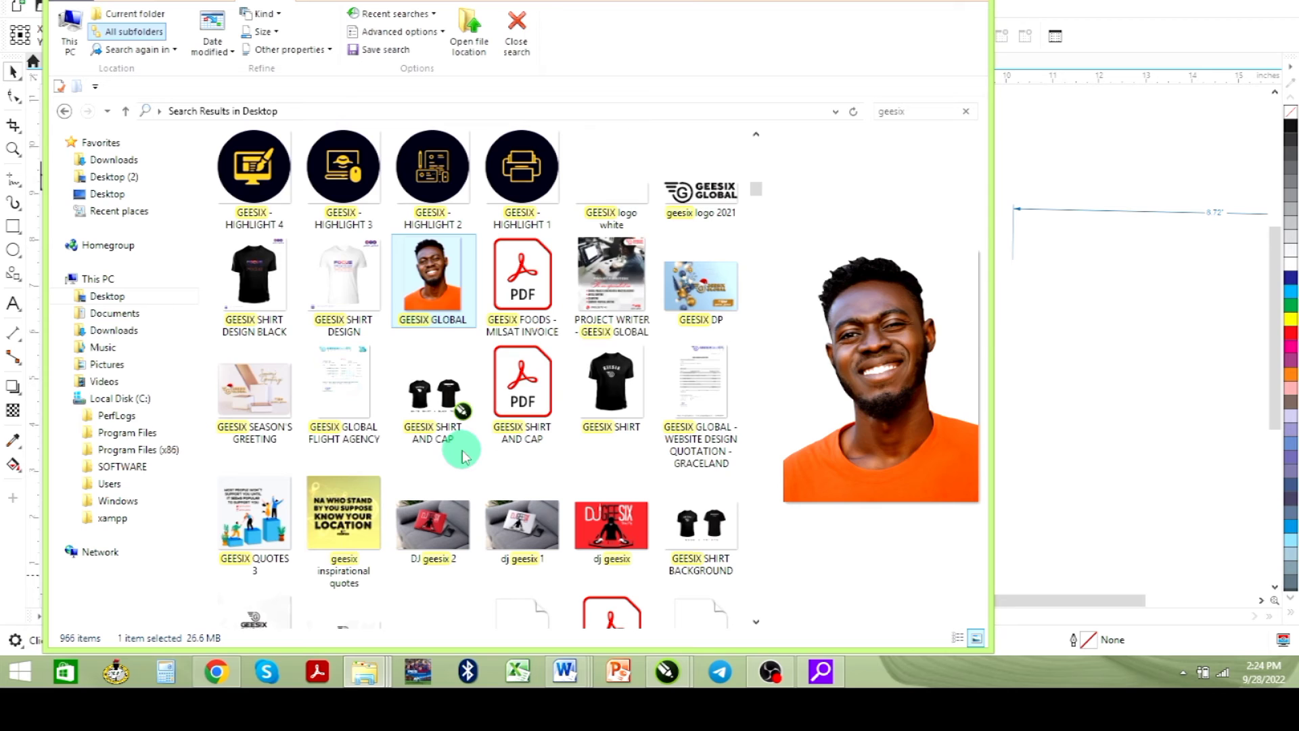
key(alt+Tab)
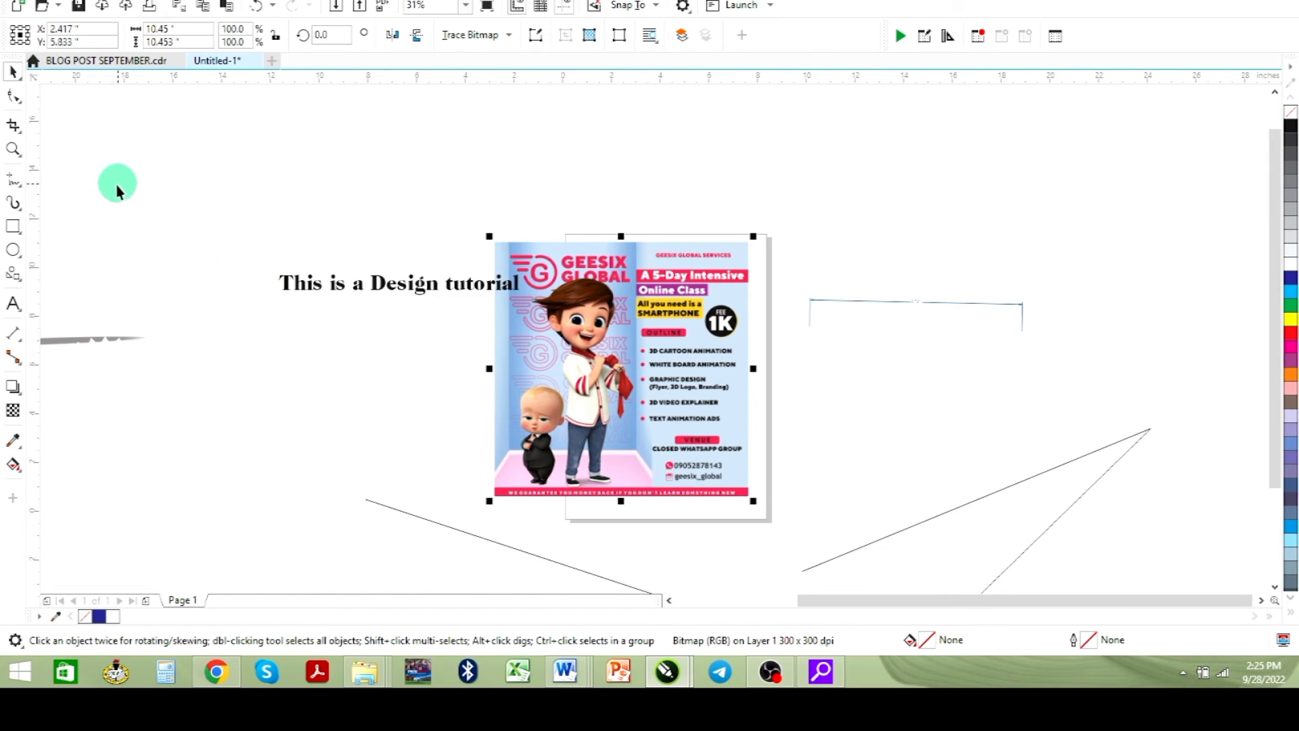
Delete every object in the drawing and paste the copied portrait onto the blank page
key(ctrl+a)
key(Delete)
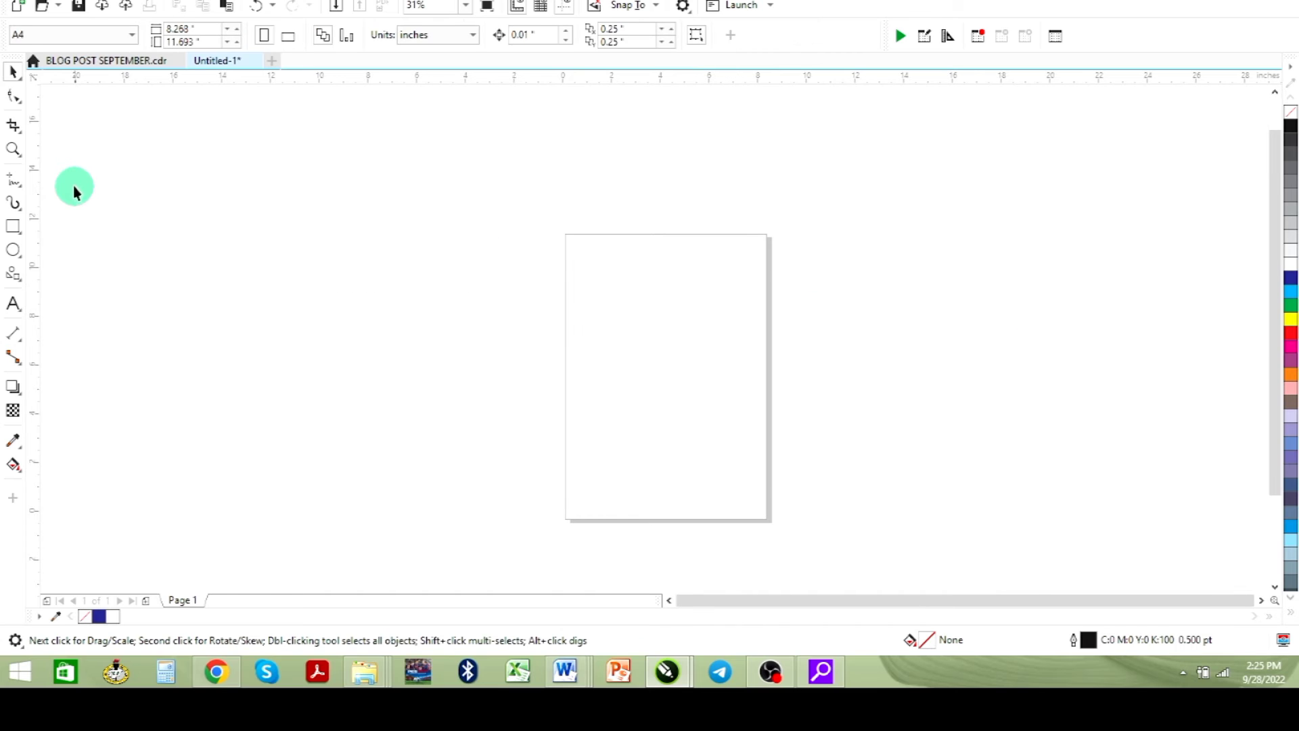
key(ctrl+v)
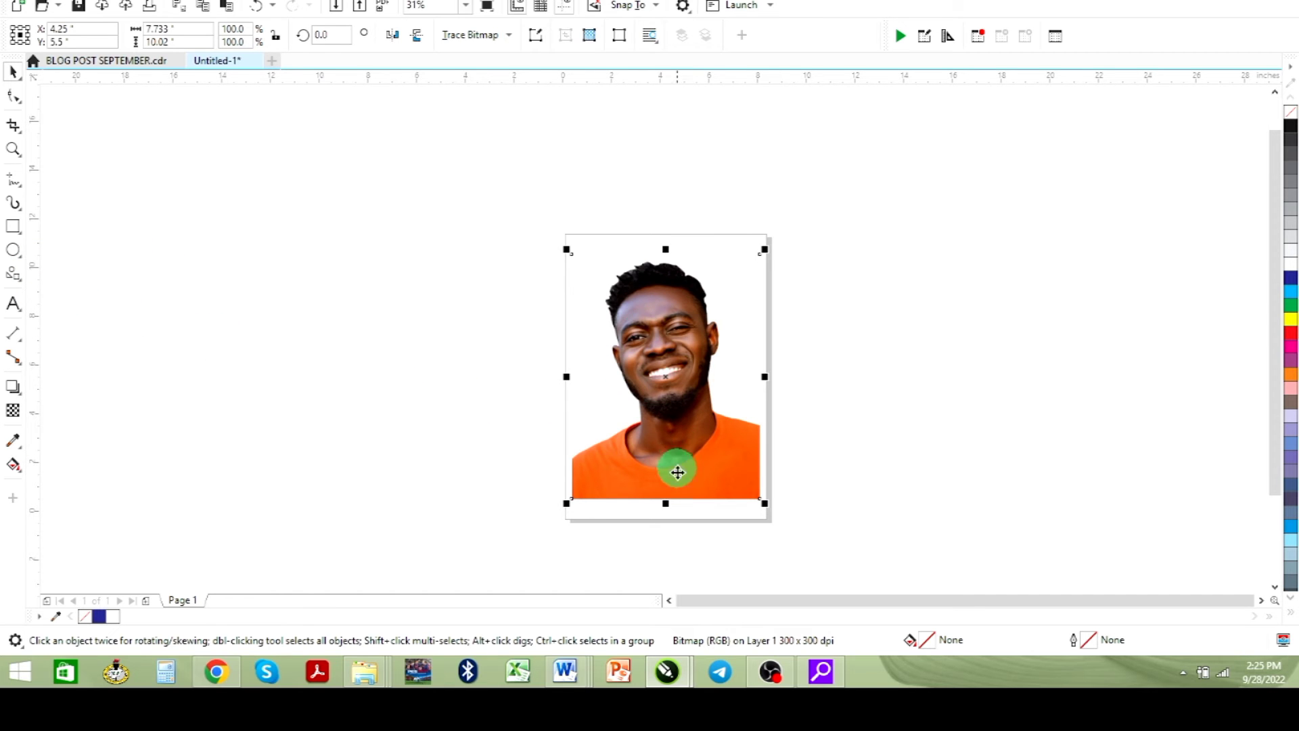
Align the portrait with the page's upper-left corner and scale it to about 8.22 by 10.65 in, nearly filling the page width
drag(567, 248, 629, 318)
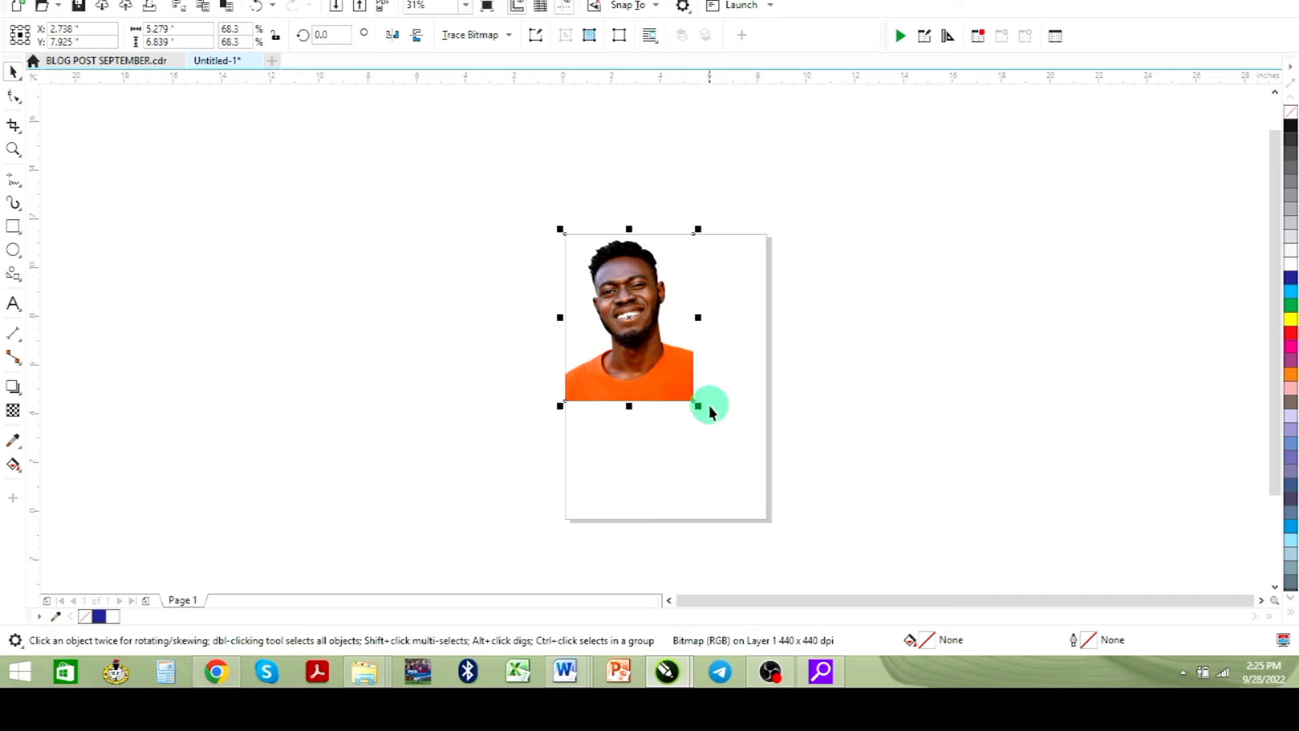
drag(697, 406, 766, 497)
scroll(676, 395, down, 2)
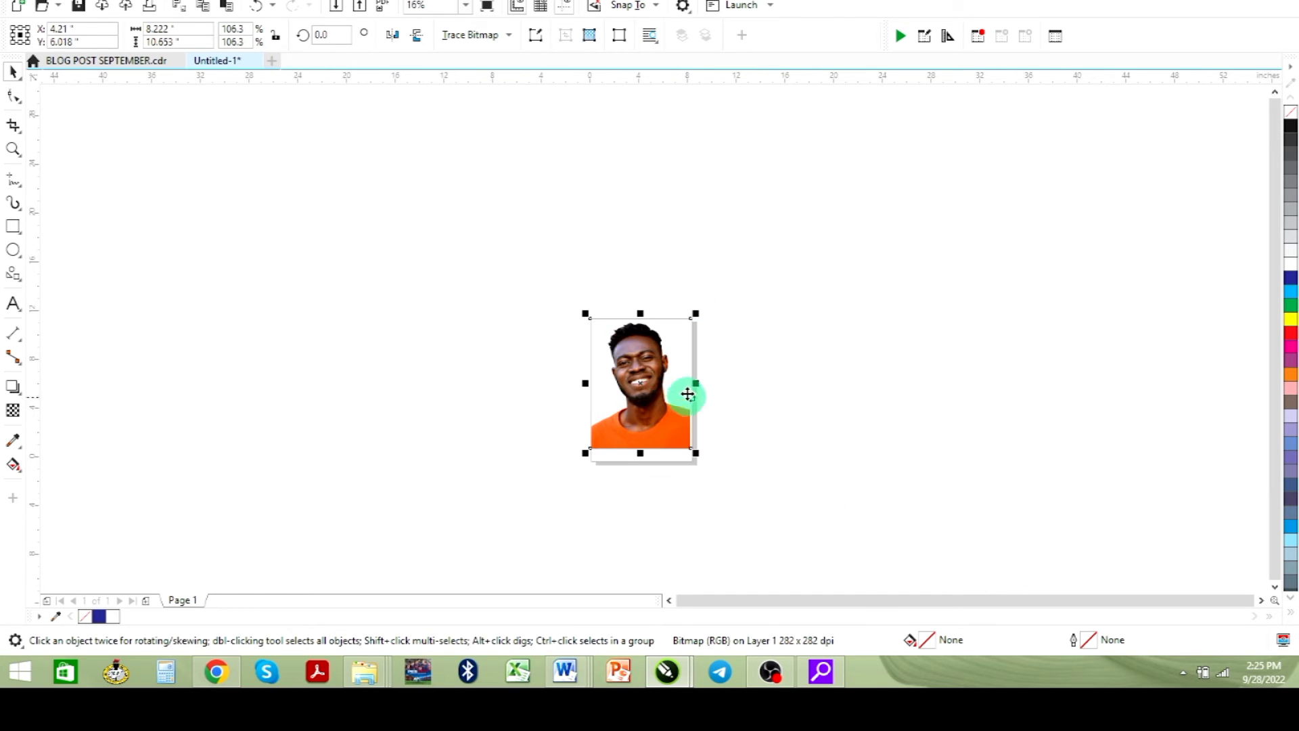
key(shift+F2)
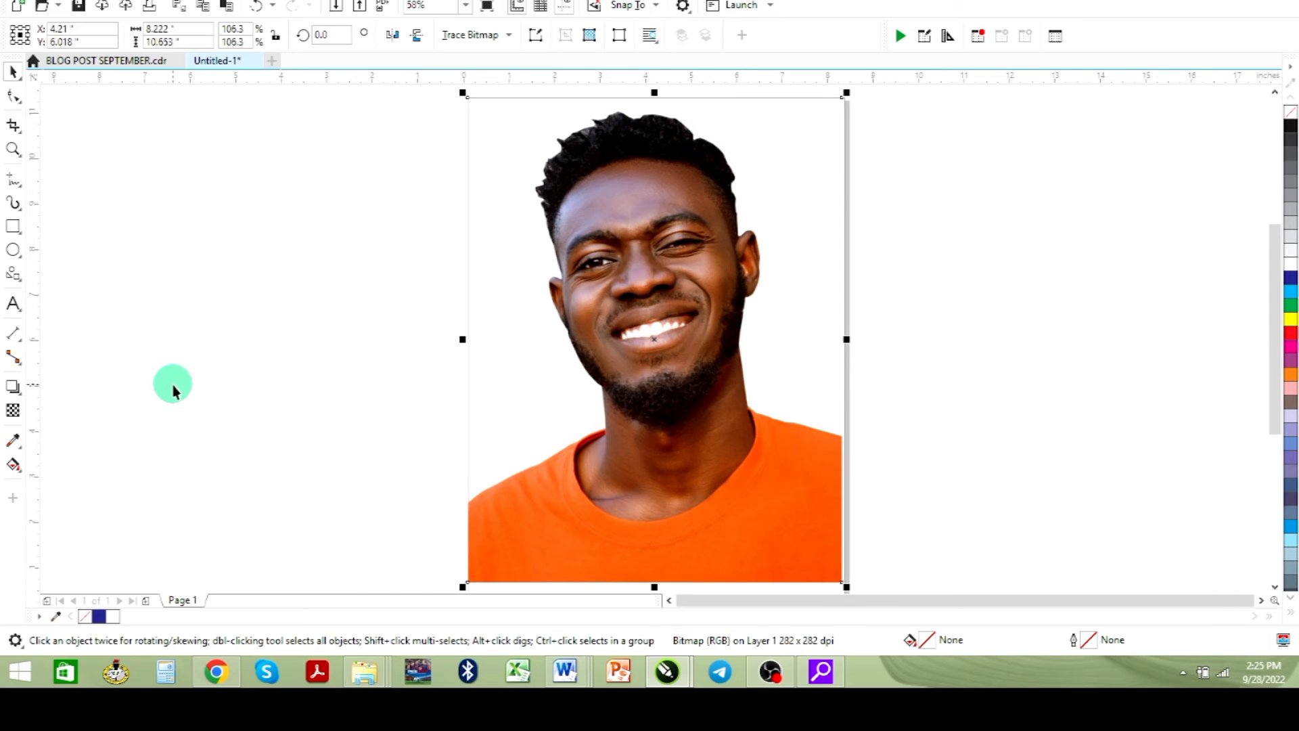
Apply a fountain transparency from the portrait's mouth down to its lower edge at about -89.5 degrees, fading out the shirt
click(13, 411)
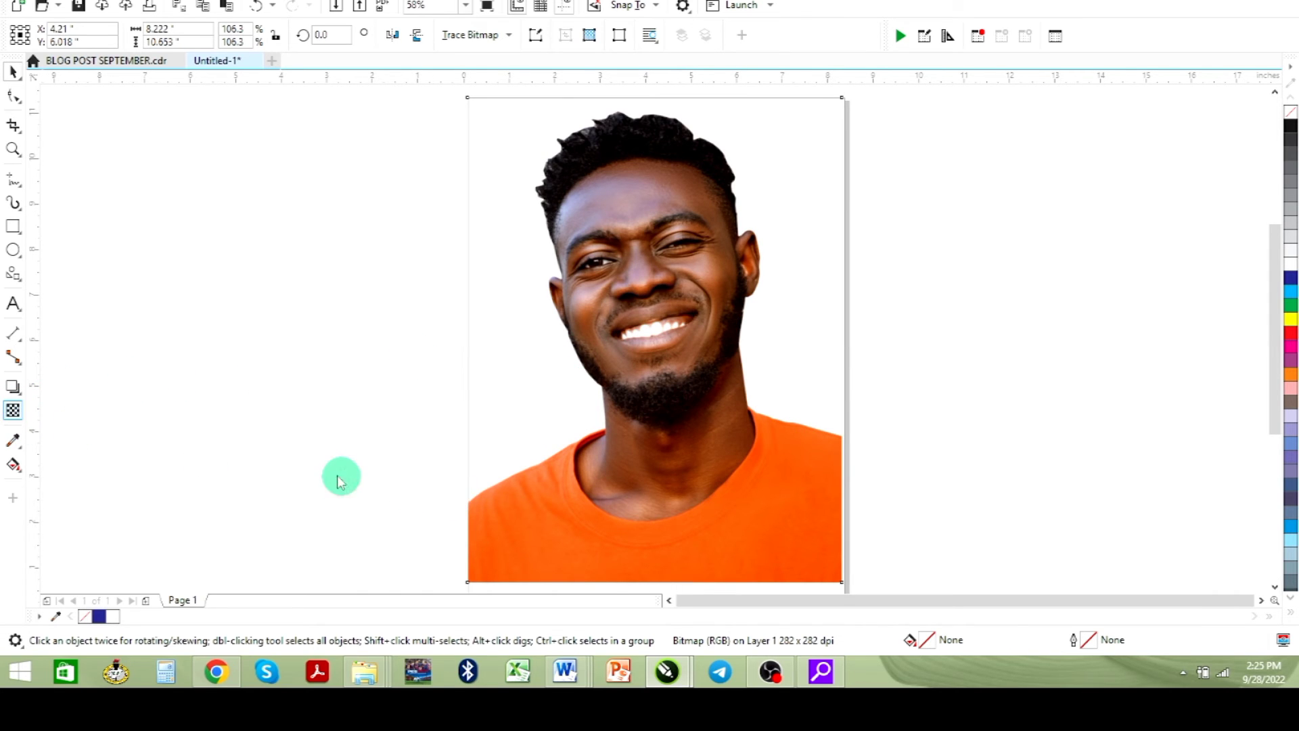
scroll(615, 431, down, 2)
drag(648, 383, 648, 509)
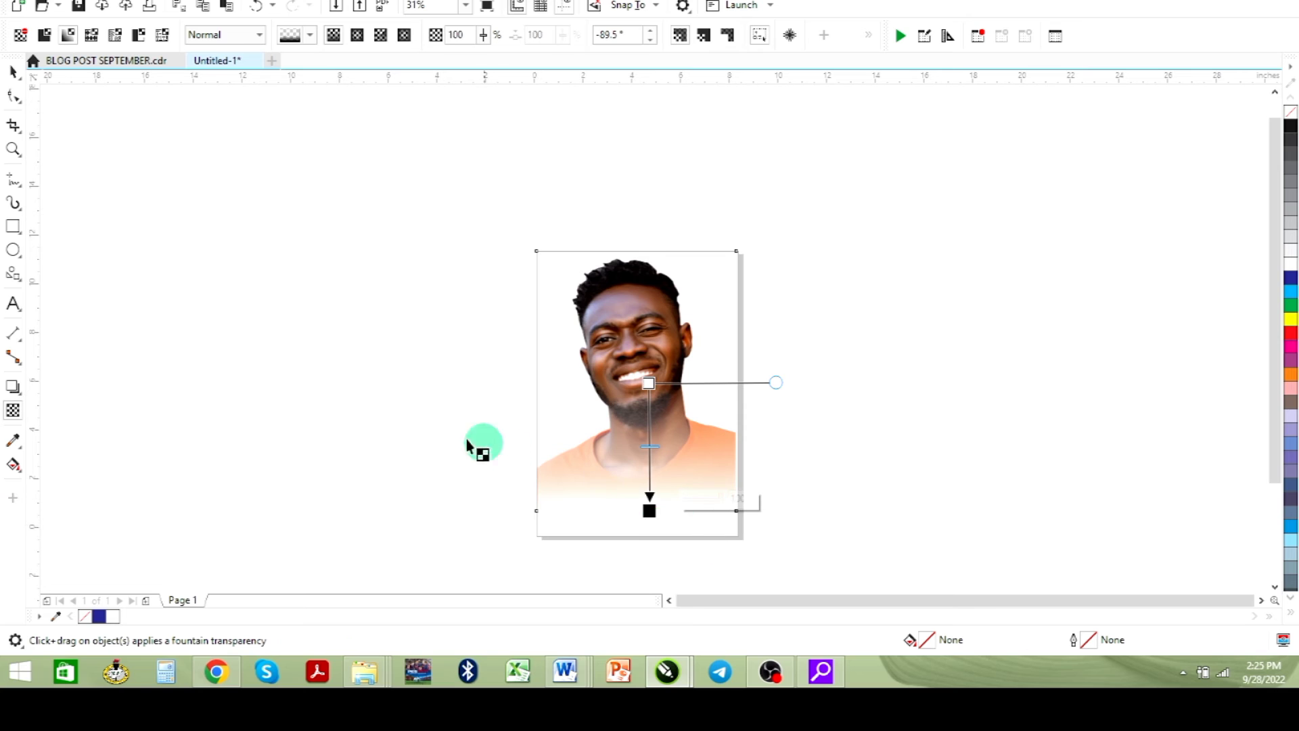
scroll(568, 452, up, 2)
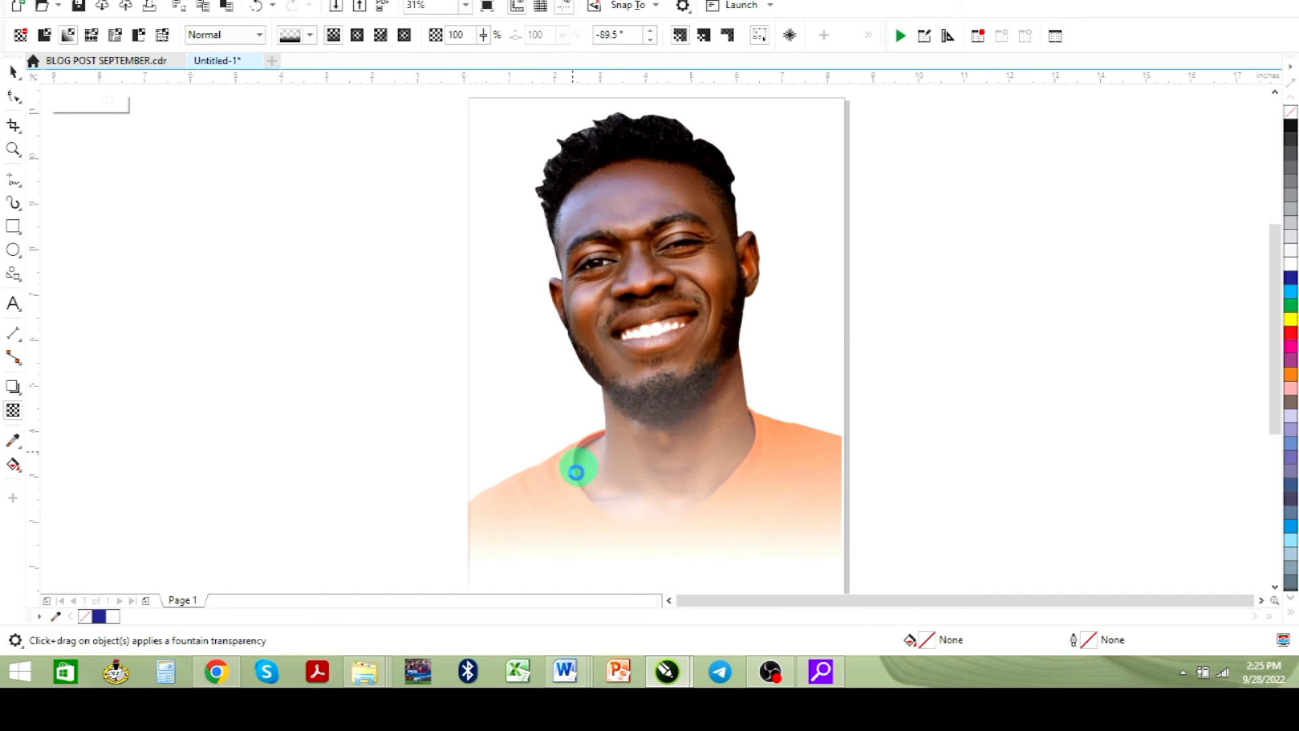
scroll(631, 527, down, 2)
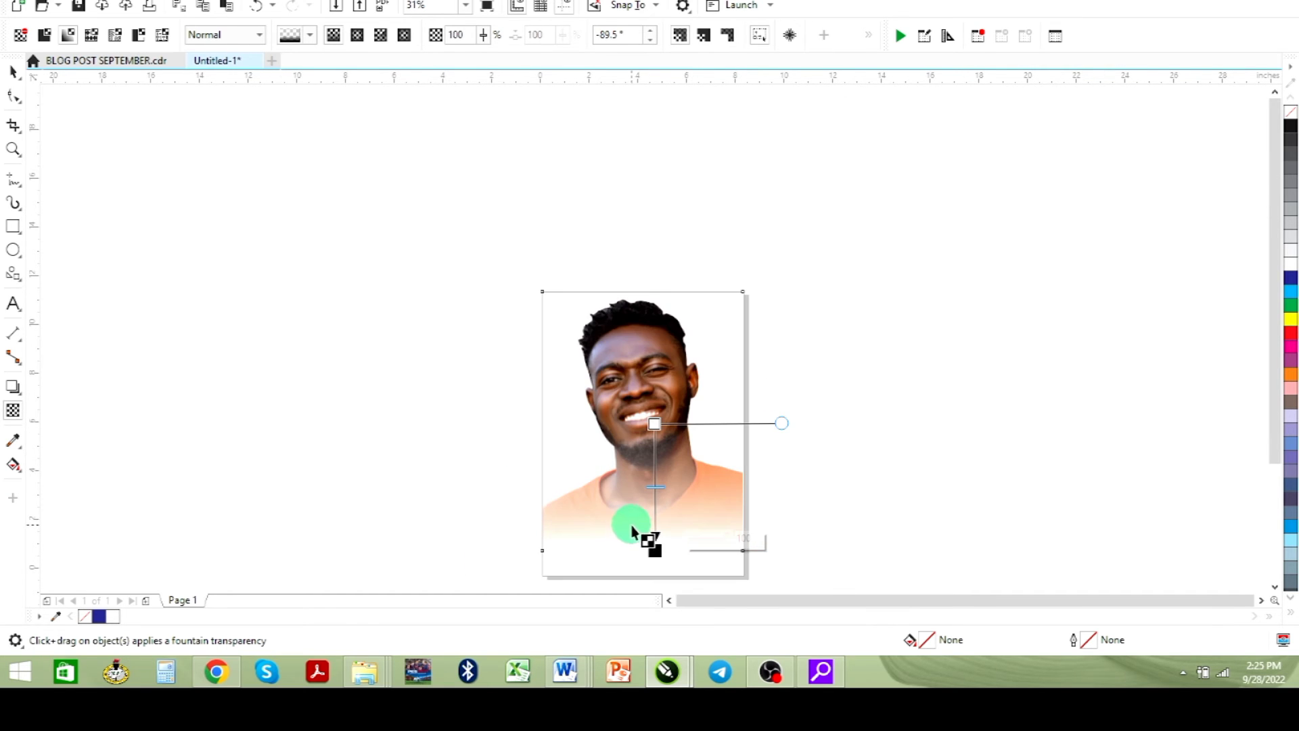
click(13, 71)
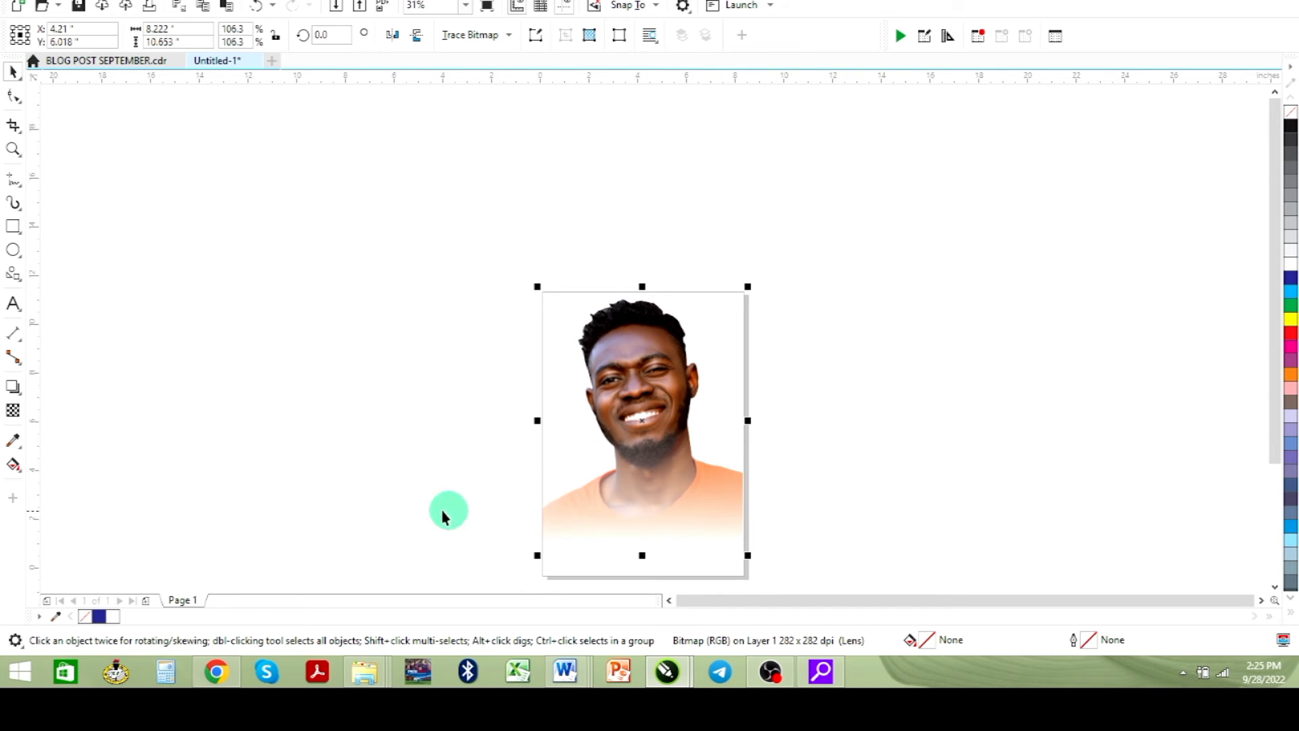
click(13, 305)
drag(575, 534, 773, 559)
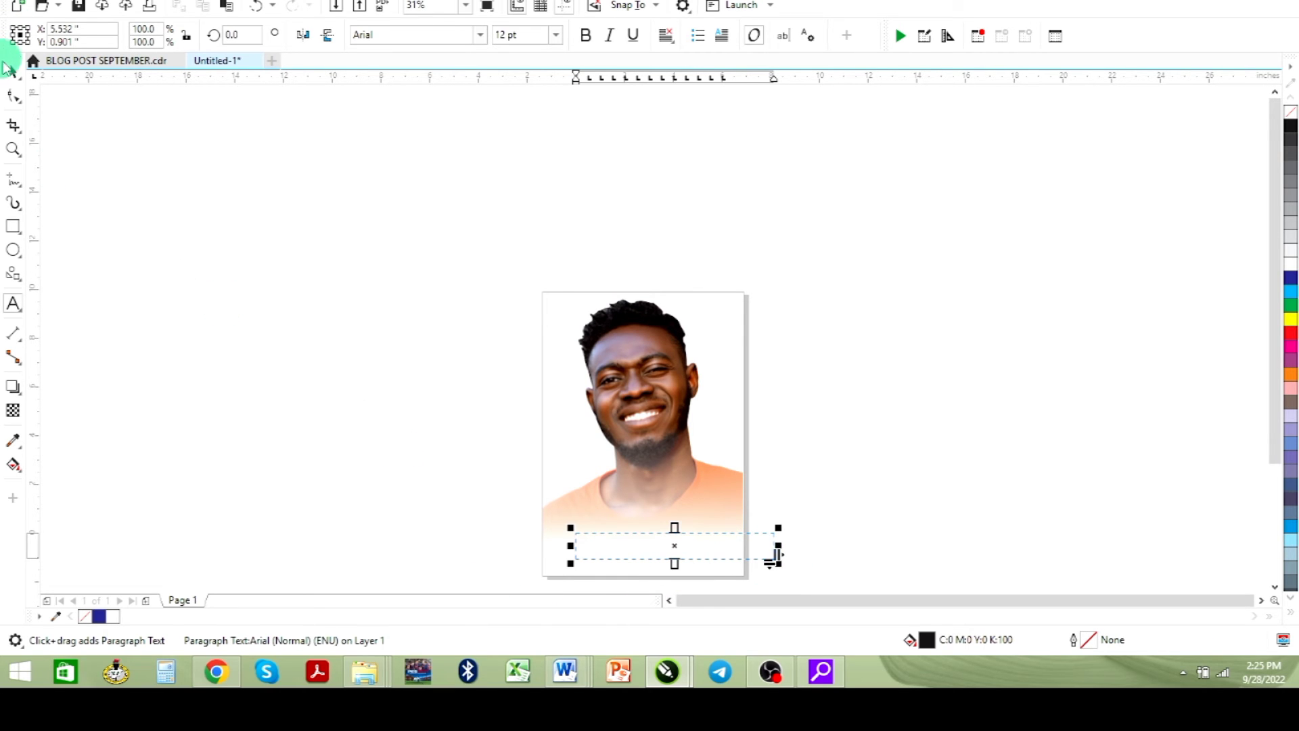
click(14, 70)
key(Escape)
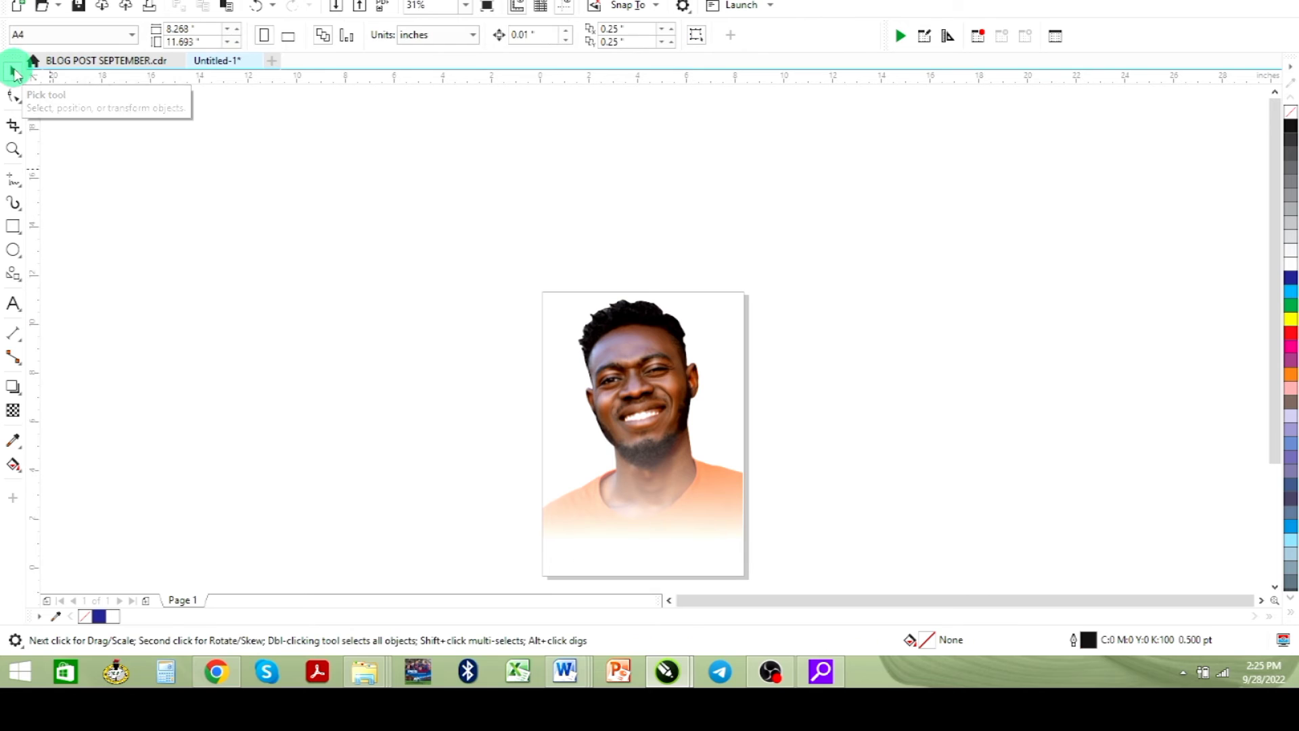
Draw a rectangle about 14.92 by 10.17 in, extending from beyond the page's upper-left area to its right edge over the portrait
click(15, 226)
drag(380, 229, 743, 476)
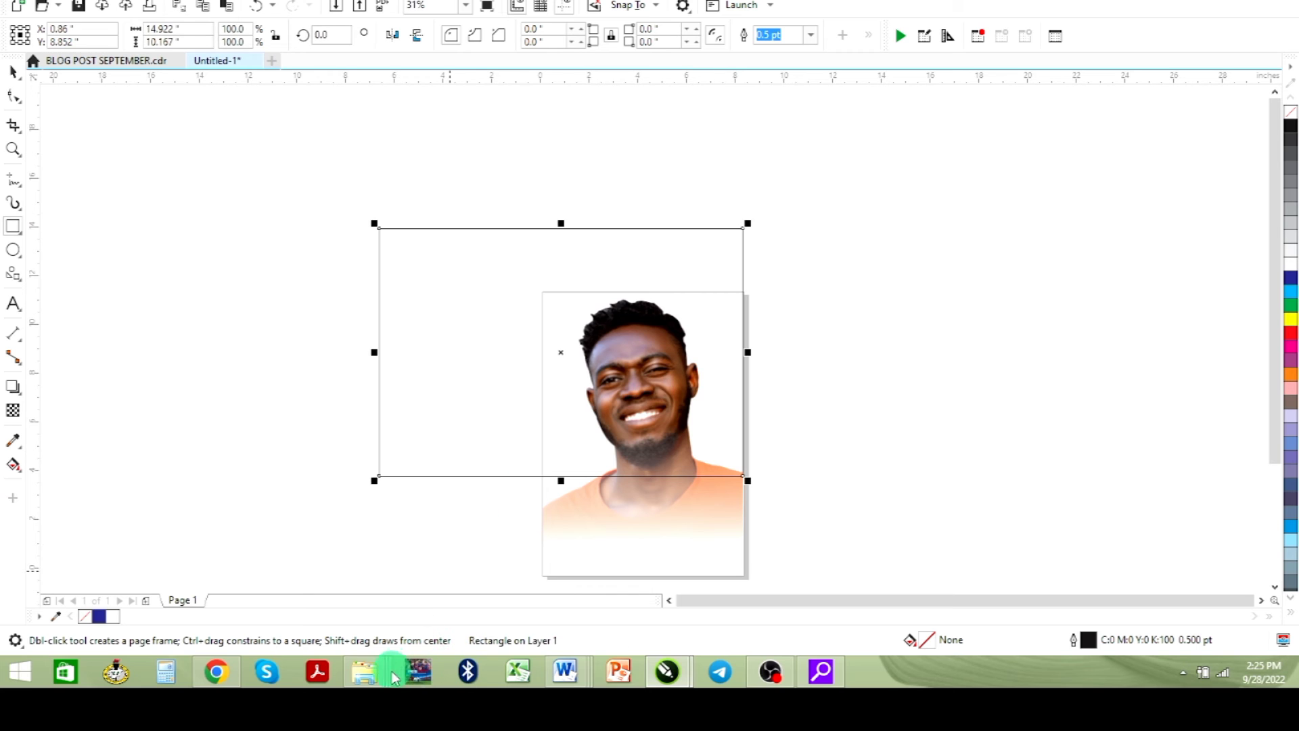
Switch to File Explorer, go up to the Downloads folder, copy the banner-redimensionat image, and return to CorelDRAW
mouse_move(383, 671)
click(487, 592)
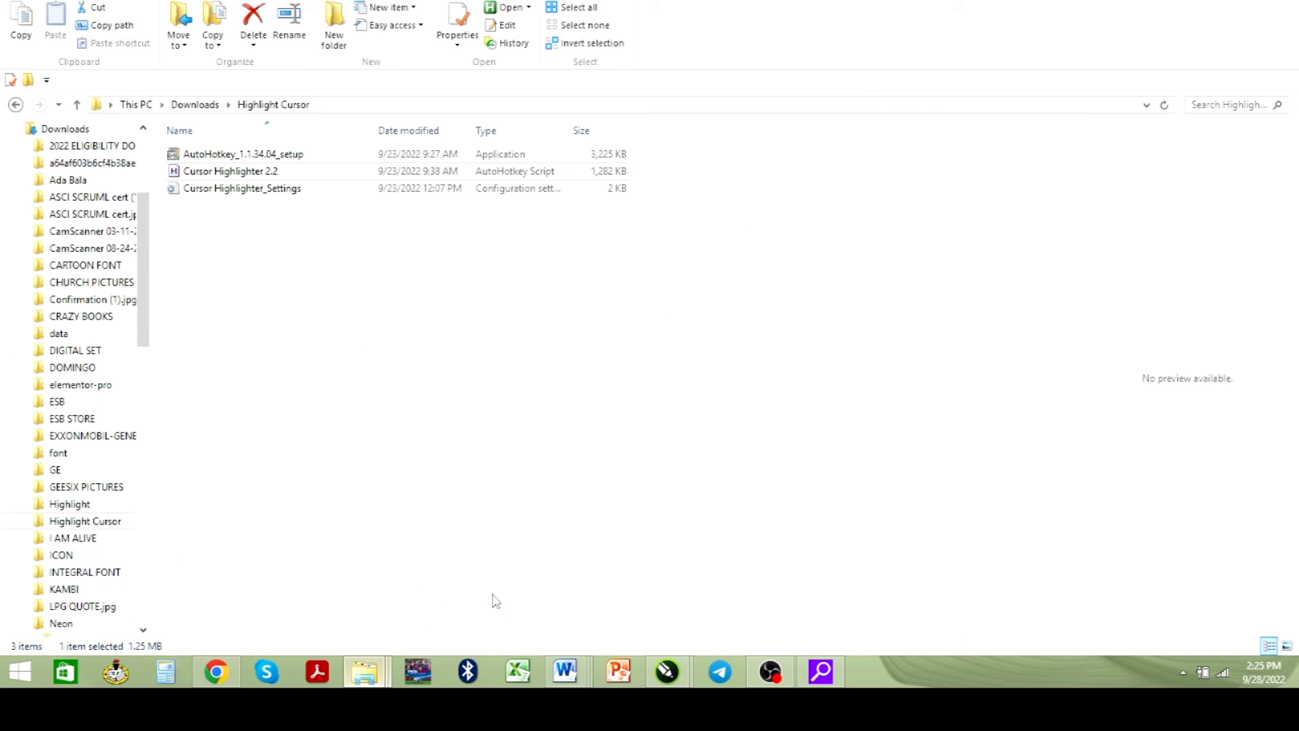
click(537, 444)
key(alt+Up)
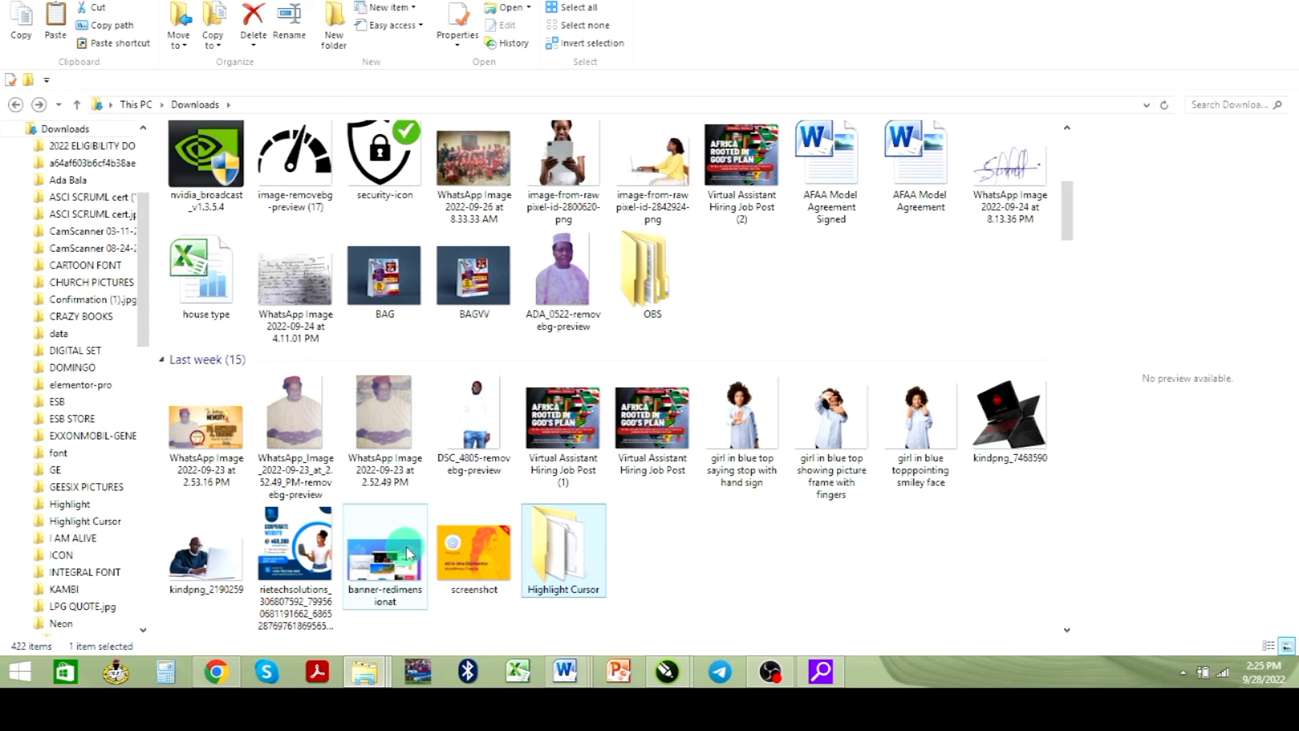
scroll(414, 536, up, 3)
scroll(414, 538, up, 2)
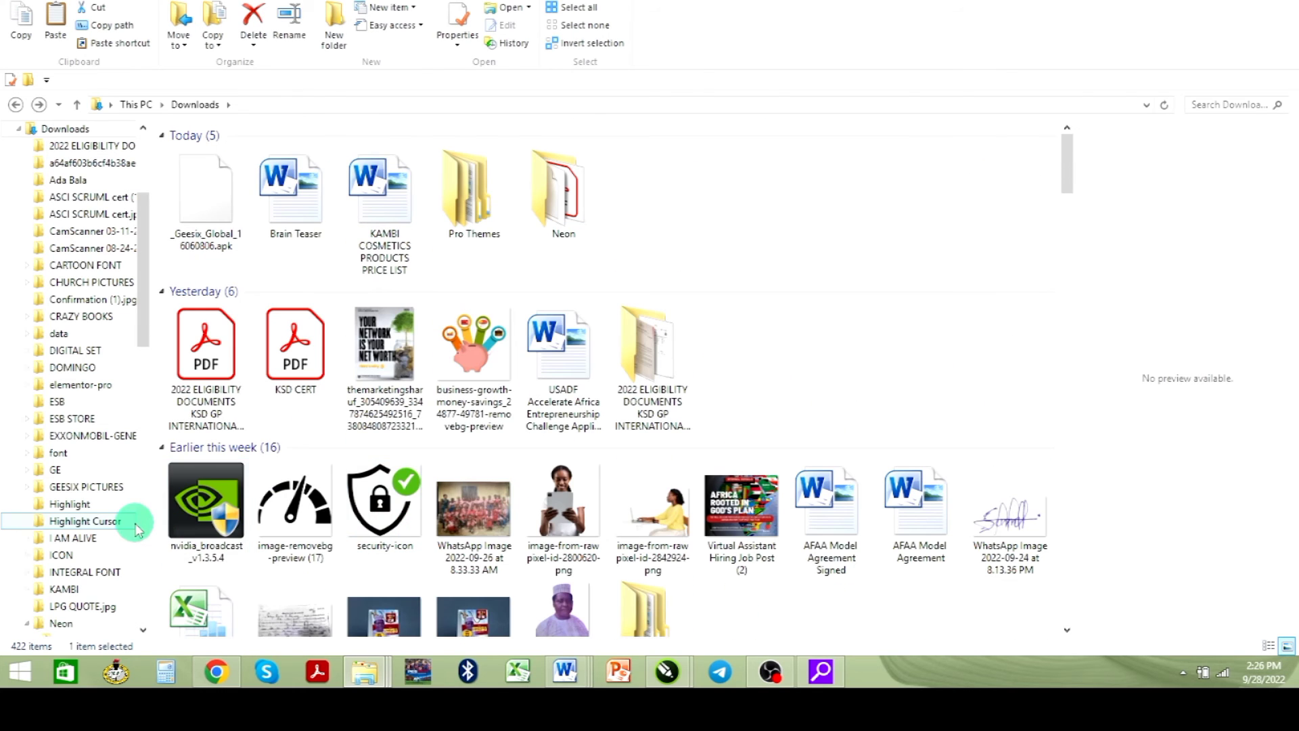
scroll(432, 504, down, 3)
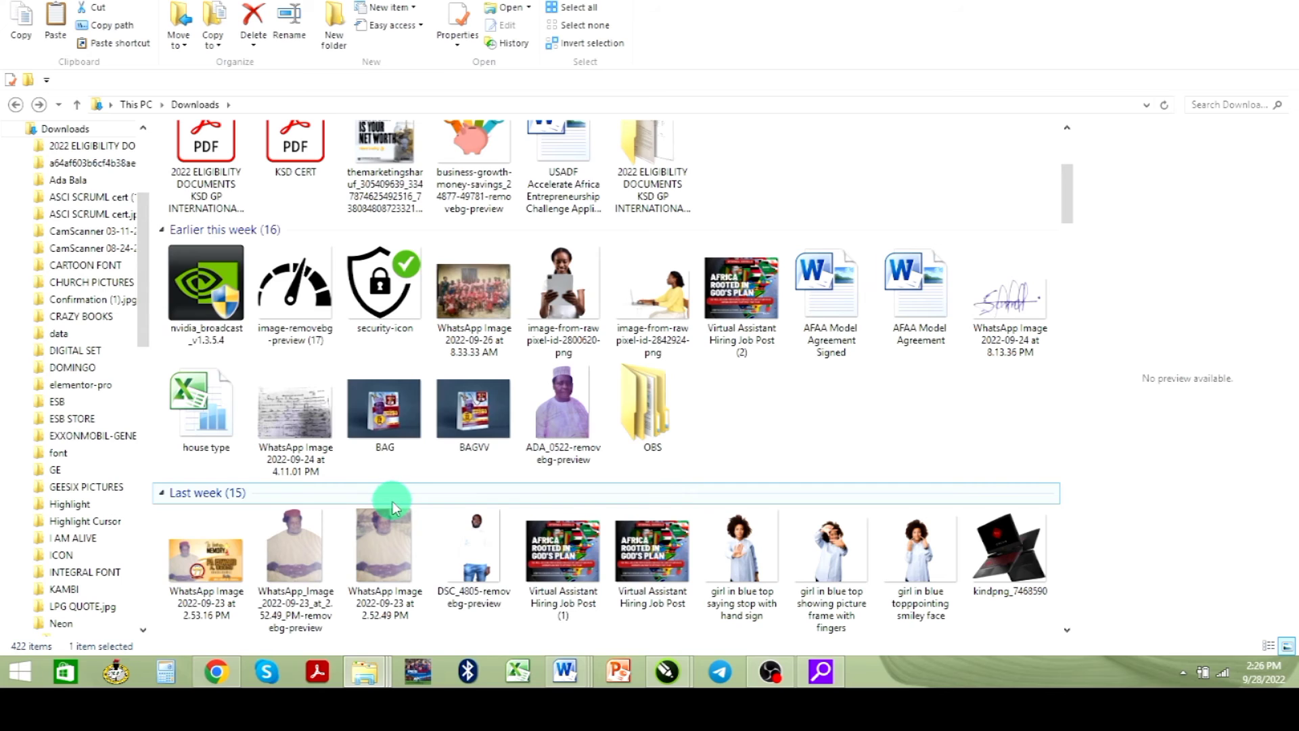
scroll(393, 506, down, 4)
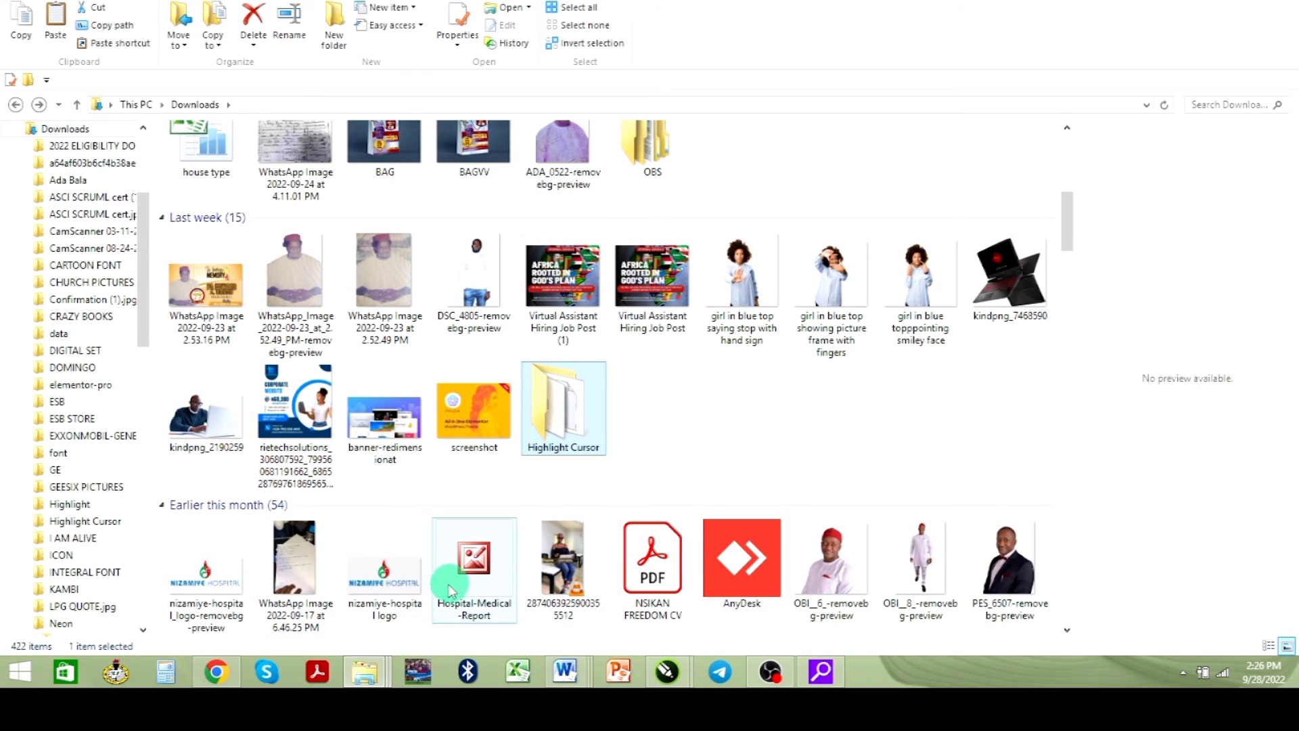
click(384, 422)
key(alt+Tab)
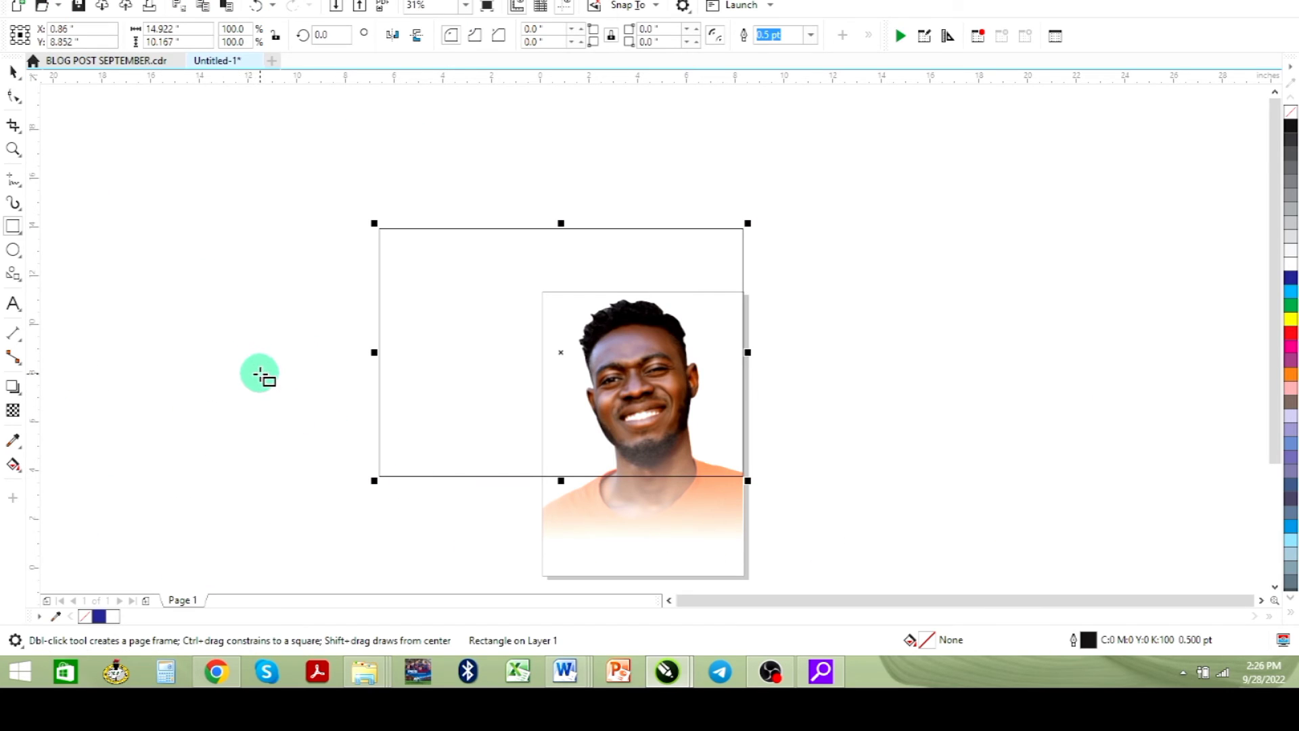
Paste the banner image, PowerClip it inside the large rectangle, and scale it proportionally to fill the frame
key(ctrl+v)
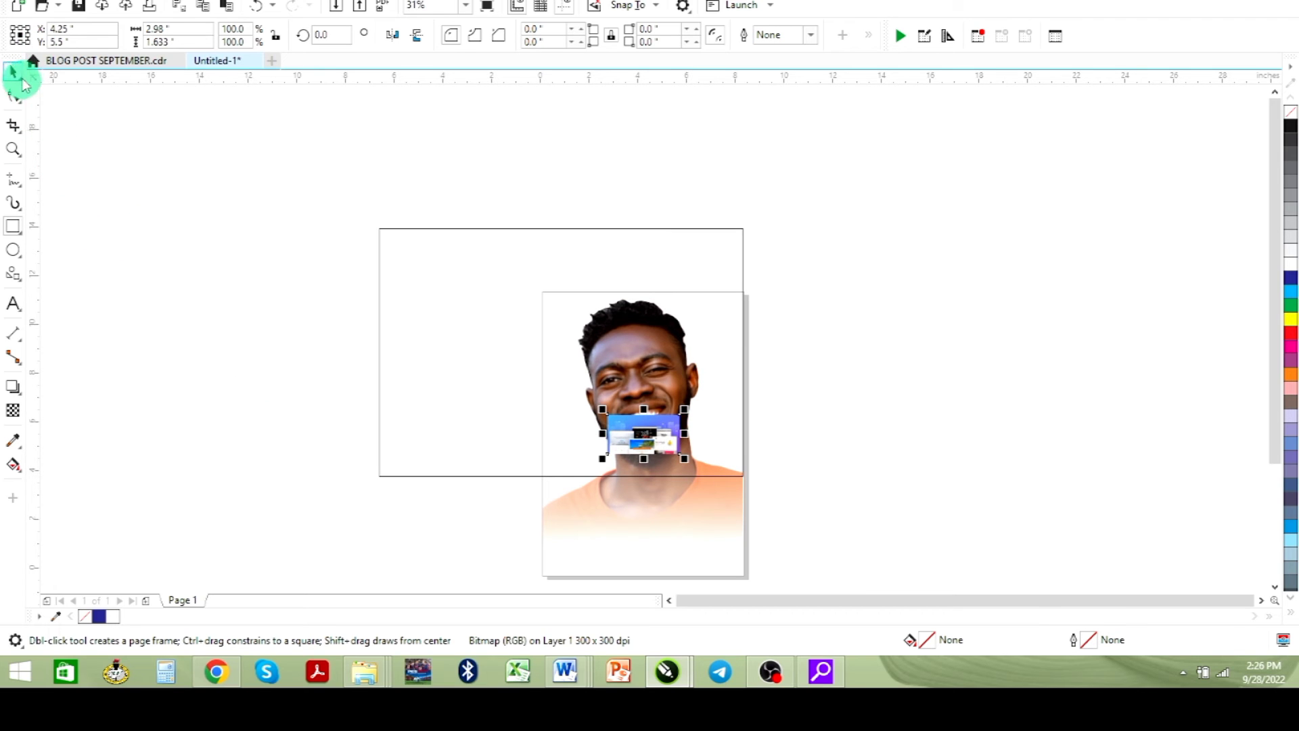
click(13, 72)
mouse_move(644, 421)
mouse_down()
mouse_move(919, 266)
mouse_move(527, 248)
mouse_up()
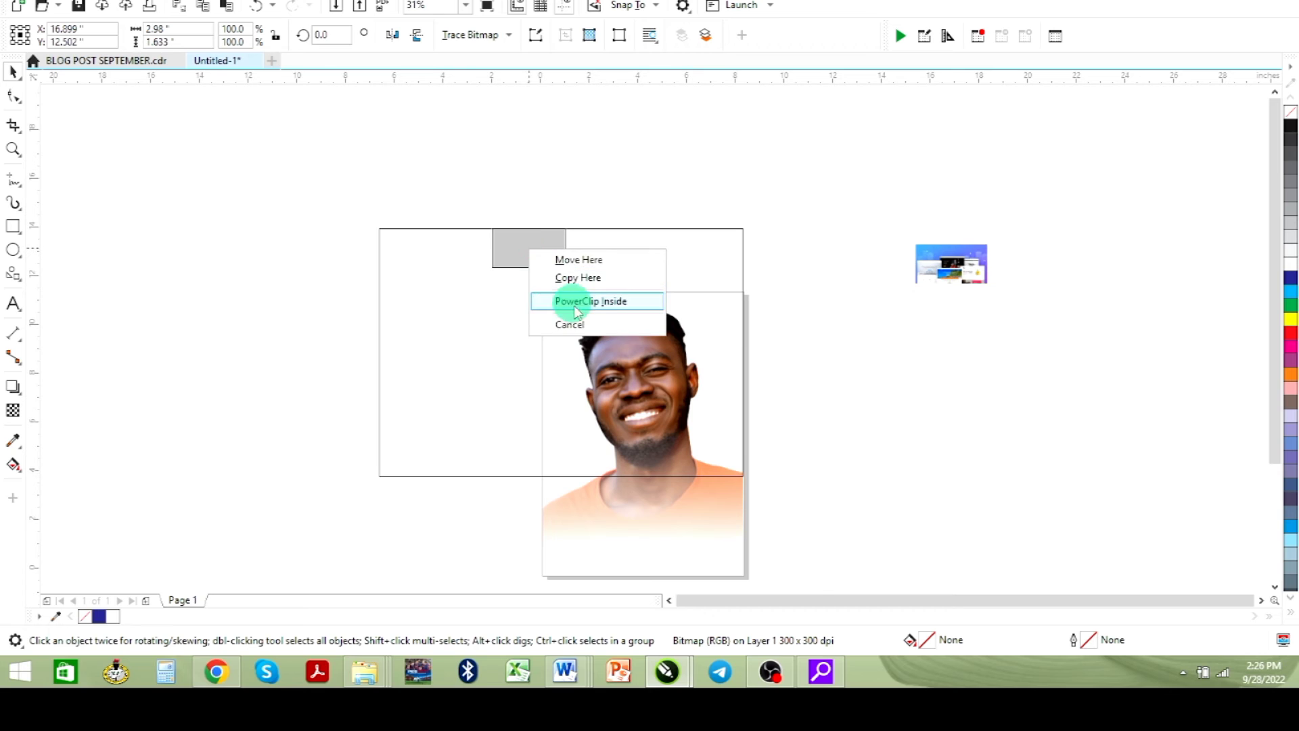
click(582, 303)
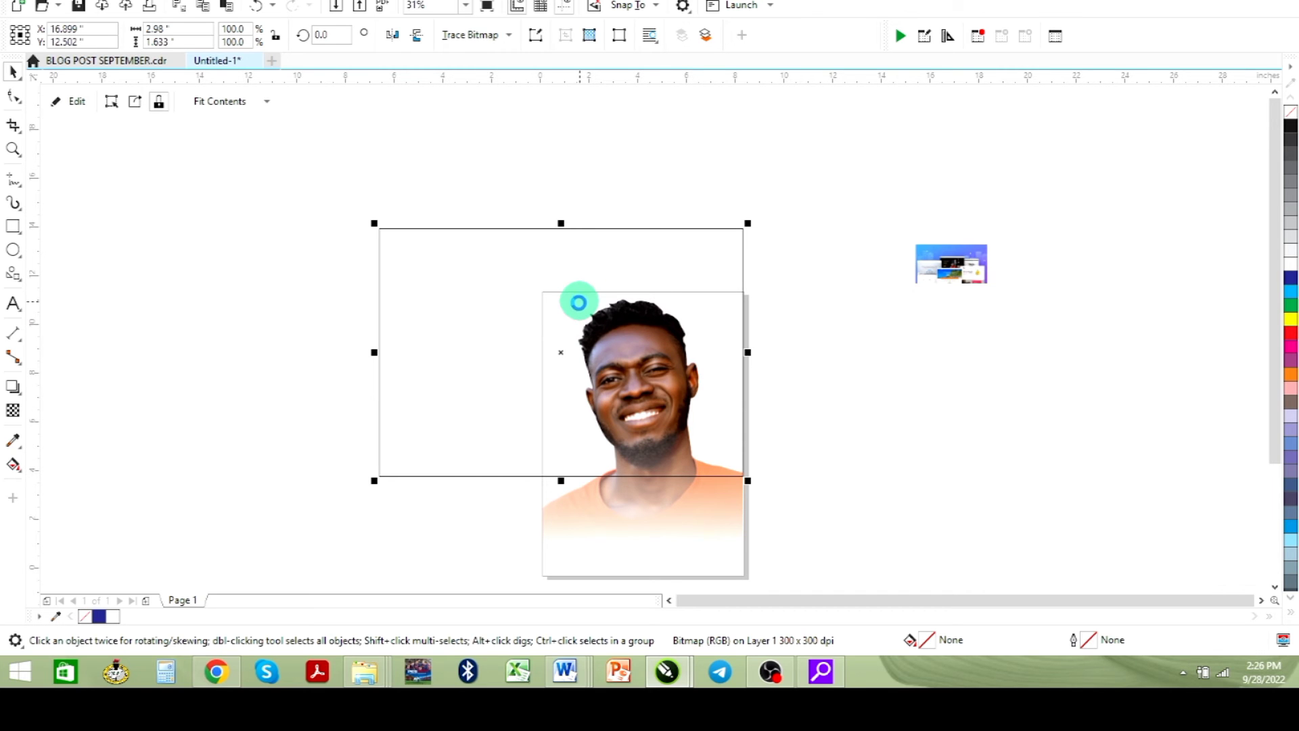
click(226, 108)
click(234, 161)
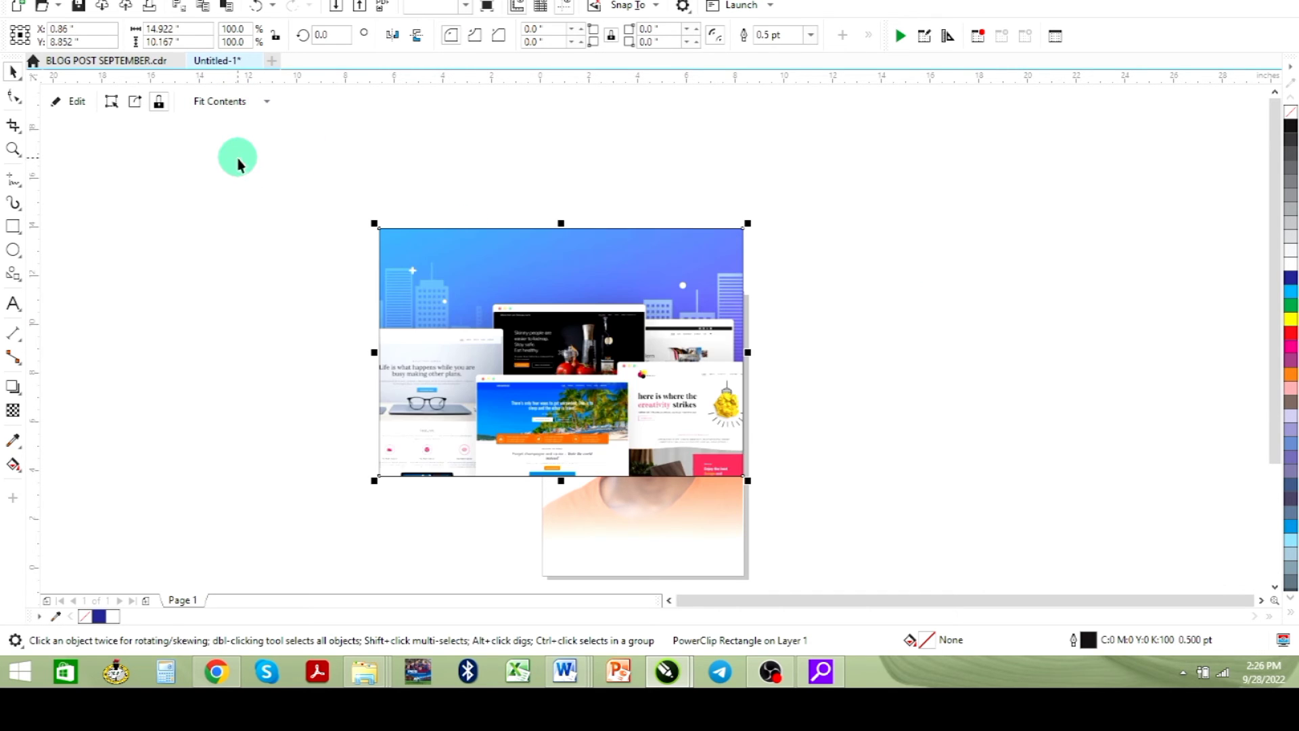
Open the PowerClip's contents to view the whole banner beyond the frame, and finish editing
click(79, 103)
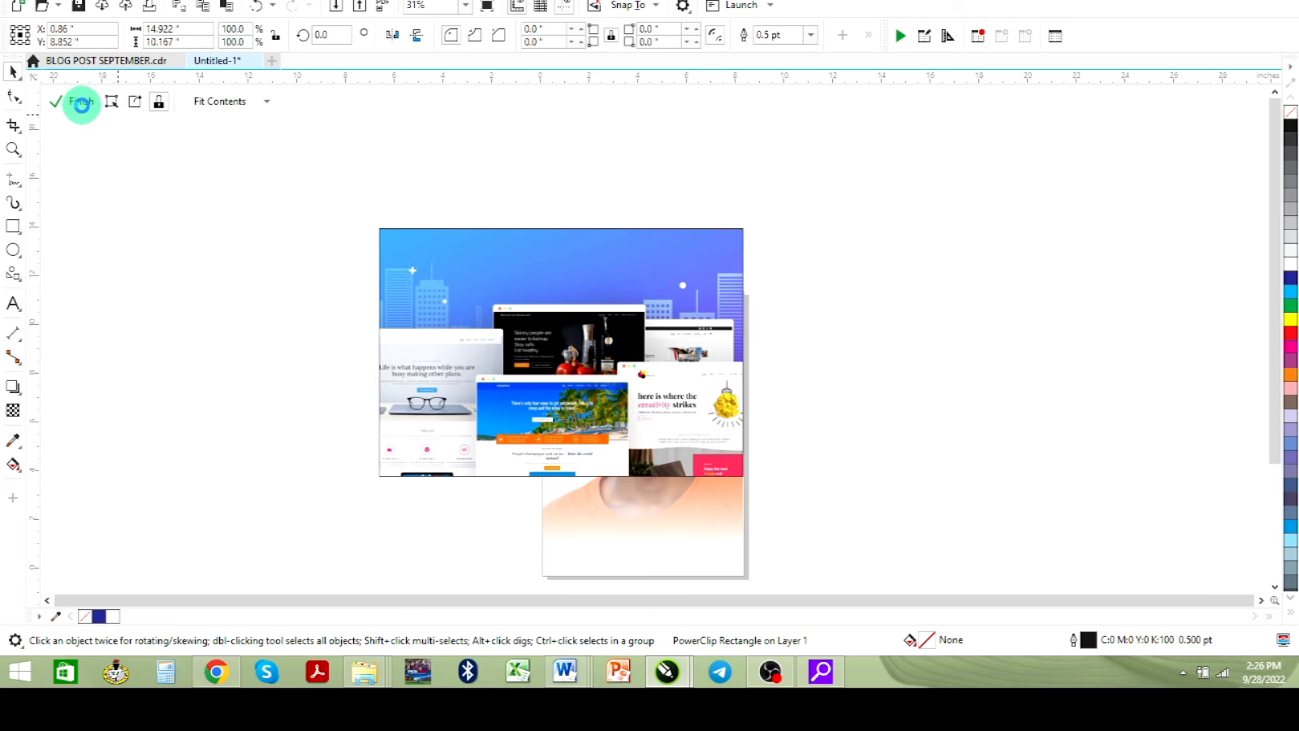
key(Escape)
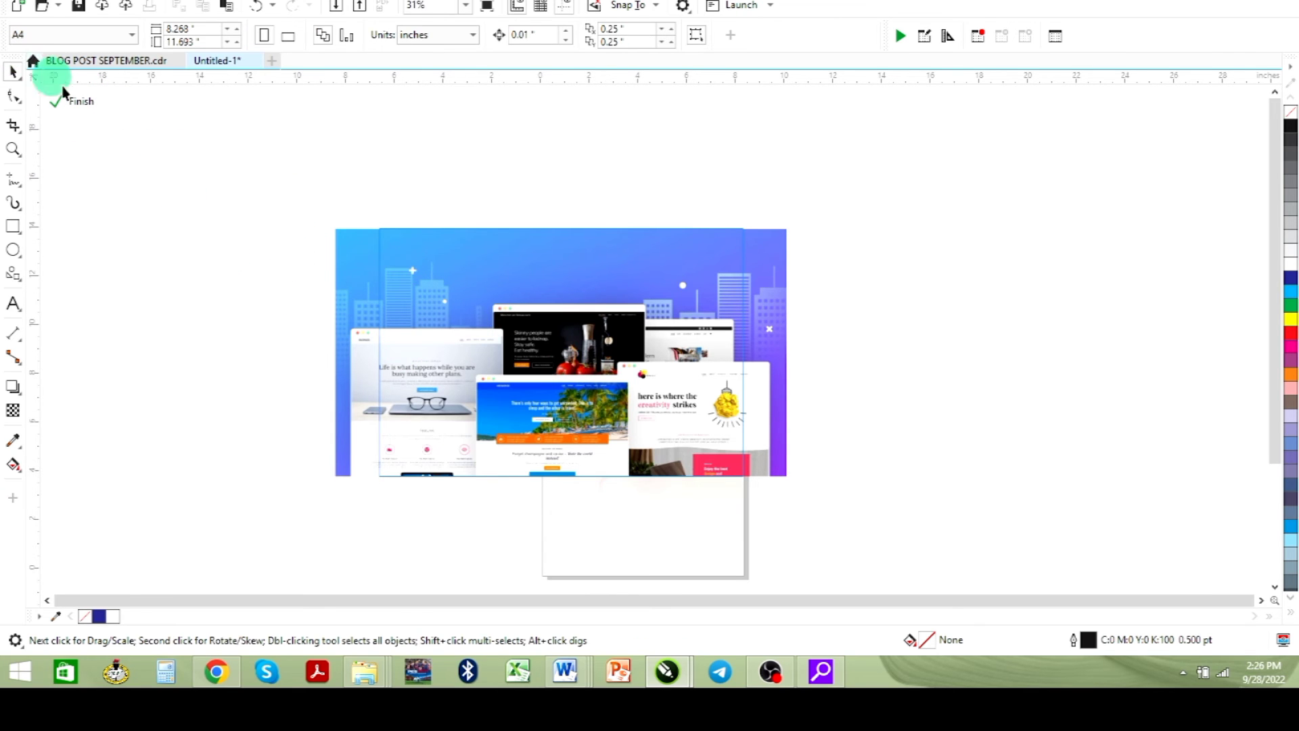
click(75, 101)
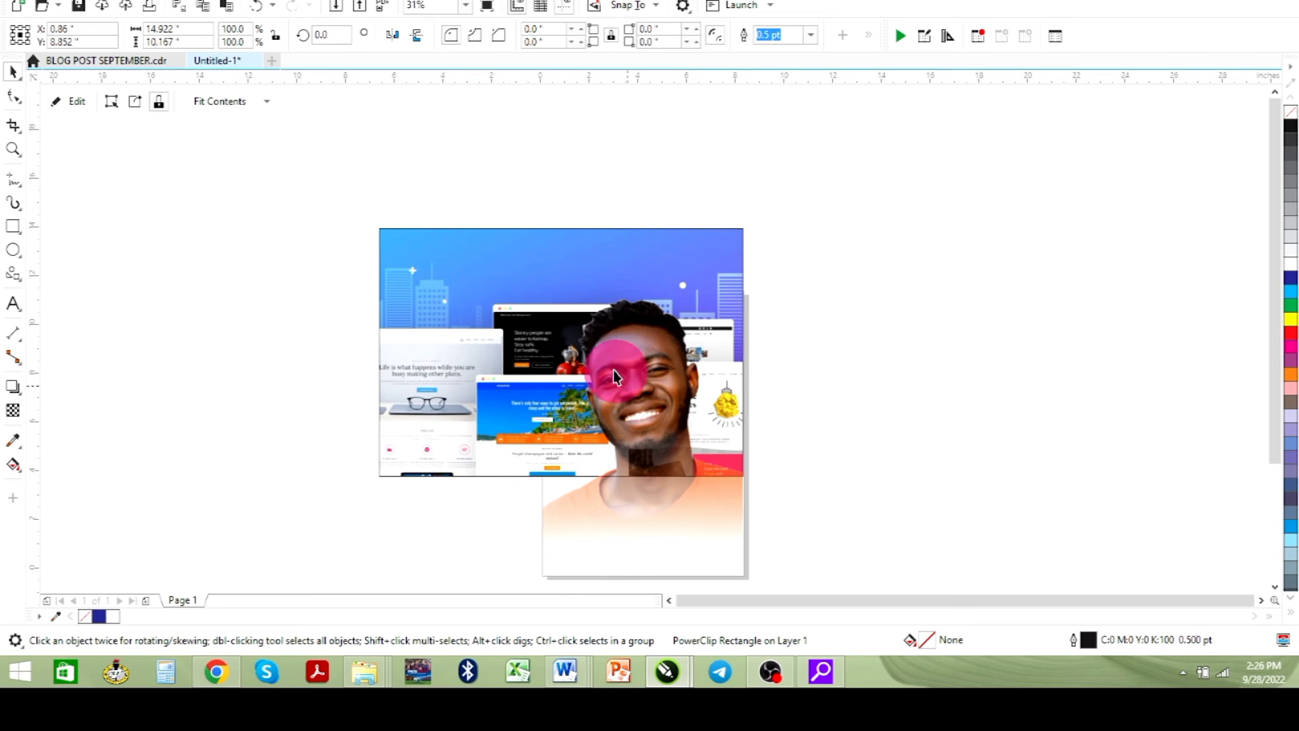
Place the portrait in front of the banner near the rectangle's middle and shrink it to about 6.38 by 8.26 in
drag(613, 371, 561, 297)
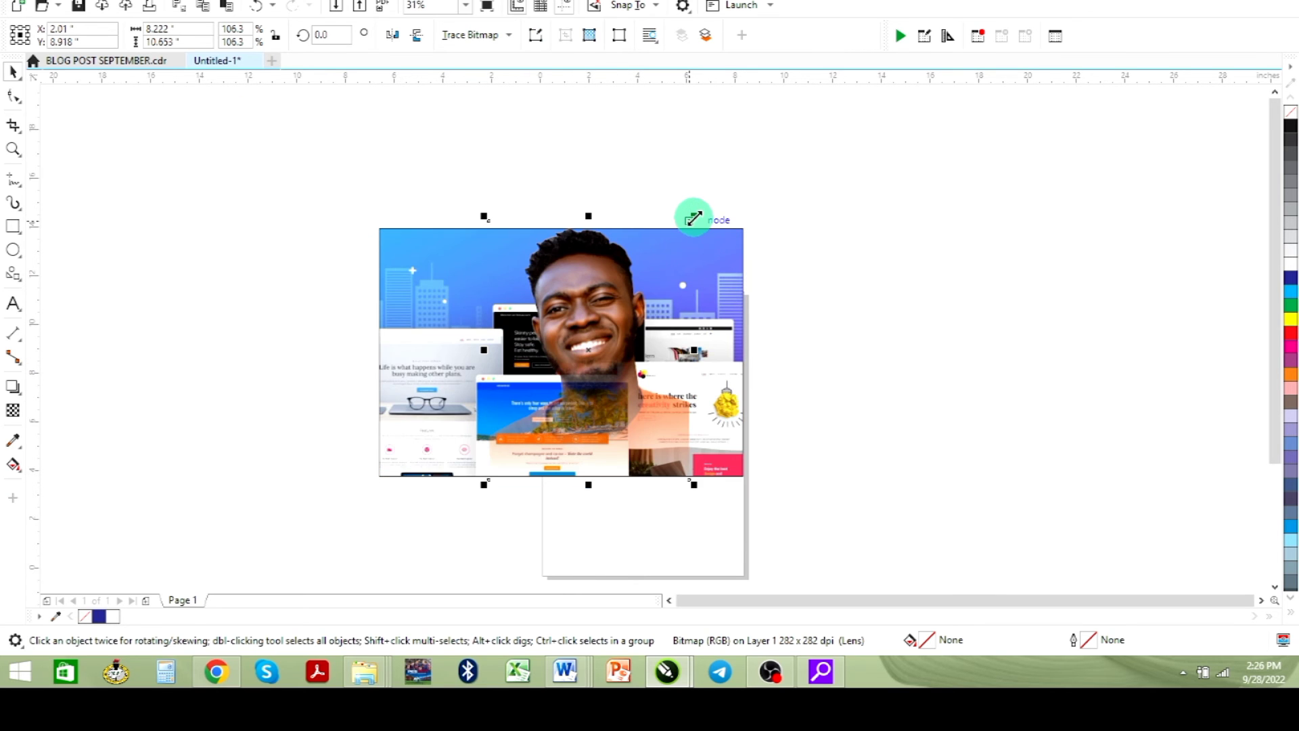
drag(693, 219, 669, 250)
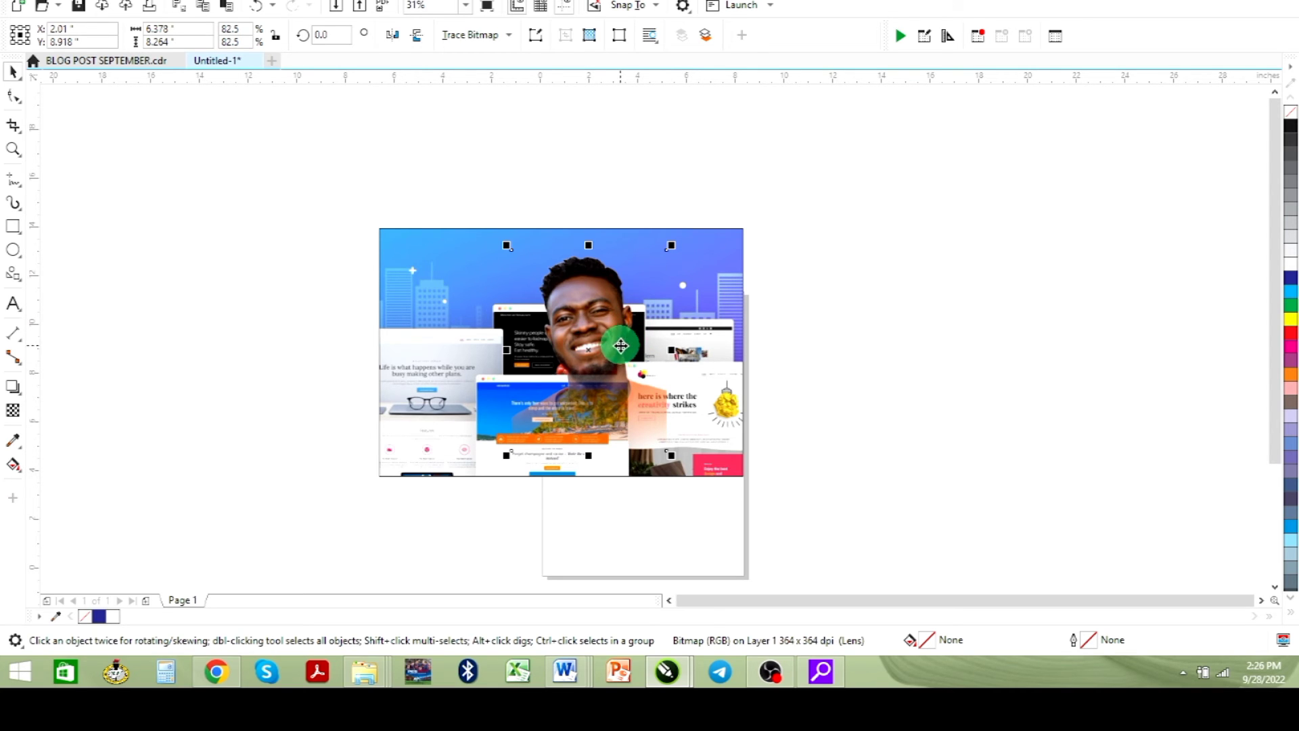
Open the PowerClip's contents for editing and select the banner for the Transparency tool with the Normal merge mode
click(421, 312)
click(59, 104)
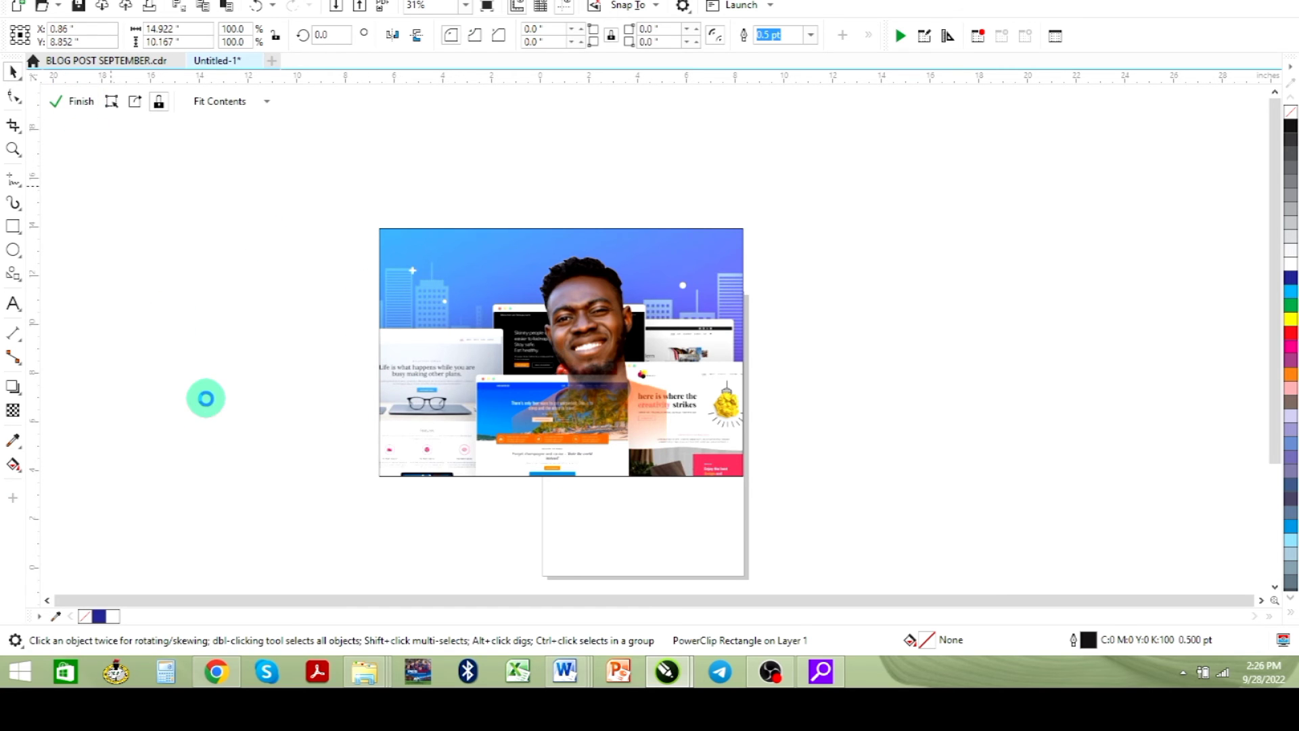
click(416, 307)
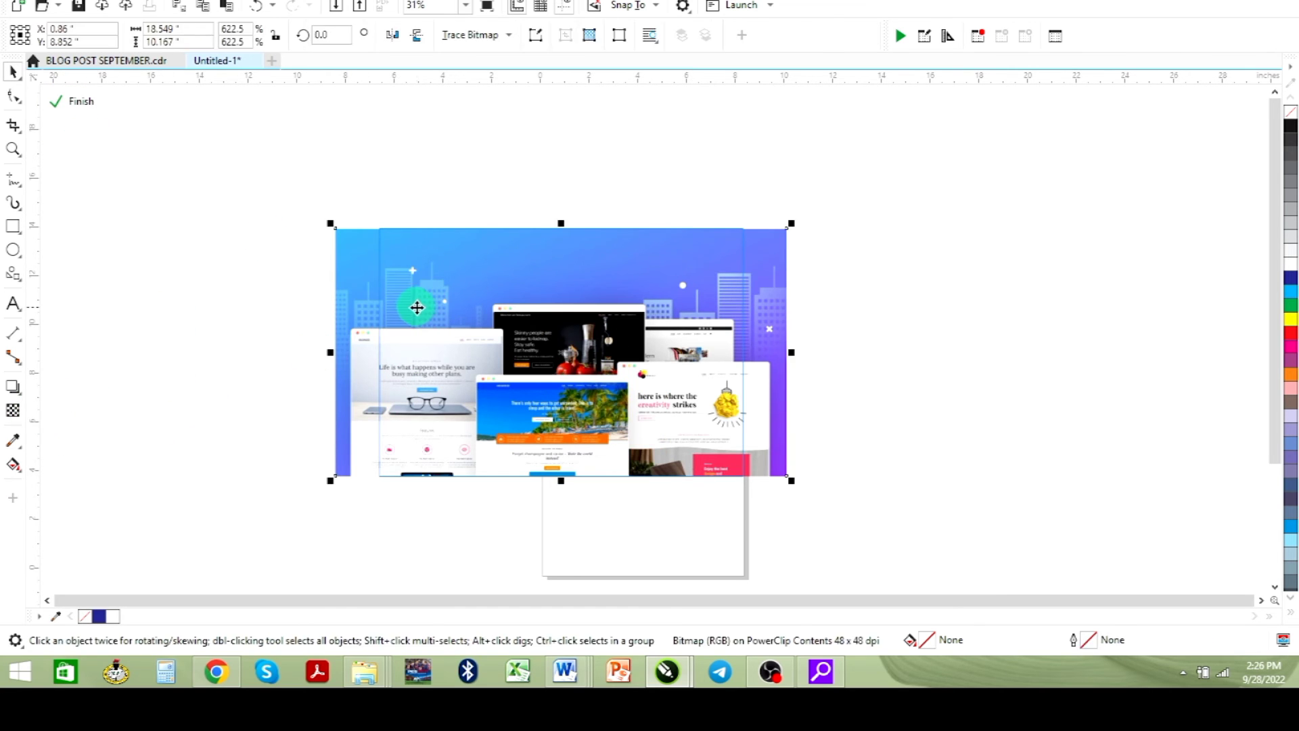
click(13, 411)
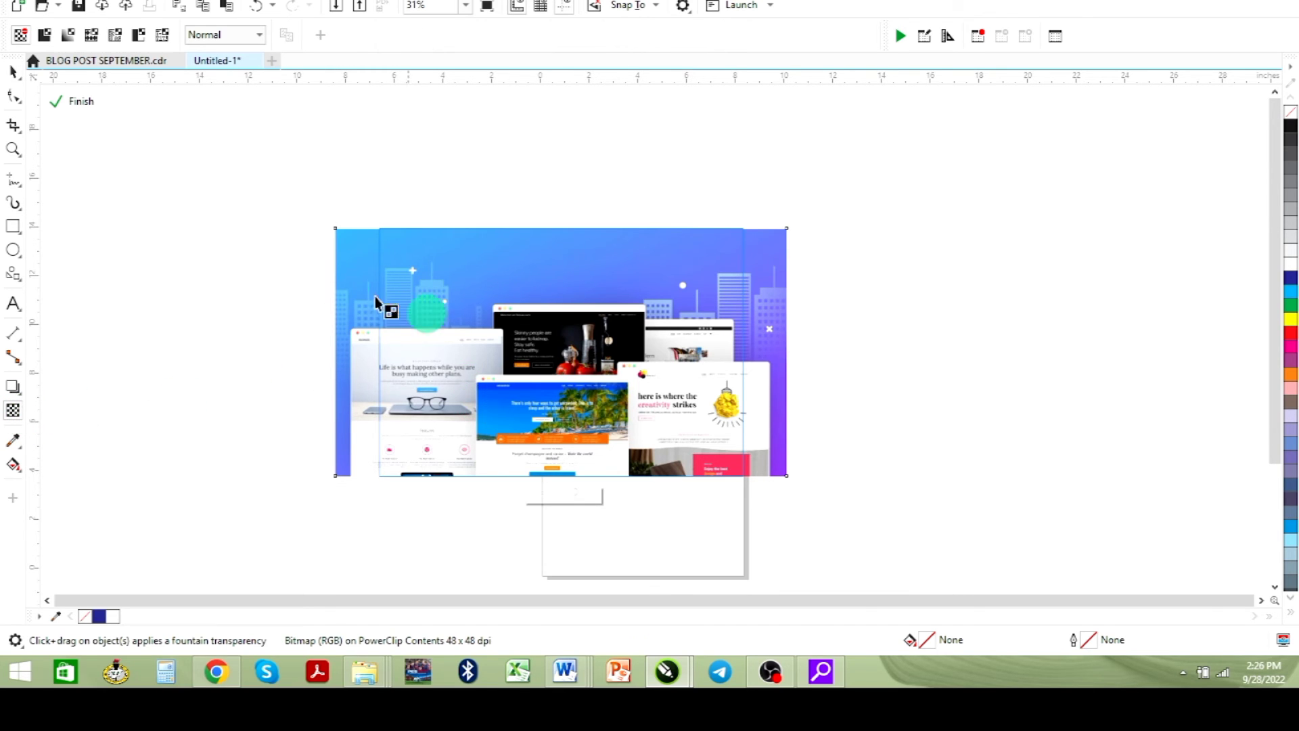
click(224, 41)
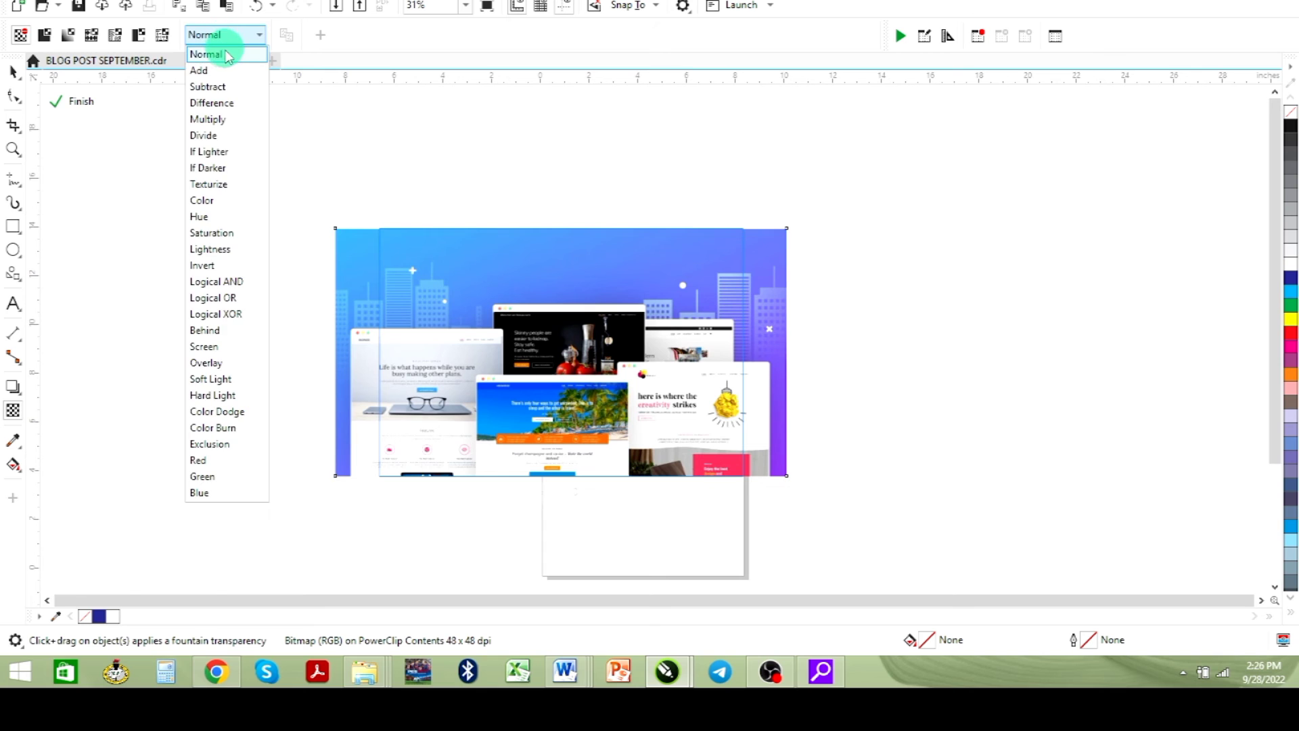
click(227, 59)
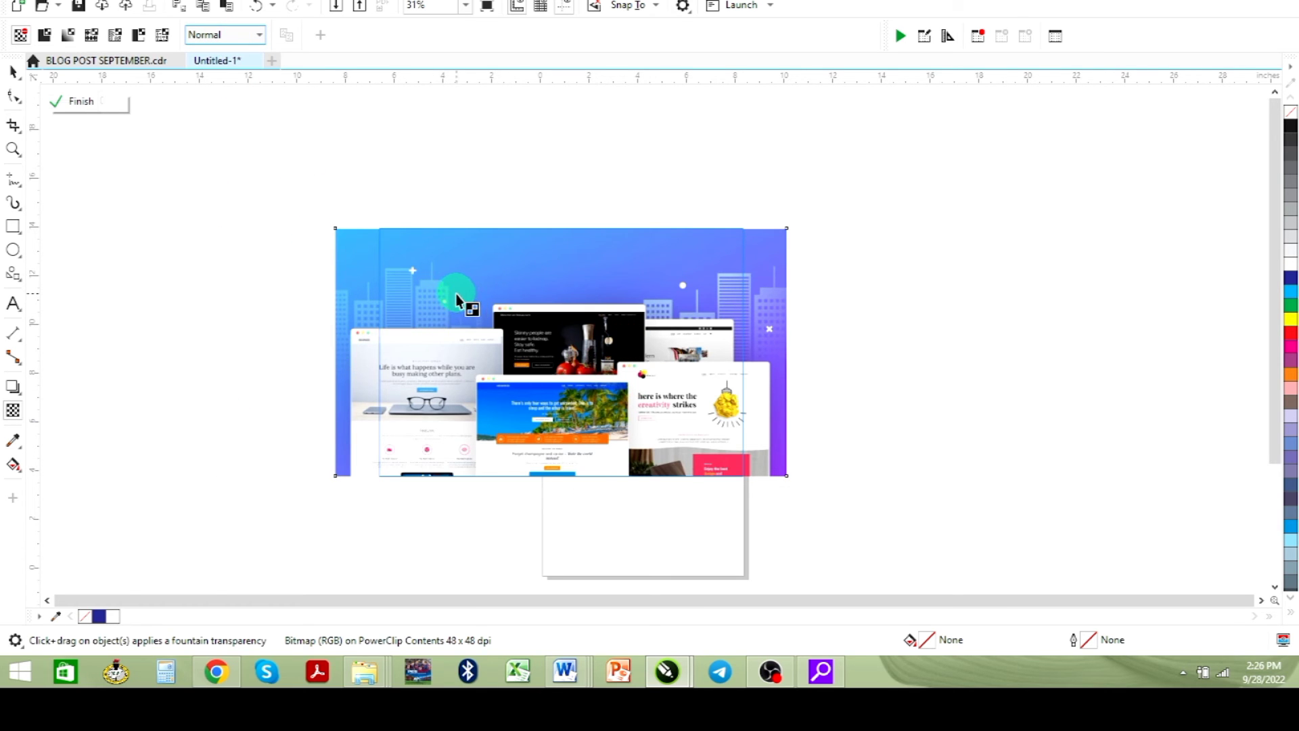
Try uniform transparency values of 79, 90 and 70 on the banner, and reset it to 0
click(549, 499)
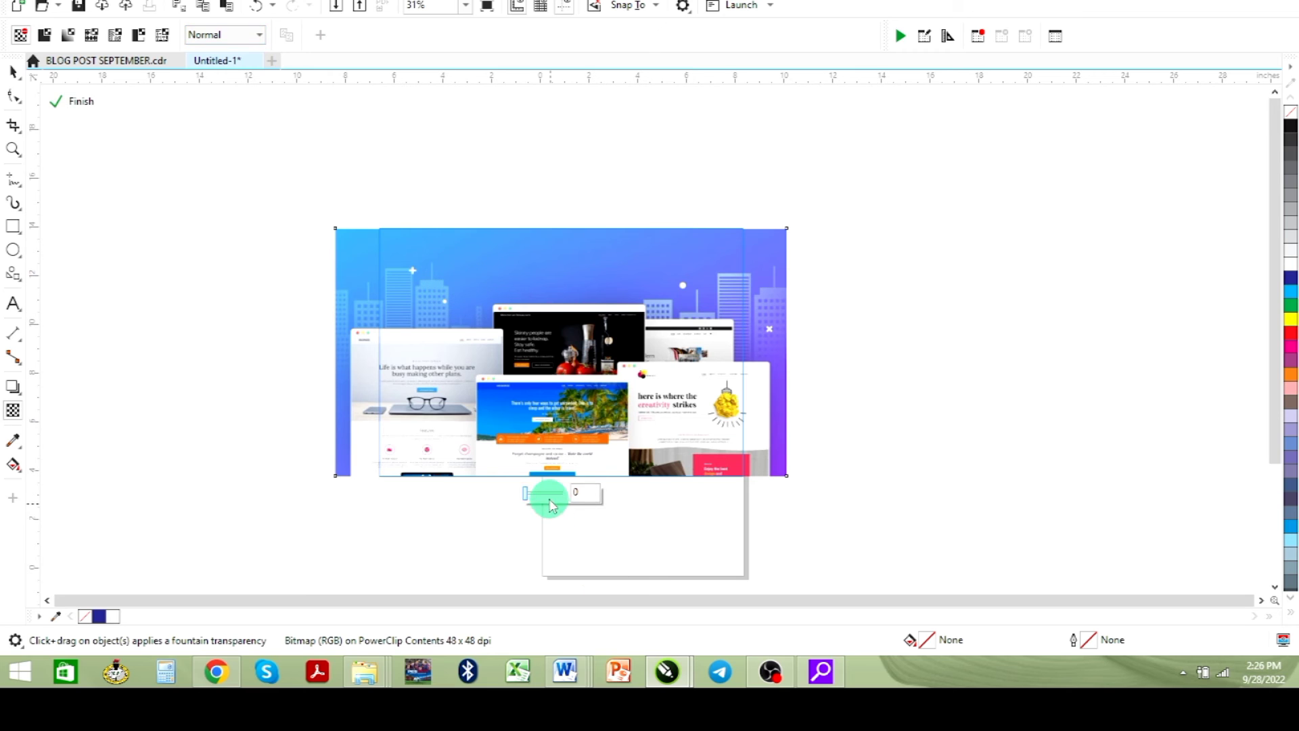
drag(542, 490, 555, 491)
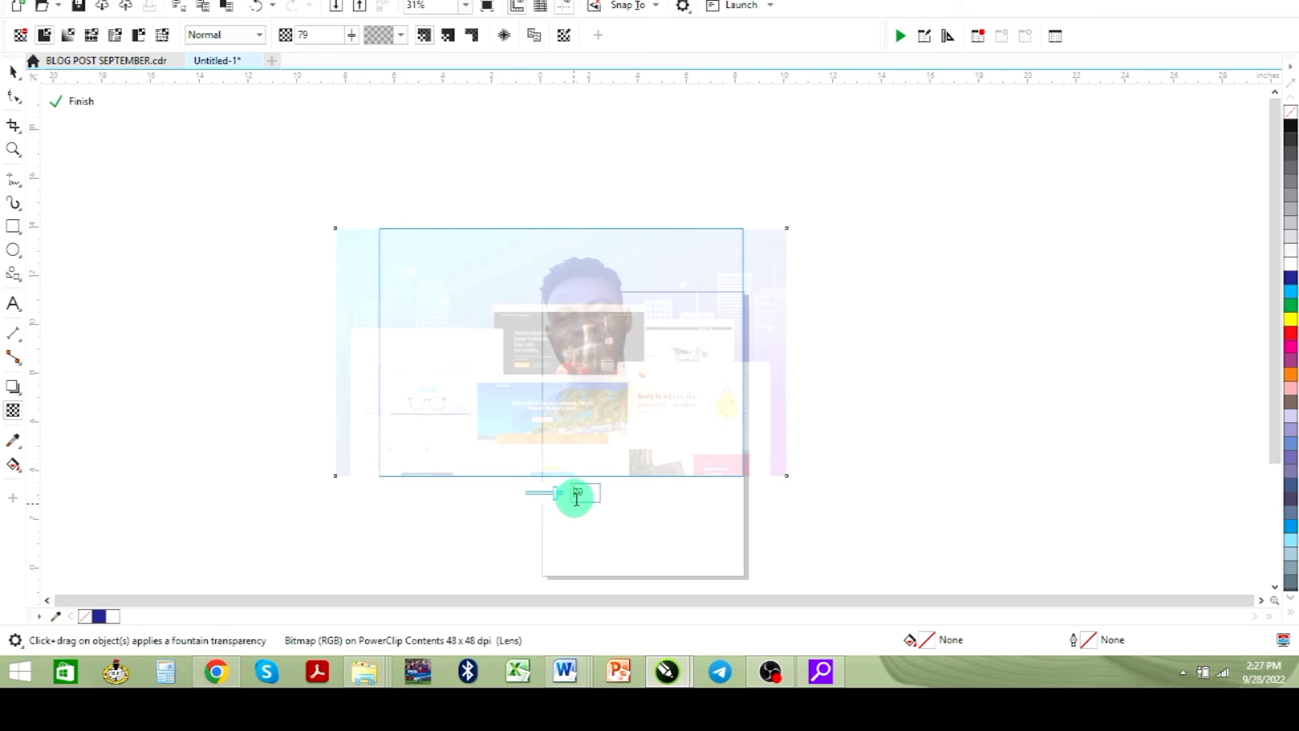
double_click(586, 492)
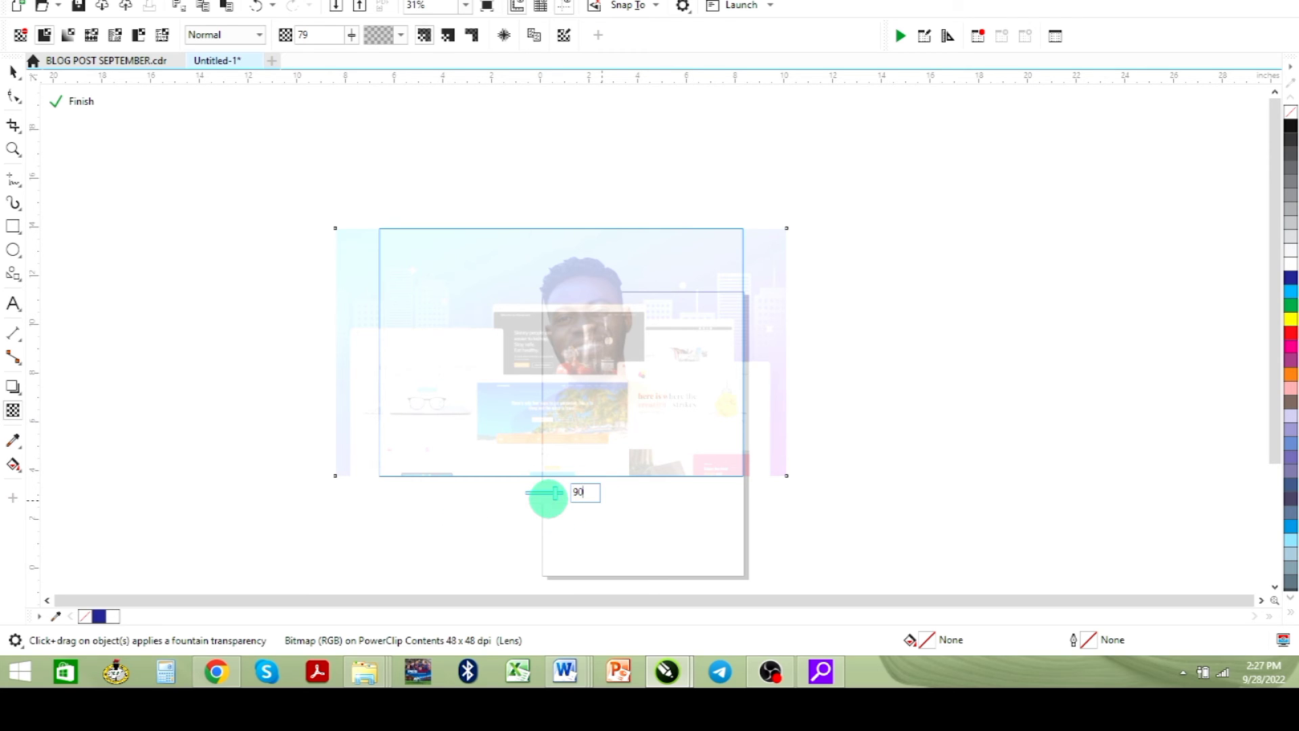
click(548, 493)
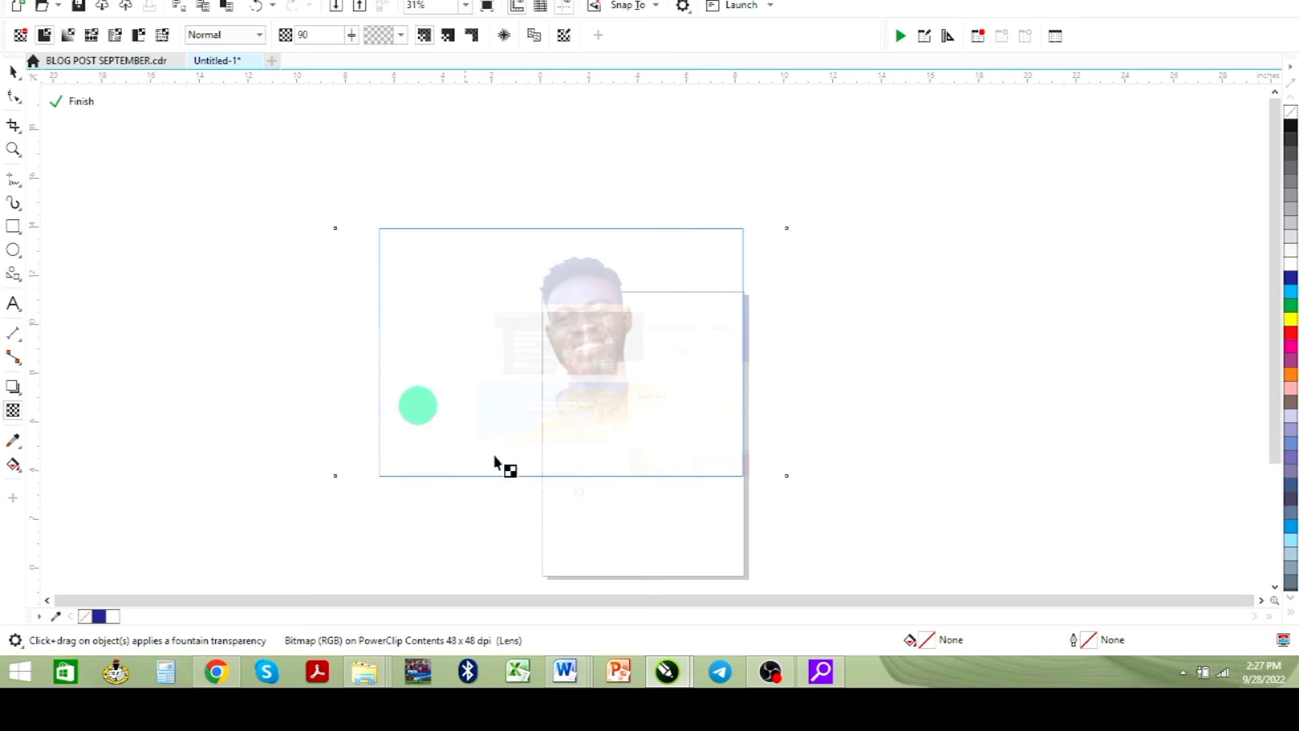
click(556, 493)
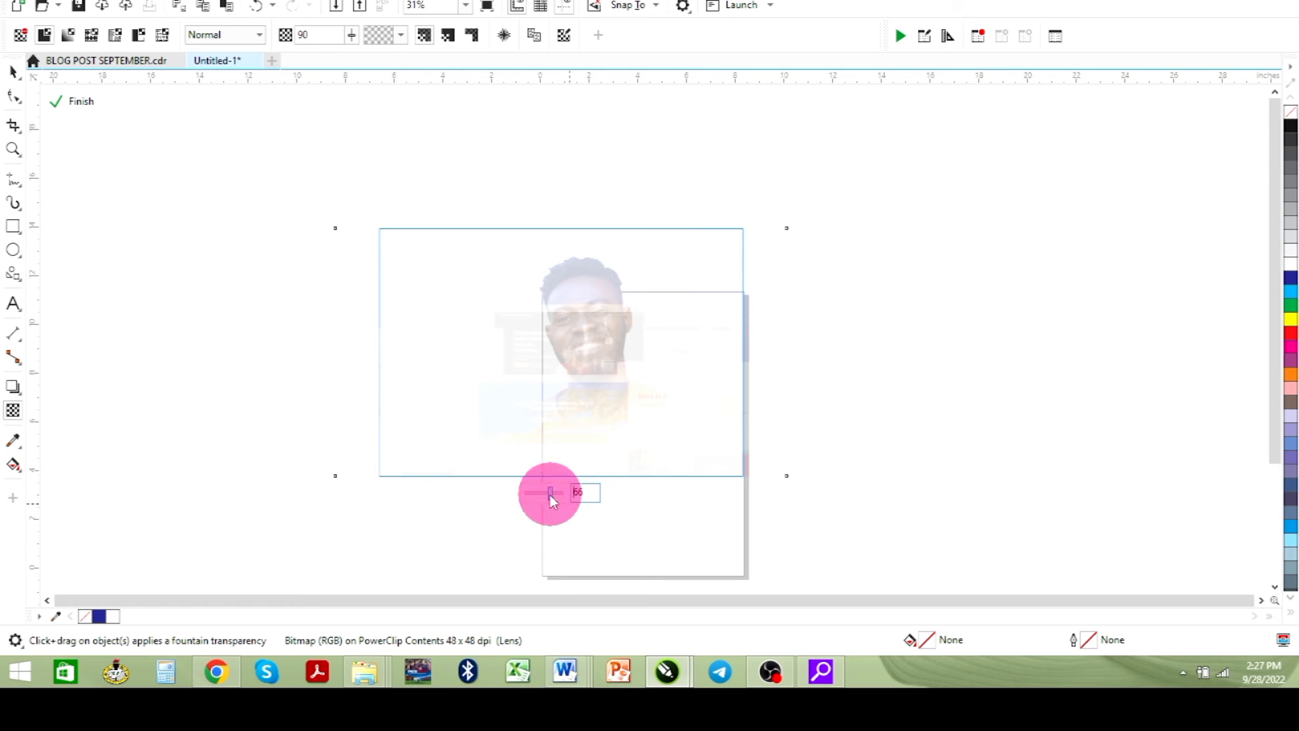
click(552, 494)
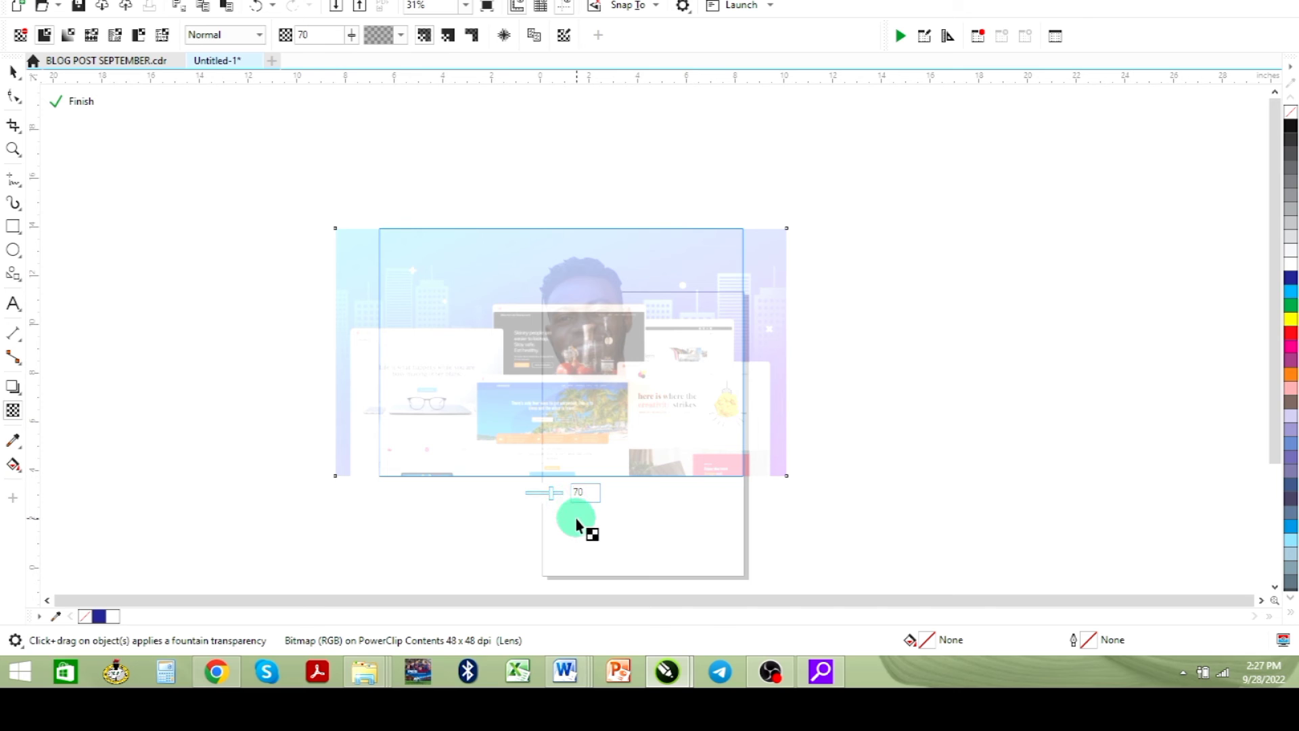
click(528, 496)
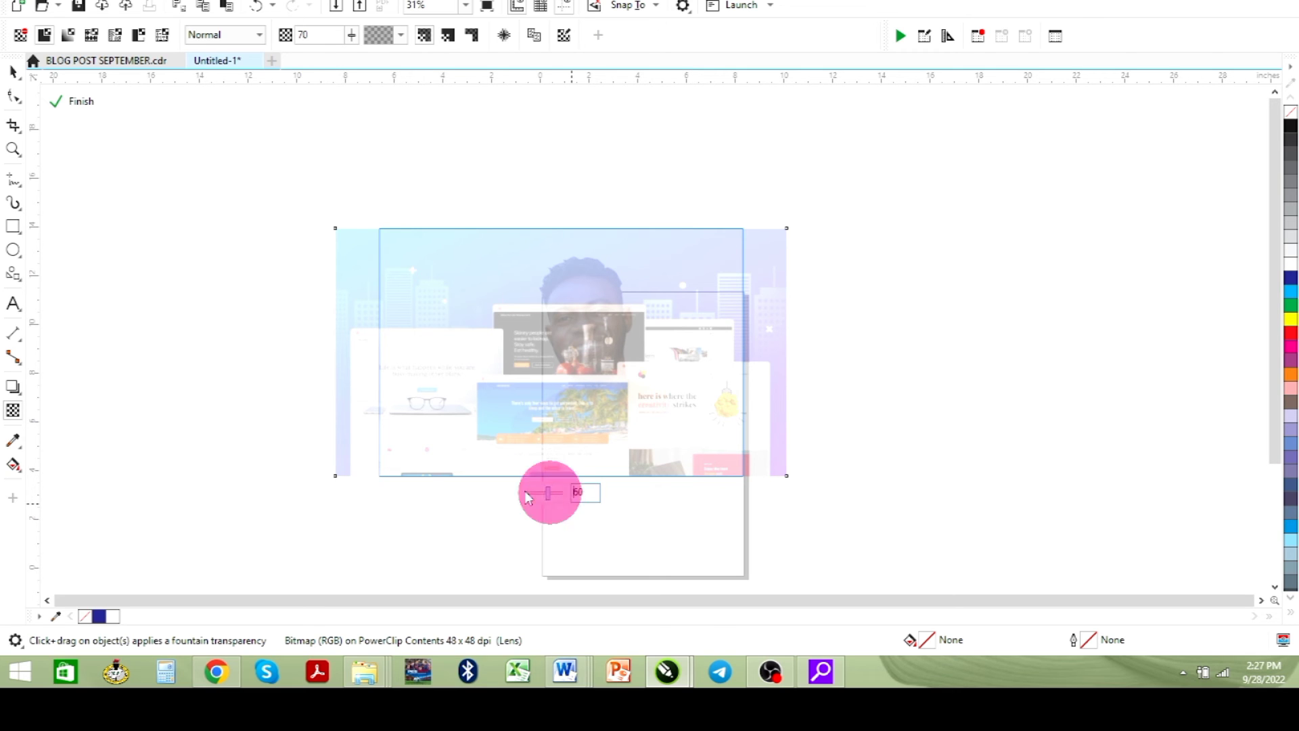
drag(528, 497, 464, 501)
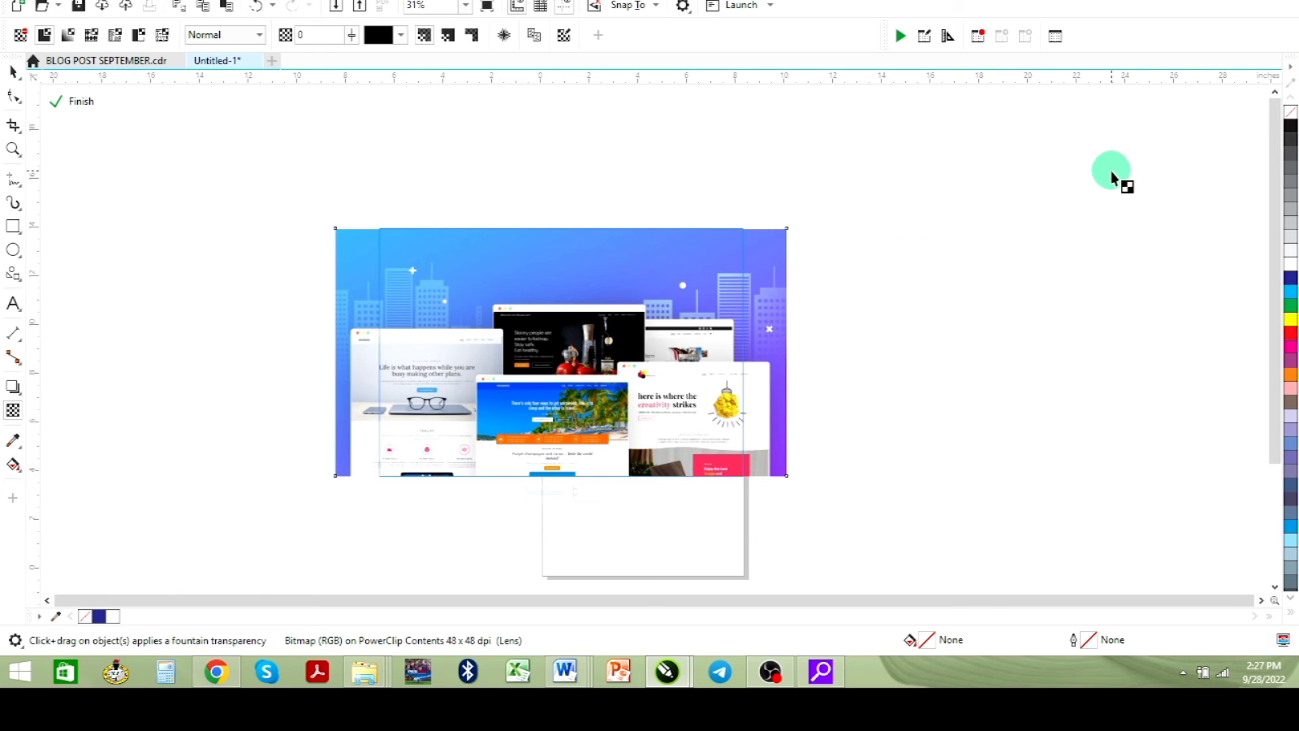
Apply a fountain transparency from above the banner down to its lower edge at about -89.9 degrees, and finish editing the PowerClip
drag(560, 124, 578, 502)
drag(570, 499, 560, 497)
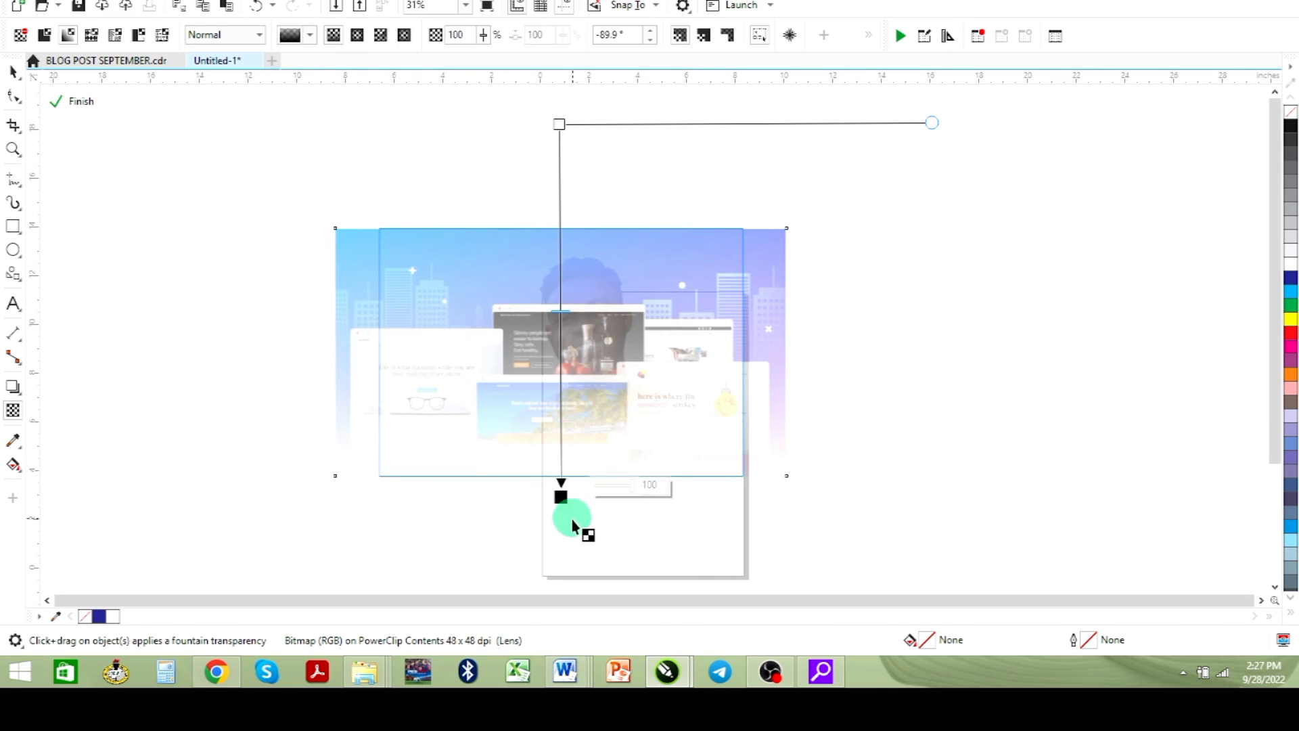
drag(563, 502, 561, 475)
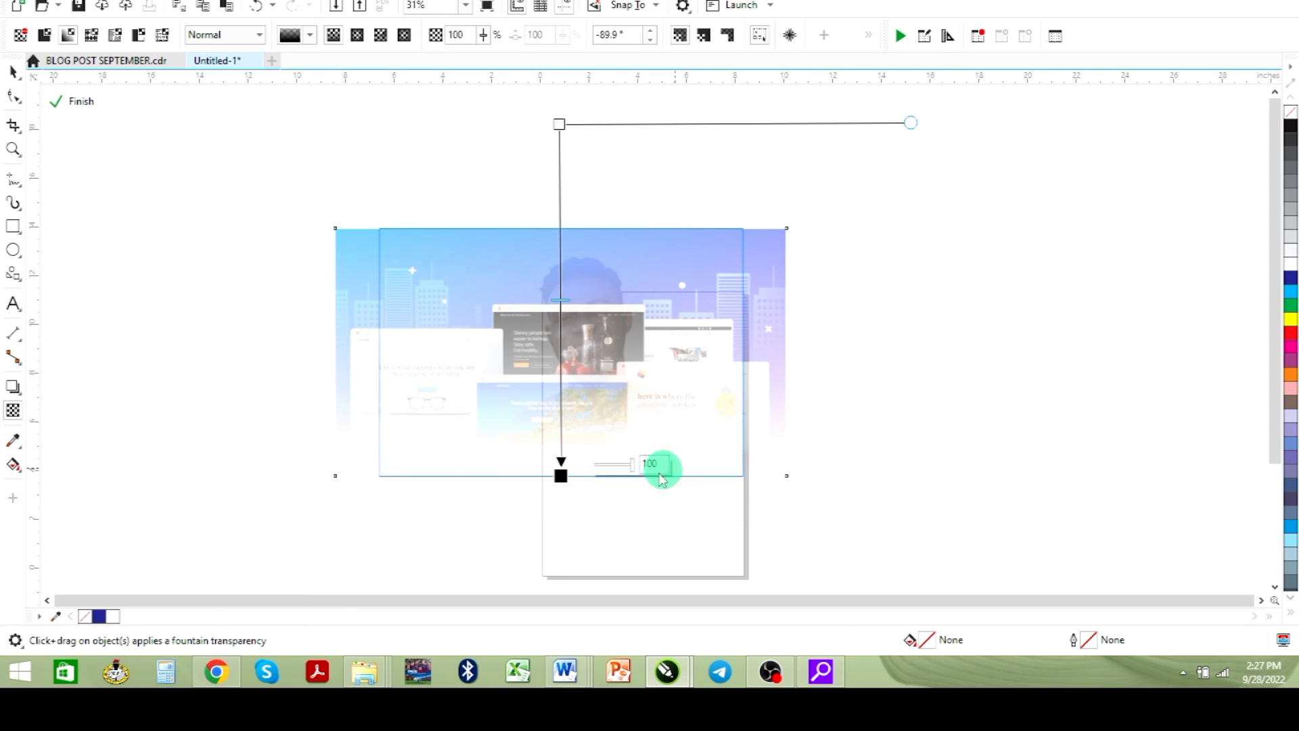
click(78, 102)
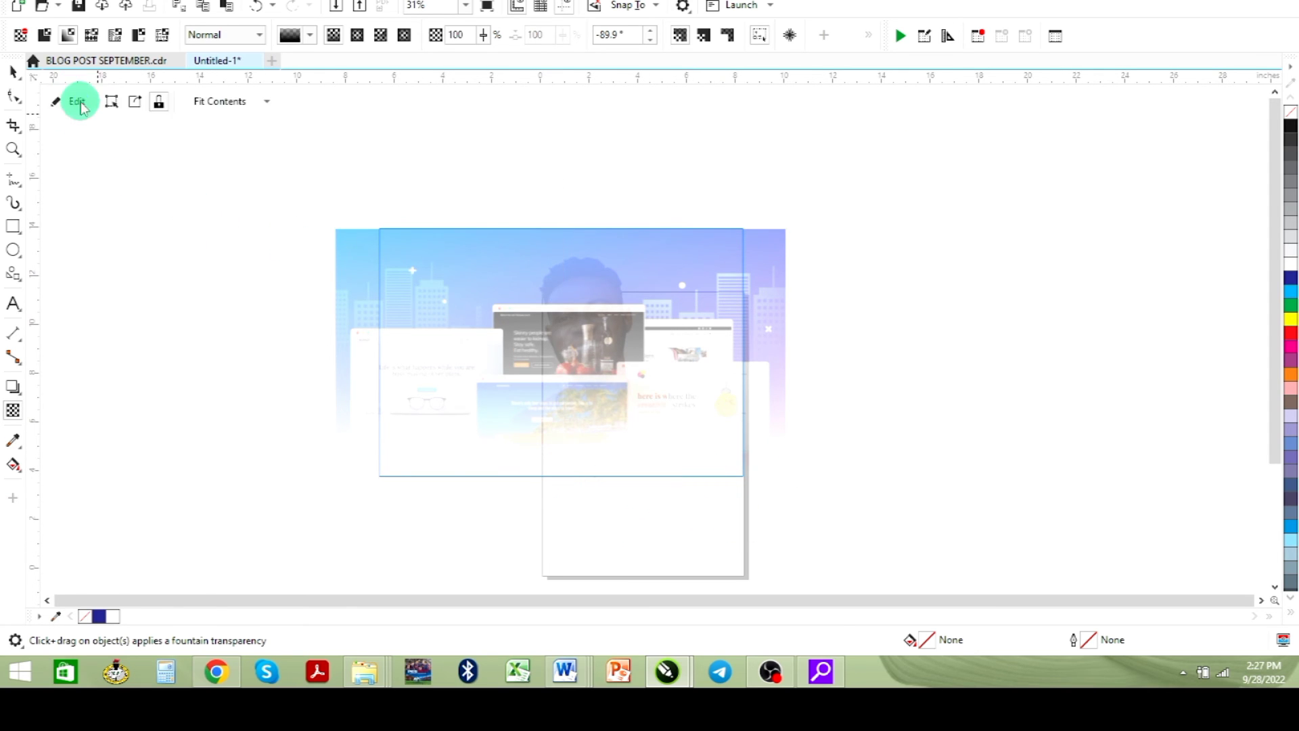
key(space)
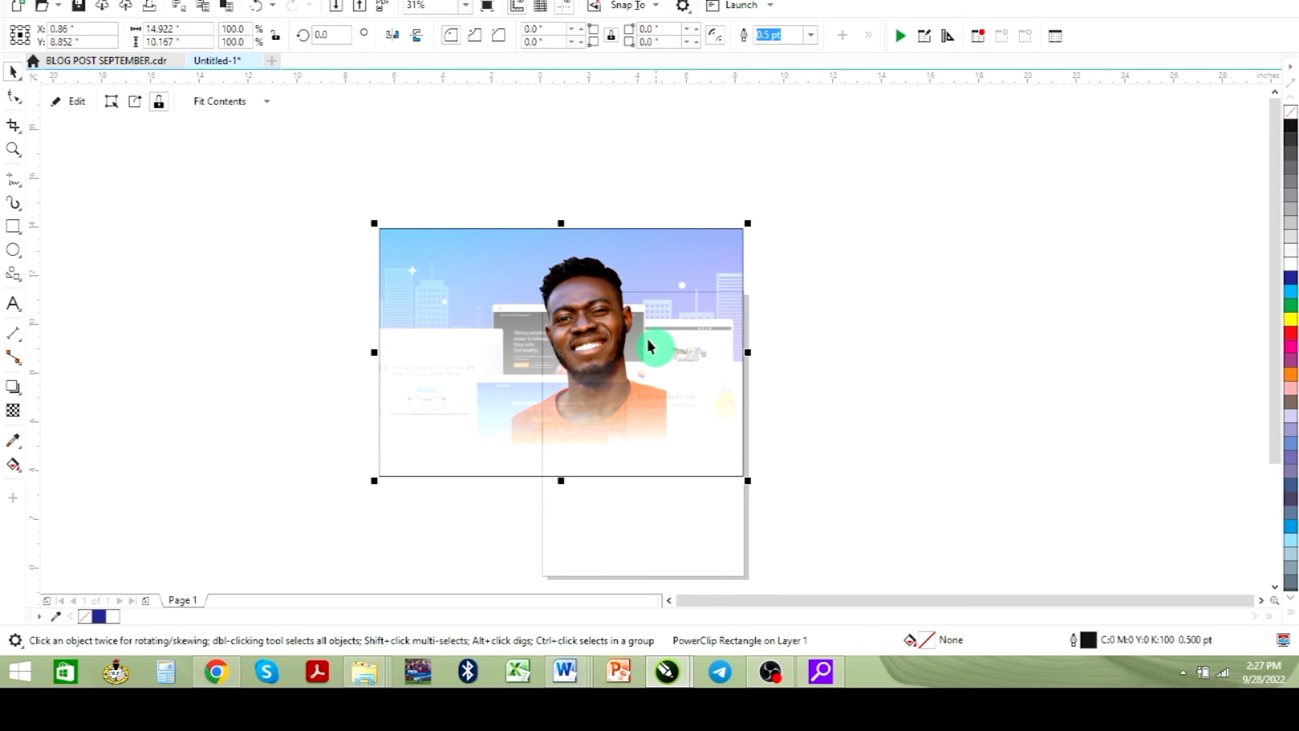
Undo the portrait moves and the banner's transparency changes, back to the fully opaque banner inside the PowerClip's contents
mouse_move(585, 325)
mouse_down()
mouse_move(530, 310)
mouse_move(569, 328)
mouse_move(565, 339)
mouse_up()
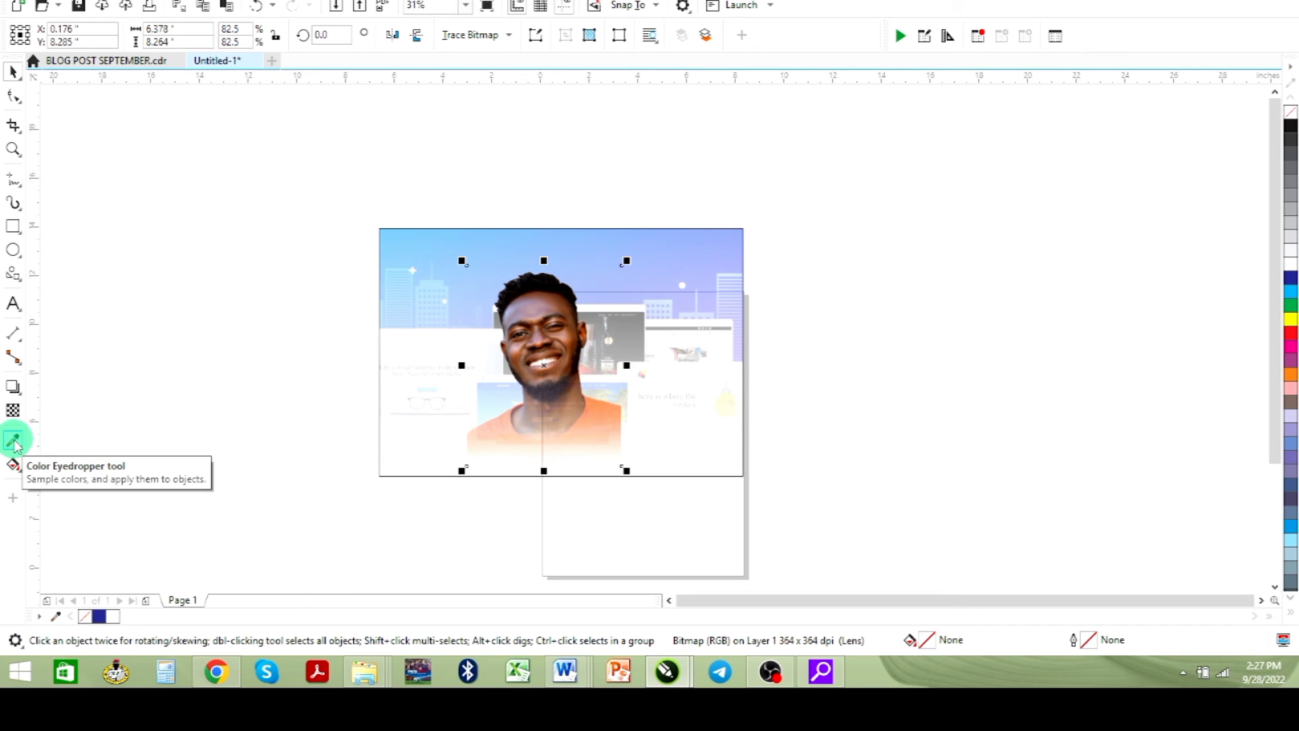
key(ctrl+z)
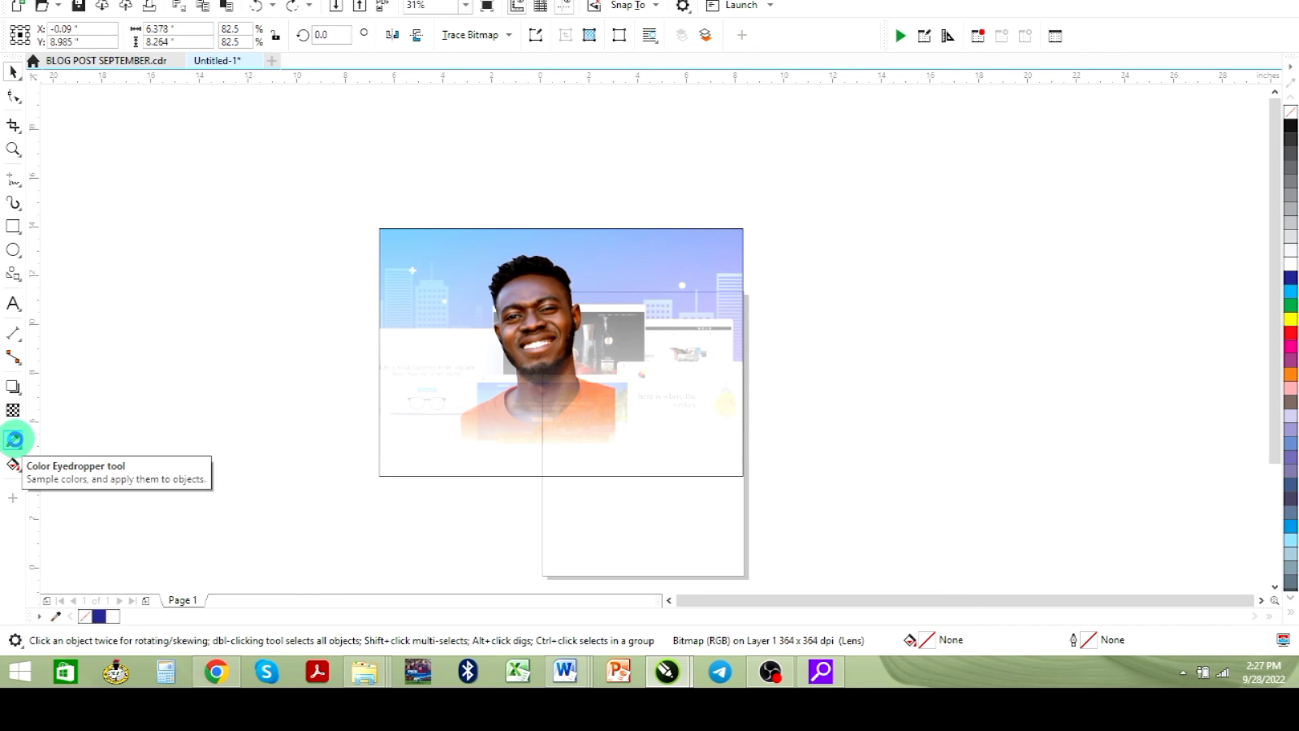
key(ctrl+z)
key(ctrl+z)
key(ctrl+z)
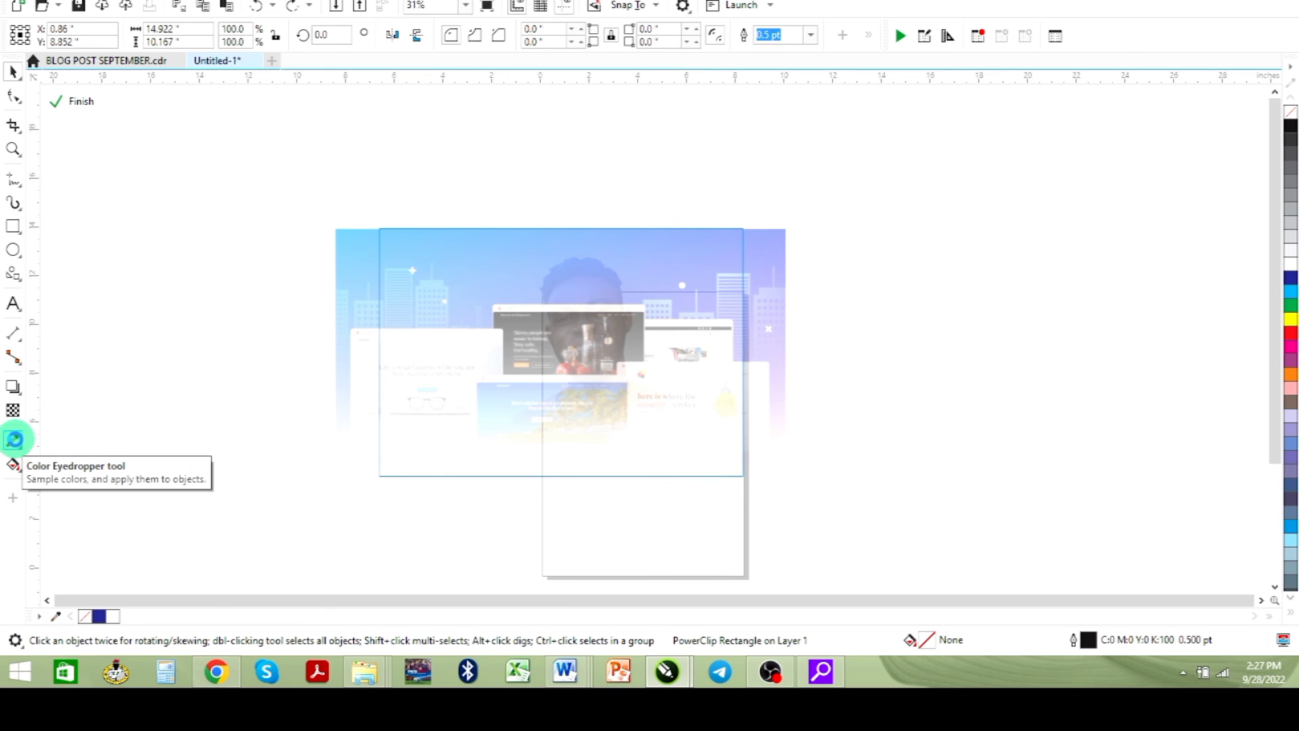
key(ctrl+z)
key(ctrl+z)
key(ctrl+z)
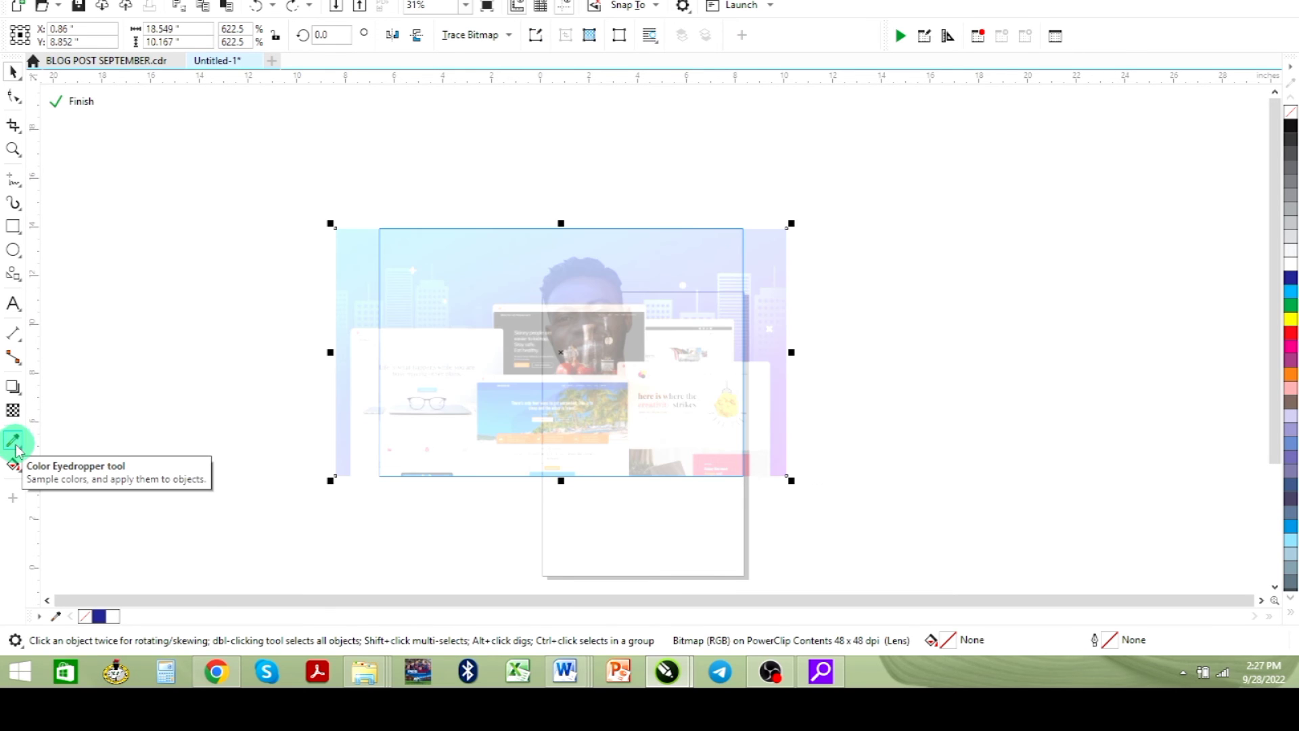
key(ctrl+z)
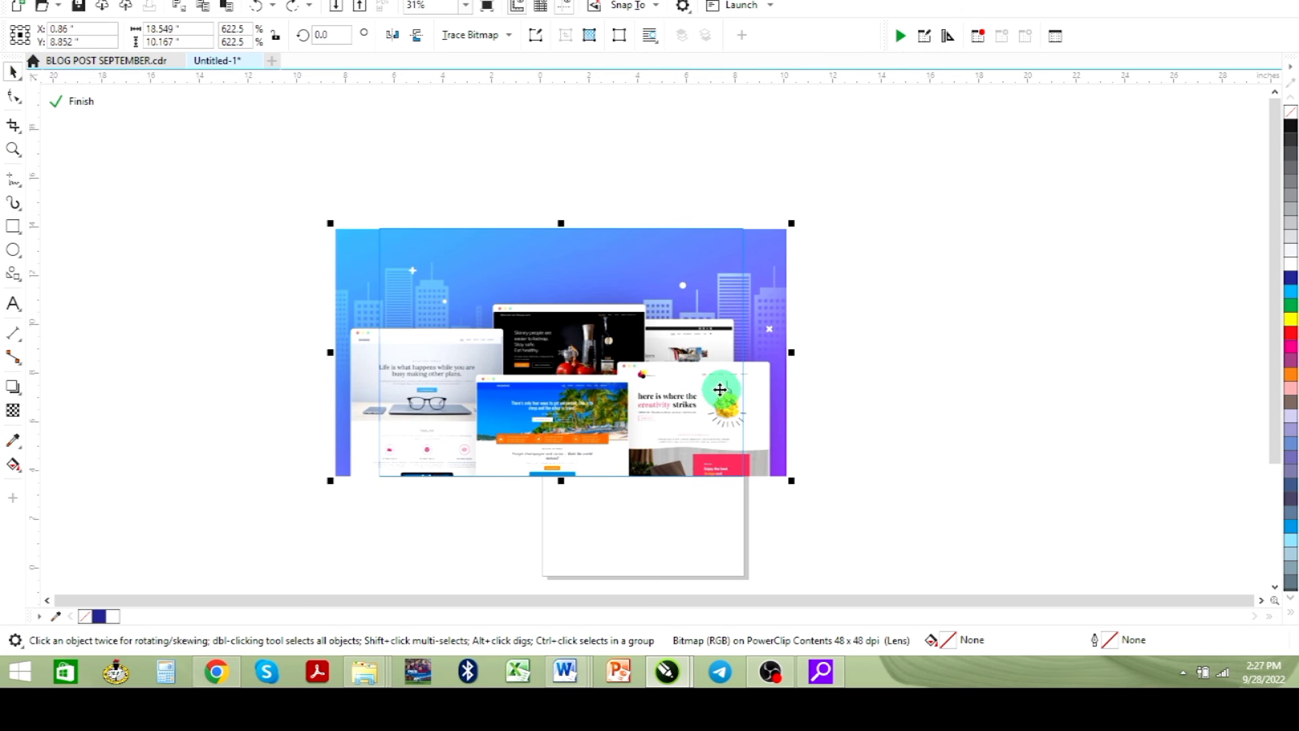
Move the banner up and left to about X -13.34, Y 12.02 in, and draw a rectangle about 1.6 by 1.1 in above the frame
drag(710, 389, 365, 310)
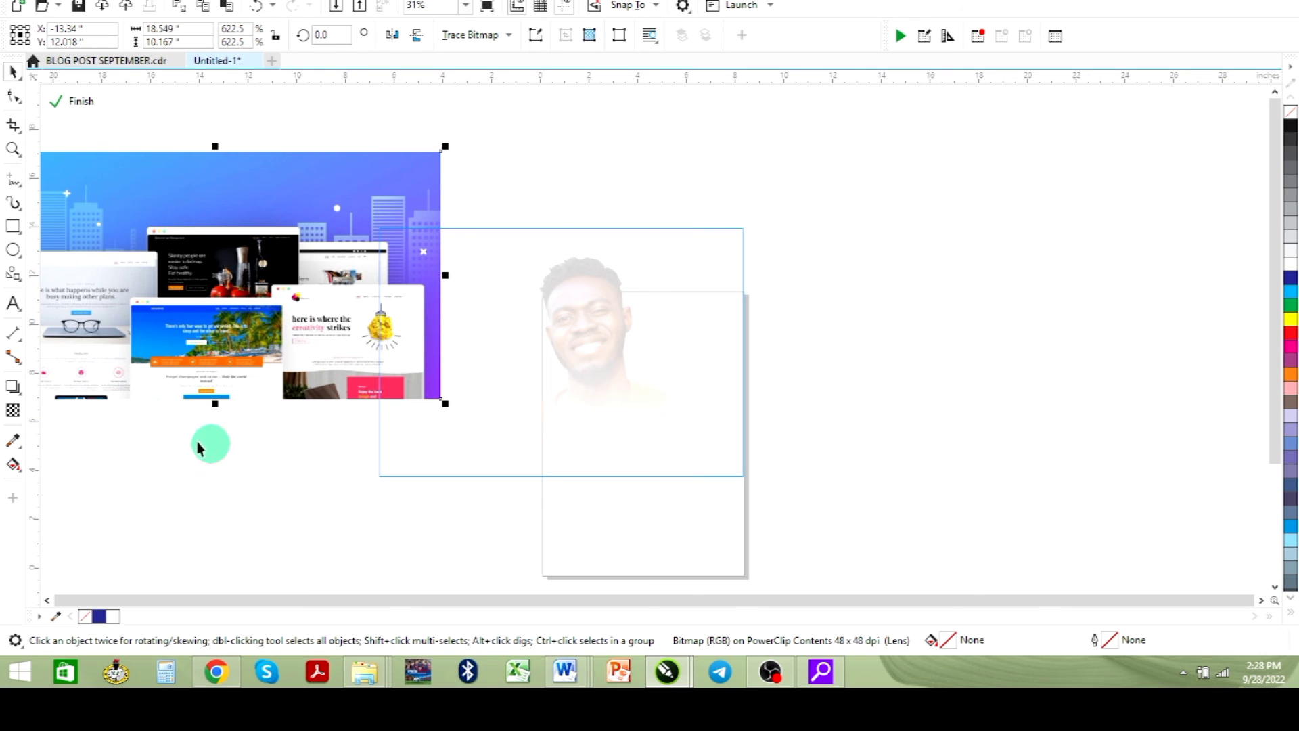
click(13, 225)
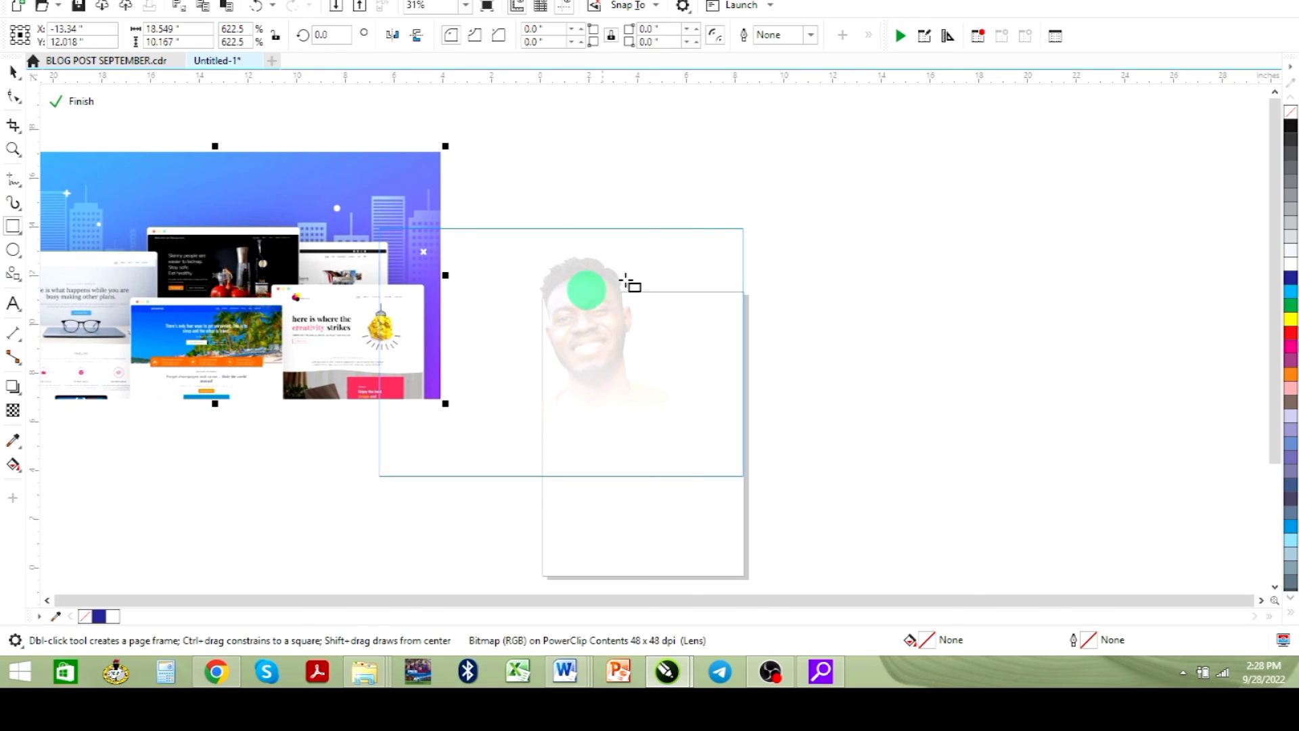
drag(694, 182, 734, 212)
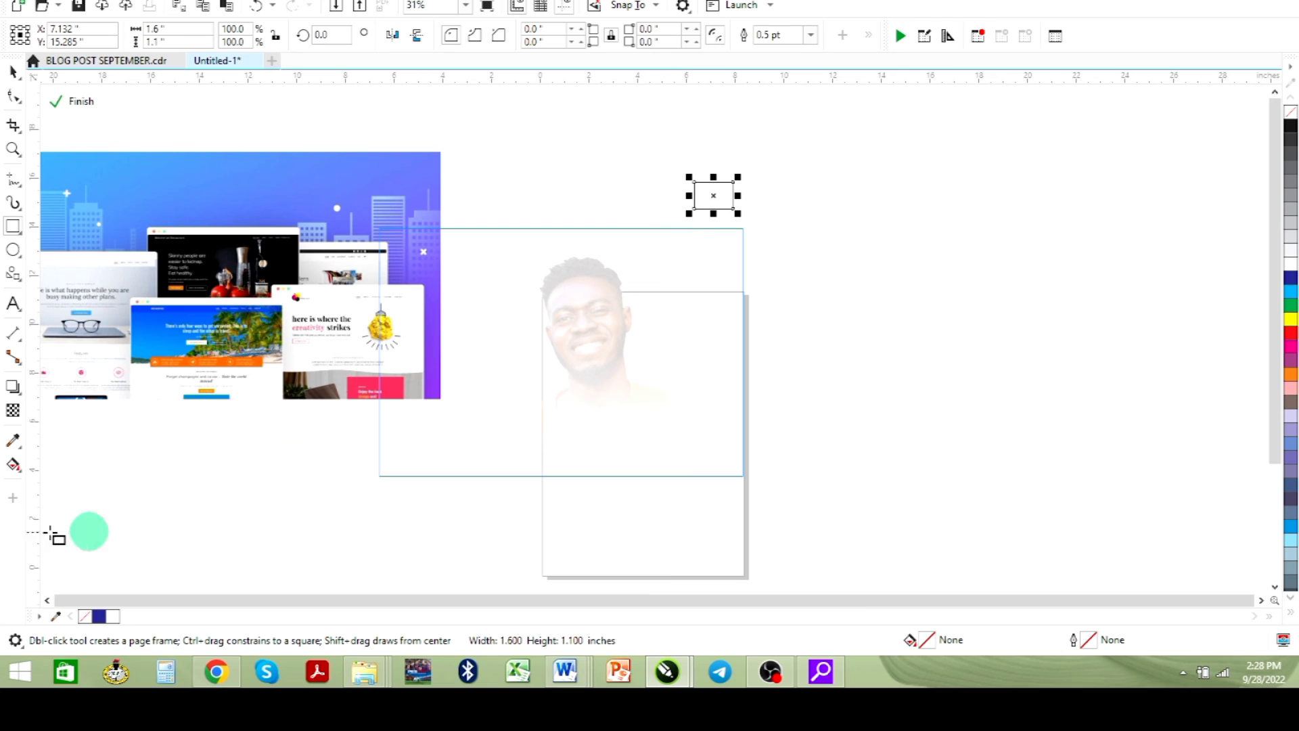
Sample the pink #F13661 from the banner's lower right with the Color Eyedropper and fill the small rectangle with it
click(13, 444)
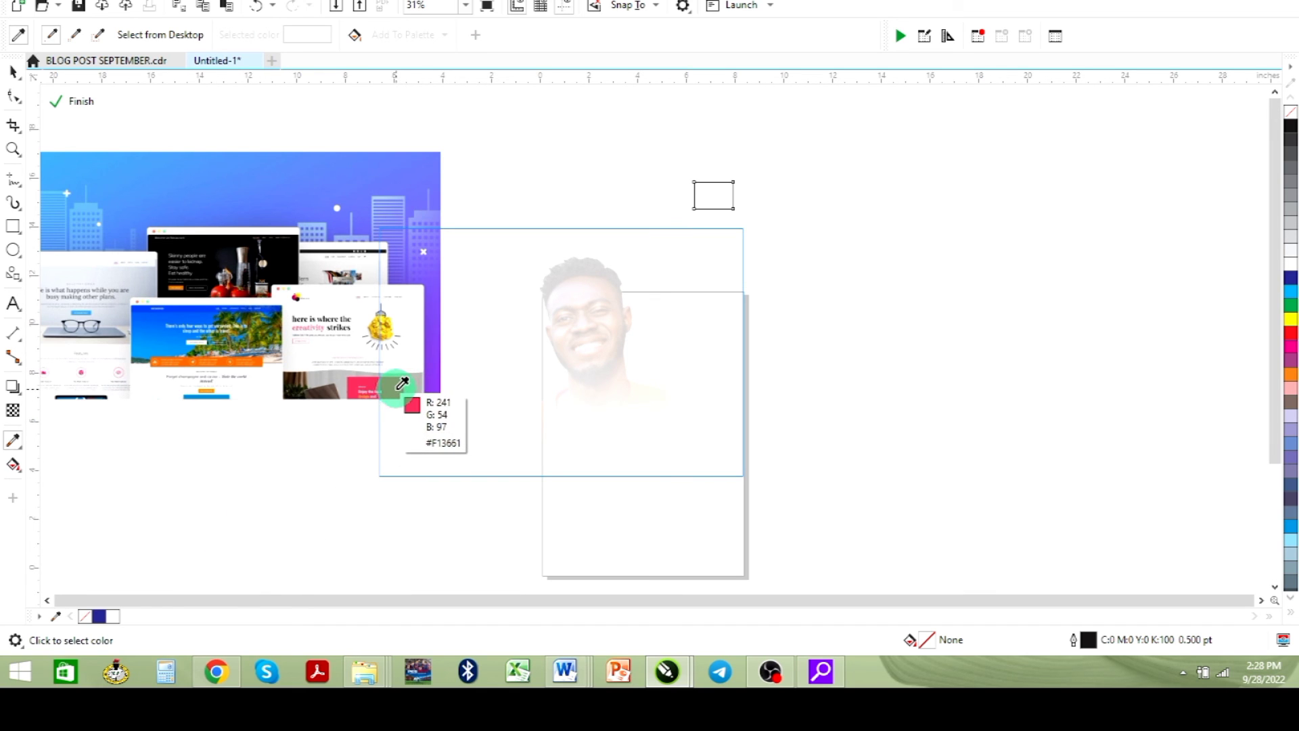
click(402, 383)
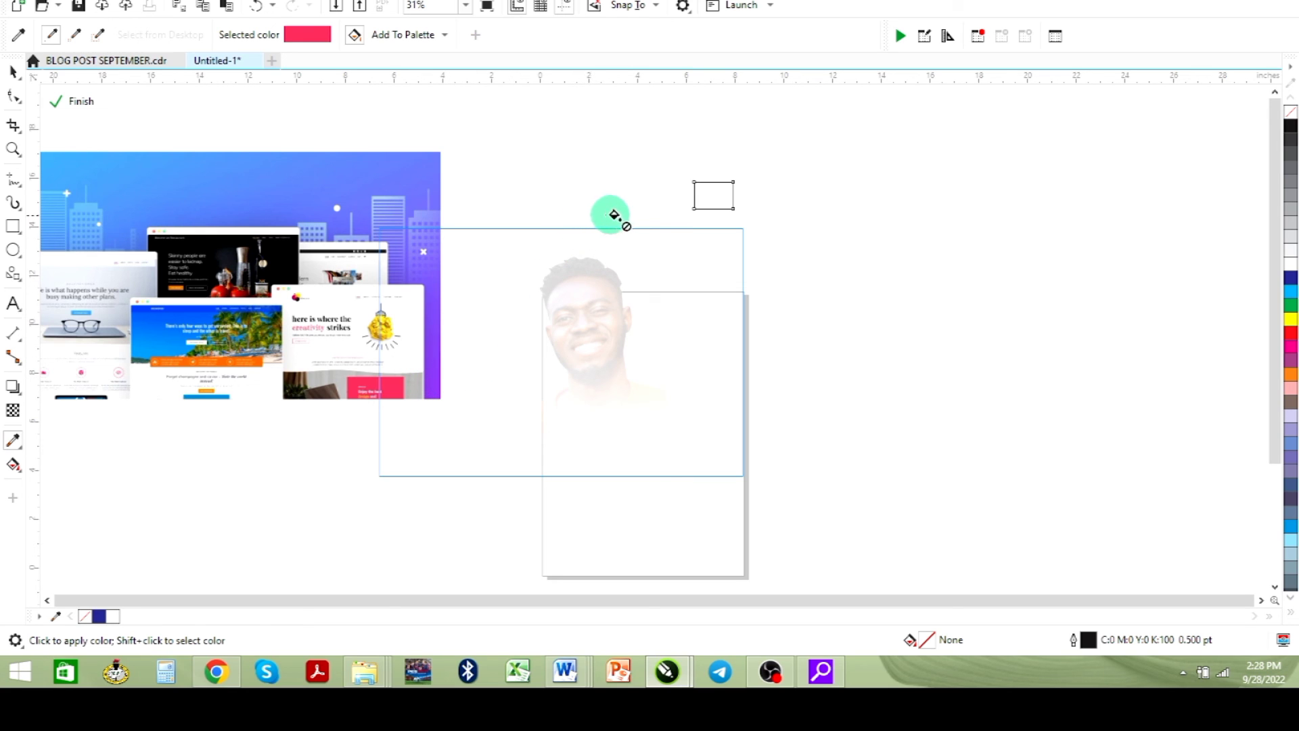
click(705, 199)
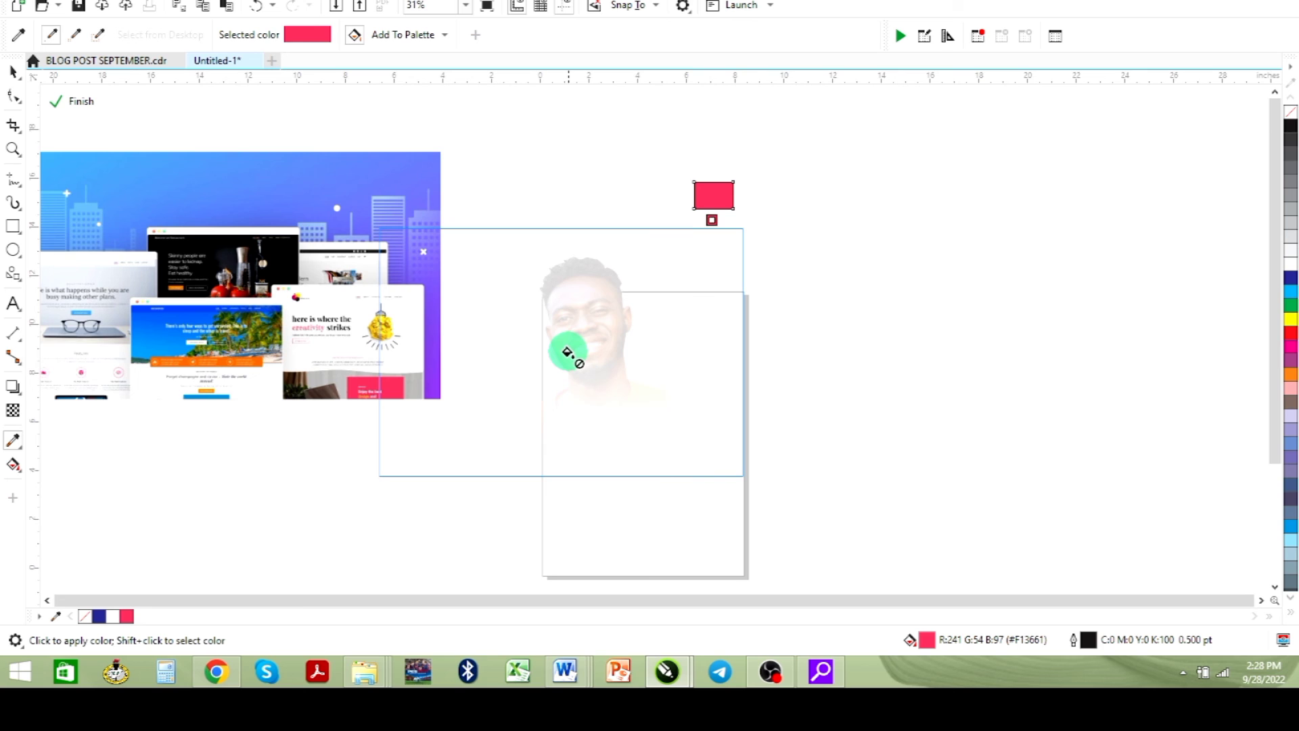
Sample the orange #F86A04 from the banner's orange strip with the Color Eyedropper and apply it to the small rectangle
click(13, 358)
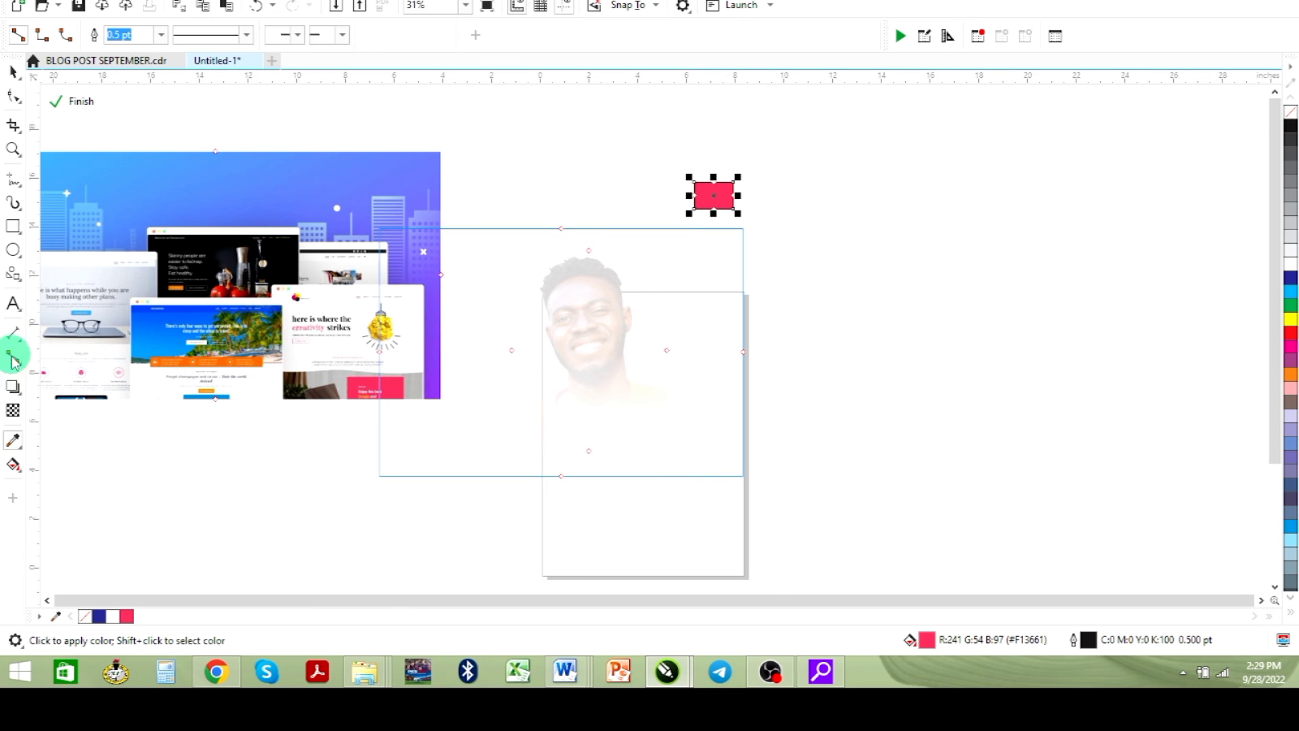
click(18, 417)
click(13, 440)
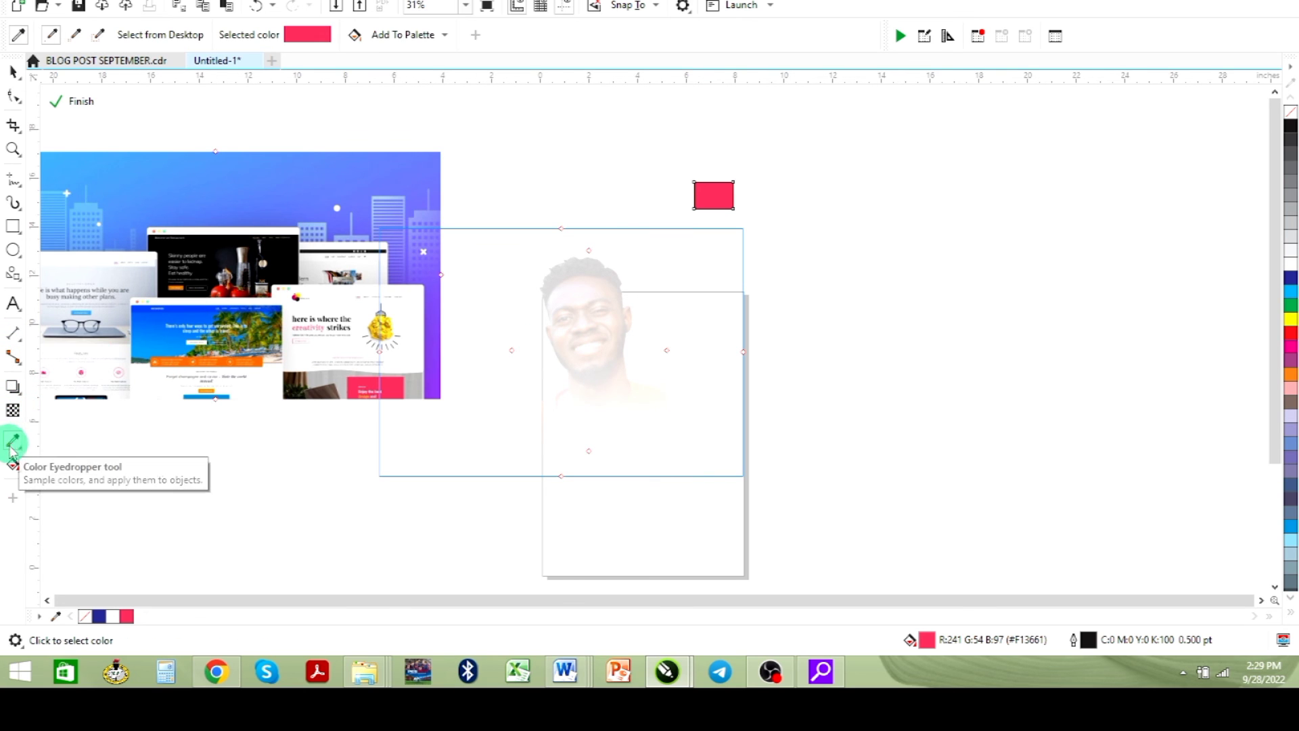
click(228, 358)
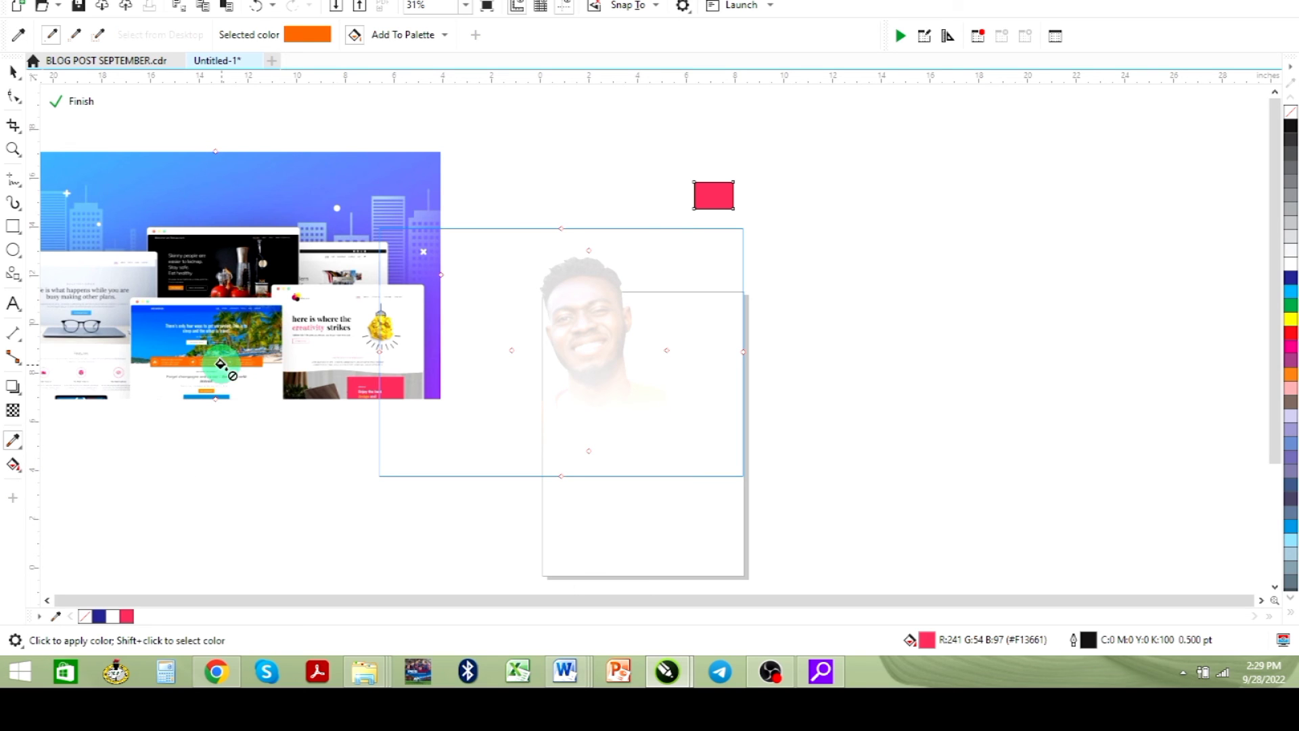
click(705, 199)
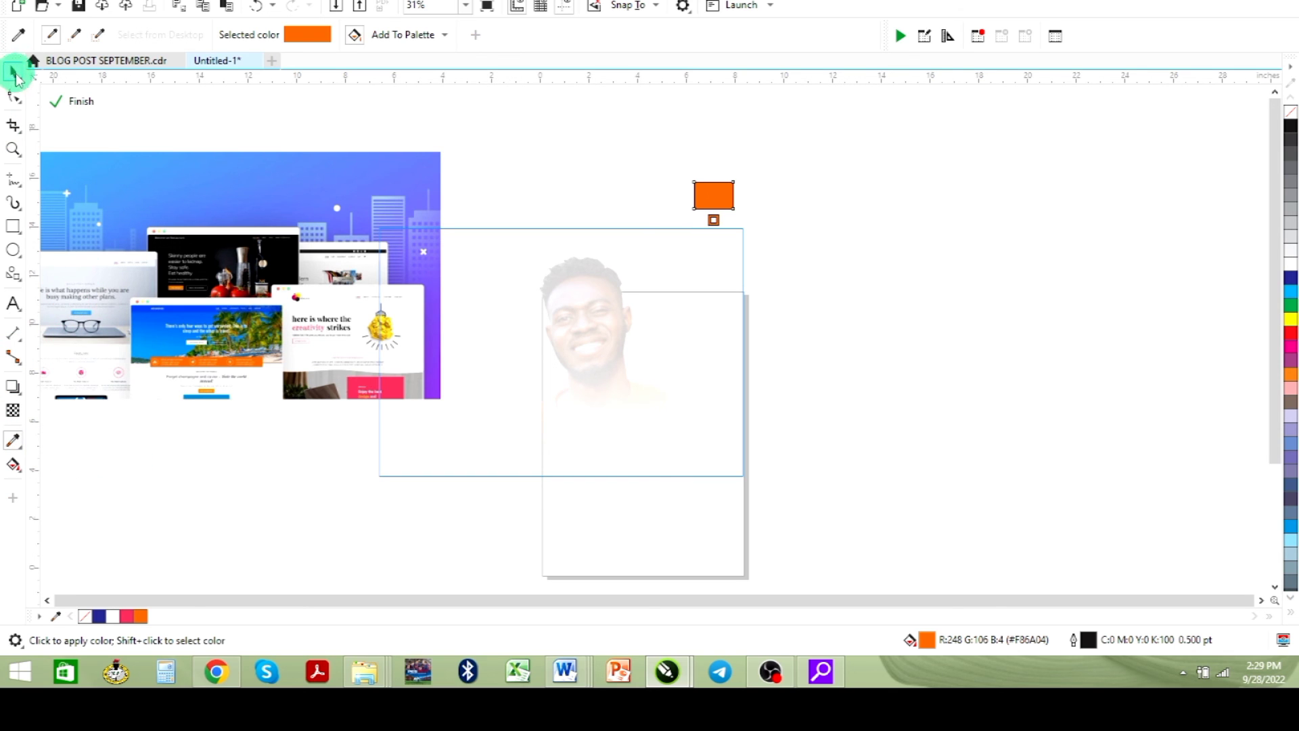
Draw a tall rectangle about 2.77 by 12.8 in right of the page and fill it from the document palette with orange, then pink #F13661
click(14, 70)
click(12, 226)
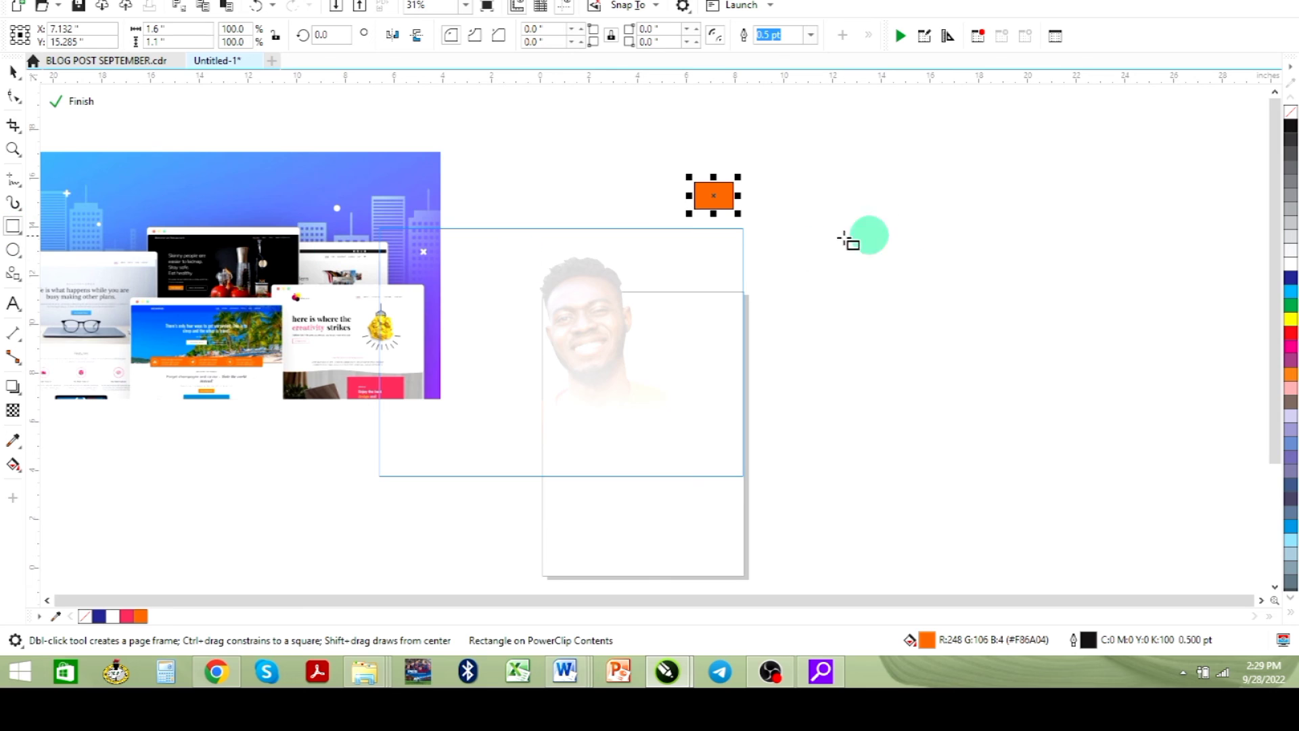
mouse_move(874, 173)
mouse_down()
mouse_move(939, 417)
mouse_move(943, 486)
mouse_up()
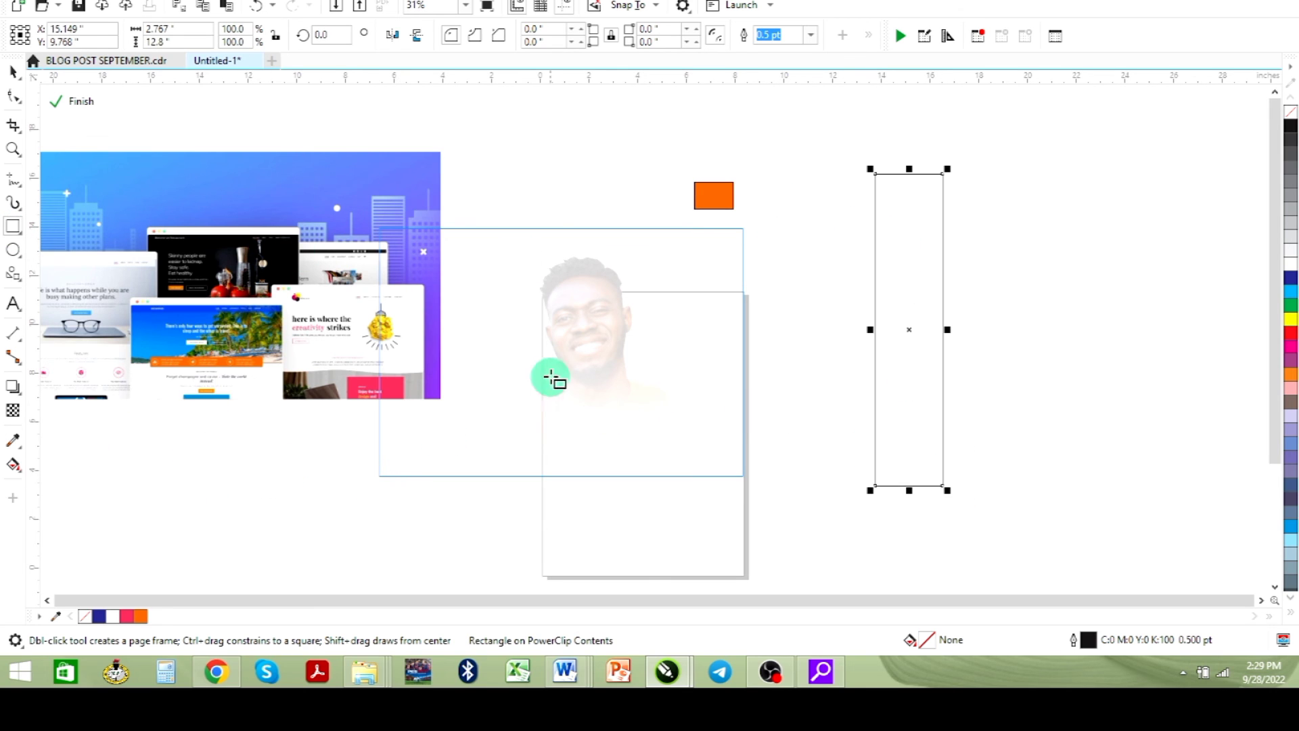
click(141, 616)
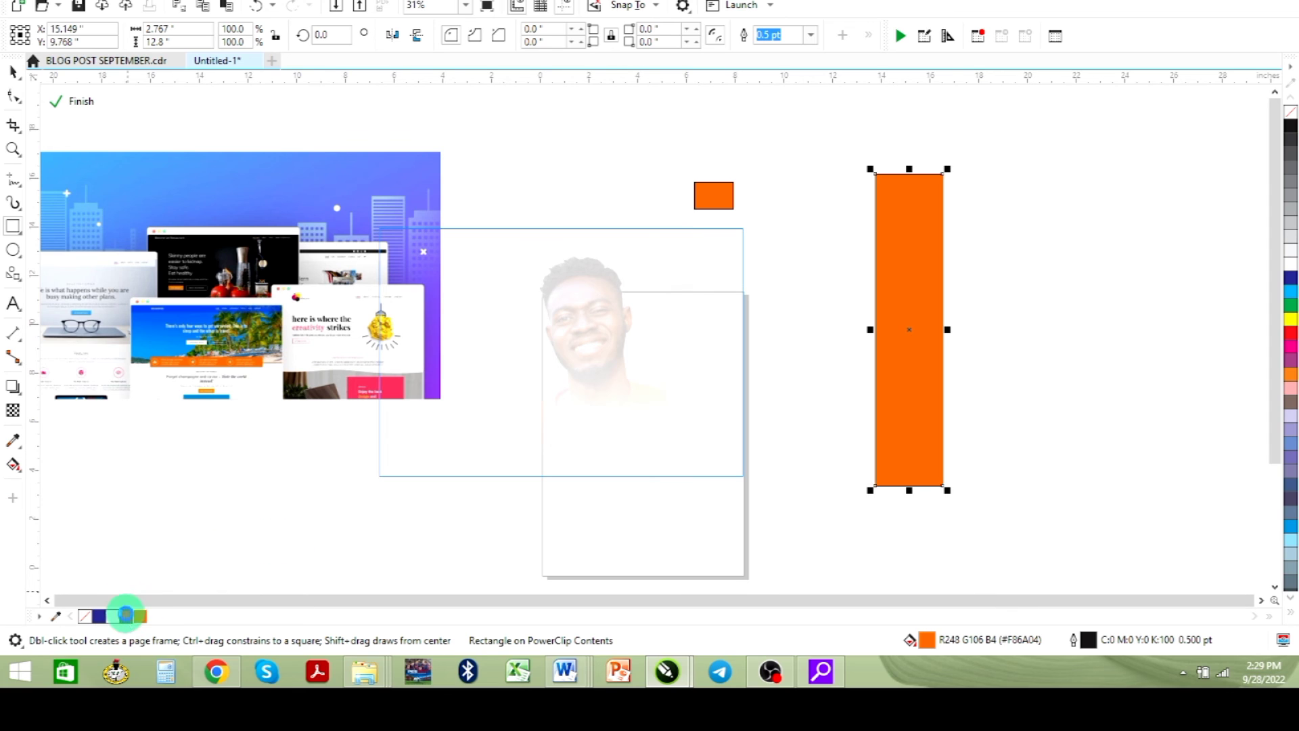
click(128, 616)
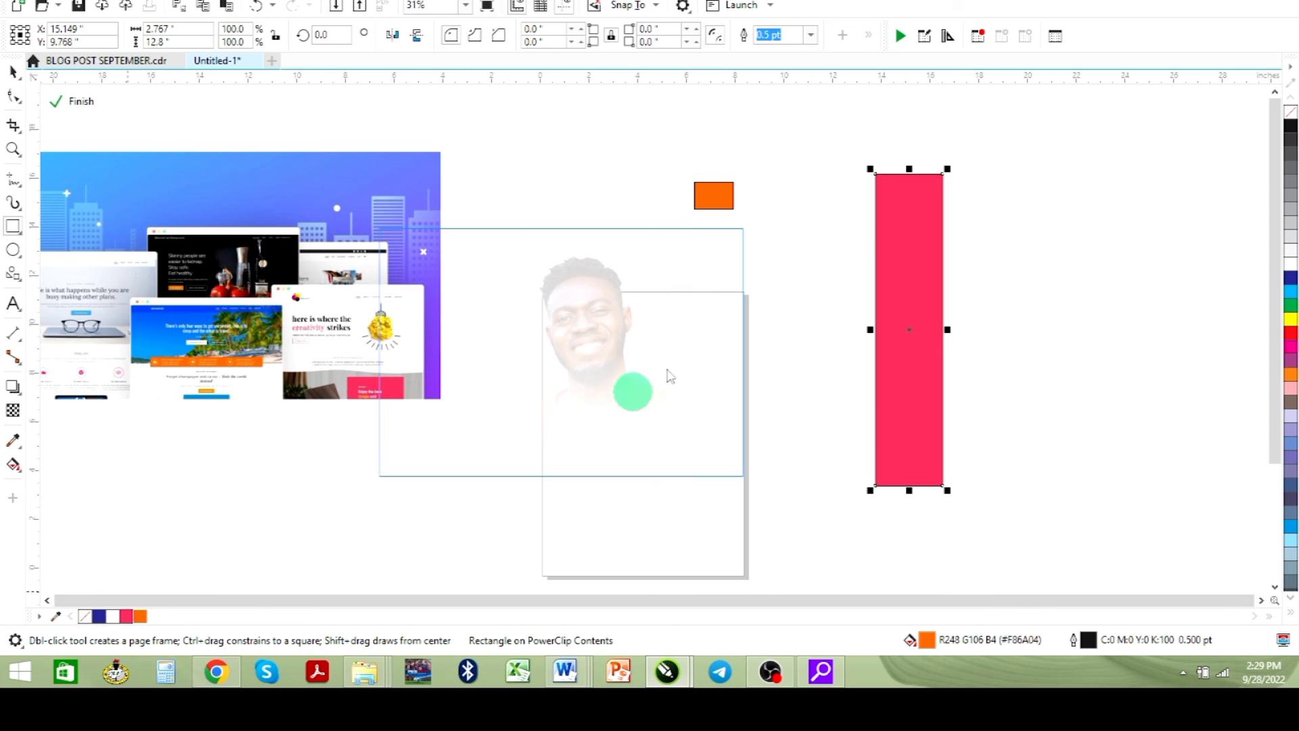
Sample the purple from the banner's right edge with the Color Eyedropper and apply it to the small rectangle
click(15, 441)
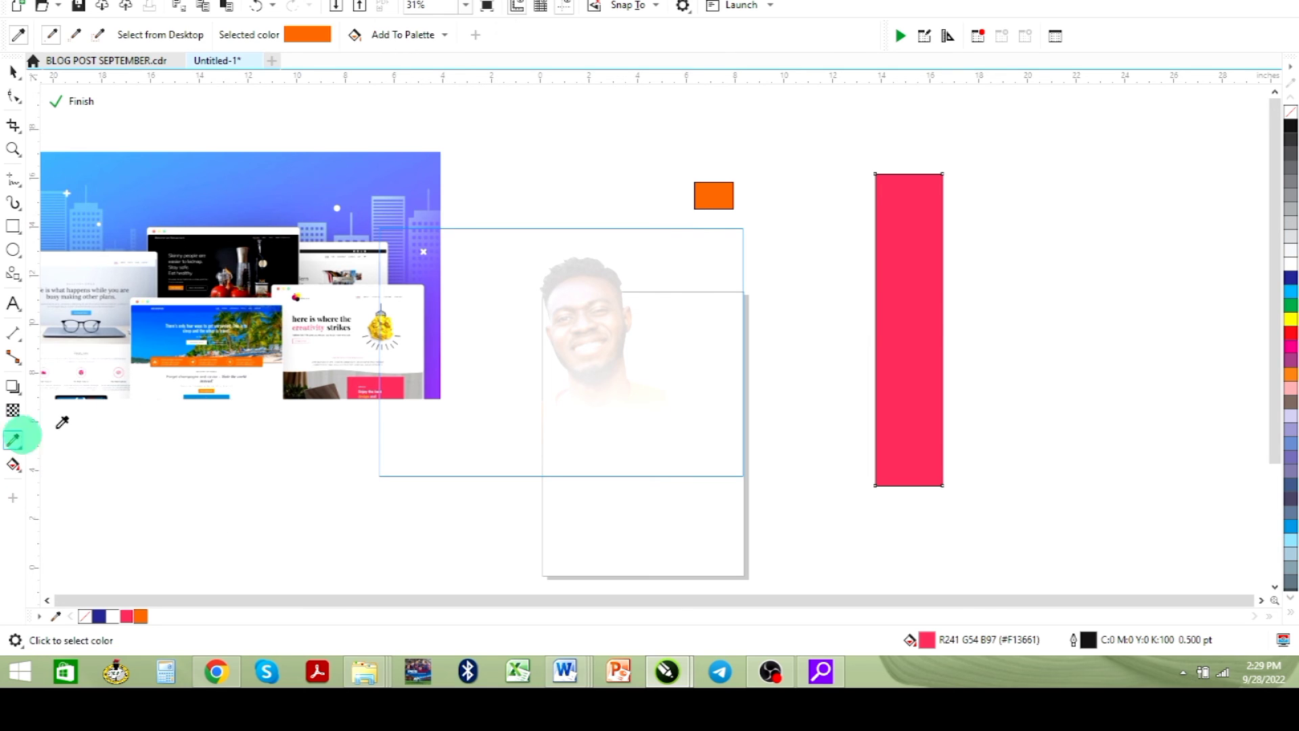
click(438, 353)
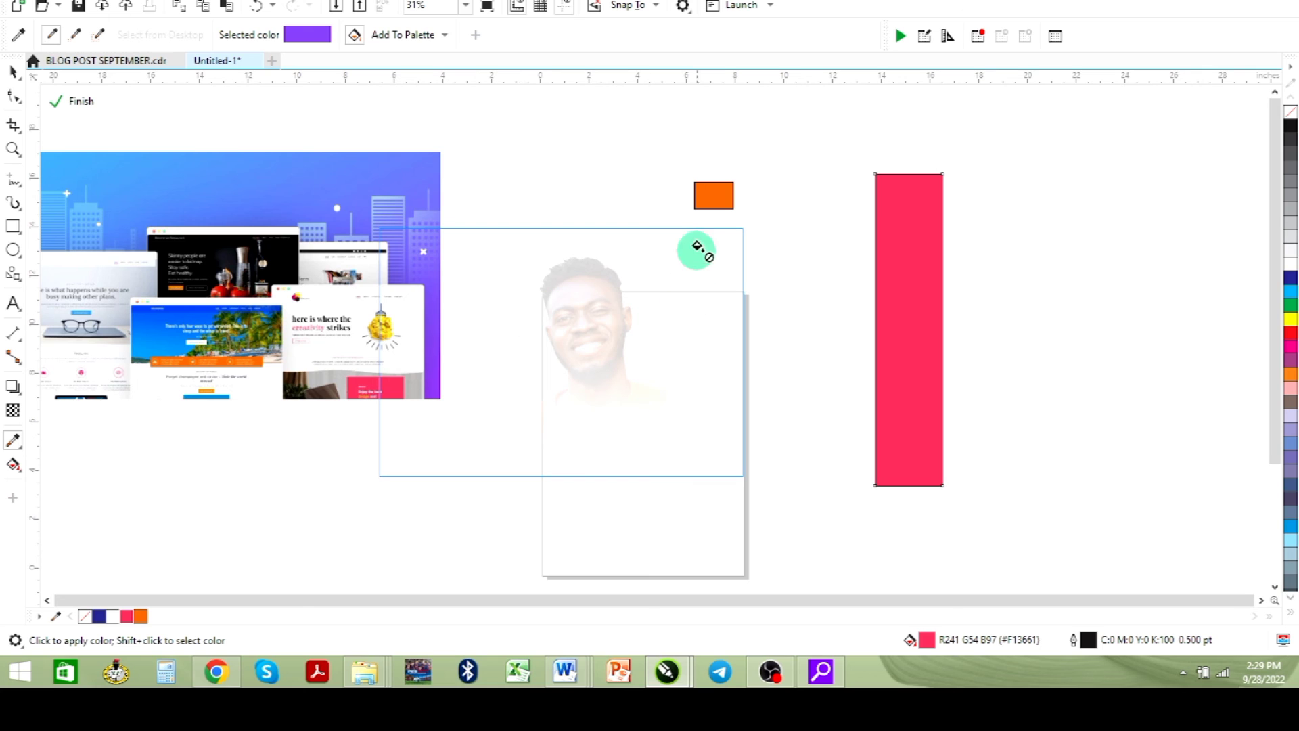
click(713, 200)
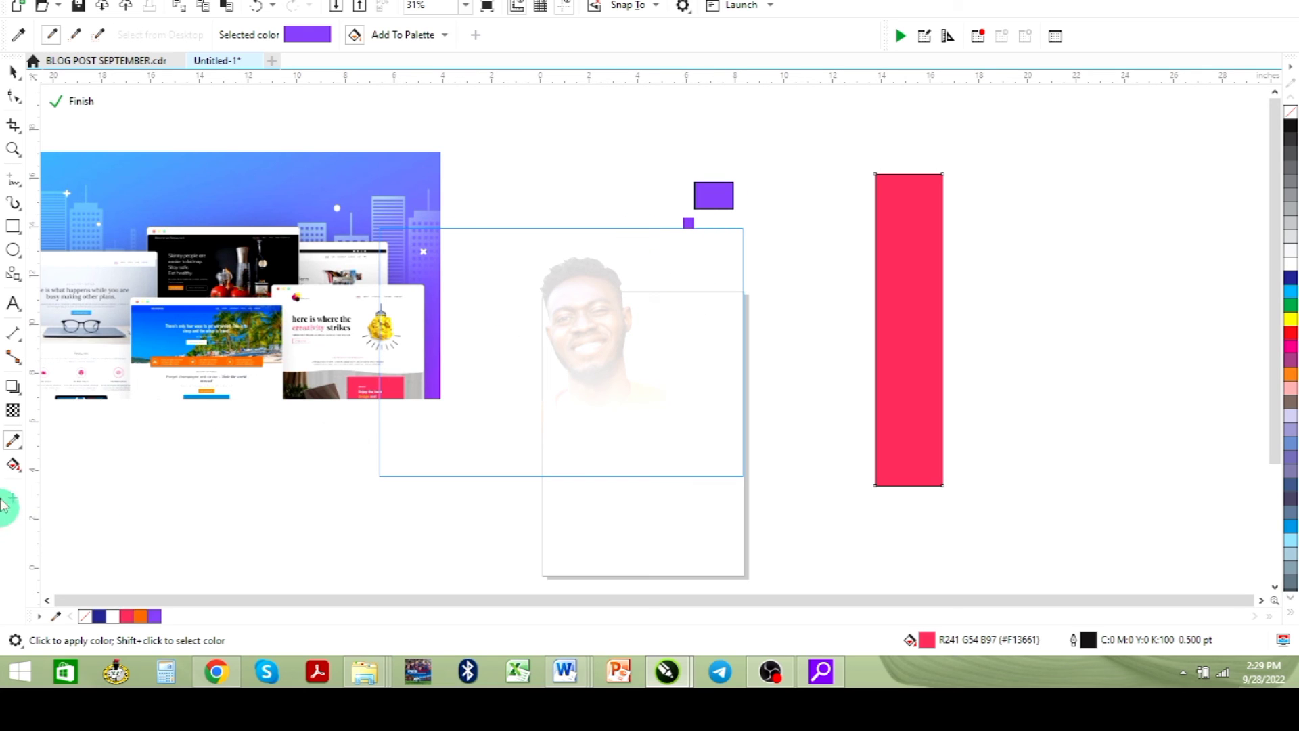